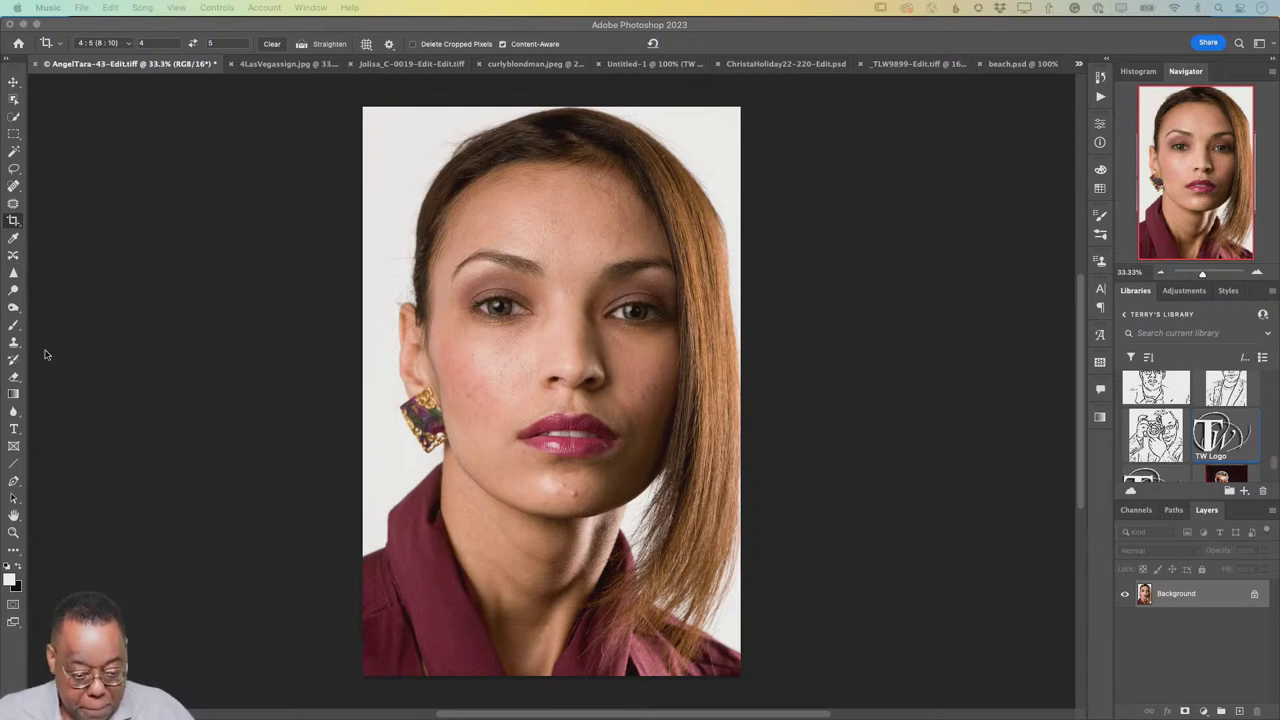
- Switch to Photoshop, activate the Brush tool and reduce its brush size to 90 px
left_click(100, 303)
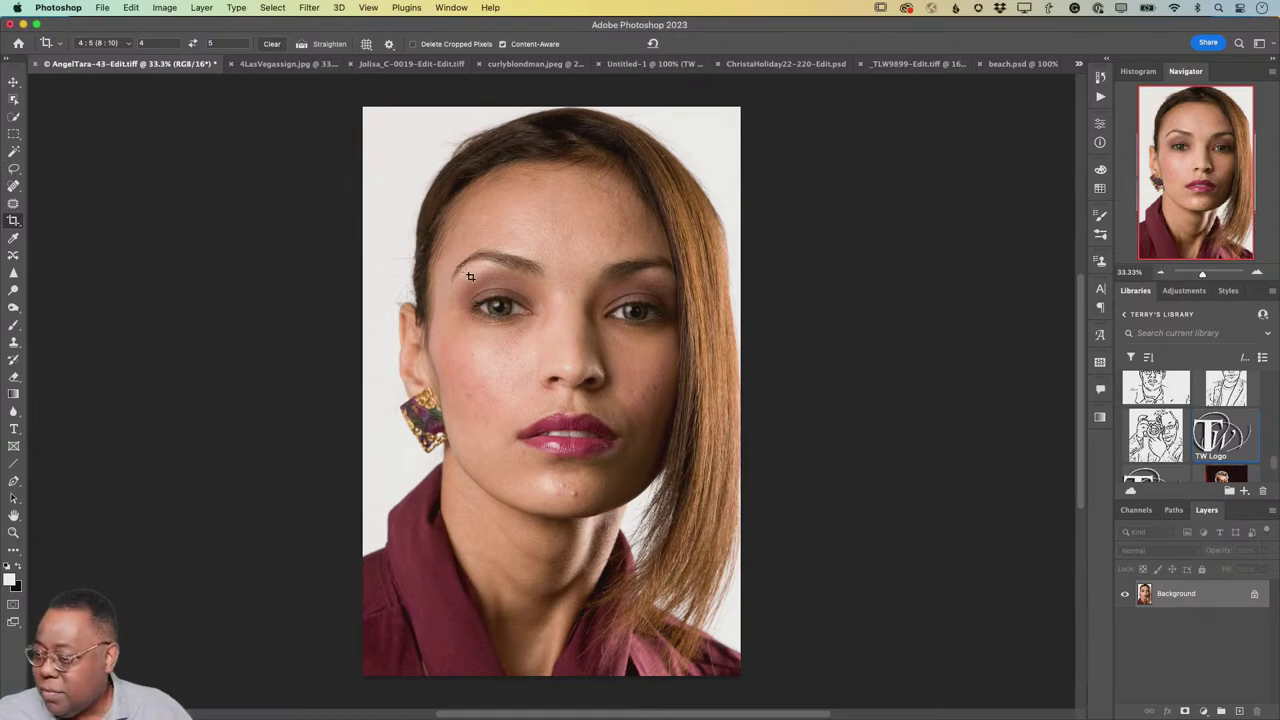
key("b")
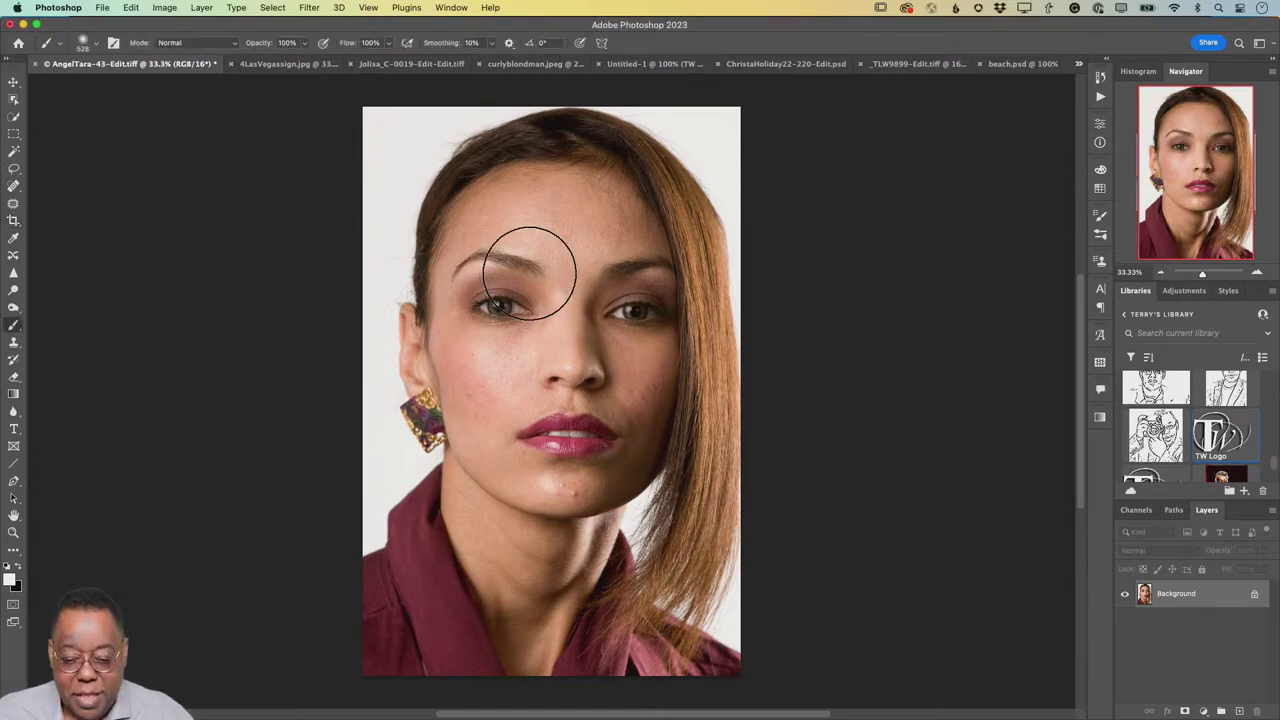
key("bracketleft")
key("bracketleft")
key("bracketleft")
key("bracketleft")
key("bracketleft")
key("bracketleft")
key("bracketleft")
key("bracketleft")
key("bracketleft")
key("bracketleft")
key("bracketleft")
key("bracketleft")
key("bracketleft")
key("bracketleft")
key("bracketleft")
key("bracketleft")
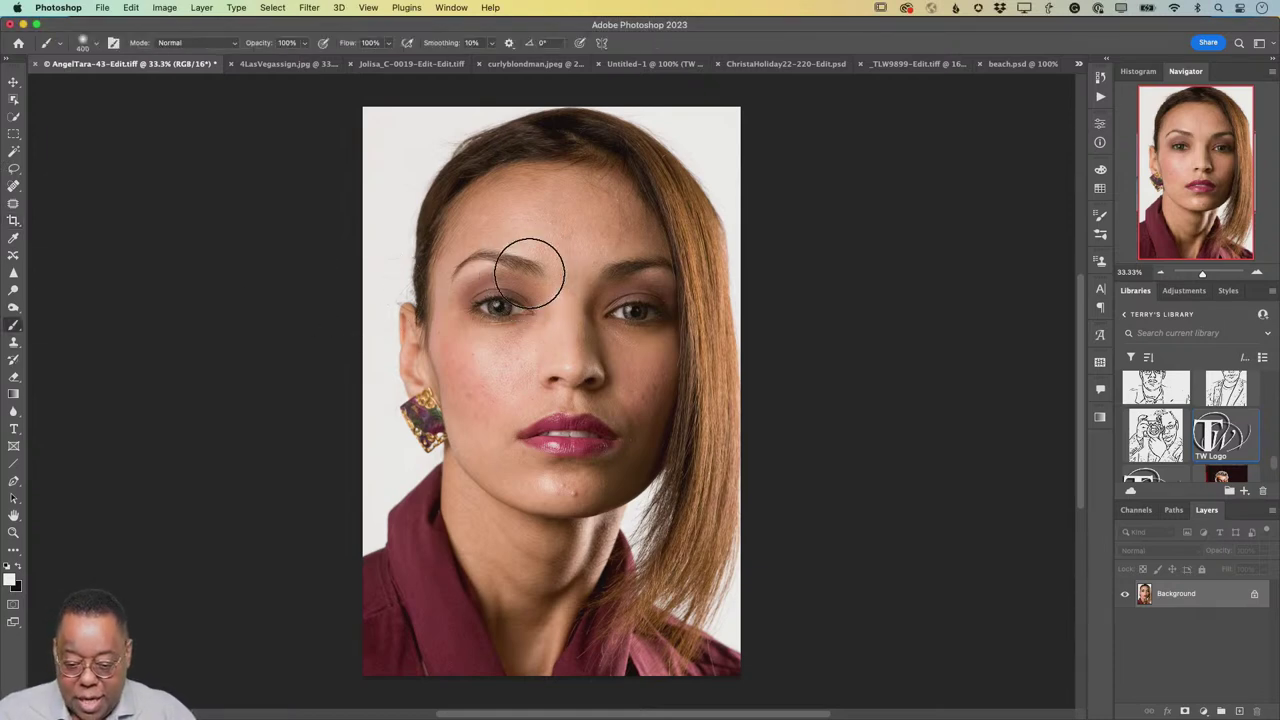
key("bracketright")
key("bracketright")
key("bracketright")
key("bracketright")
key("bracketright")
key("bracketright")
key("bracketright")
key("bracketright")
key("bracketright")
key("bracketright")
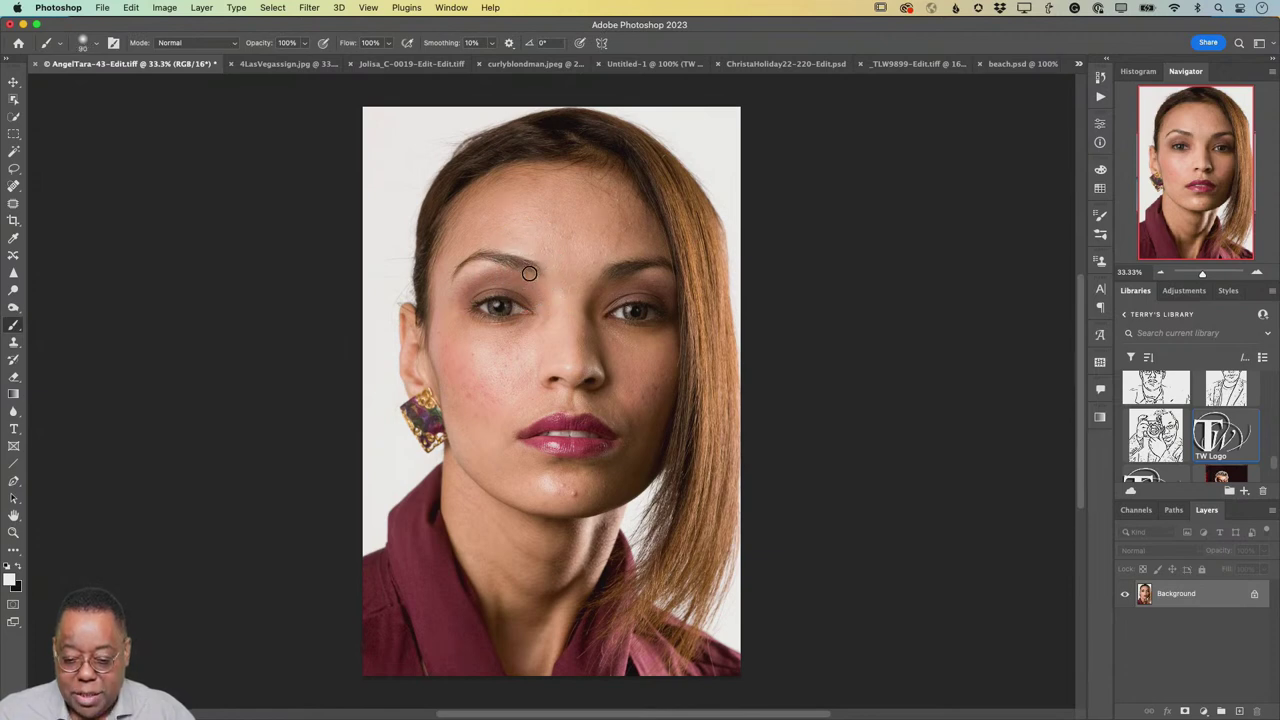
key("bracketleft")
key("bracketleft")
key("bracketleft")
key("bracketleft")
key("bracketleft")
key("bracketleft")
key("bracketleft")
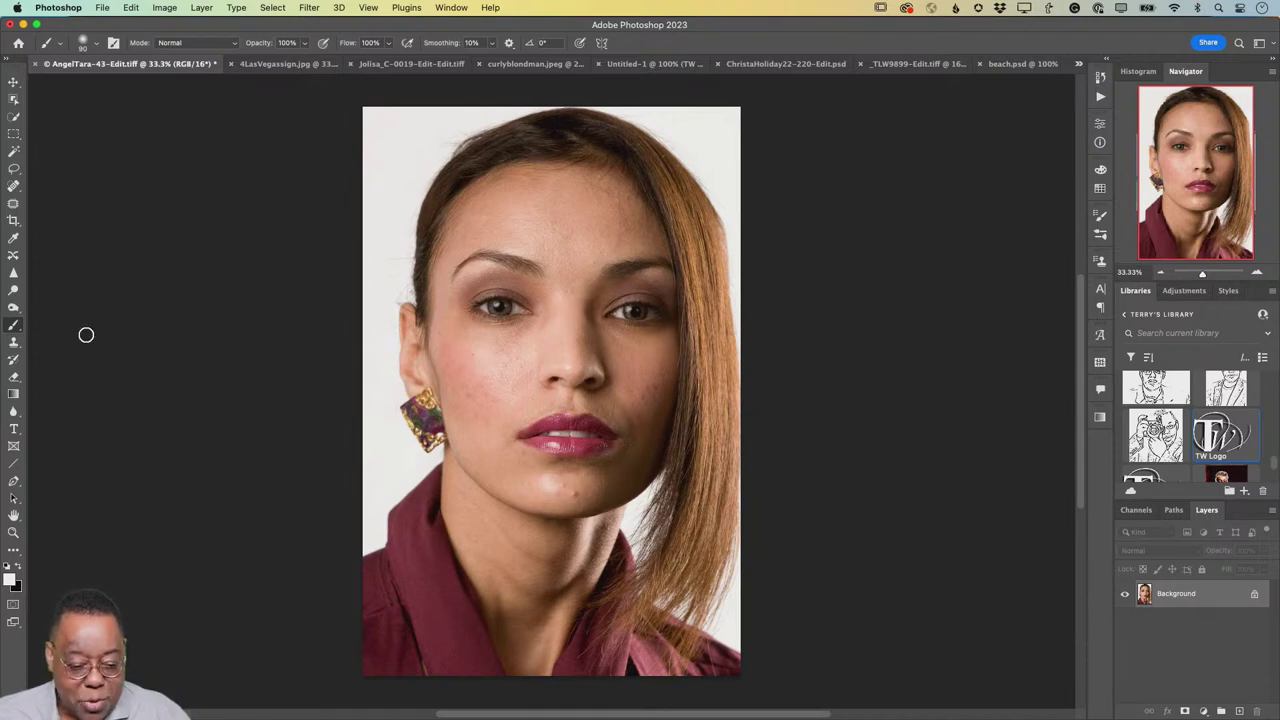
- Activate the Spot Healing Brush and adjust its size to 88 px
left_click(14, 186)
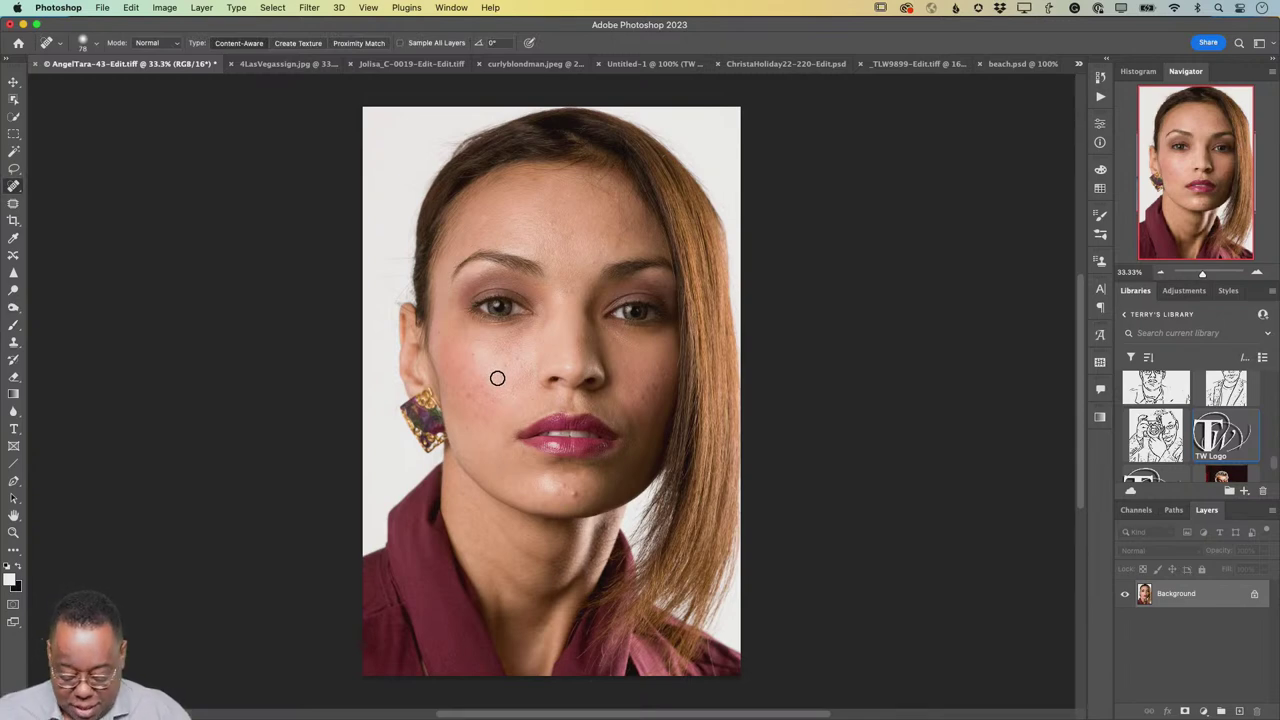
key("bracketright")
key("bracketleft")
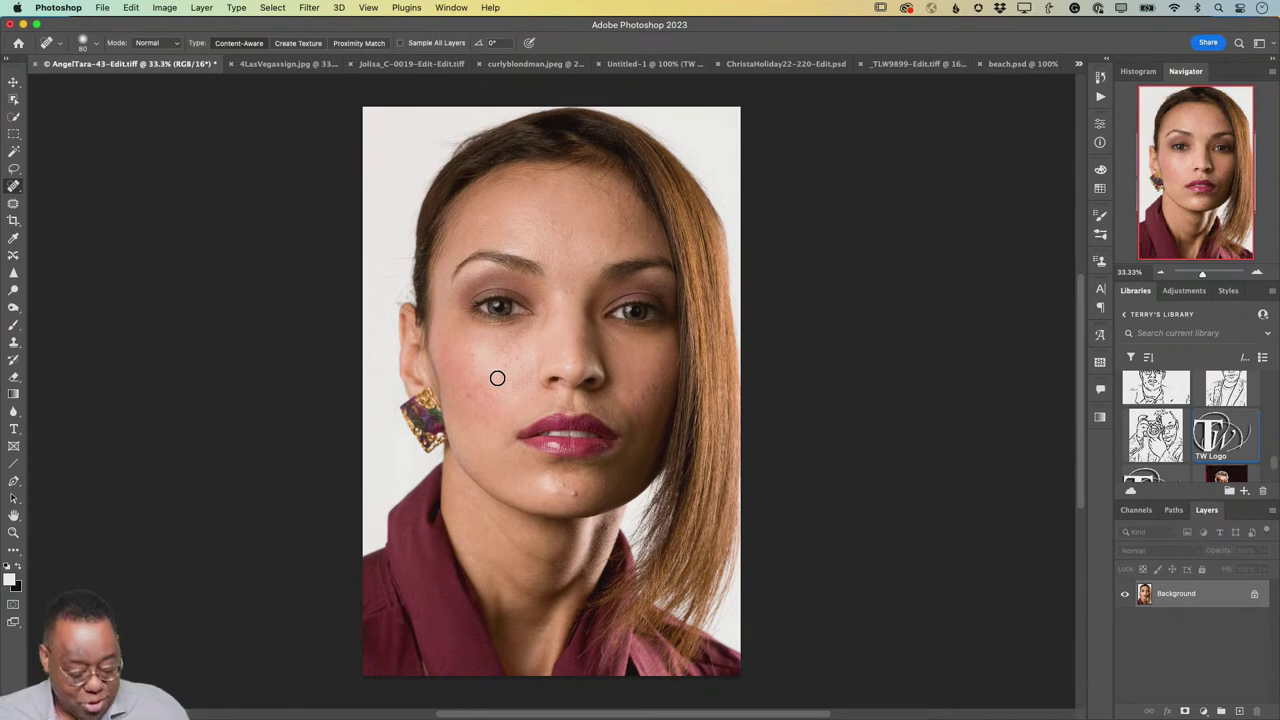
mouse_move(497, 378)
left_mouse_down()
mouse_move(628, 384)
mouse_move(483, 391)
mouse_move(593, 392)
mouse_move(491, 391)
mouse_move(577, 391)
mouse_move(522, 392)
mouse_move(543, 395)
mouse_move(545, 380)
mouse_move(507, 298)
mouse_move(531, 596)
mouse_move(500, 300)
mouse_move(560, 340)
mouse_move(454, 386)
mouse_move(500, 400)
mouse_move(532, 651)
mouse_move(535, 410)
mouse_move(614, 314)
mouse_move(484, 346)
mouse_move(424, 392)
left_mouse_up()
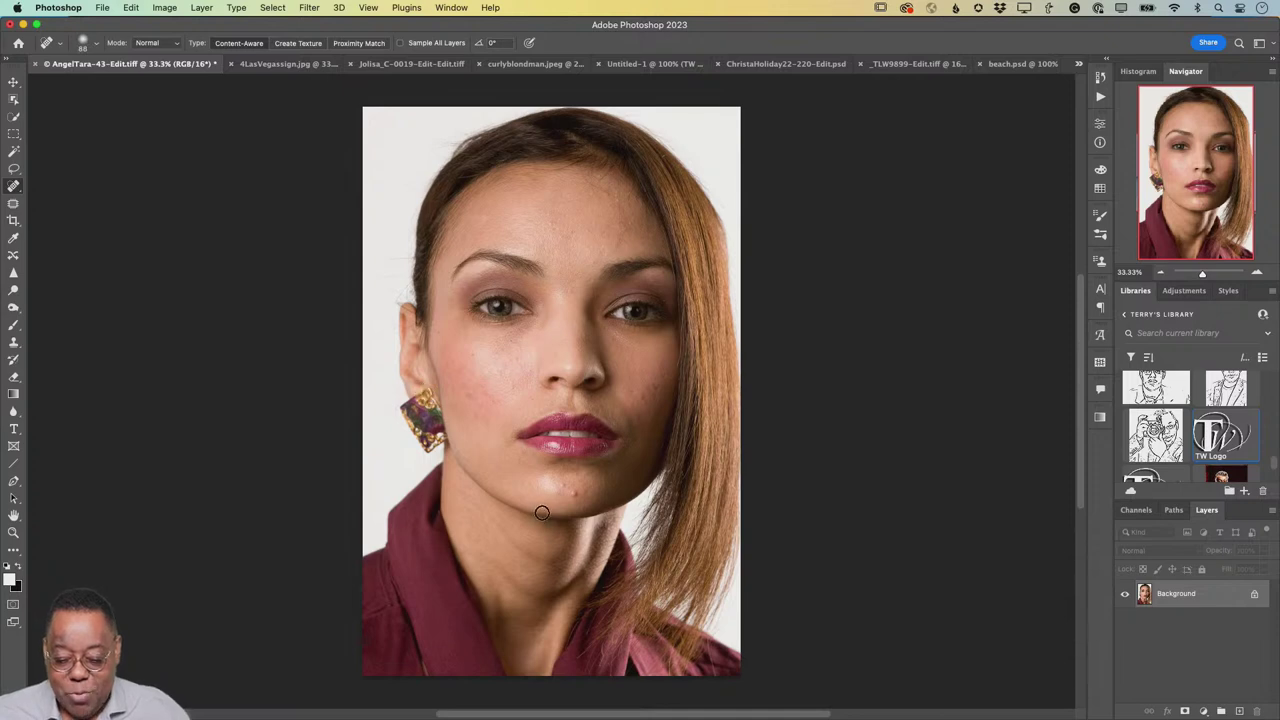
- Heal the blemish on the woman's chin with the Content-Aware Spot Healing Brush
left_click(575, 498)
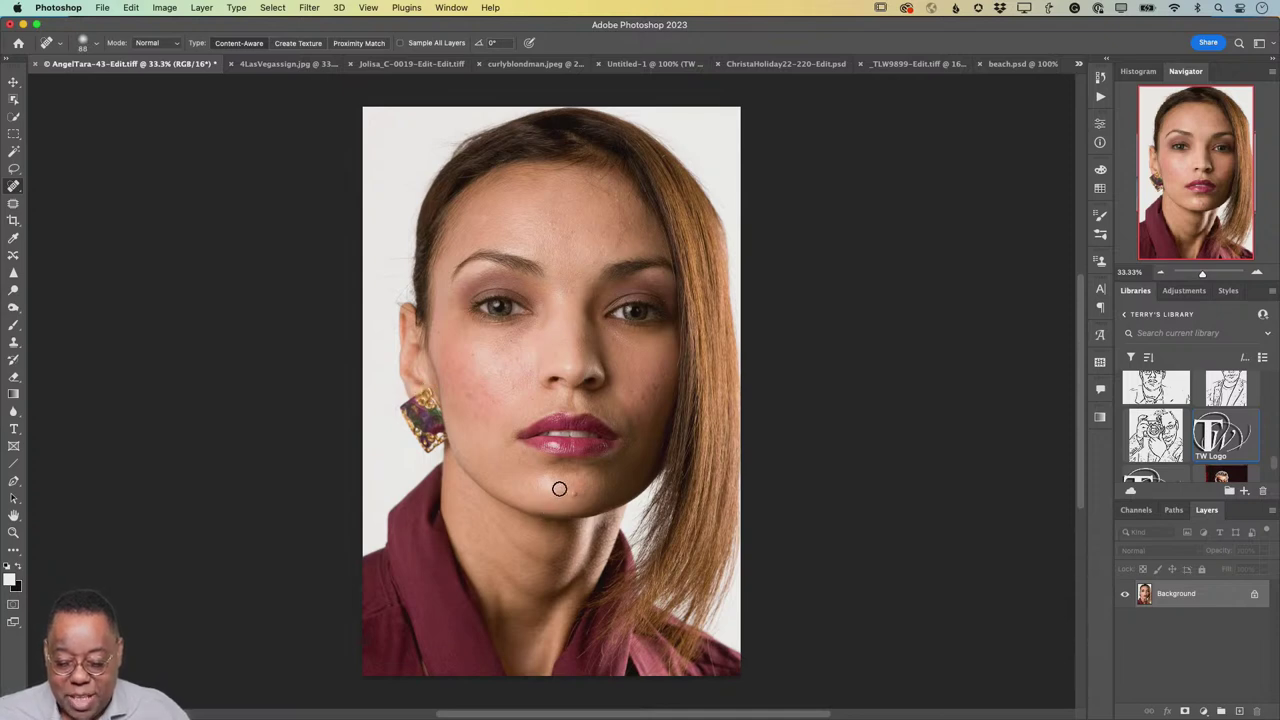
left_click(563, 485)
left_click(575, 496)
left_click(554, 517)
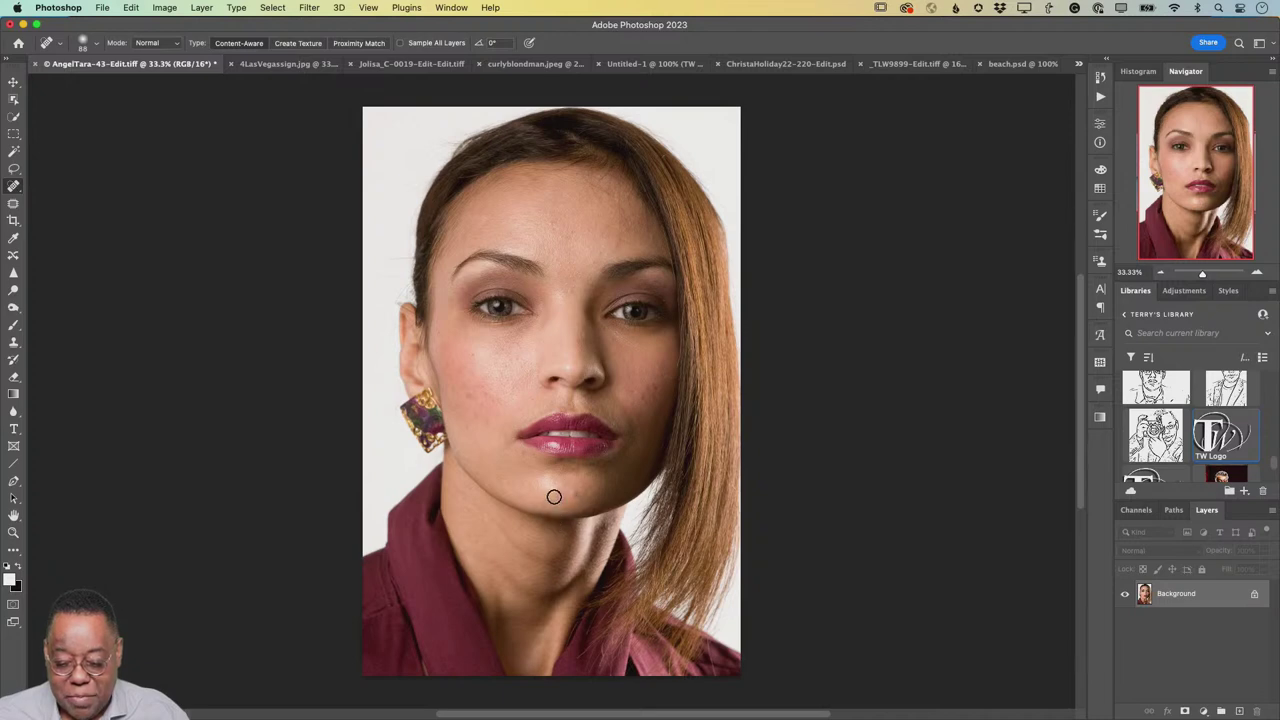
left_click(454, 534)
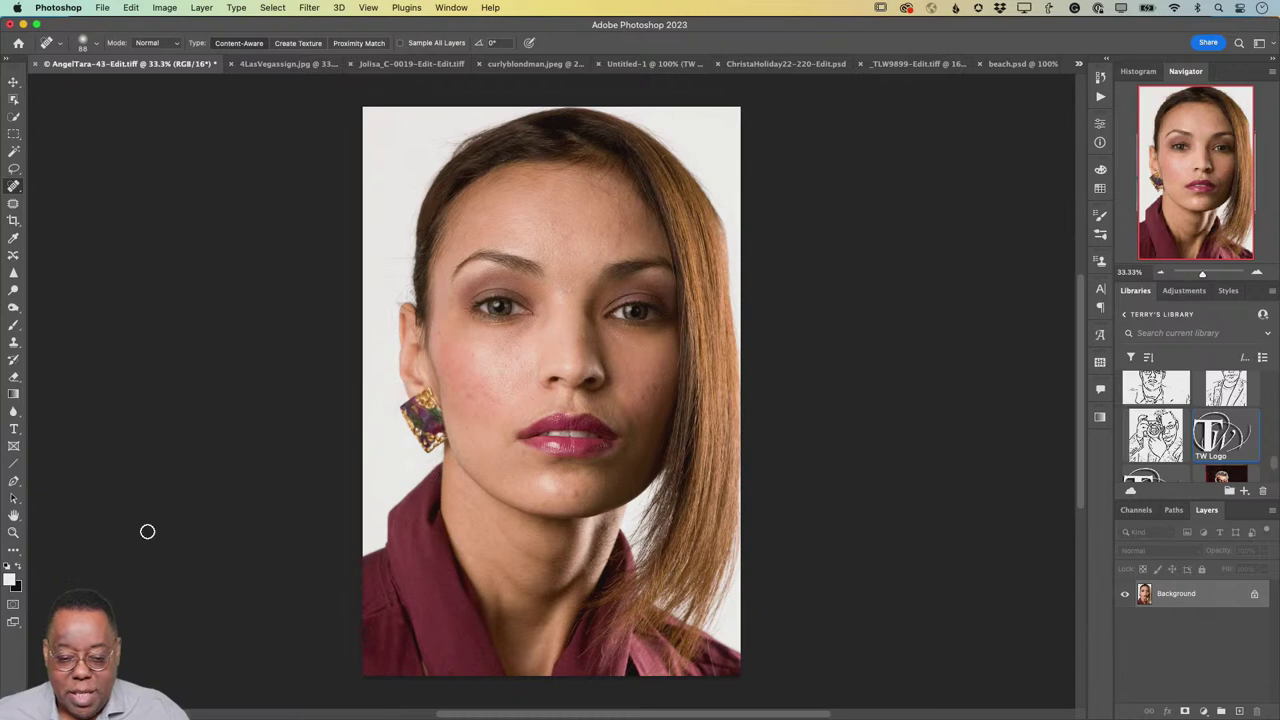
- View 4LasVegassign.jpg, go back to the portrait and arrange the open documents in a 2-up horizontal layout
left_click(283, 66)
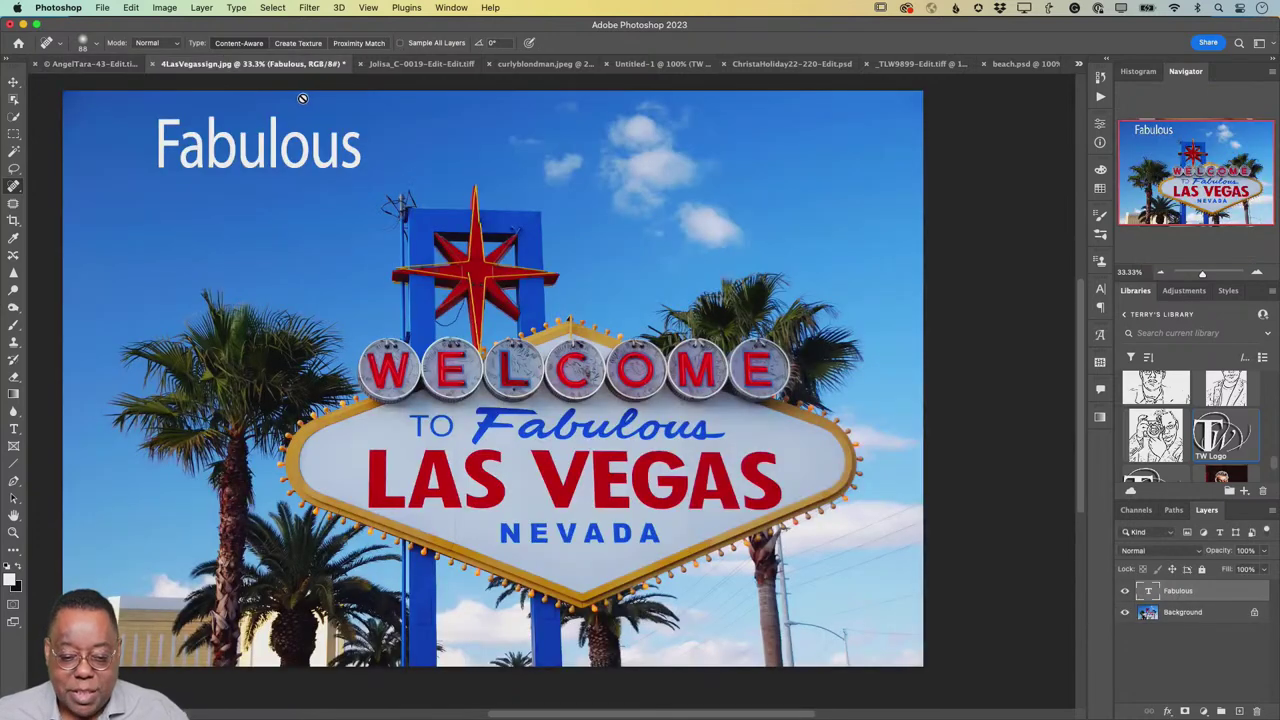
left_click(94, 66)
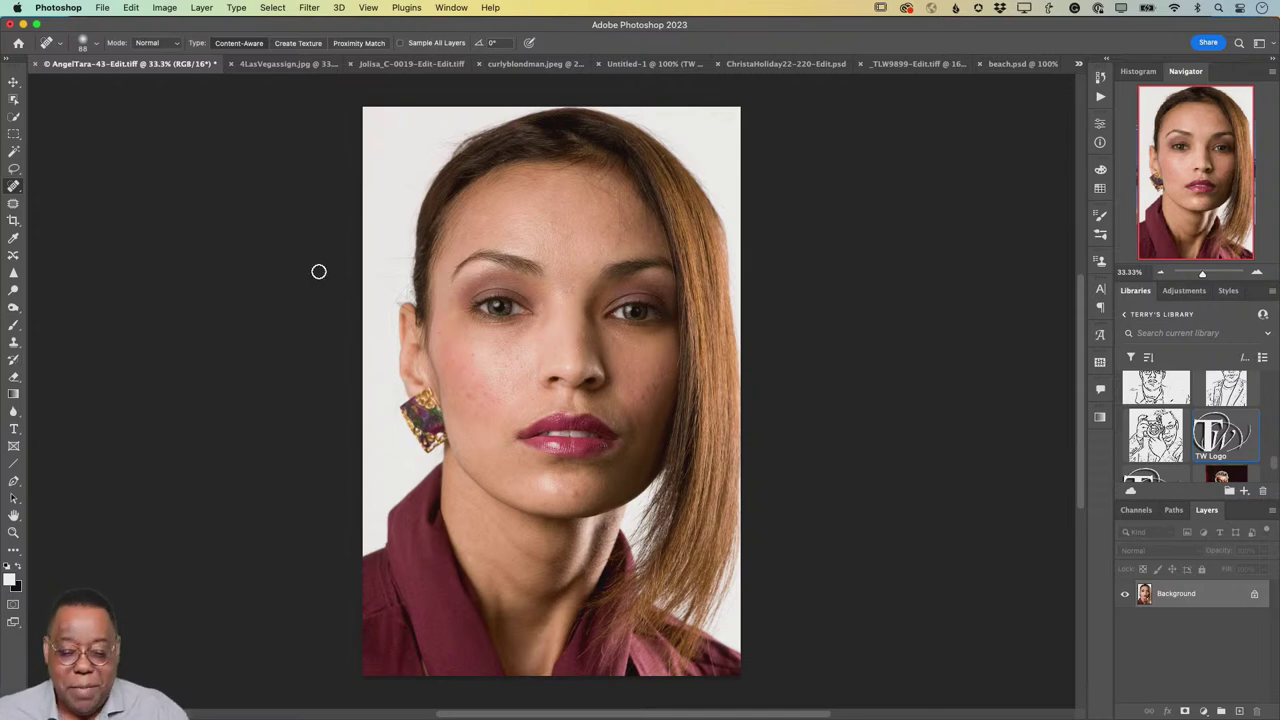
left_click(449, 9)
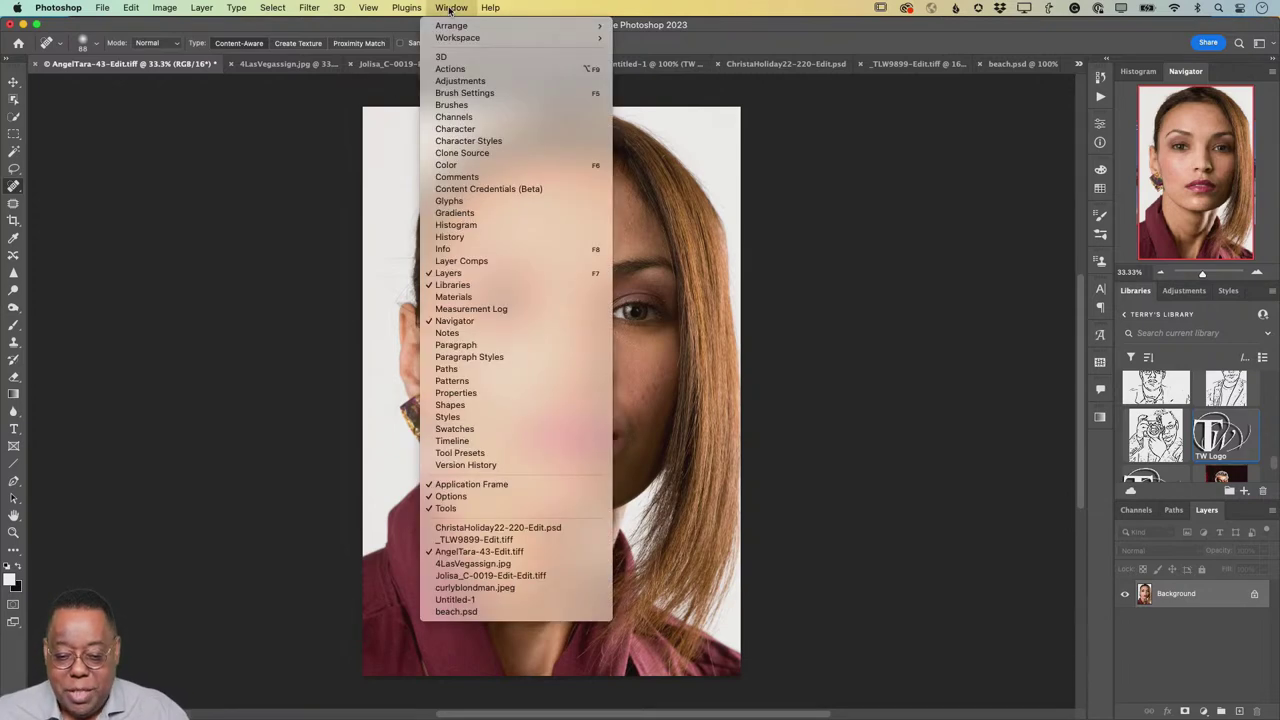
mouse_move(451, 26)
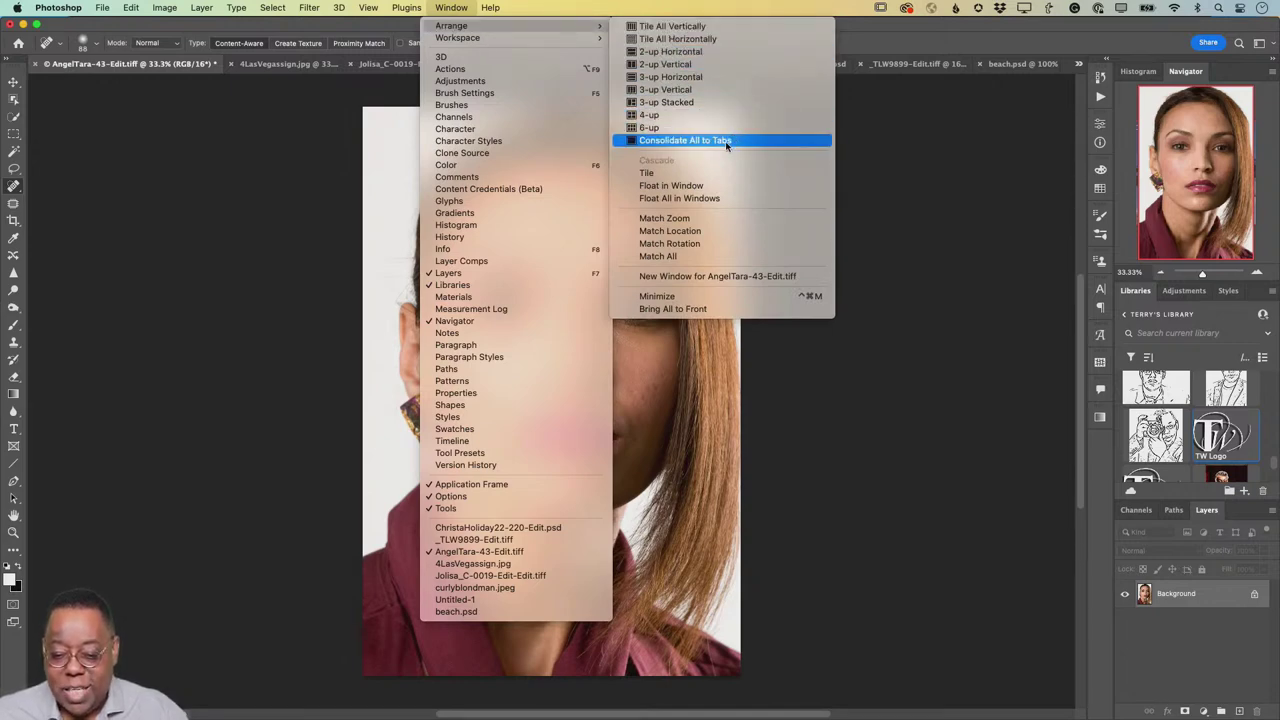
left_click(717, 51)
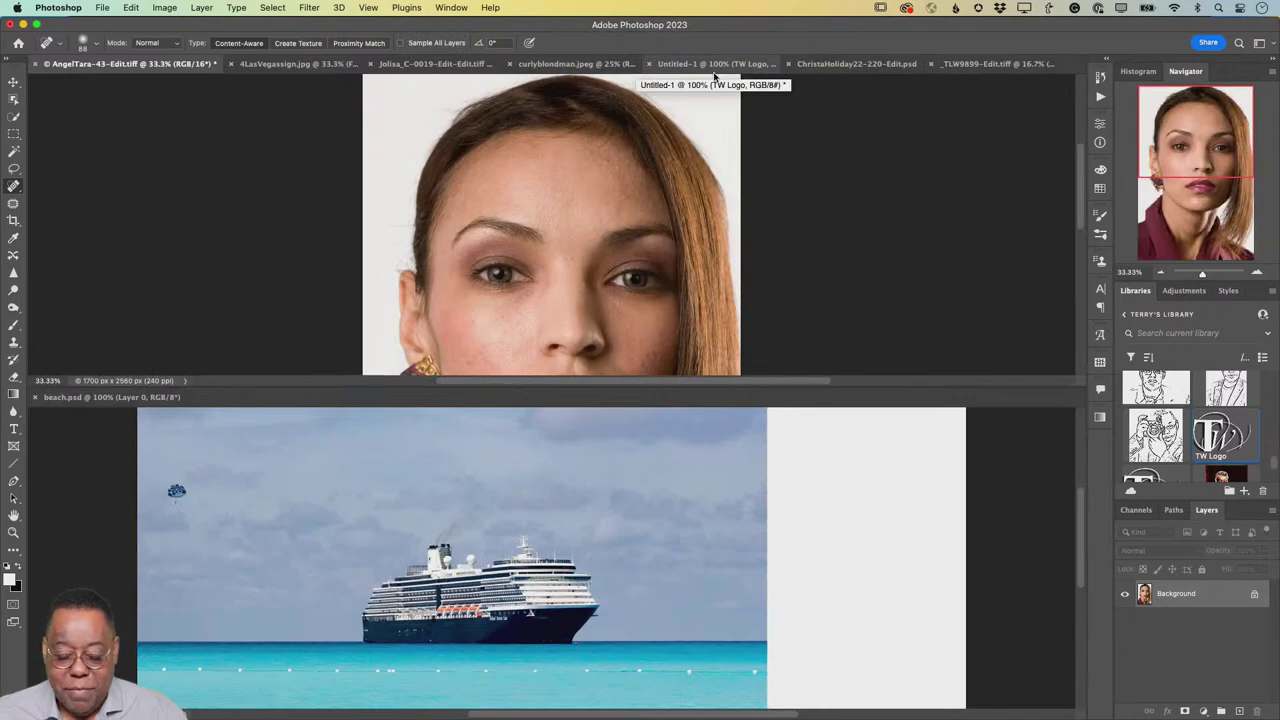
- Arrange the open documents in a 2-up vertical layout, and also tile all of them vertically
left_click(451, 8)
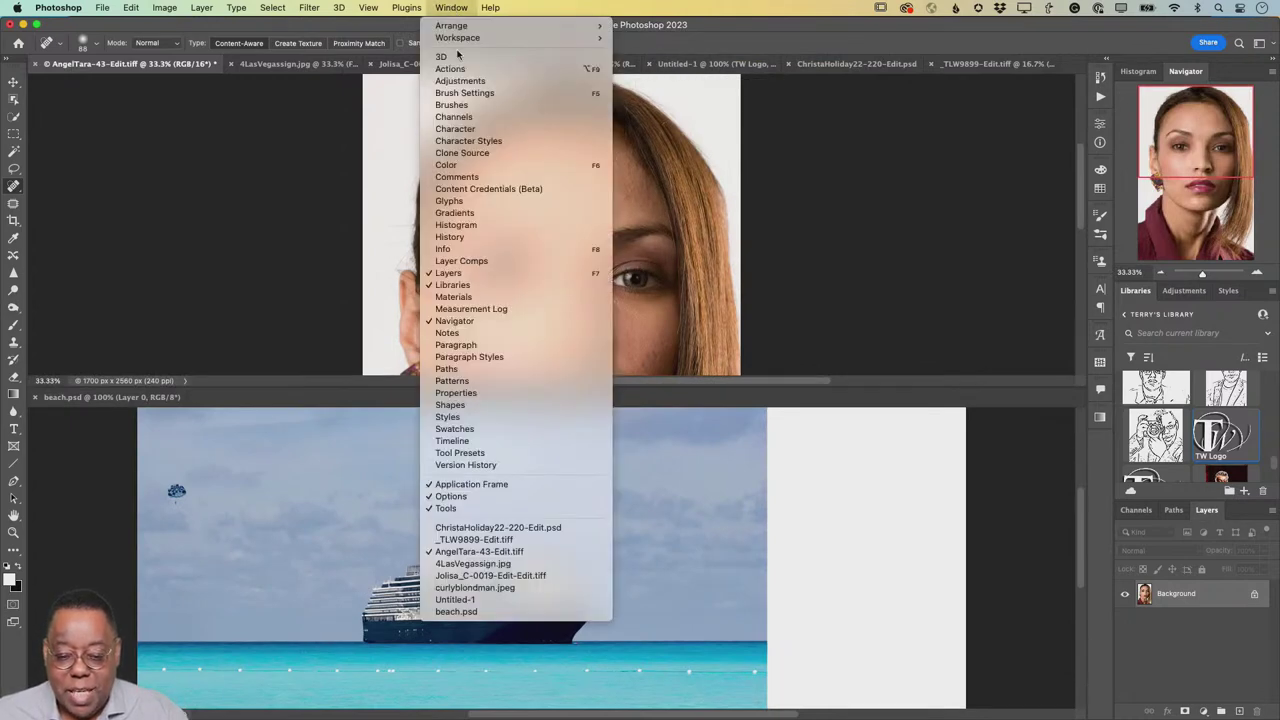
mouse_move(458, 26)
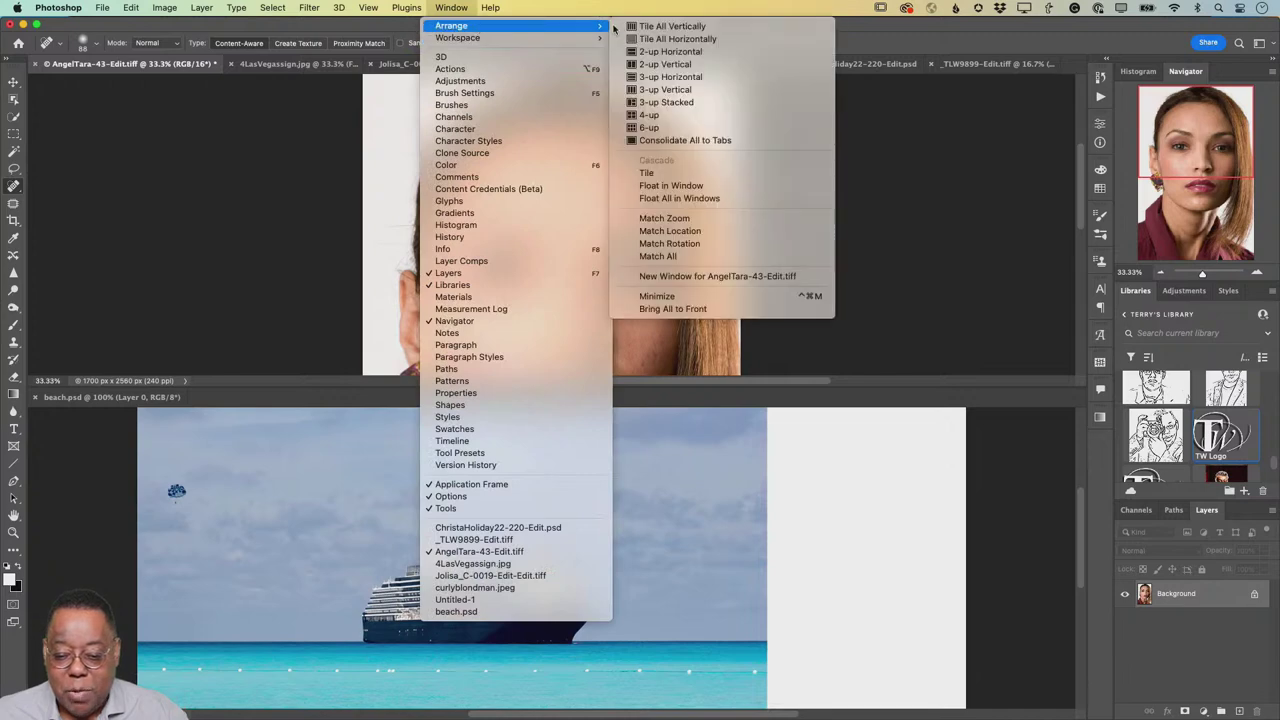
left_click(688, 65)
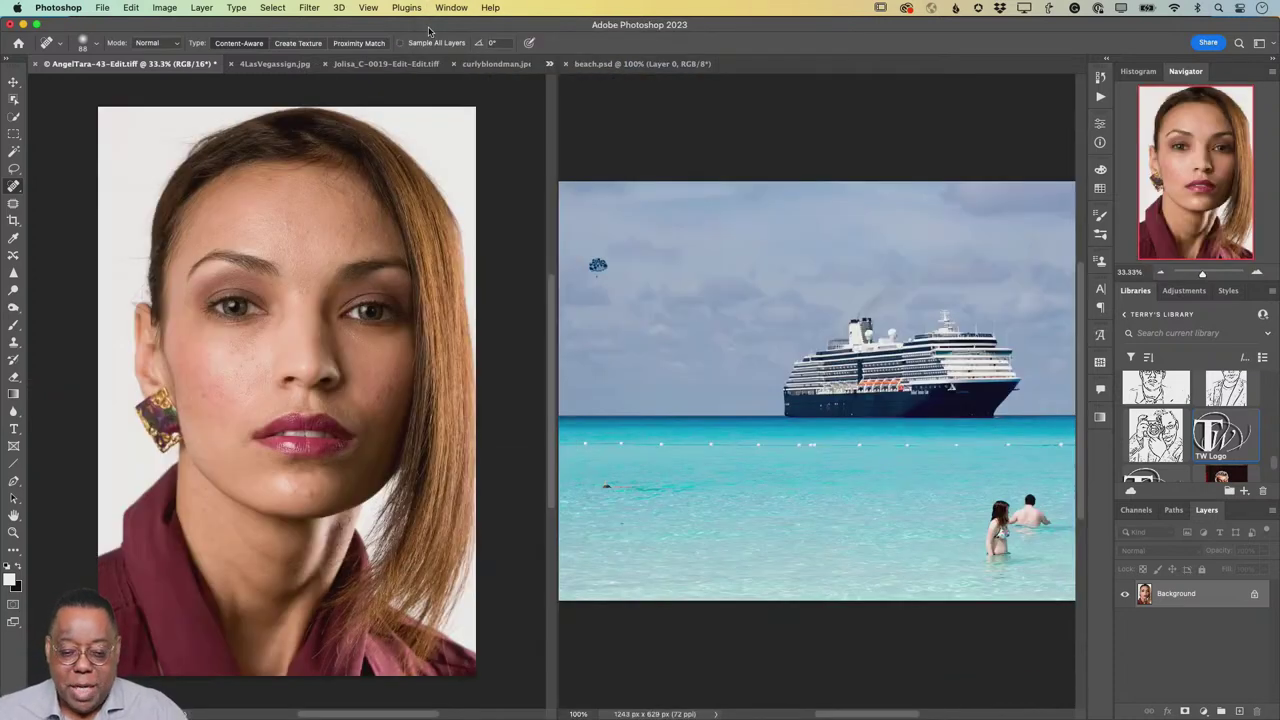
left_click(445, 9)
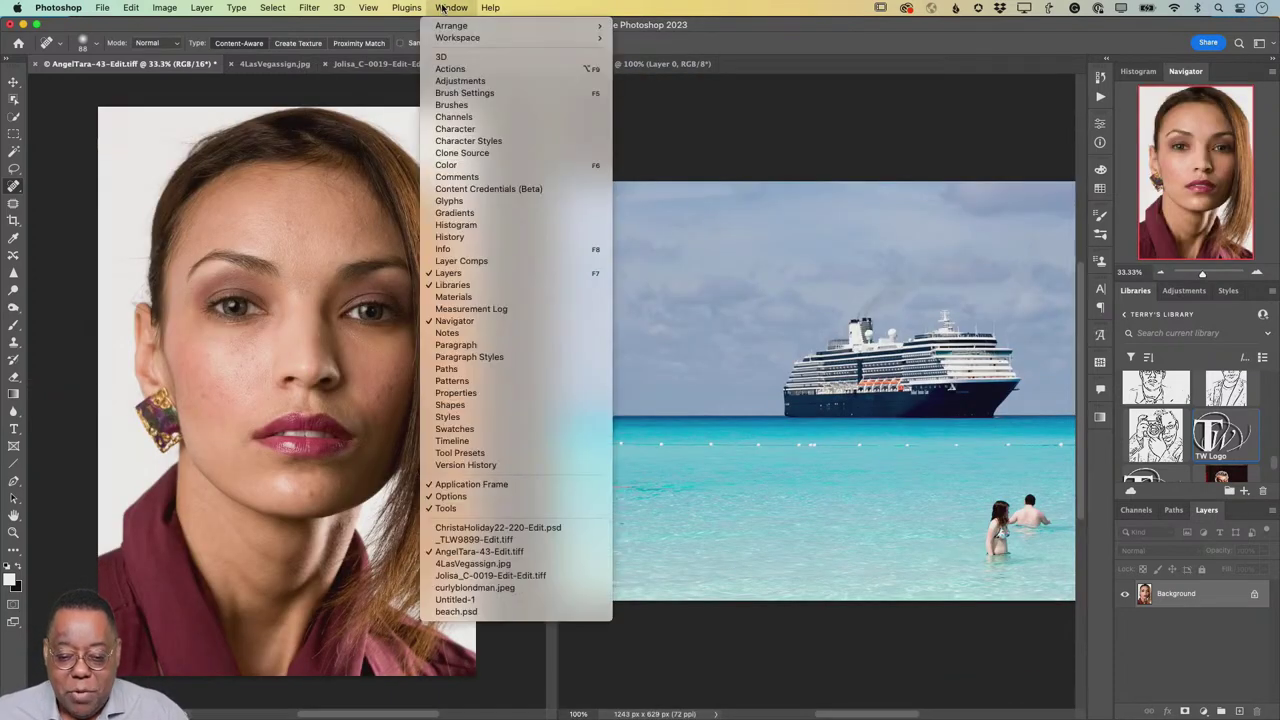
mouse_move(455, 25)
left_click(660, 25)
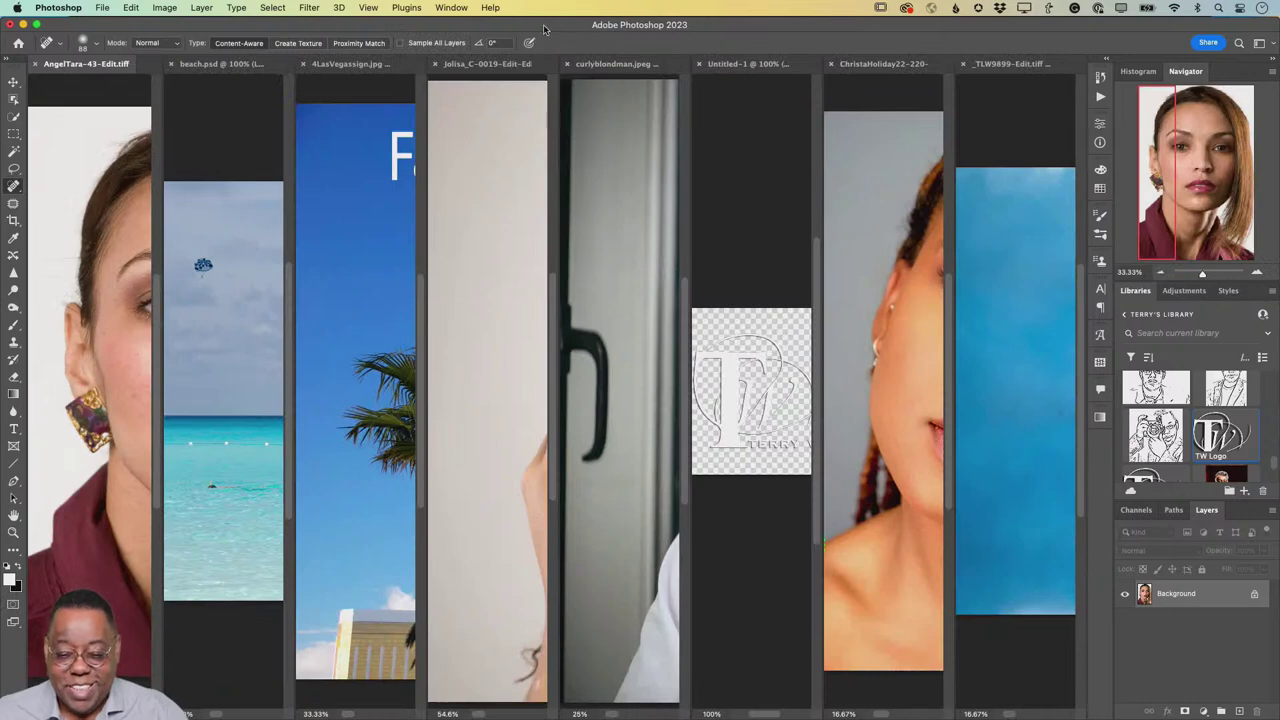
- Arrange the open documents in a 4-up layout
left_click(452, 9)
mouse_move(460, 25)
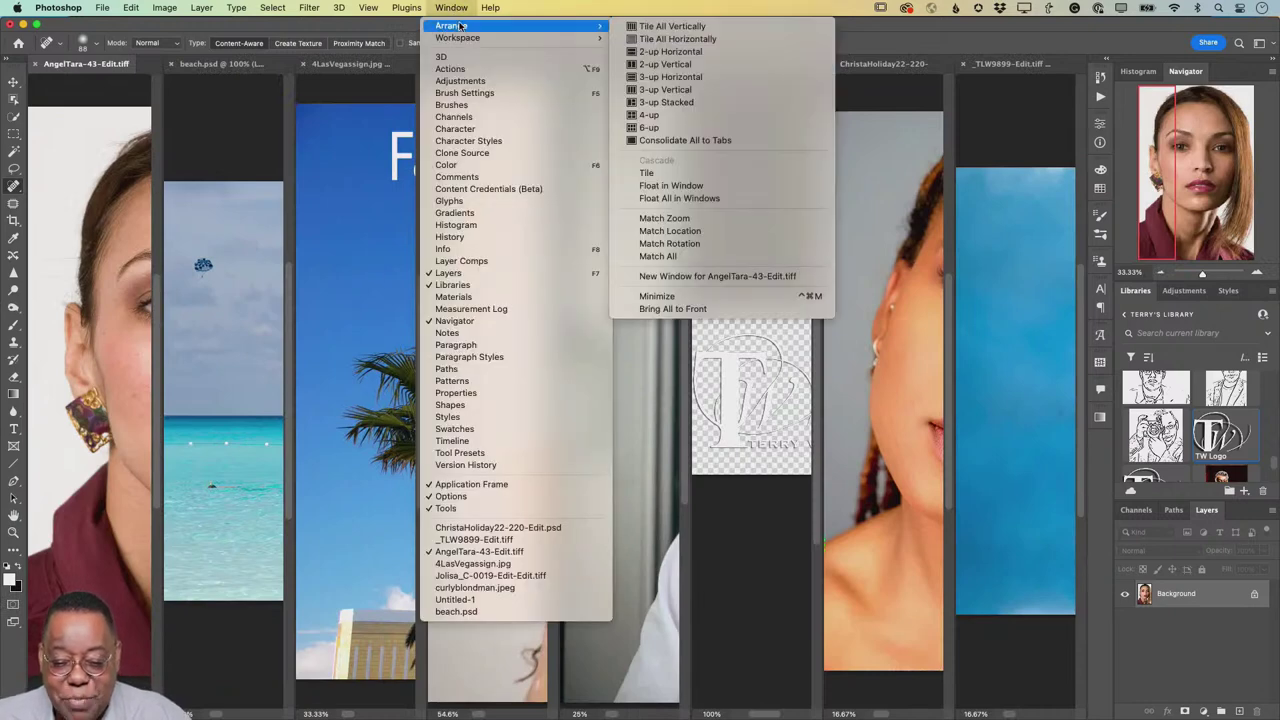
left_click(451, 7)
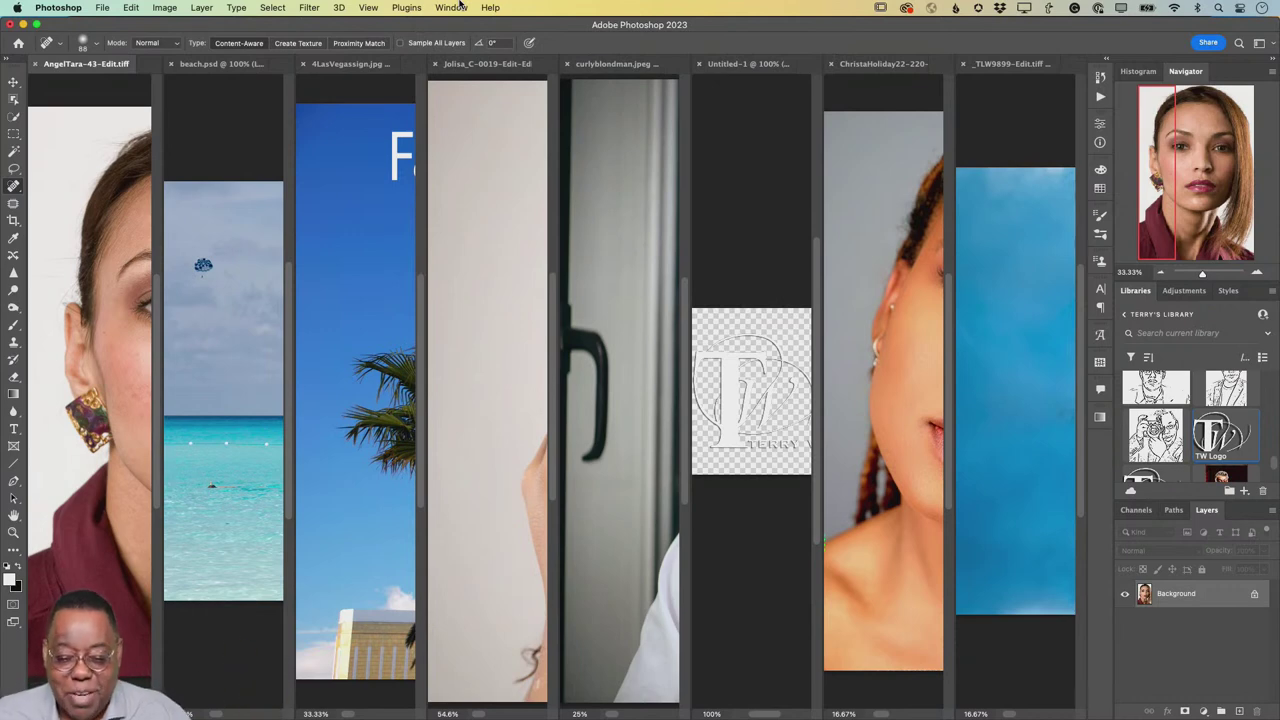
left_click(451, 7)
mouse_move(455, 25)
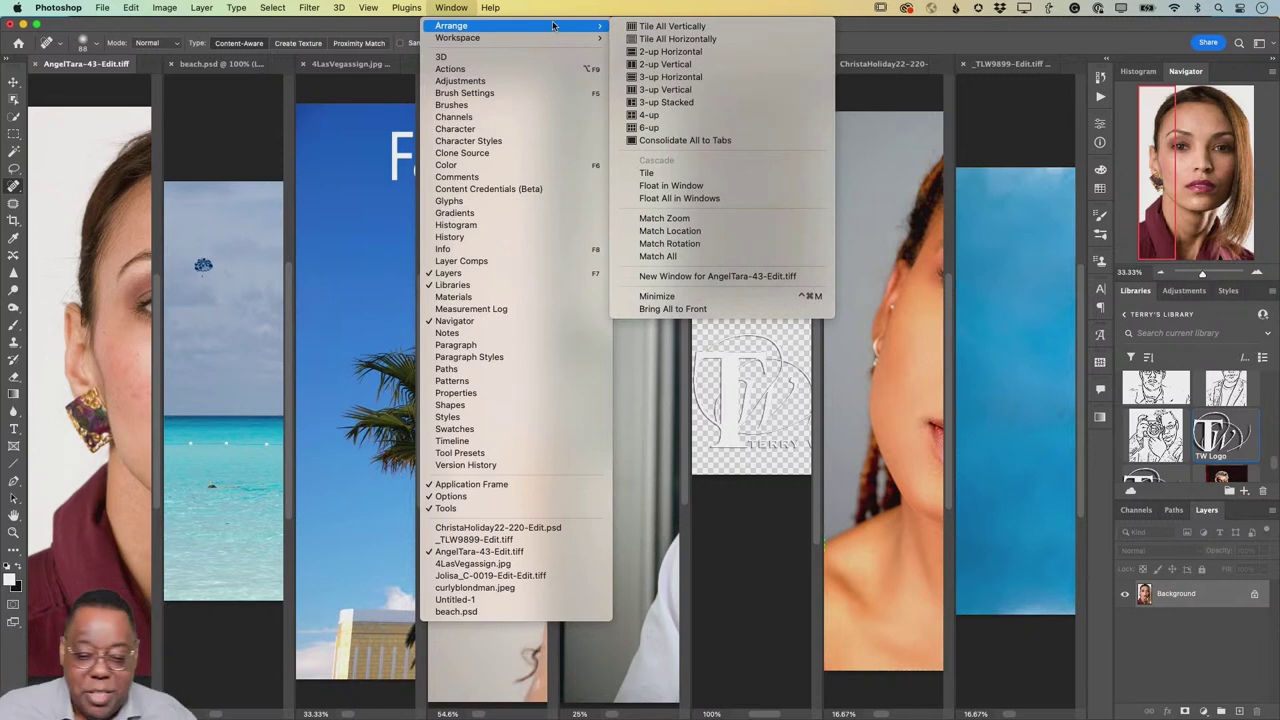
mouse_move(595, 37)
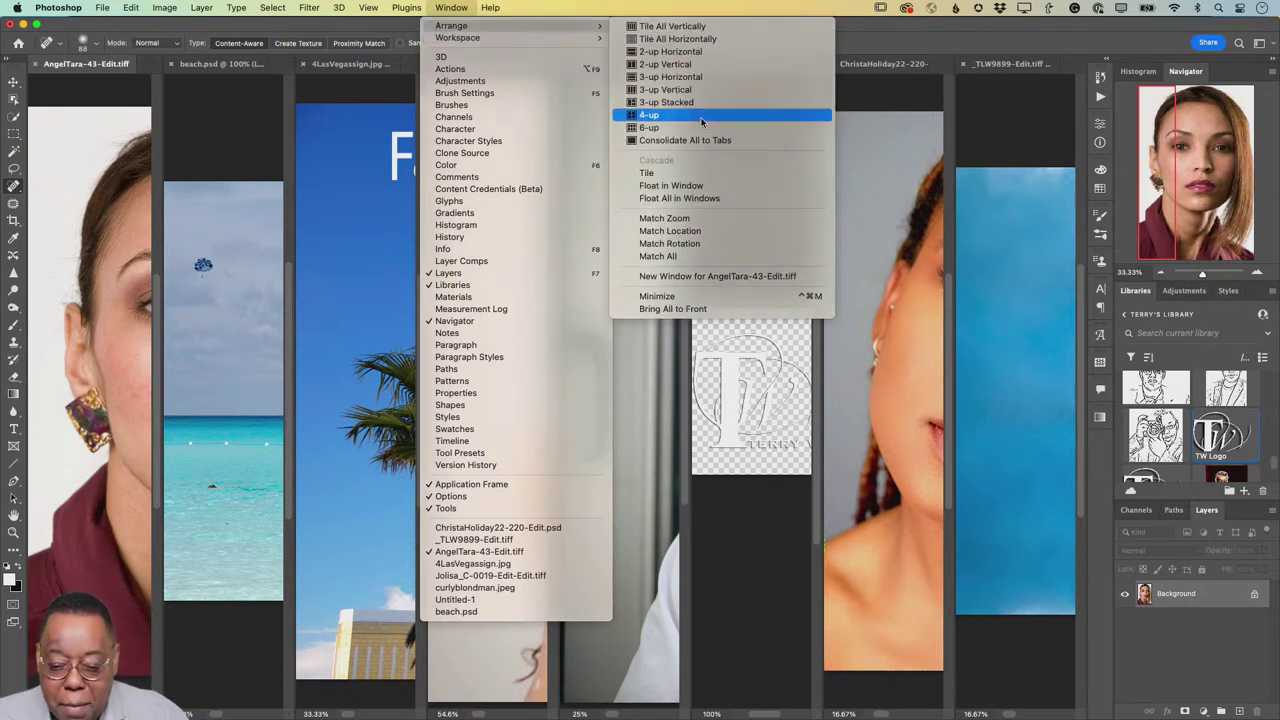
left_click(701, 117)
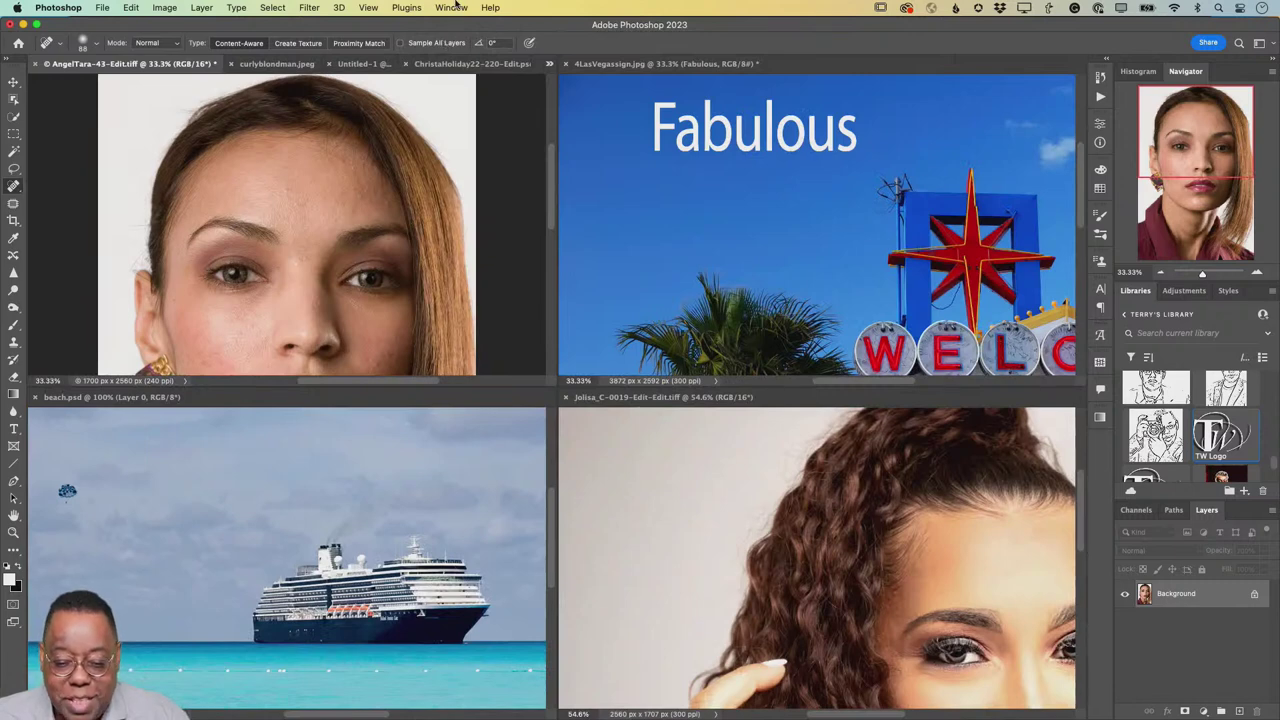
- Match the zoom of all open documents to the portrait and consolidate them all into tabs
left_click(452, 7)
mouse_move(478, 30)
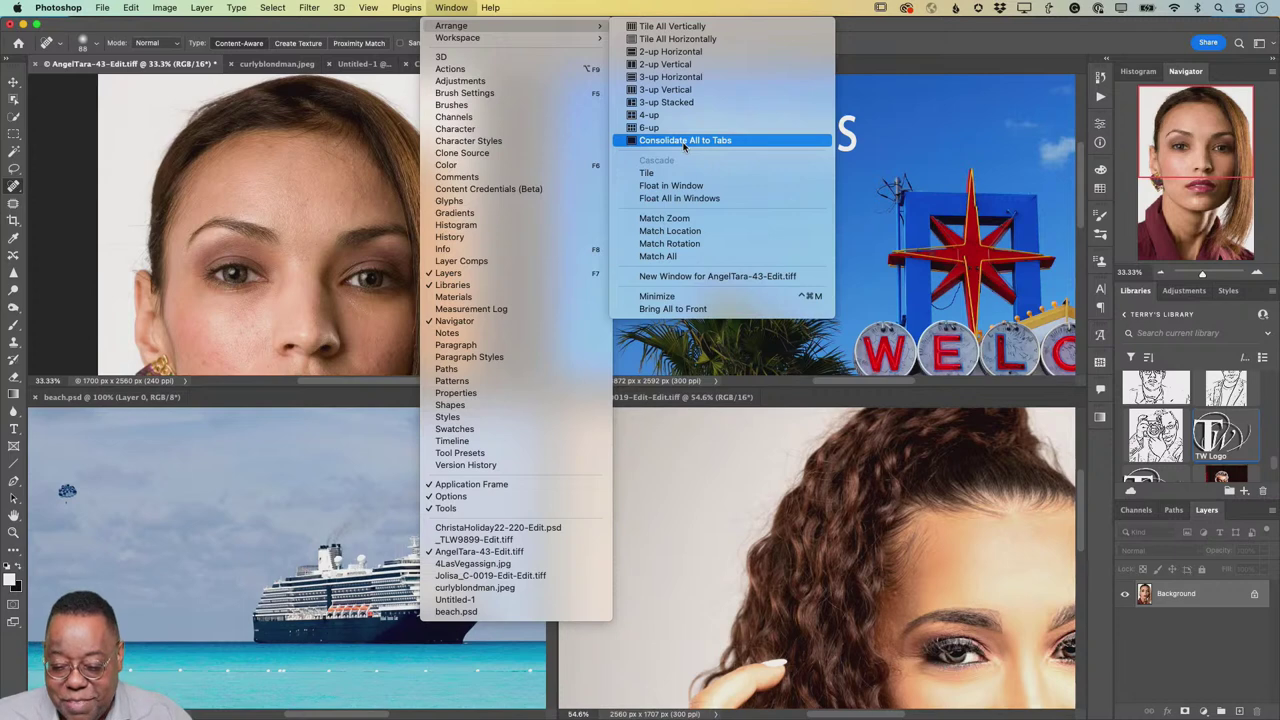
left_click(703, 218)
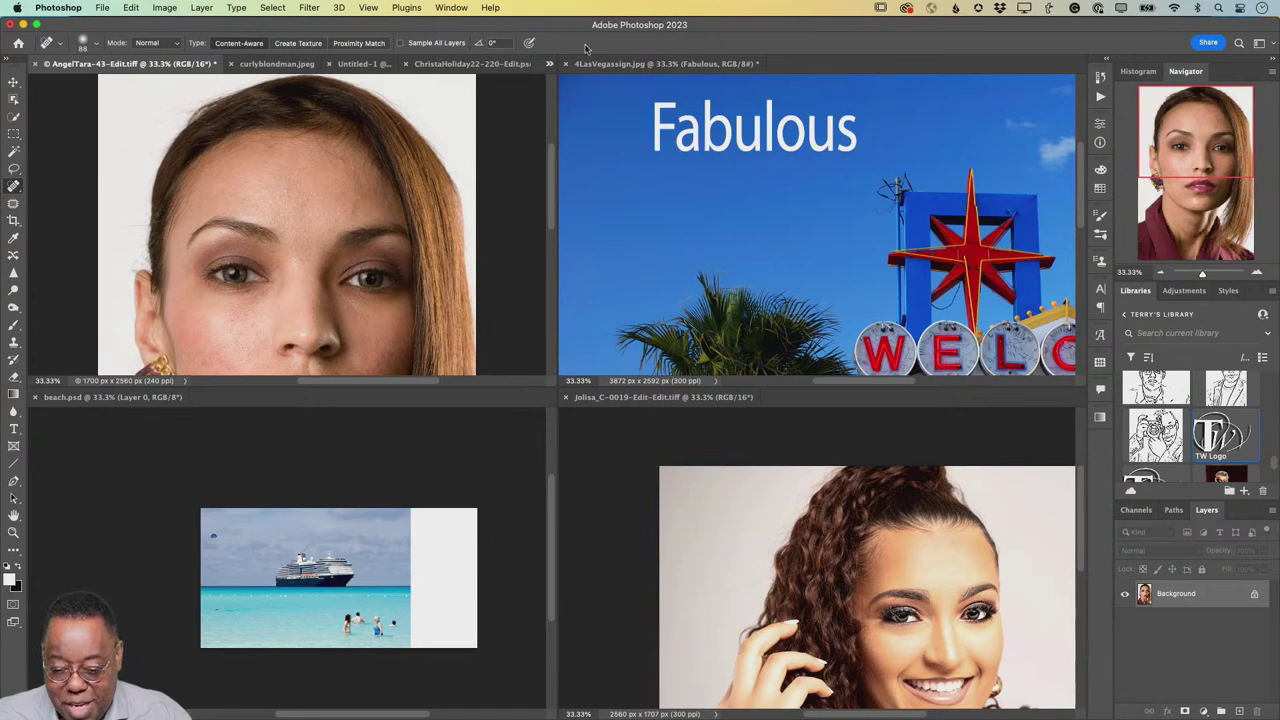
left_click(457, 8)
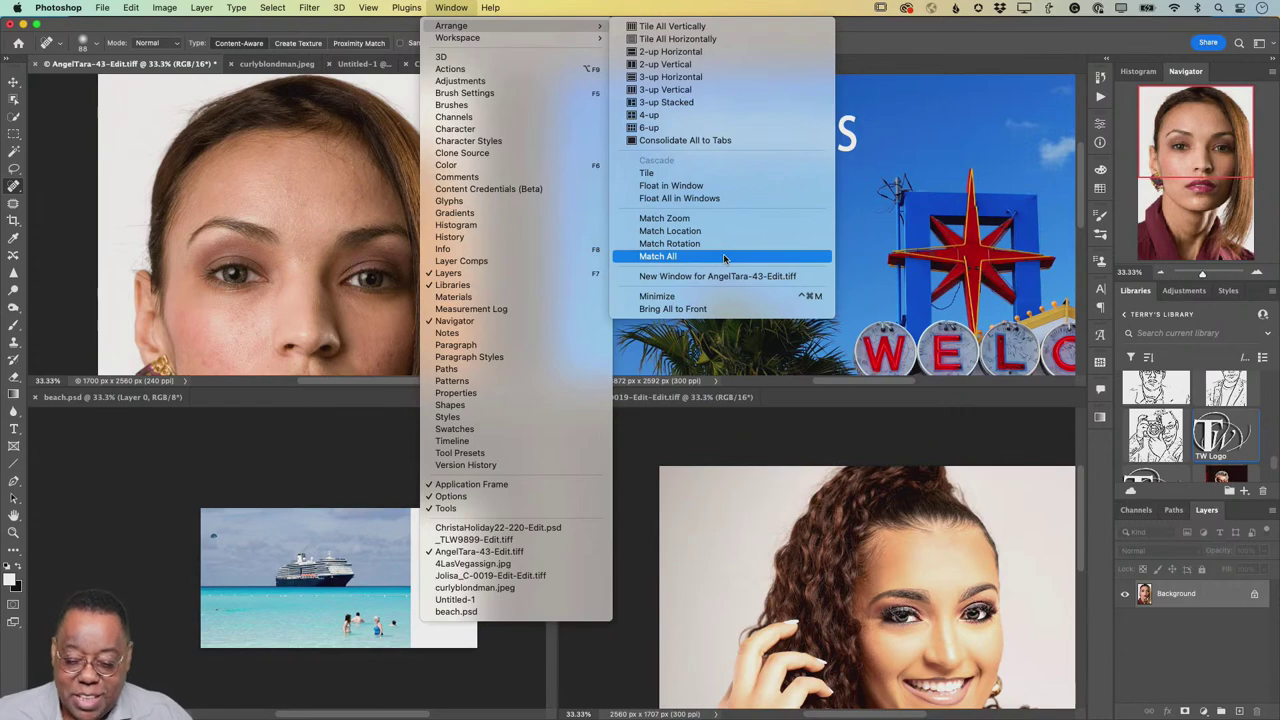
left_click(716, 141)
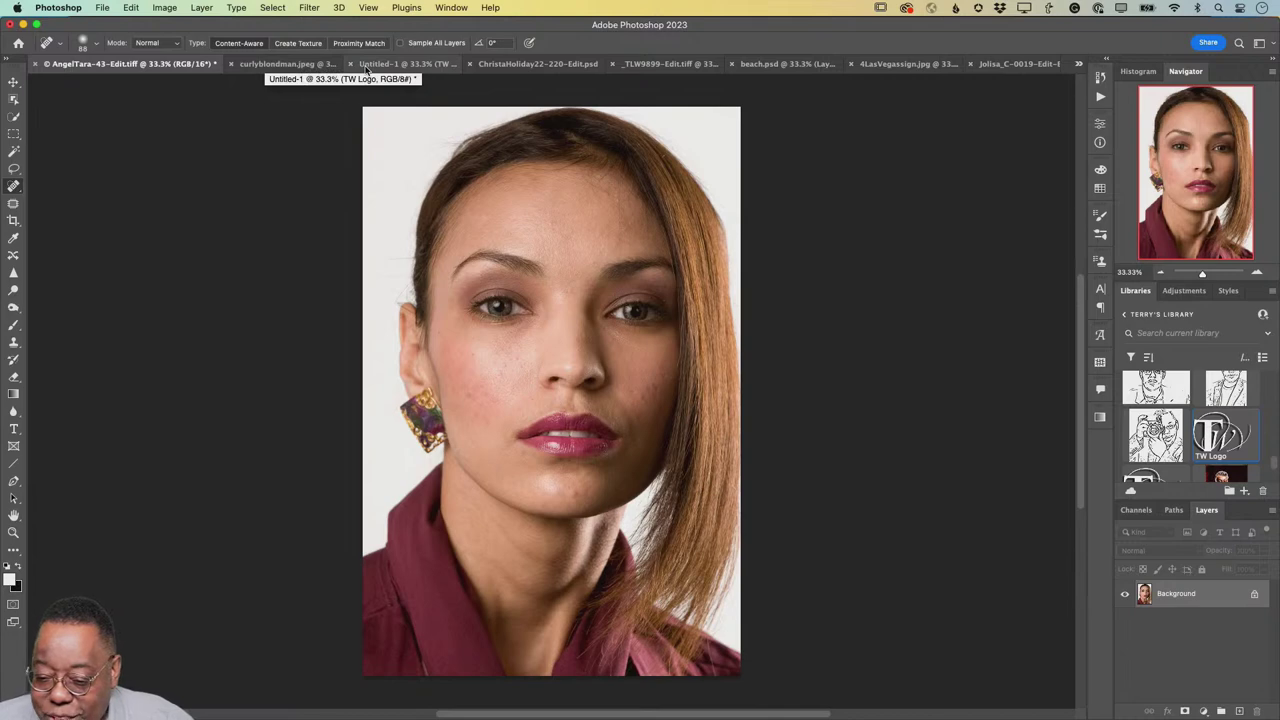
- Bring up 4LasVegassign.jpg and toggle the visibility of the Fabulous text layer off and on
left_click(904, 66)
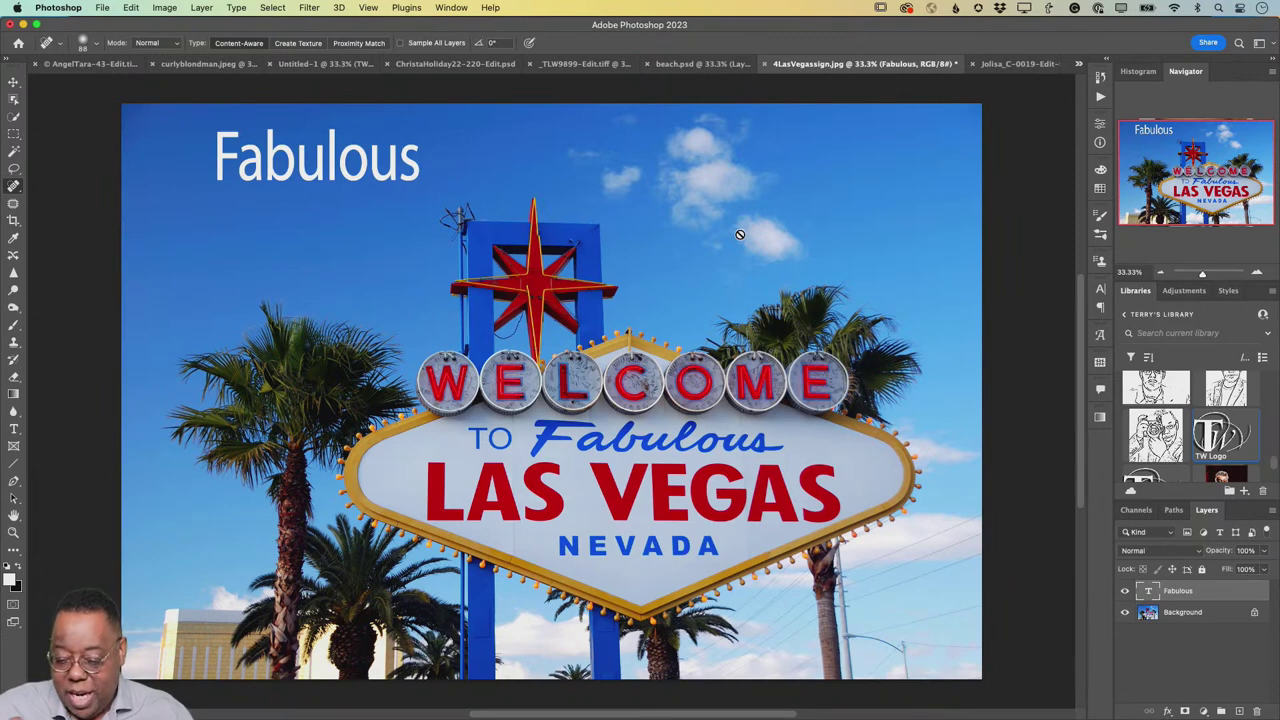
left_click(1124, 591)
left_click(1124, 591)
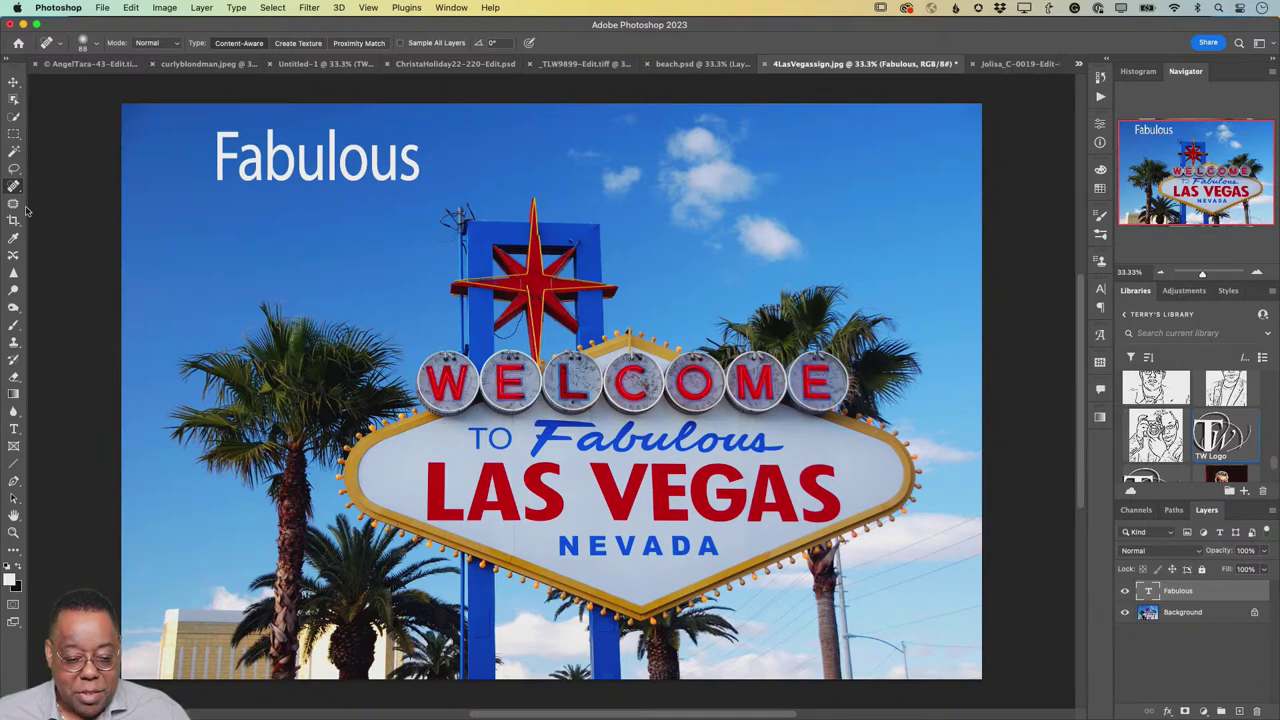
- Select the blue word "Fabulous" on the Las Vegas sign with a rectangular marquee
left_click(13, 134)
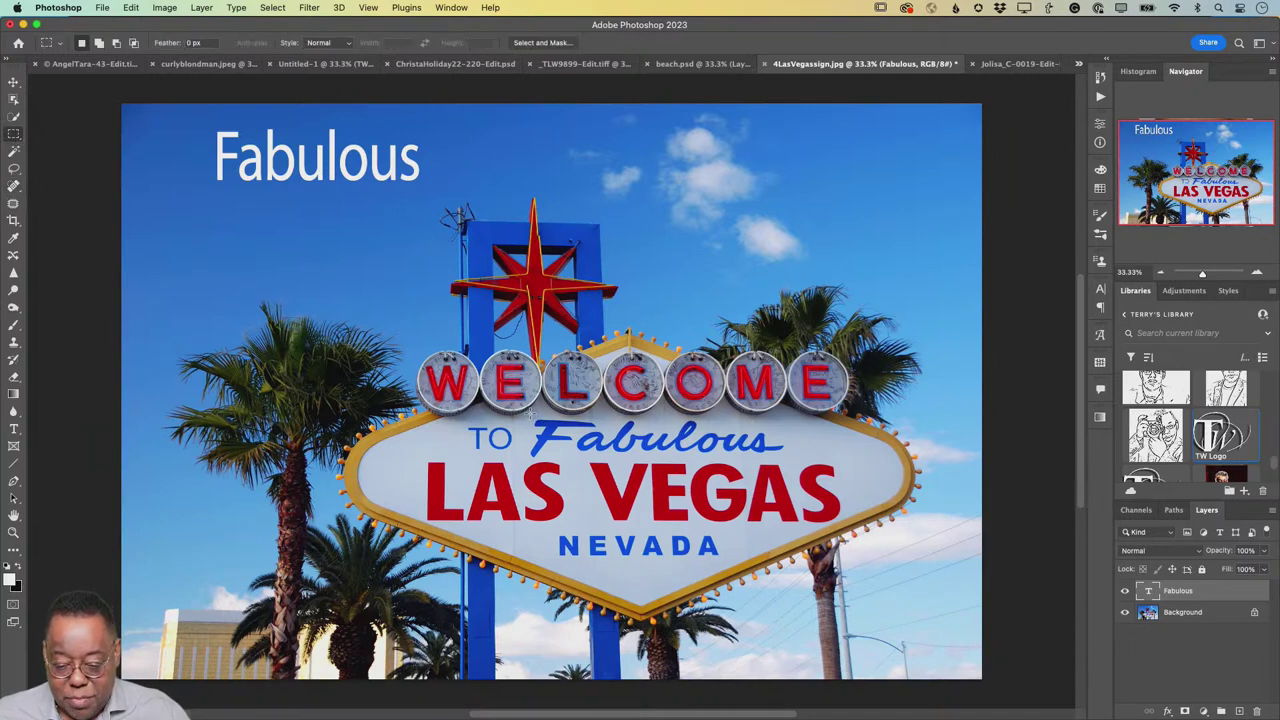
left_click_drag(538, 416, 696, 455)
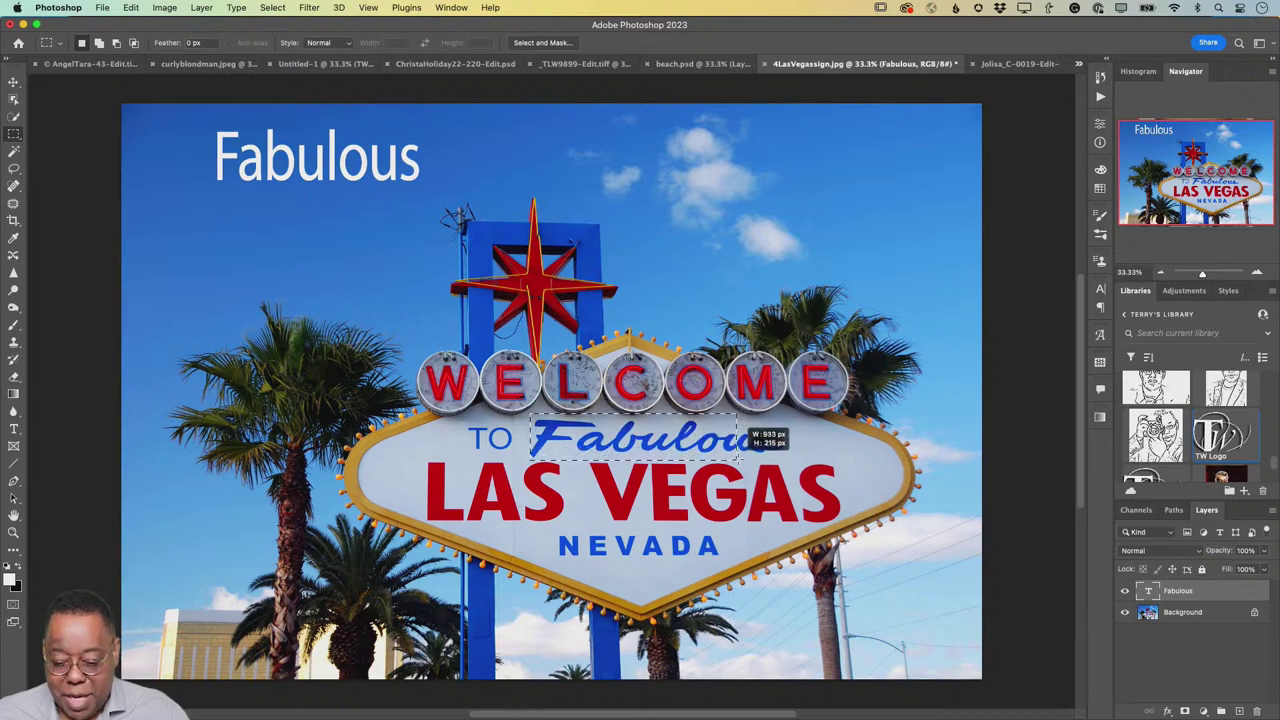
left_click_drag(778, 459, 790, 458)
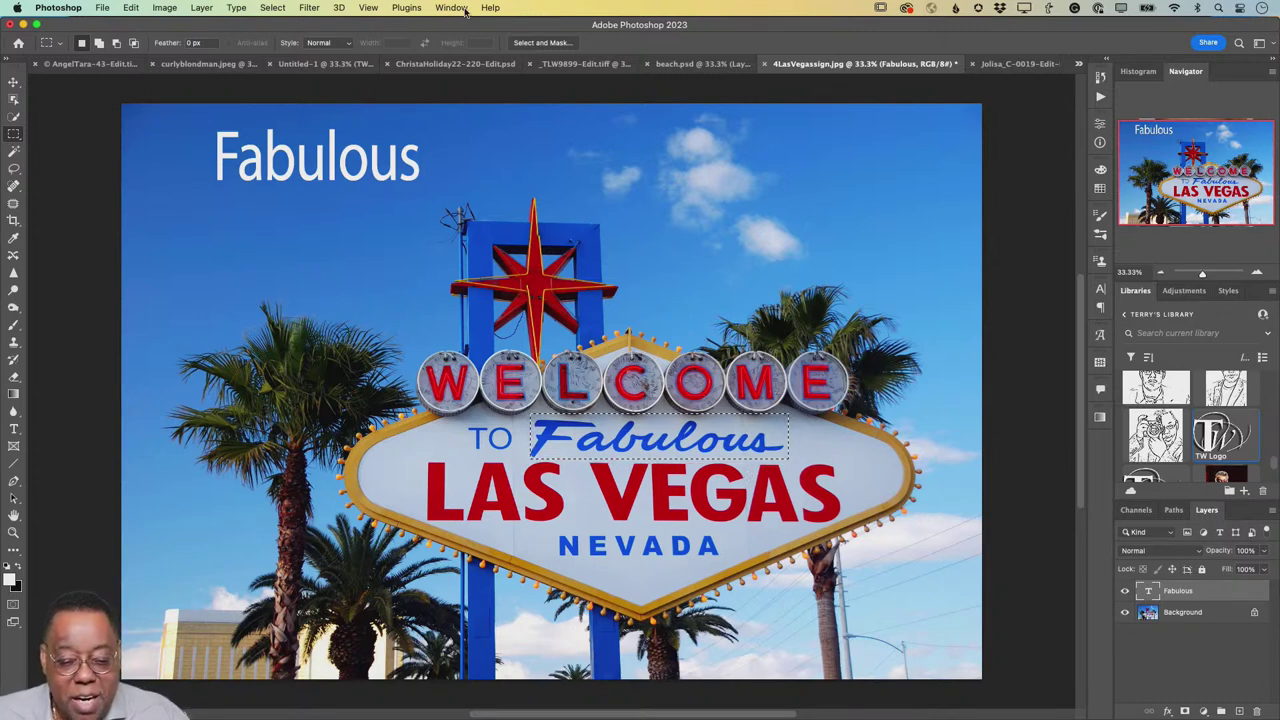
- Run Match Font on the selected sign lettering and preview the suggested fonts from Sarina Regular through Austin Pen Bold on the Fabulous text layer
left_click(236, 8)
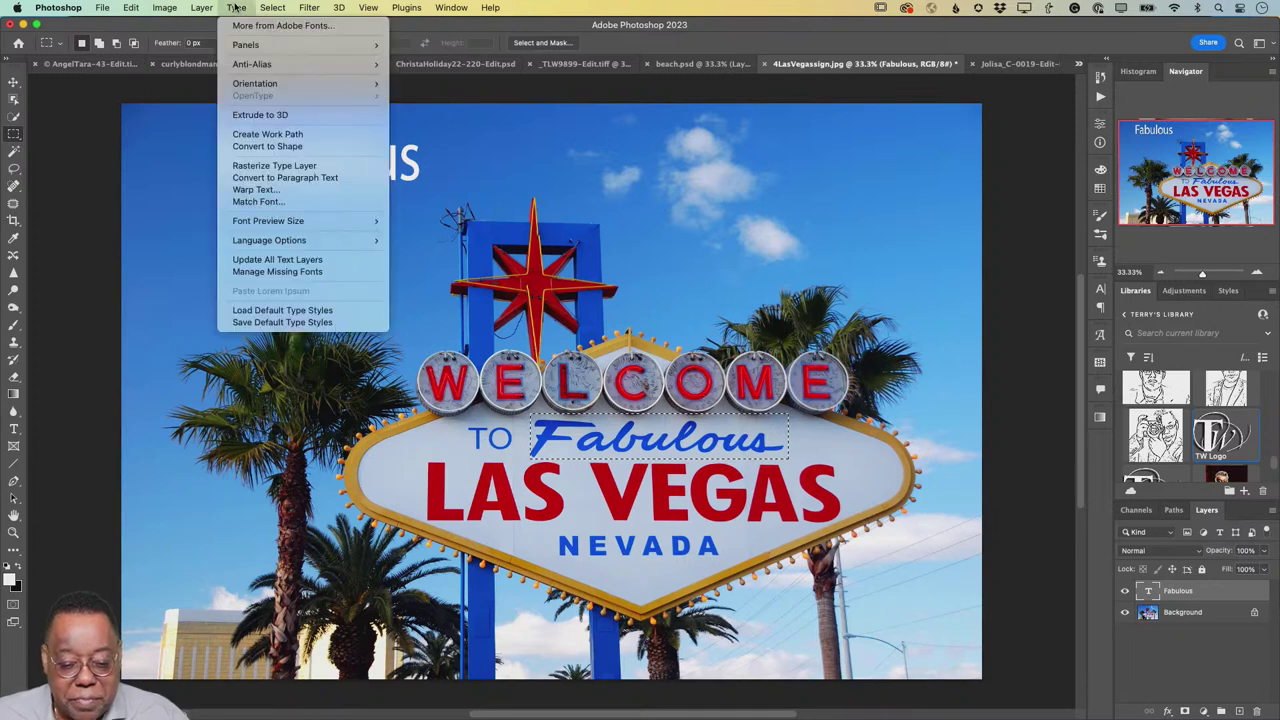
left_click(295, 206)
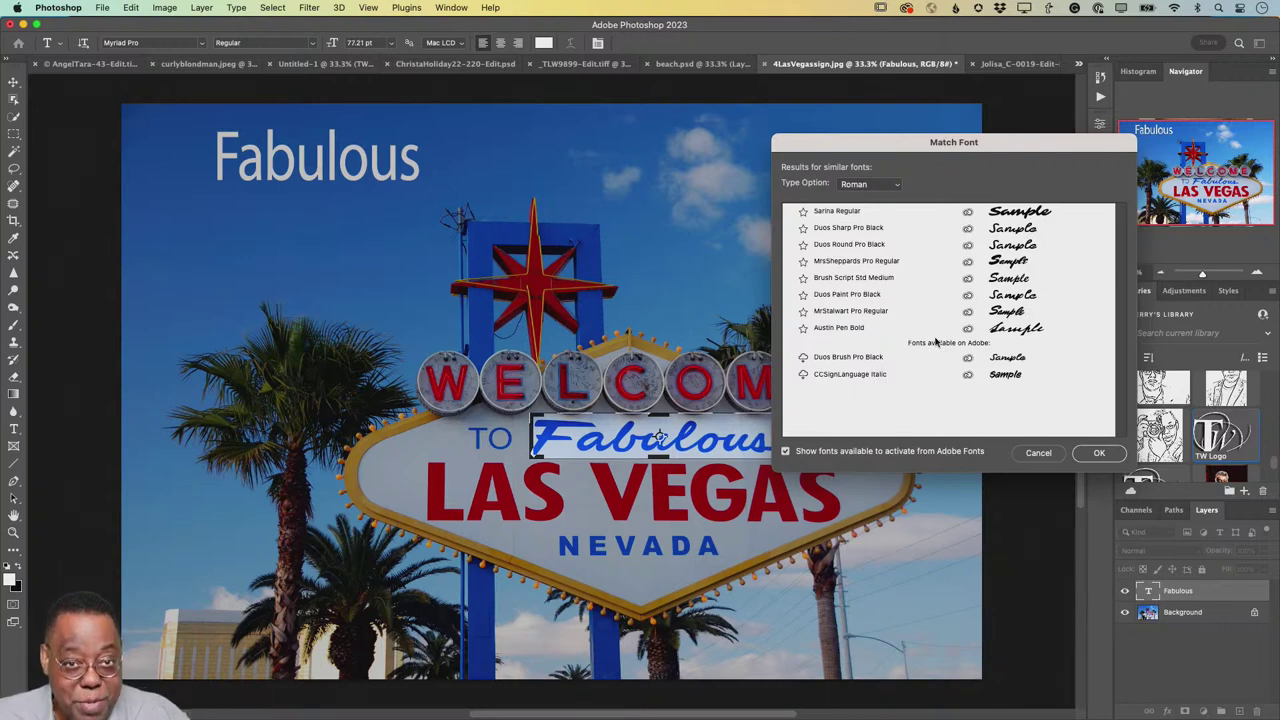
left_click(837, 214)
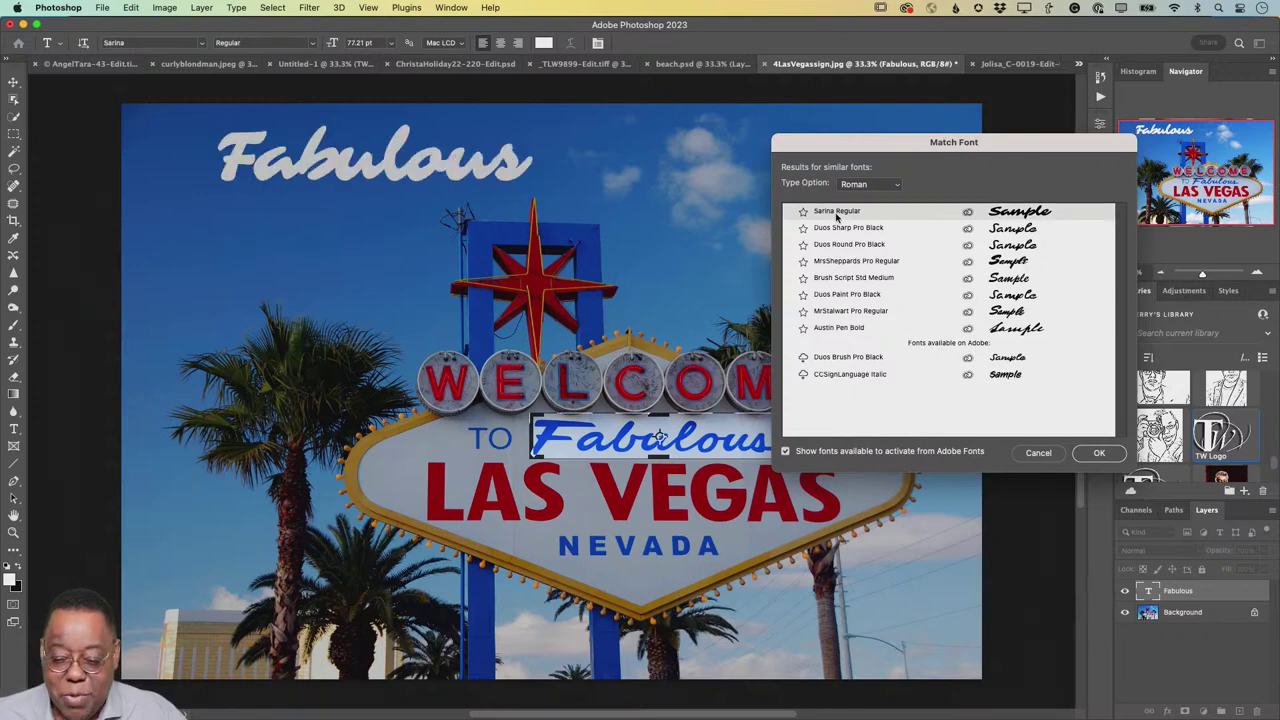
left_click(834, 229)
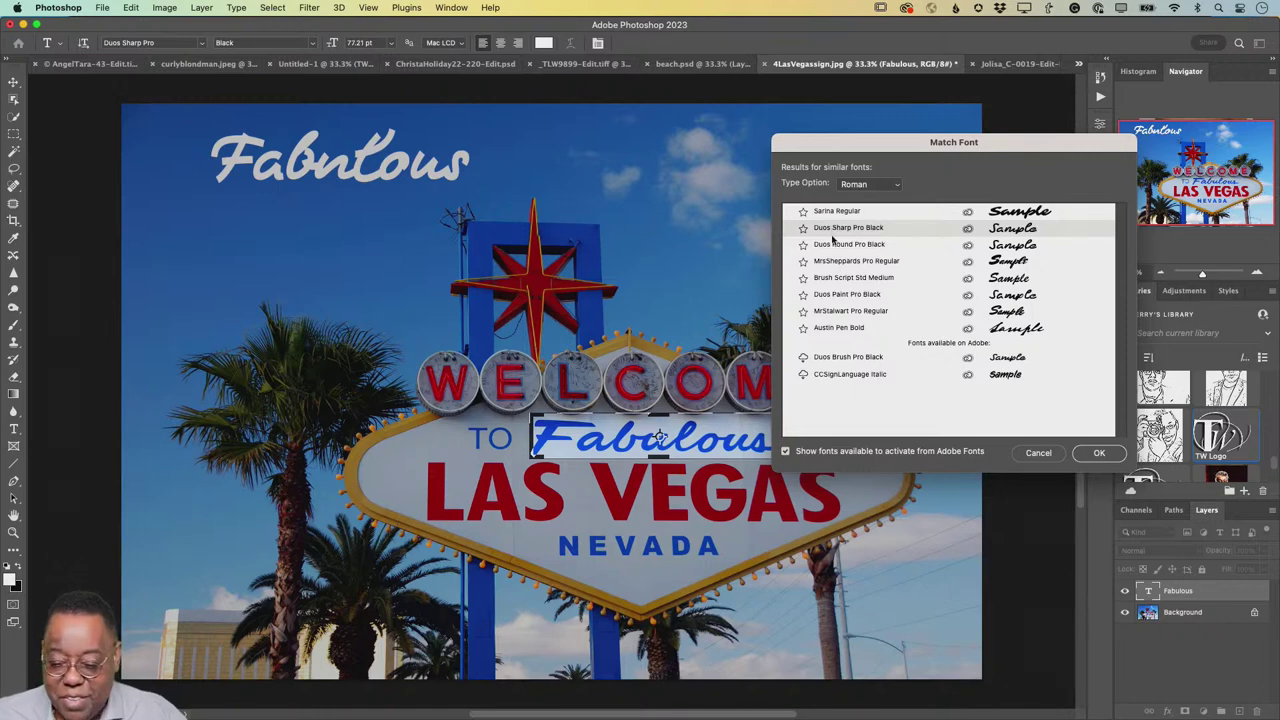
left_click(829, 247)
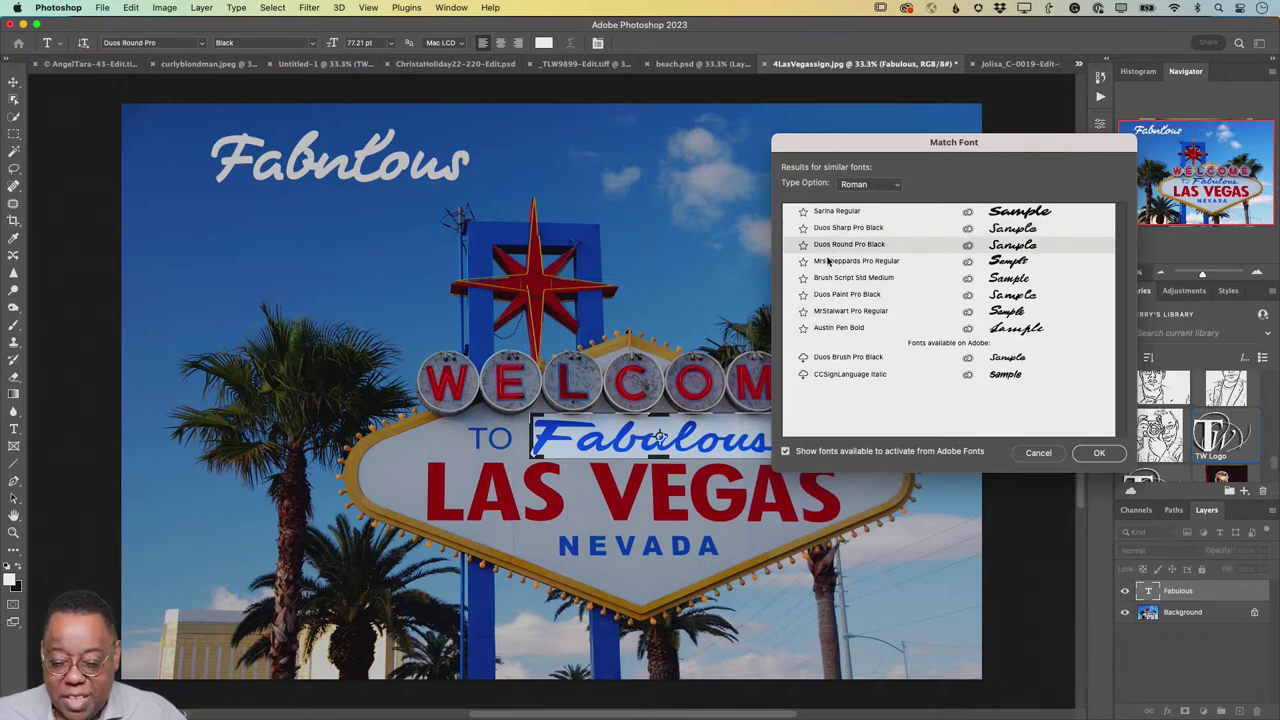
left_click(833, 263)
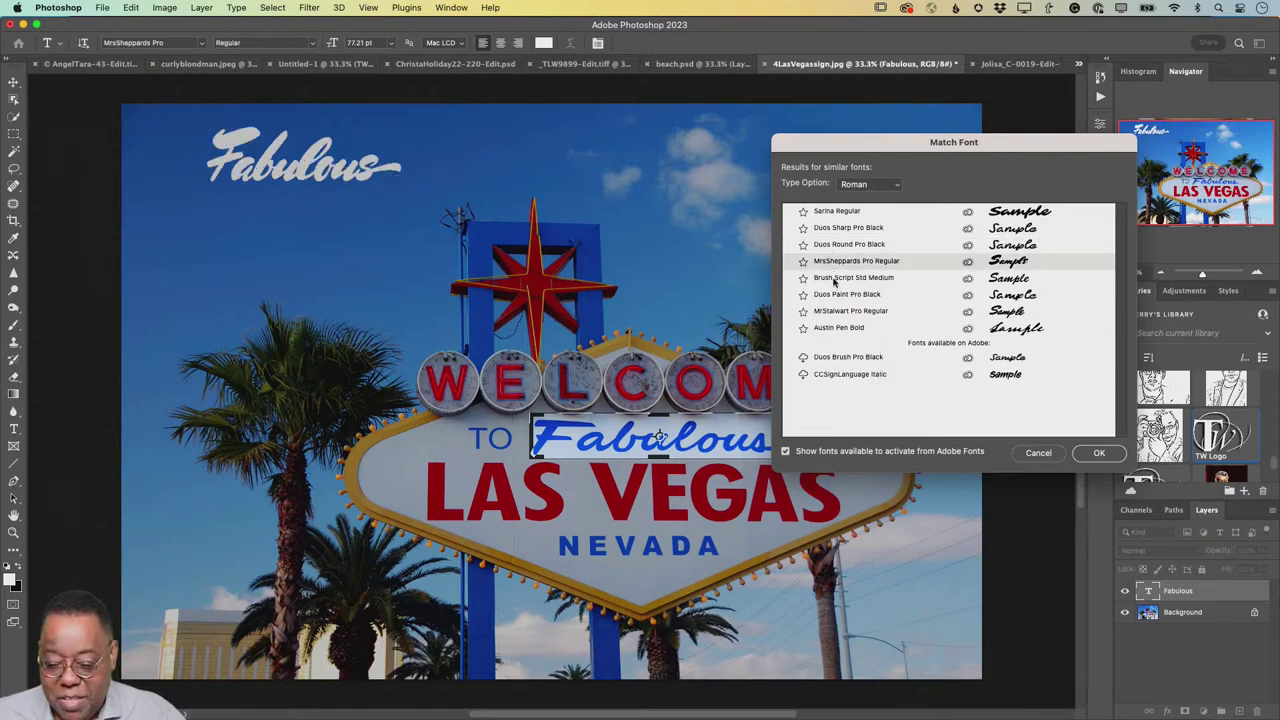
left_click(834, 280)
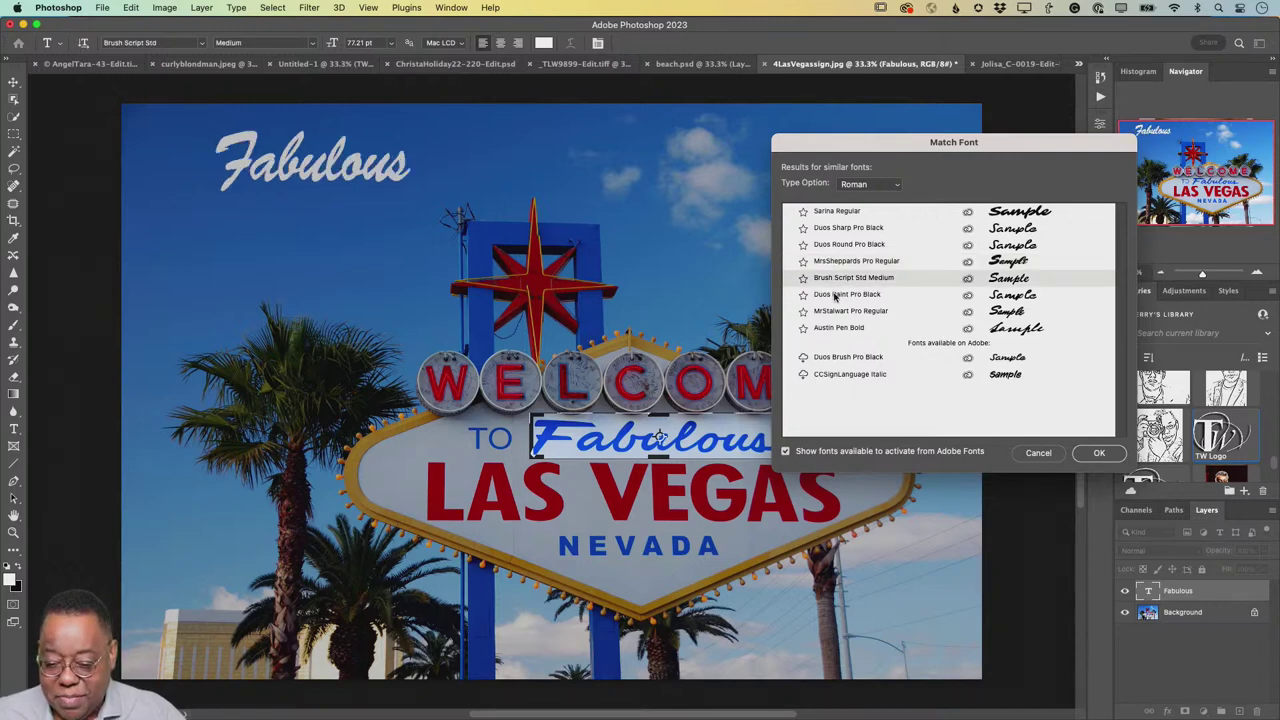
left_click(836, 295)
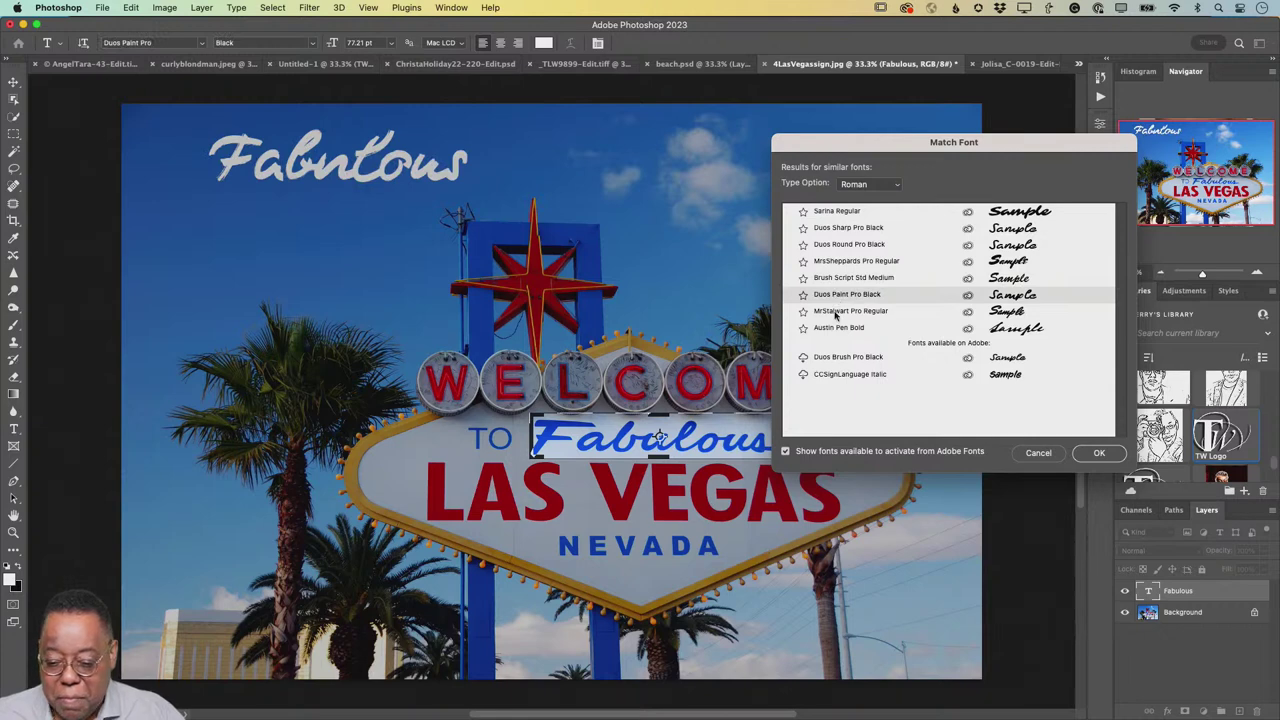
left_click(836, 313)
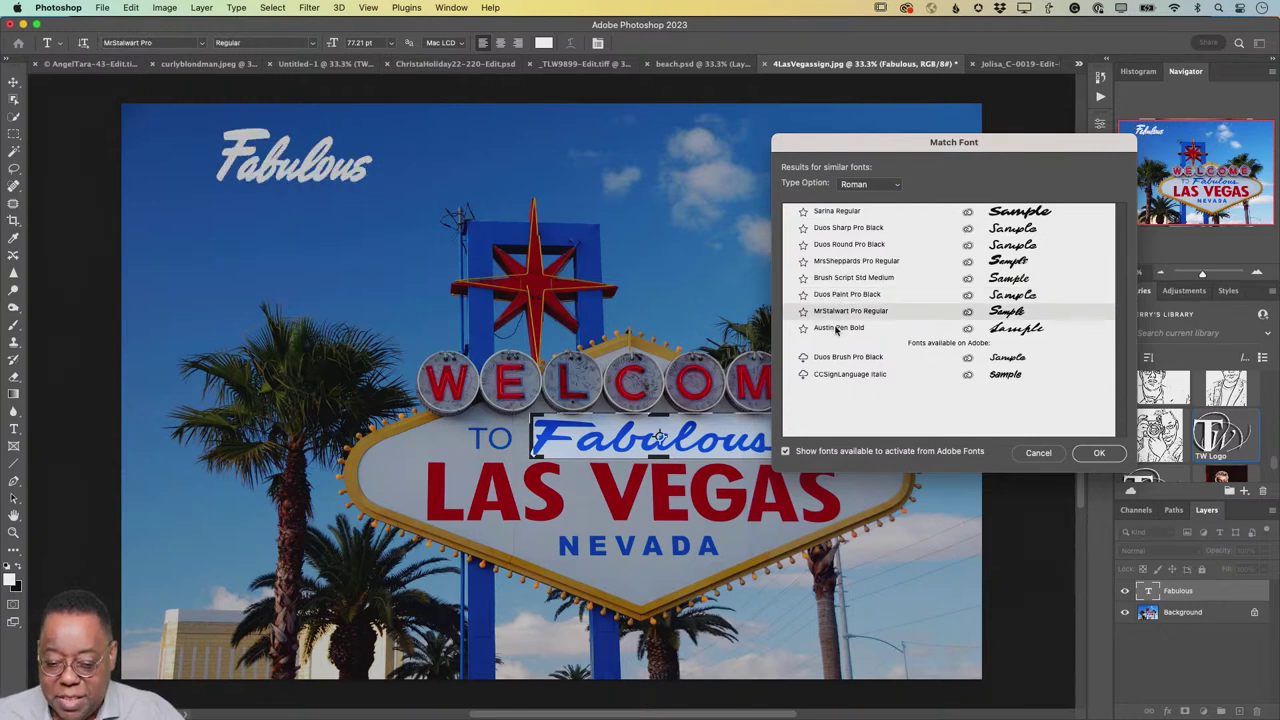
left_click(837, 329)
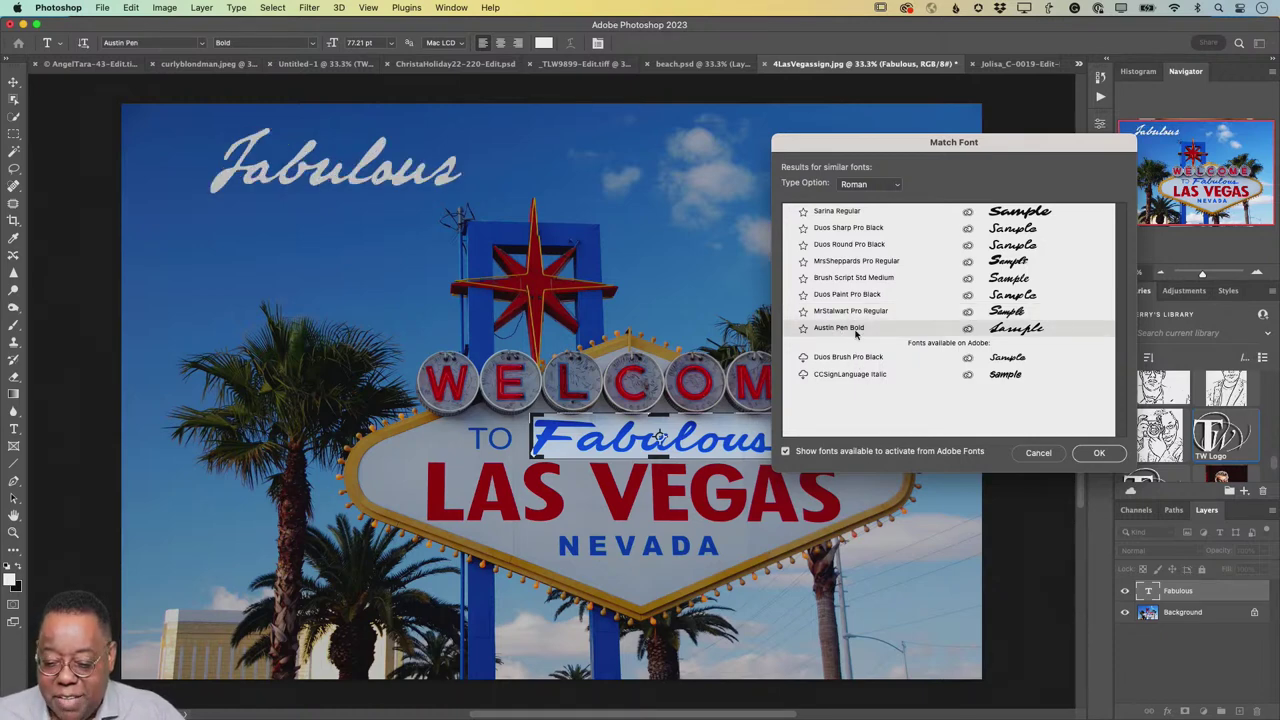
- Compare MrStalwart Pro, MrsSheppards Pro, the Duos fonts and Sarina again on the Fabulous text
left_click(837, 296)
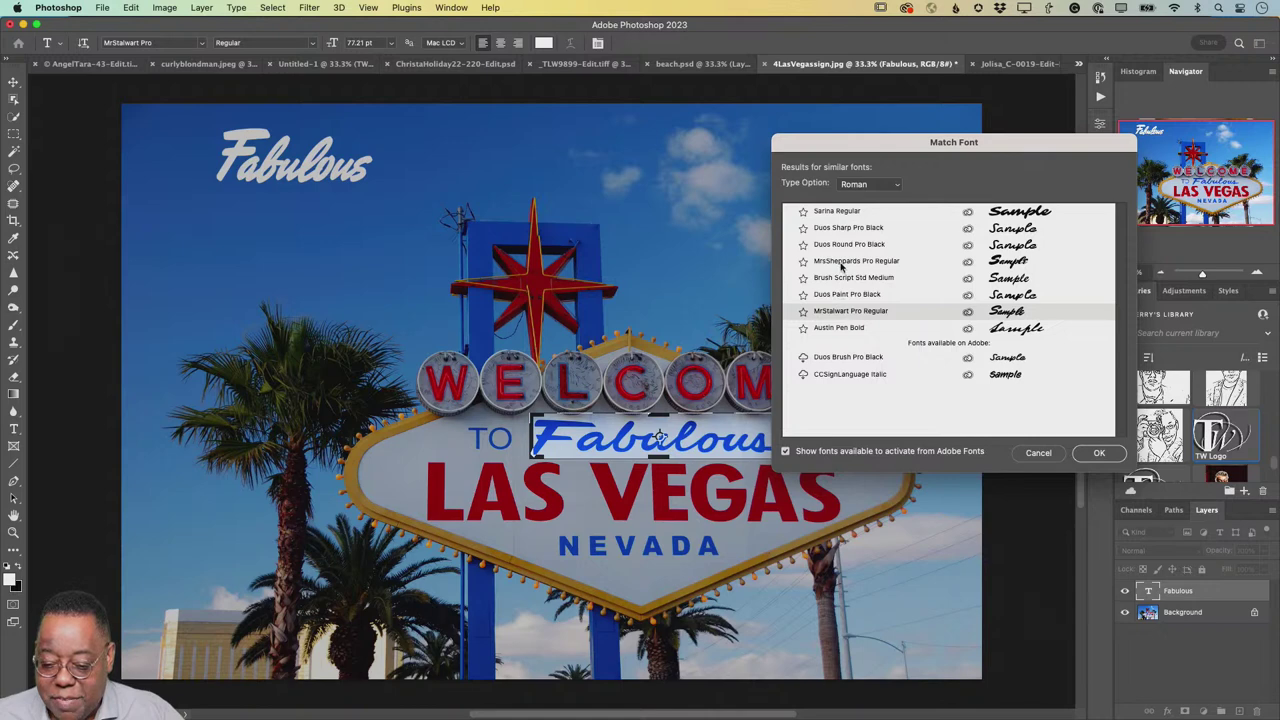
left_click(842, 261)
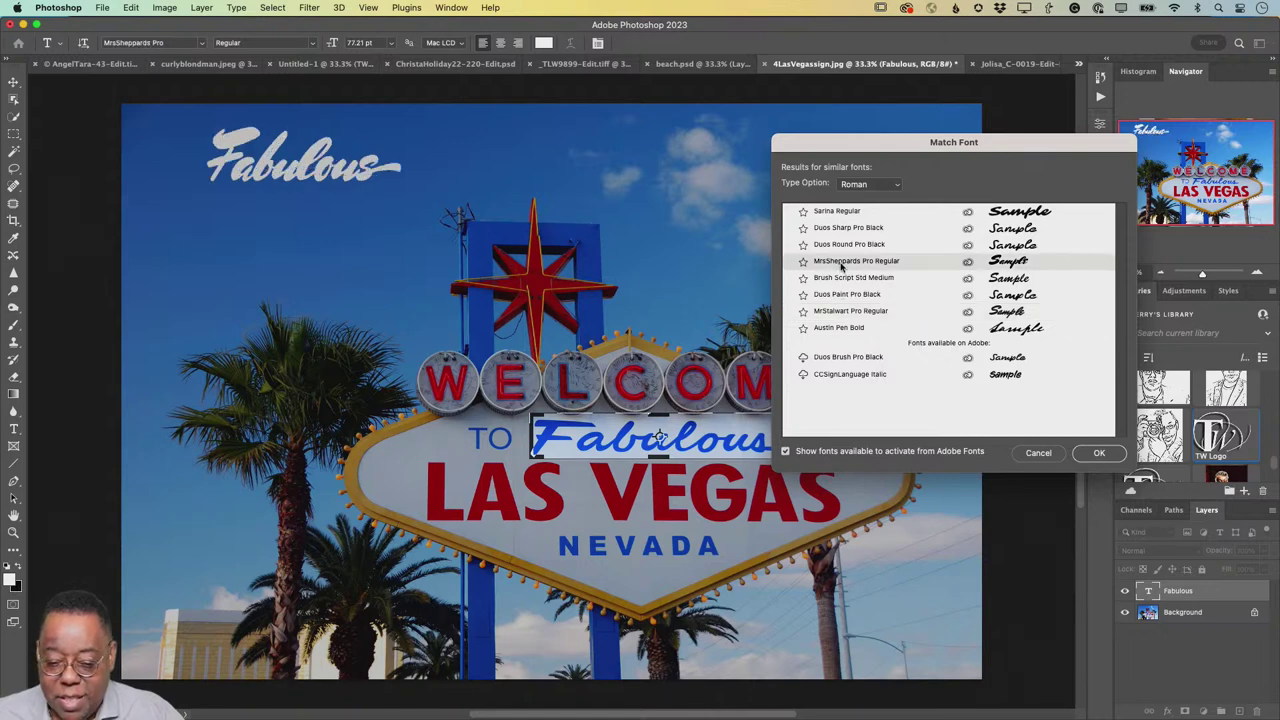
left_click(840, 245)
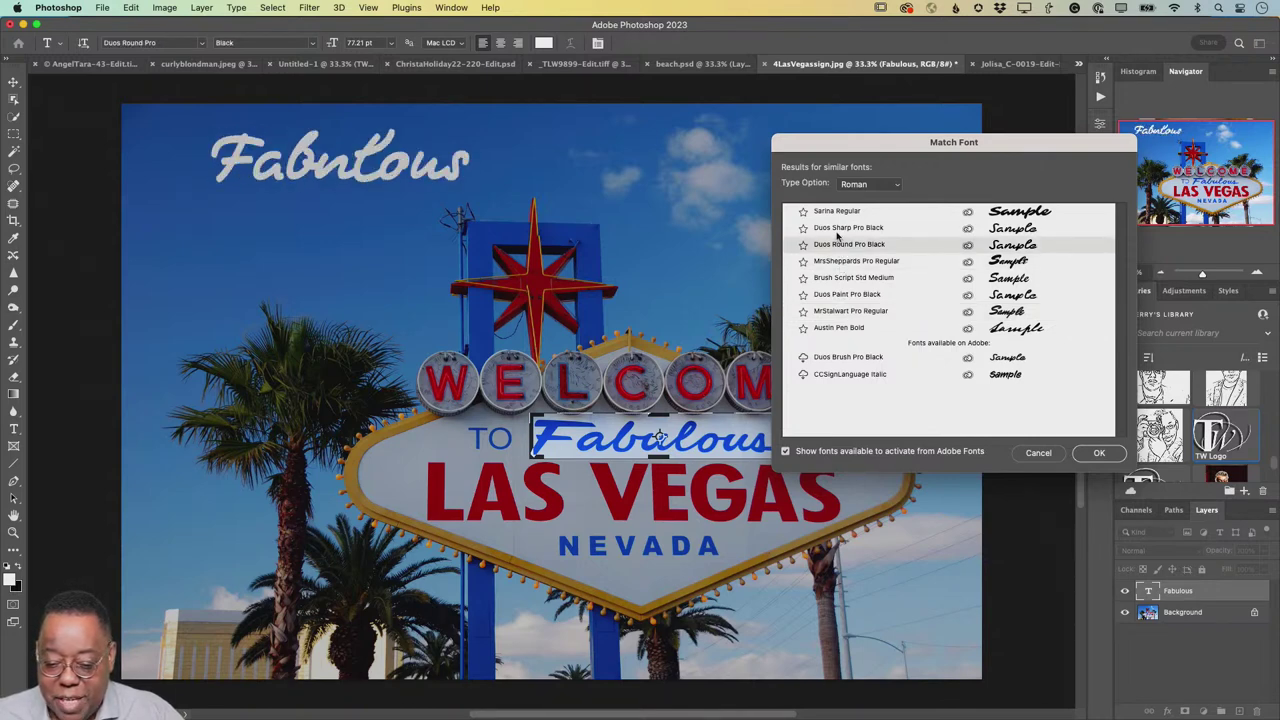
left_click(840, 229)
left_click(839, 214)
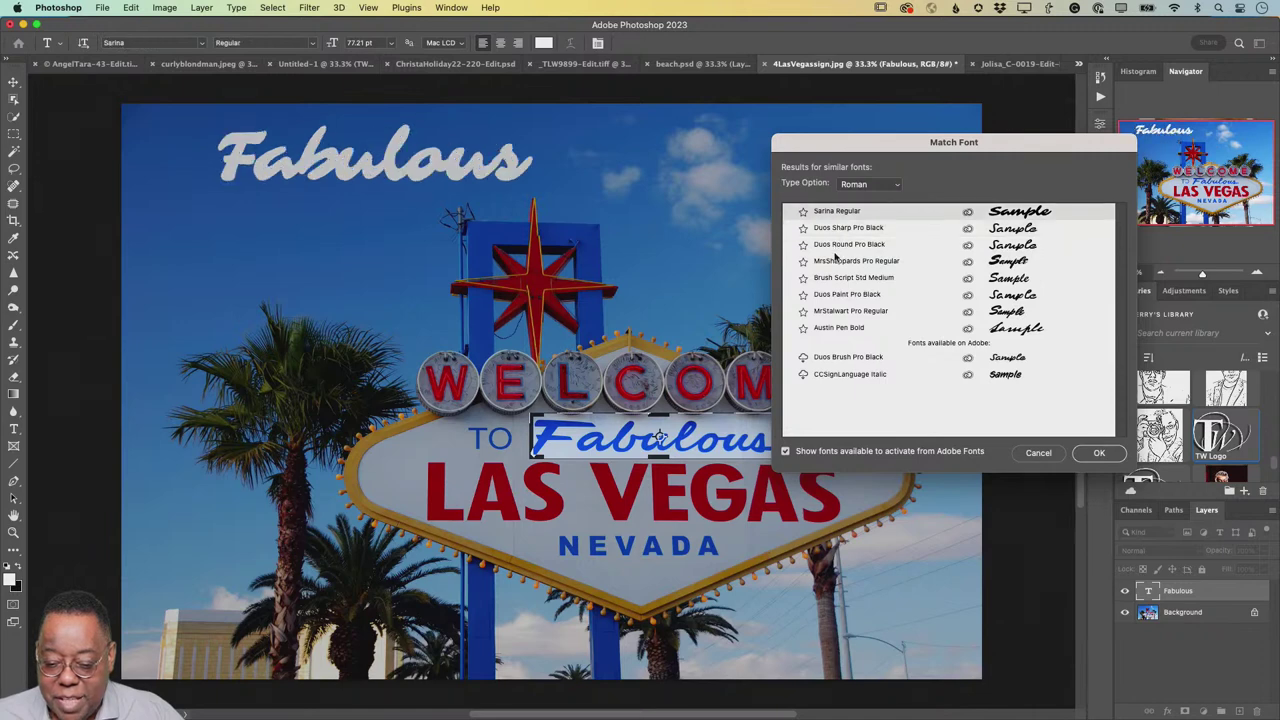
left_click(836, 261)
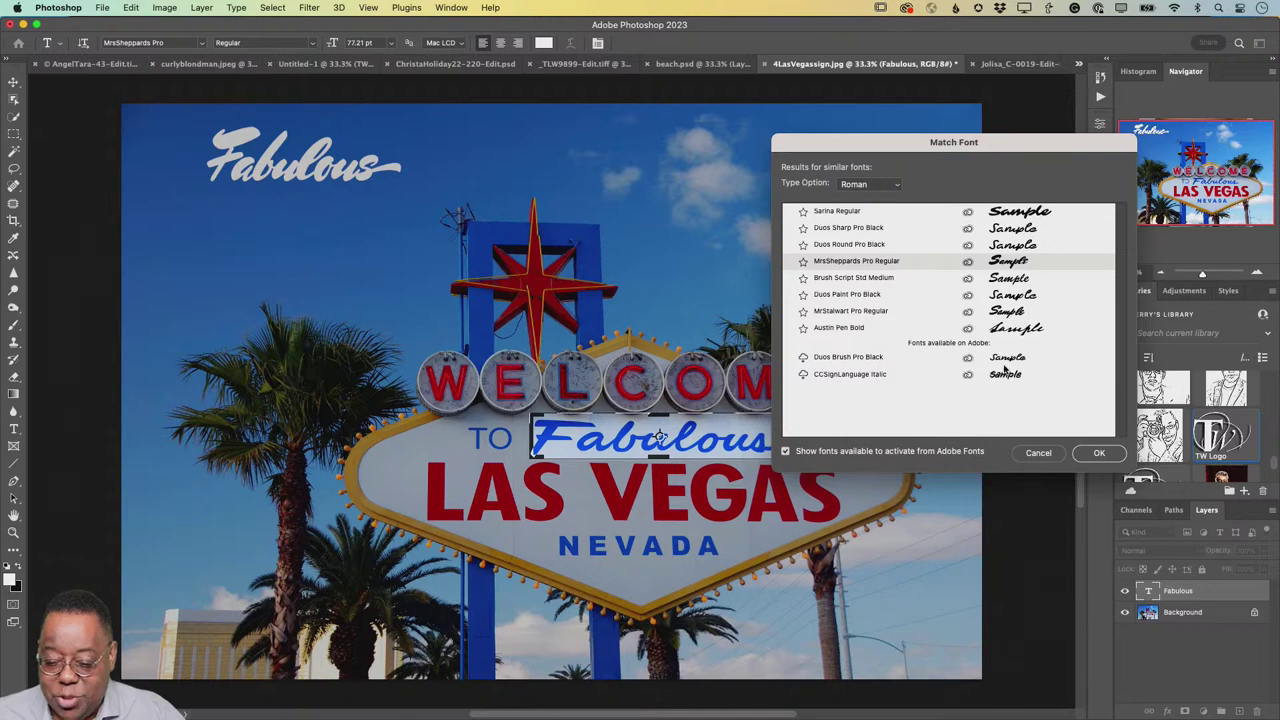
- Activate Duos Brush Pro Black and CCSignLanguage Italic from Adobe Fonts, and apply MrStalwart Pro Regular to the Fabulous text
left_click(803, 359)
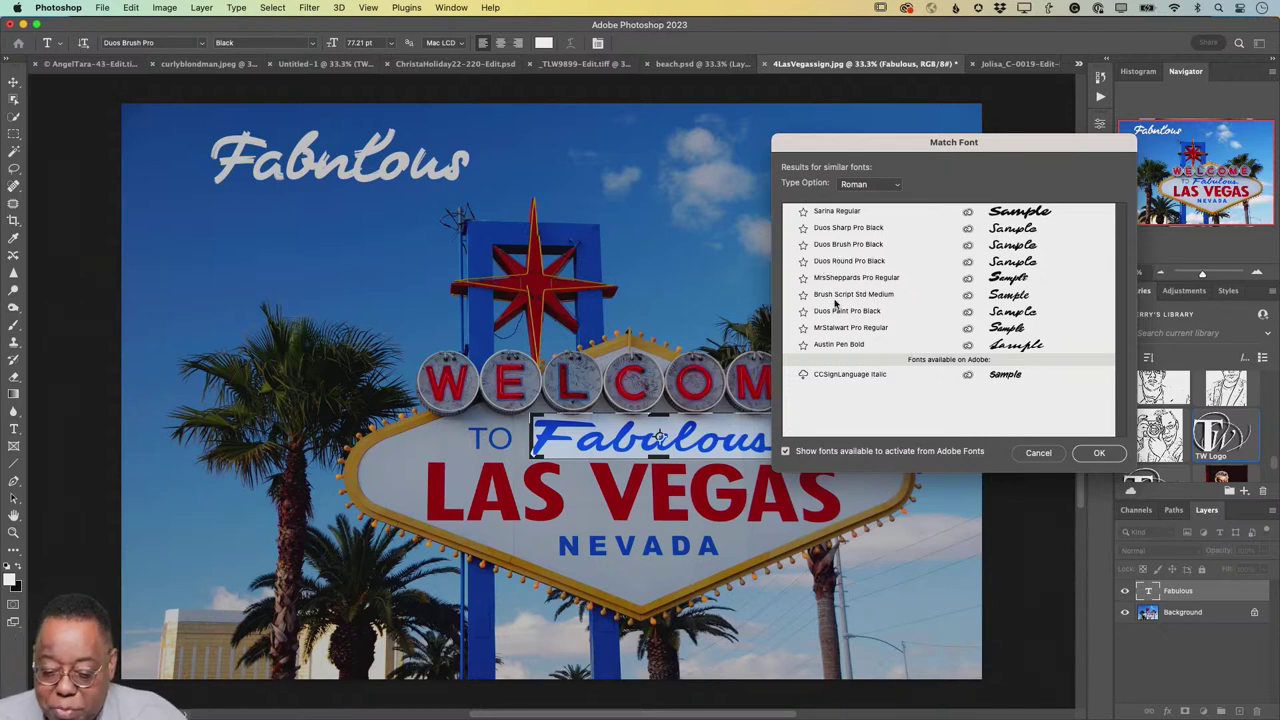
left_click(802, 376)
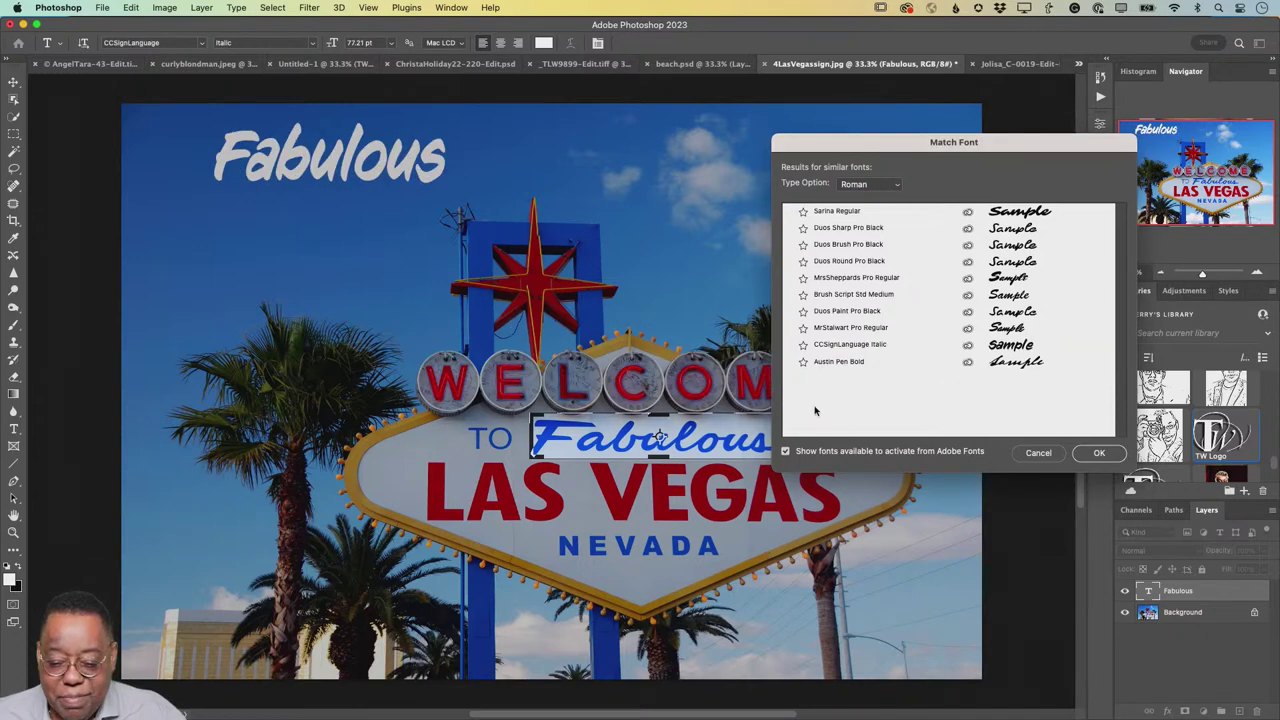
left_click(826, 332)
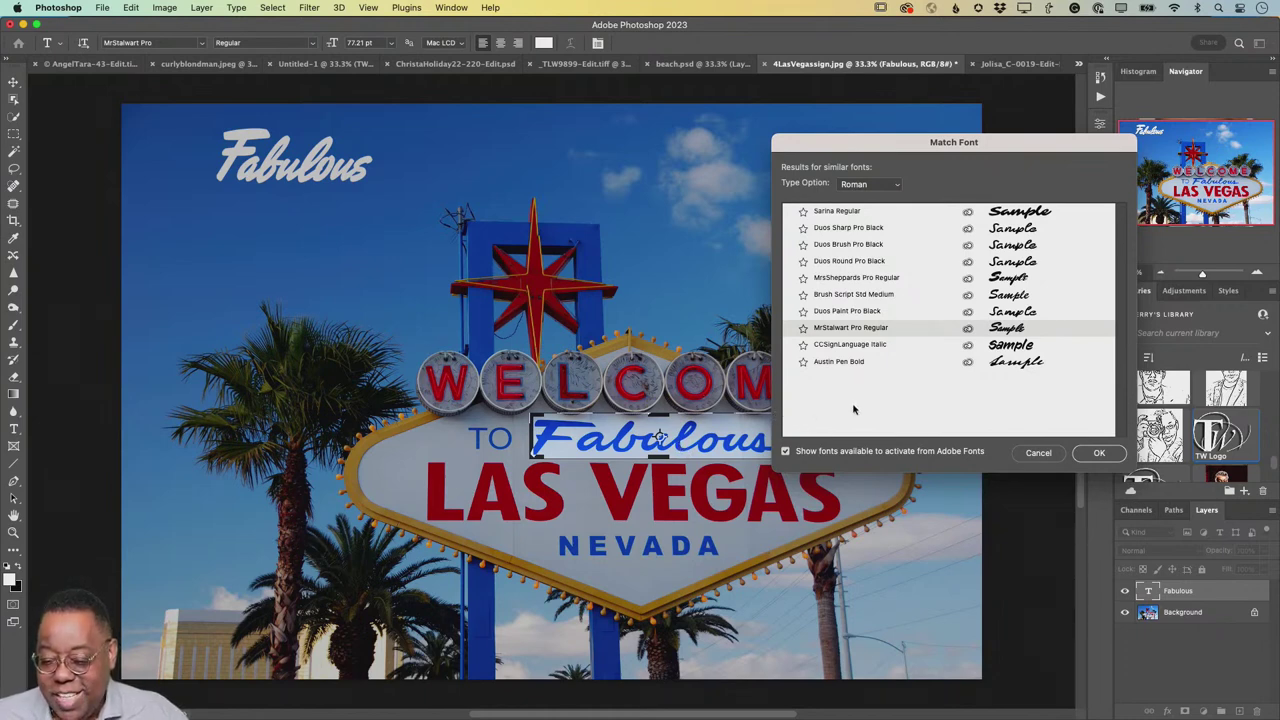
left_click(1099, 453)
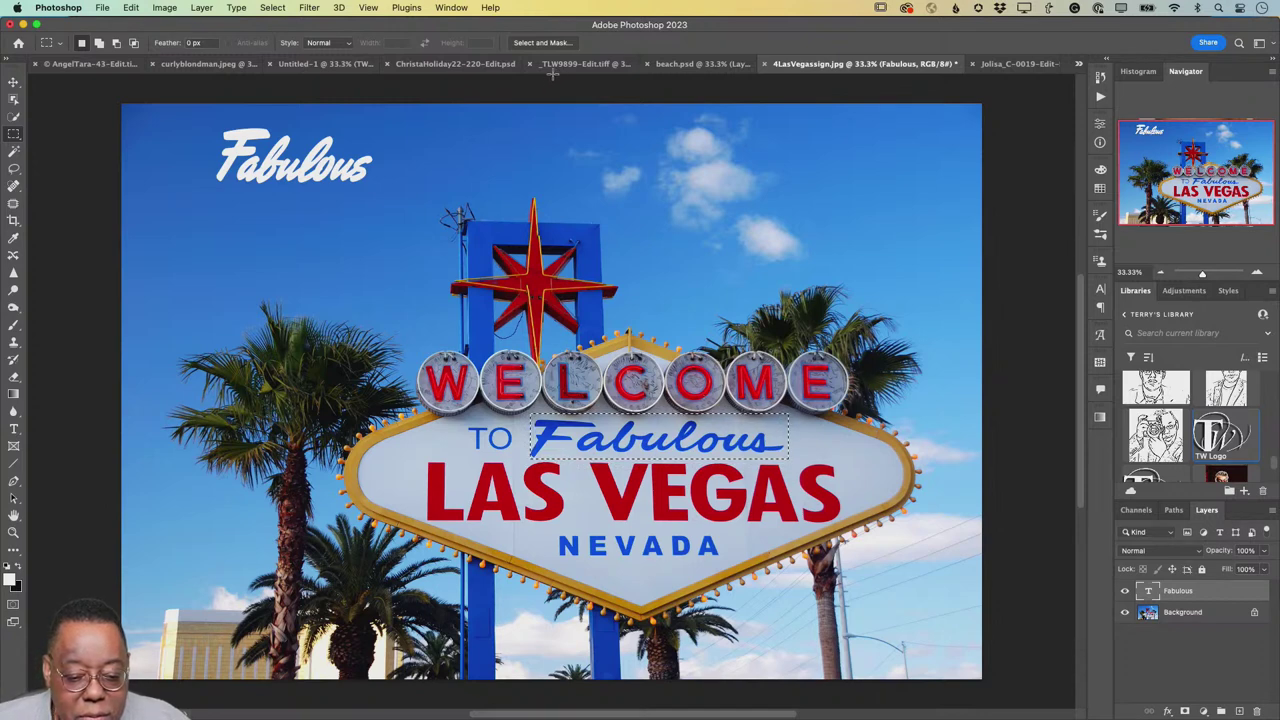
- Bring up the portrait of the woman with the gold necklace and zoom in closely on her eyes
left_click(586, 70)
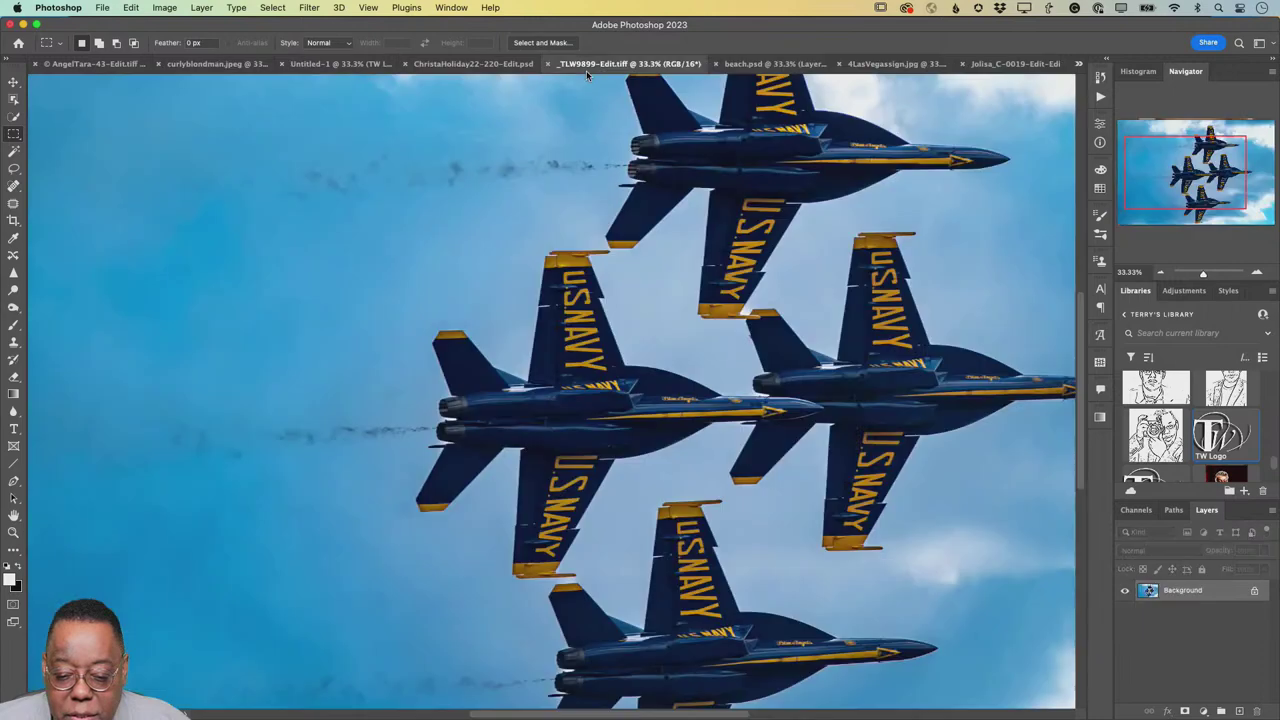
left_click(778, 64)
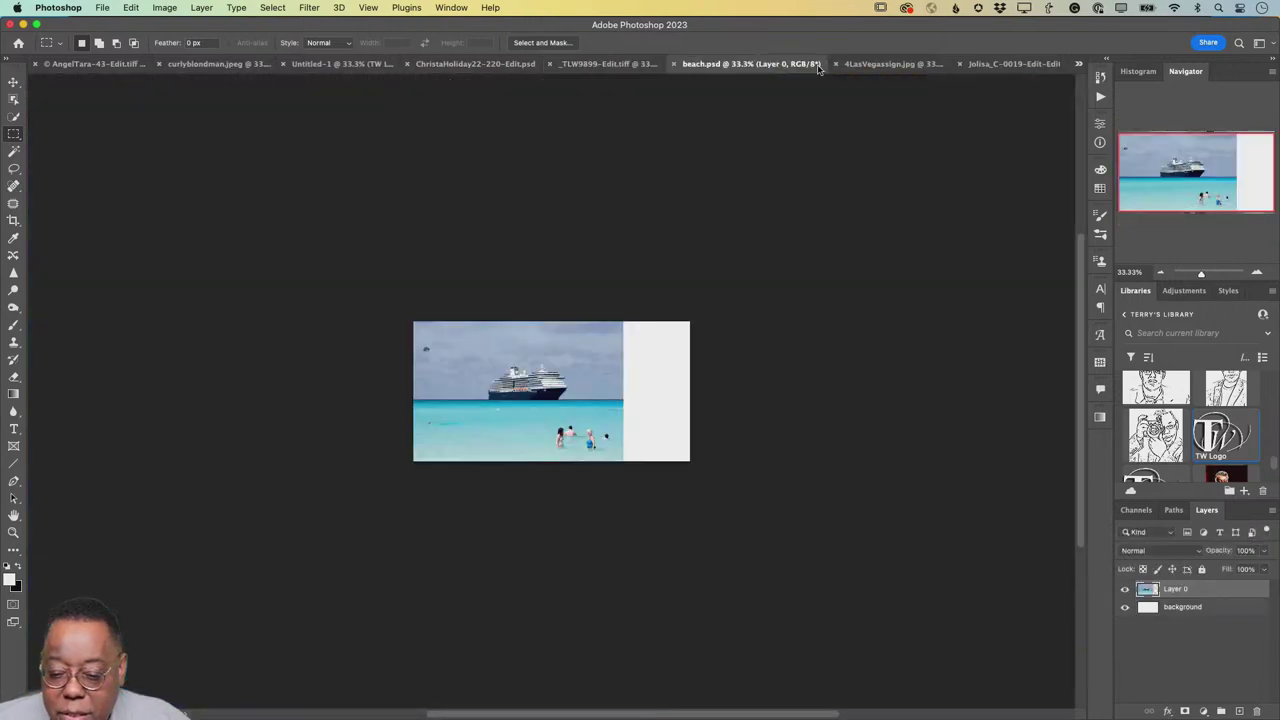
left_click(983, 65)
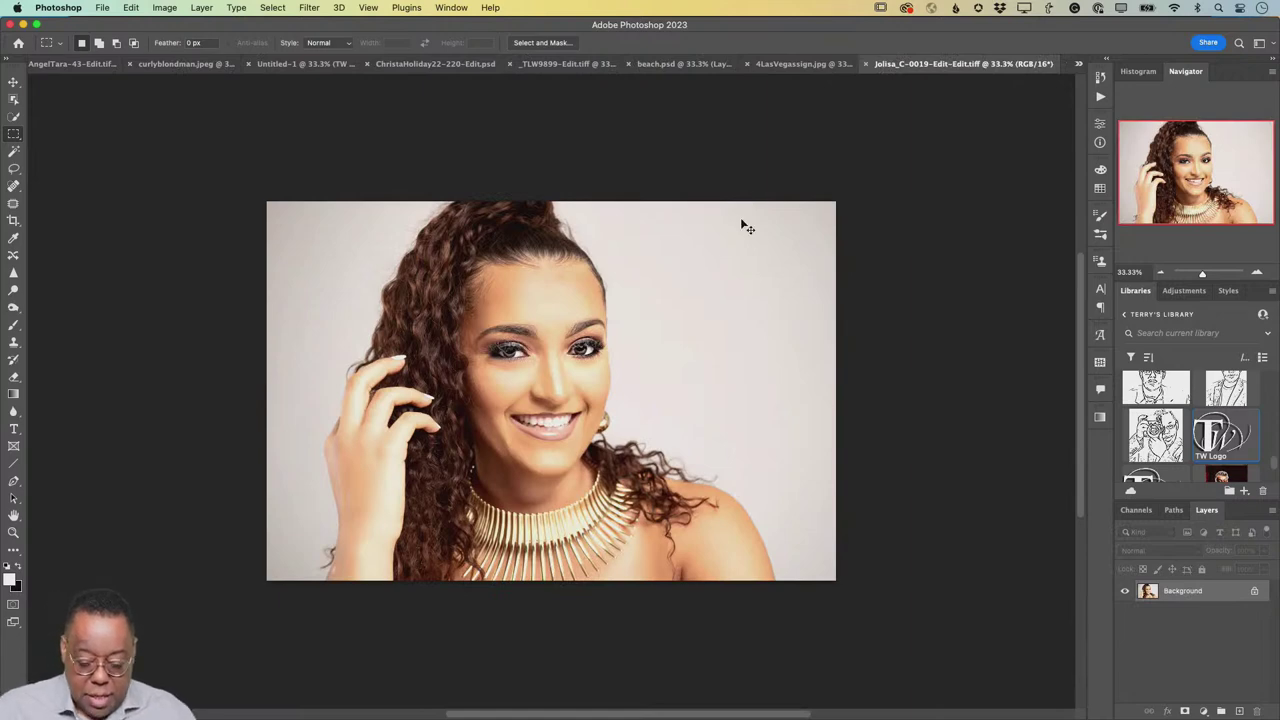
scroll(740, 218, "up", 3)
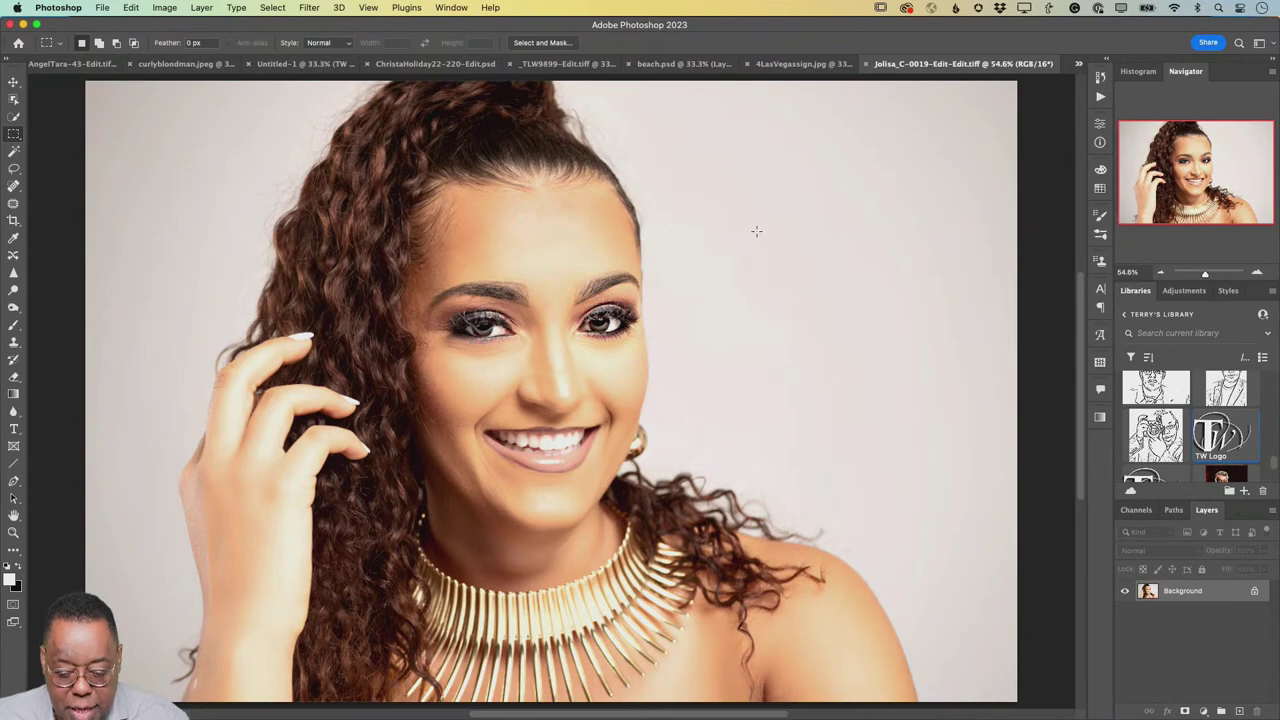
key("z")
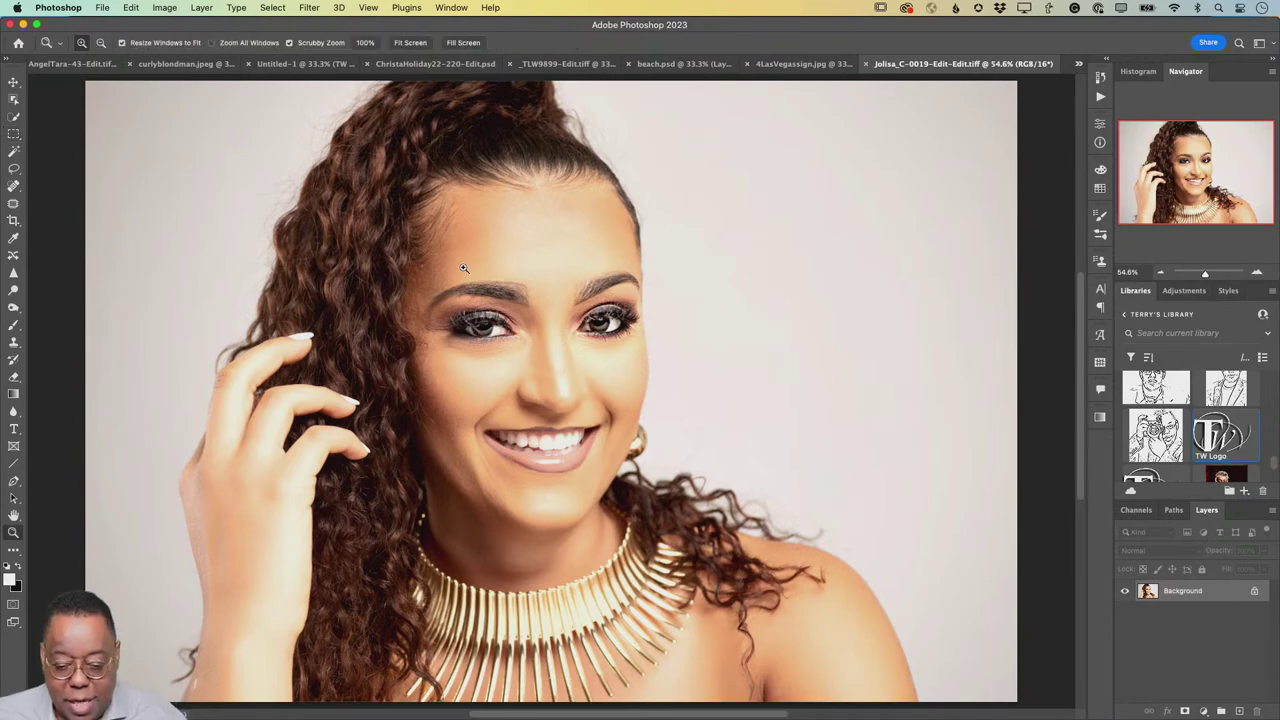
left_click_drag(469, 270, 488, 297)
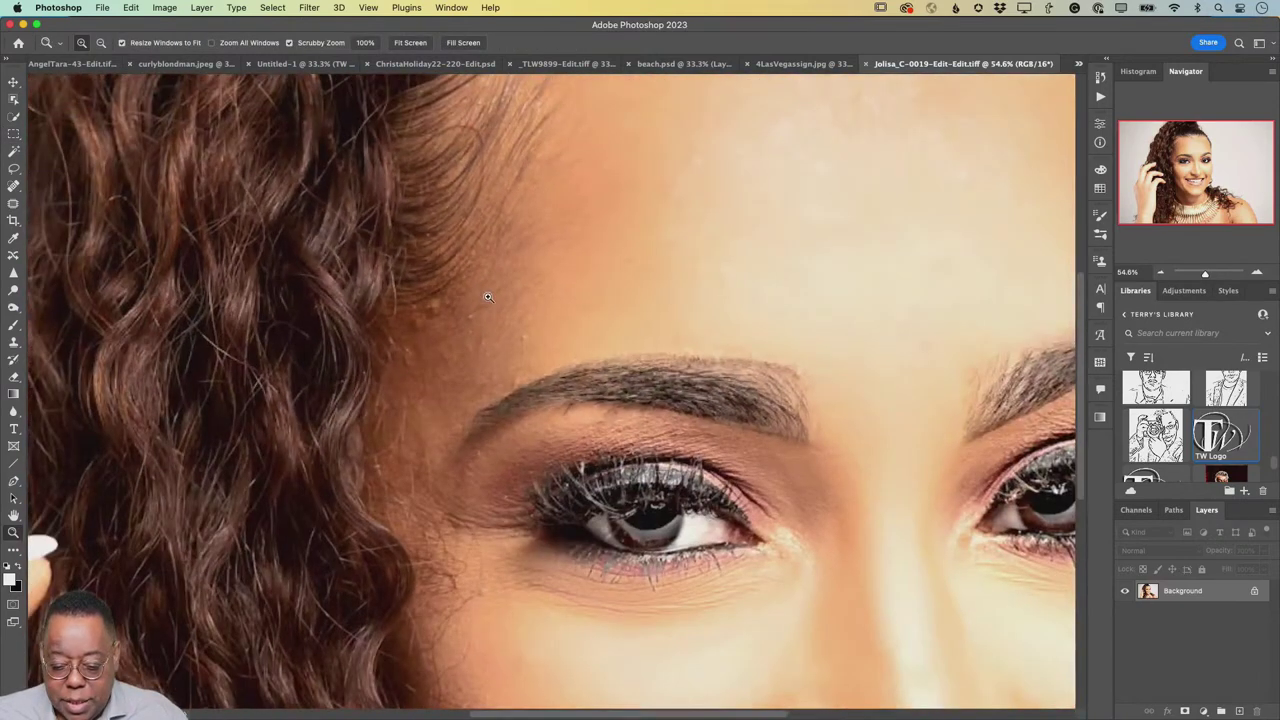
left_click_drag(929, 380, 462, 242)
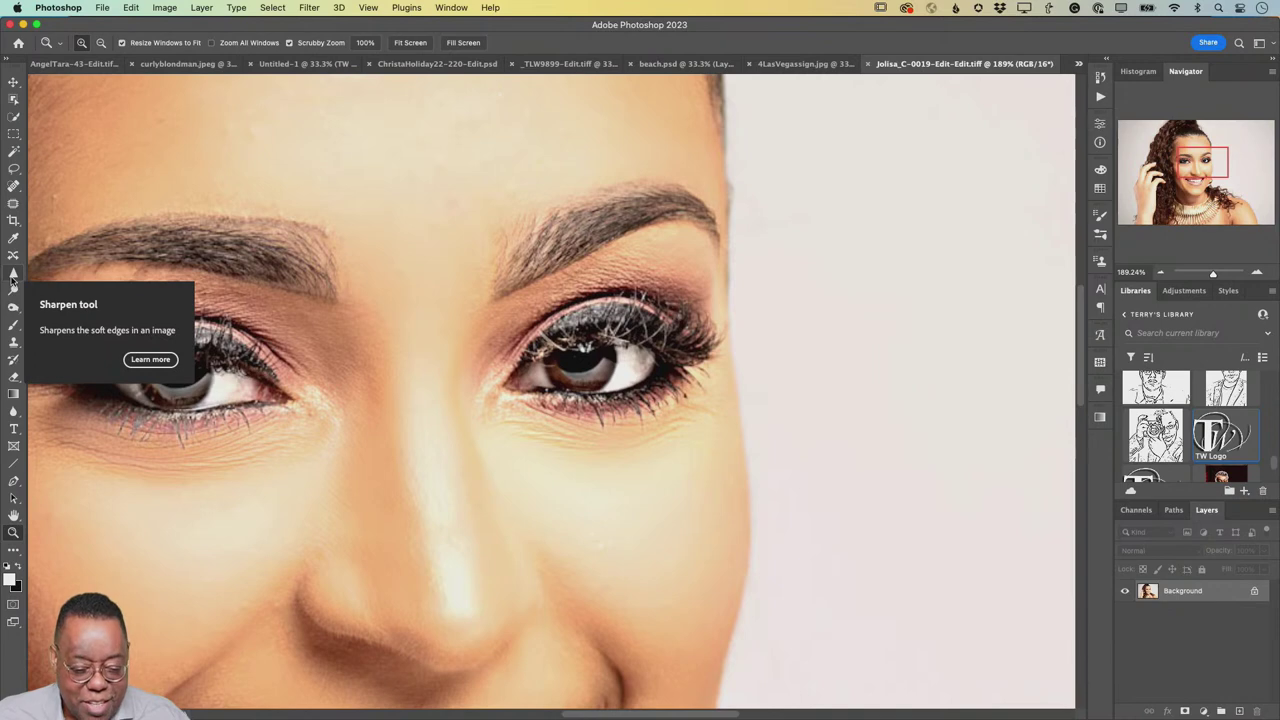
- Sharpen the eye on the image's right side repeatedly with the Sharpen tool at 50% strength and Protect Detail turned off
left_click(13, 276)
left_click_drag(113, 367, 143, 360)
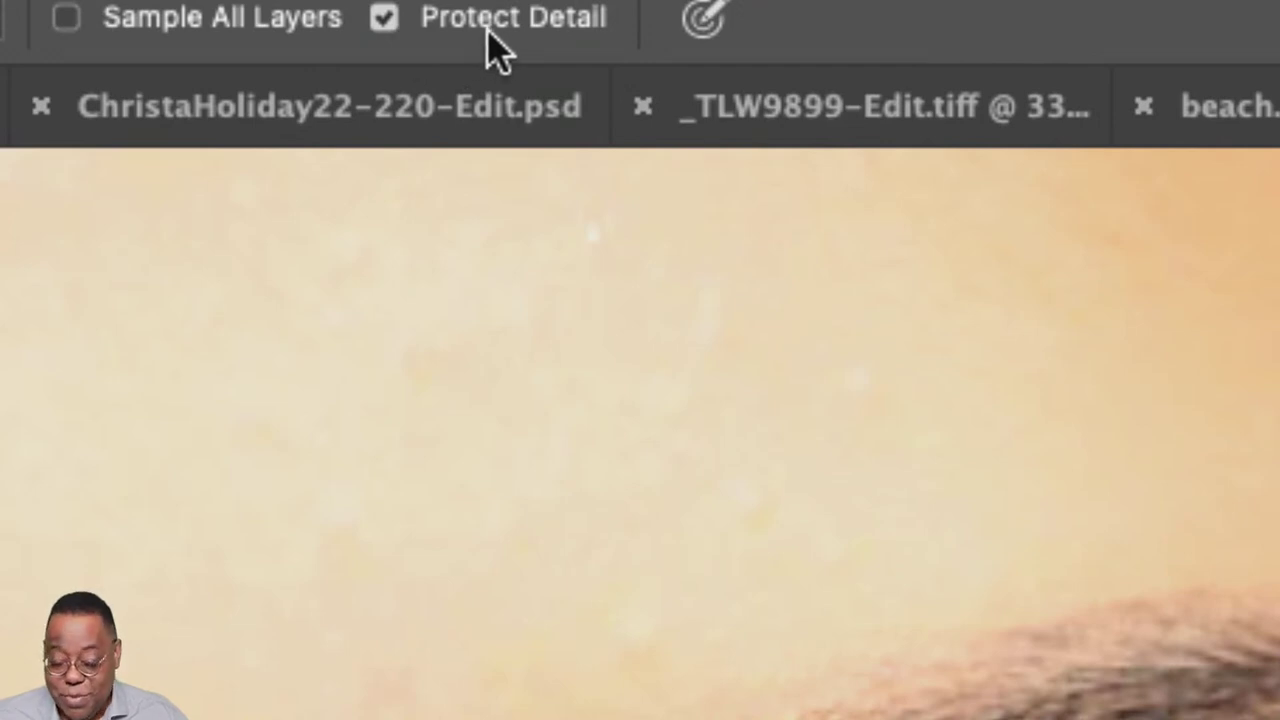
left_click(385, 18)
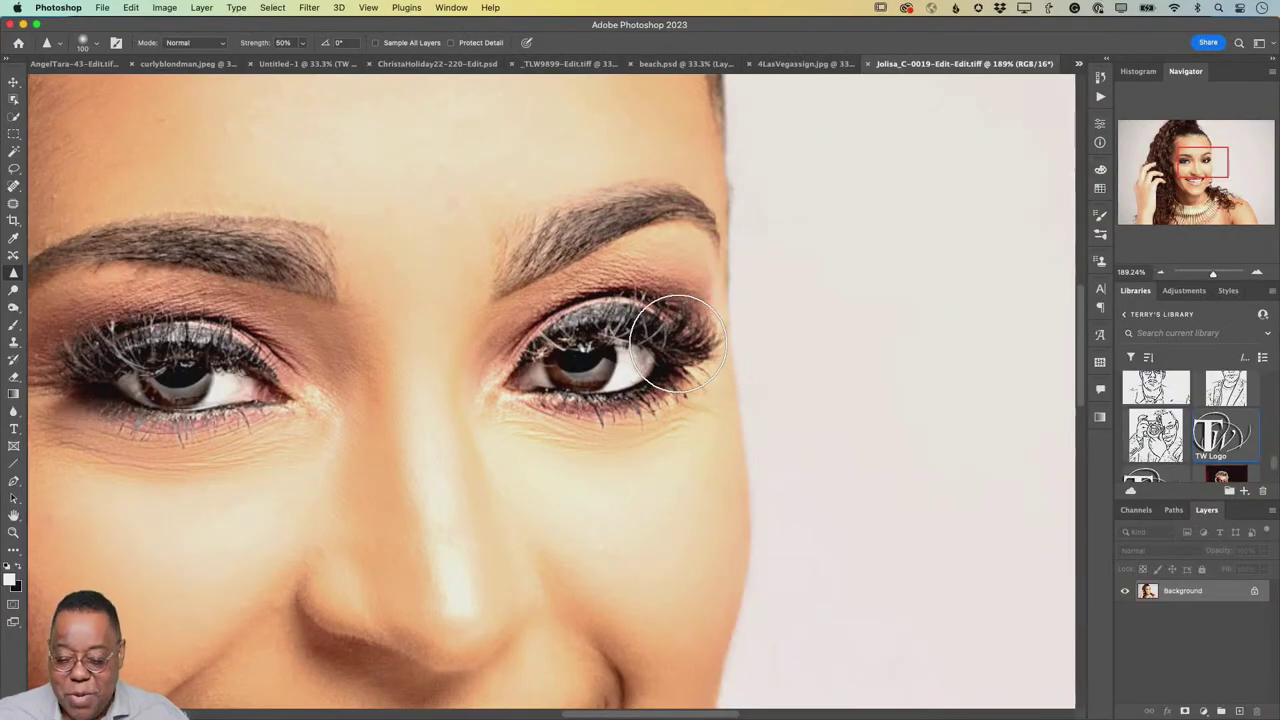
left_click_drag(678, 342, 515, 352)
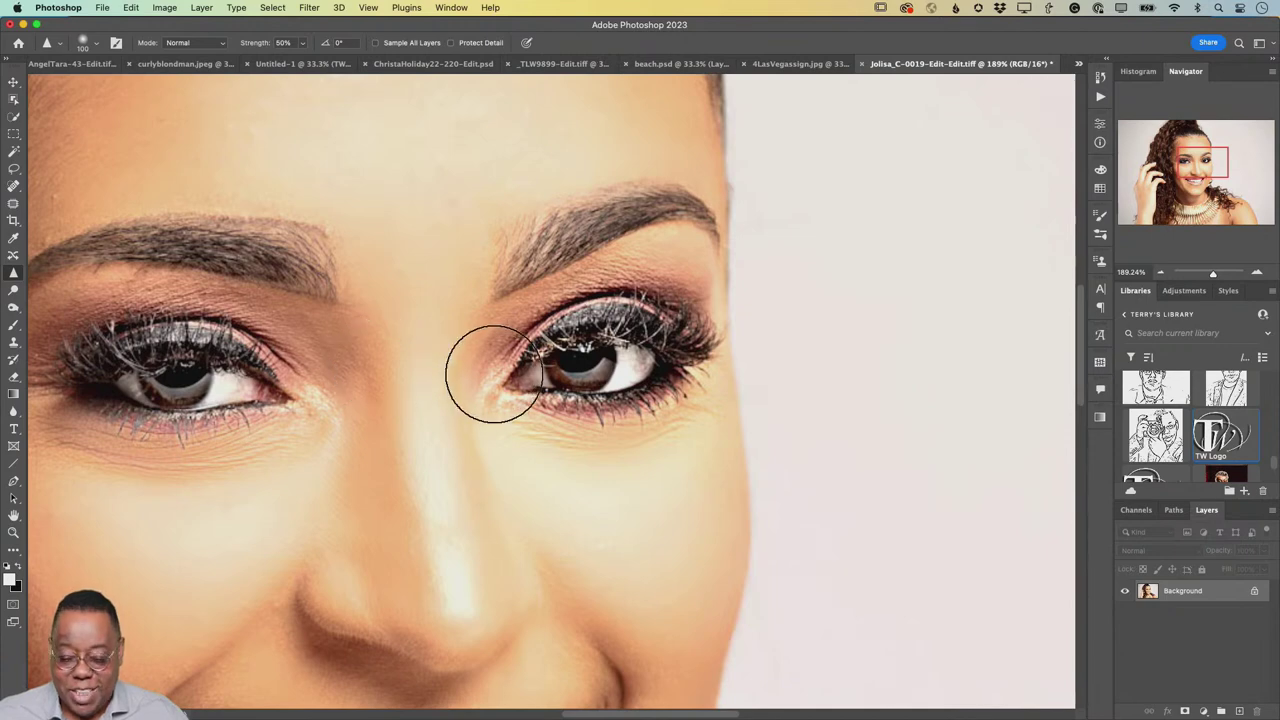
mouse_move(612, 360)
left_mouse_down()
mouse_move(533, 371)
mouse_move(645, 341)
mouse_move(505, 371)
mouse_move(658, 343)
mouse_move(625, 356)
mouse_move(517, 371)
mouse_move(677, 333)
mouse_move(535, 359)
mouse_move(594, 354)
left_mouse_up()
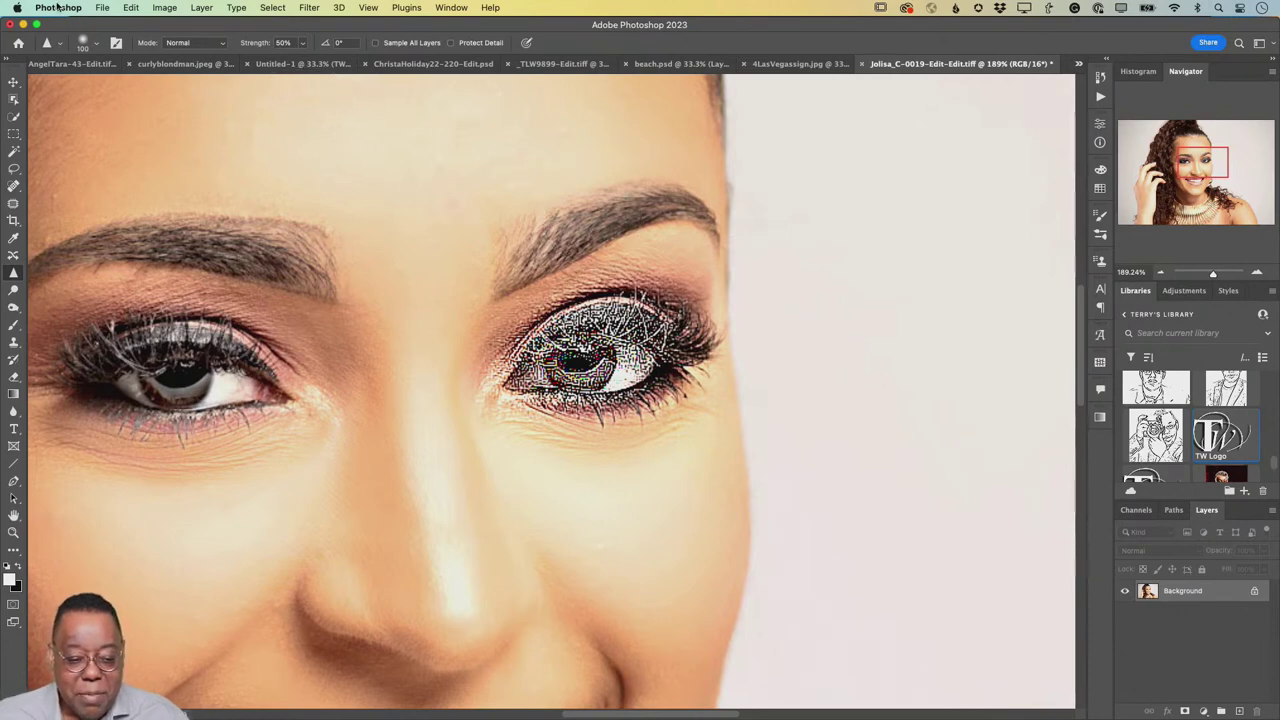
- Revert the portrait to its last saved version
left_click(105, 8)
left_click(103, 8)
left_click(102, 8)
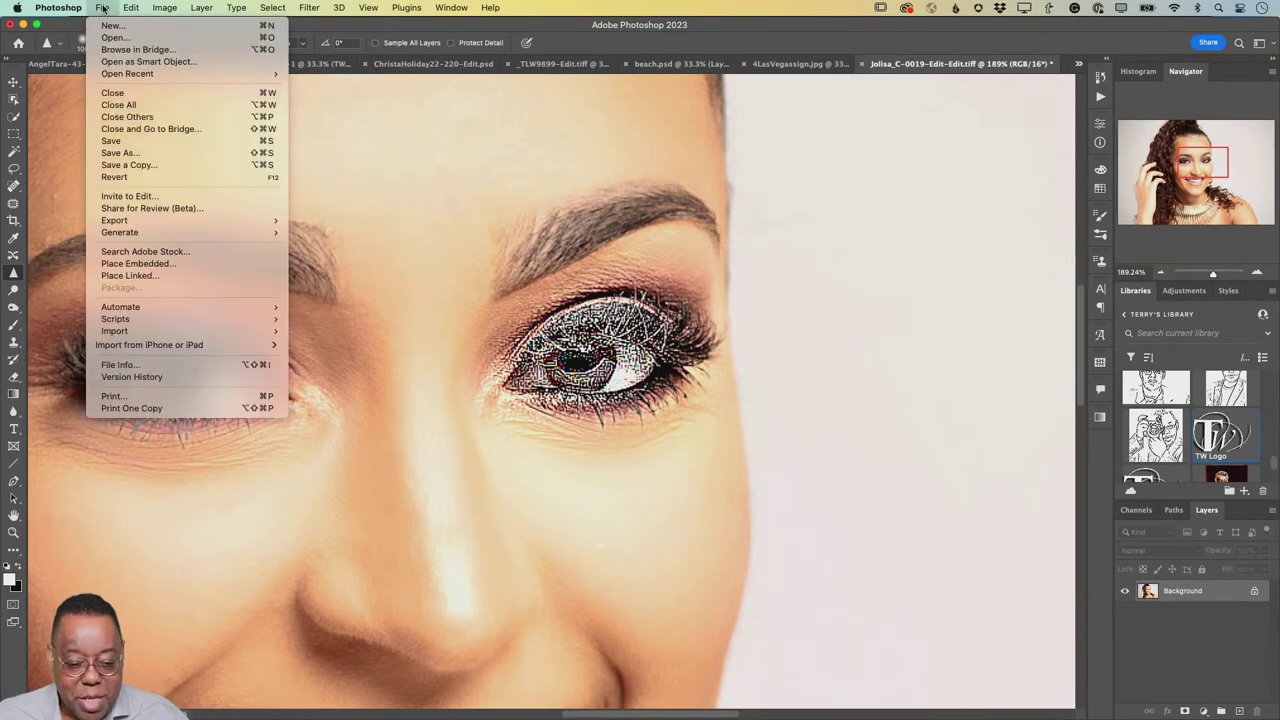
mouse_move(138, 234)
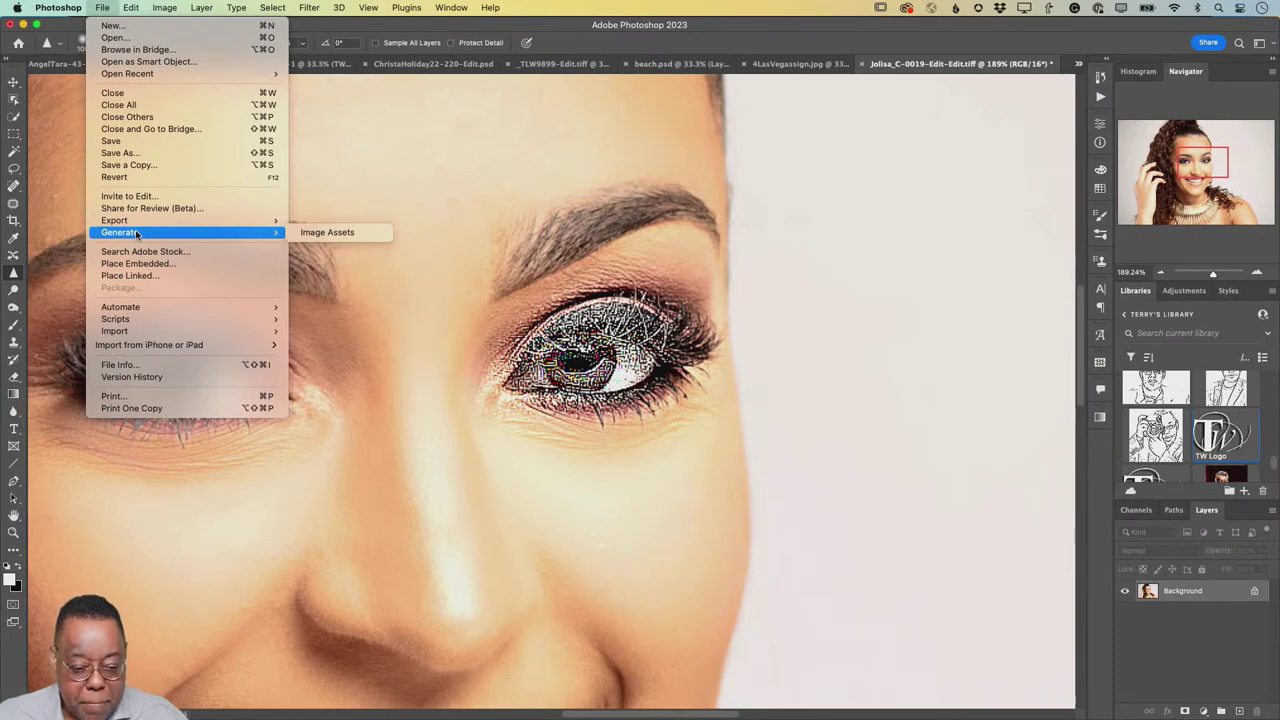
left_click(163, 178)
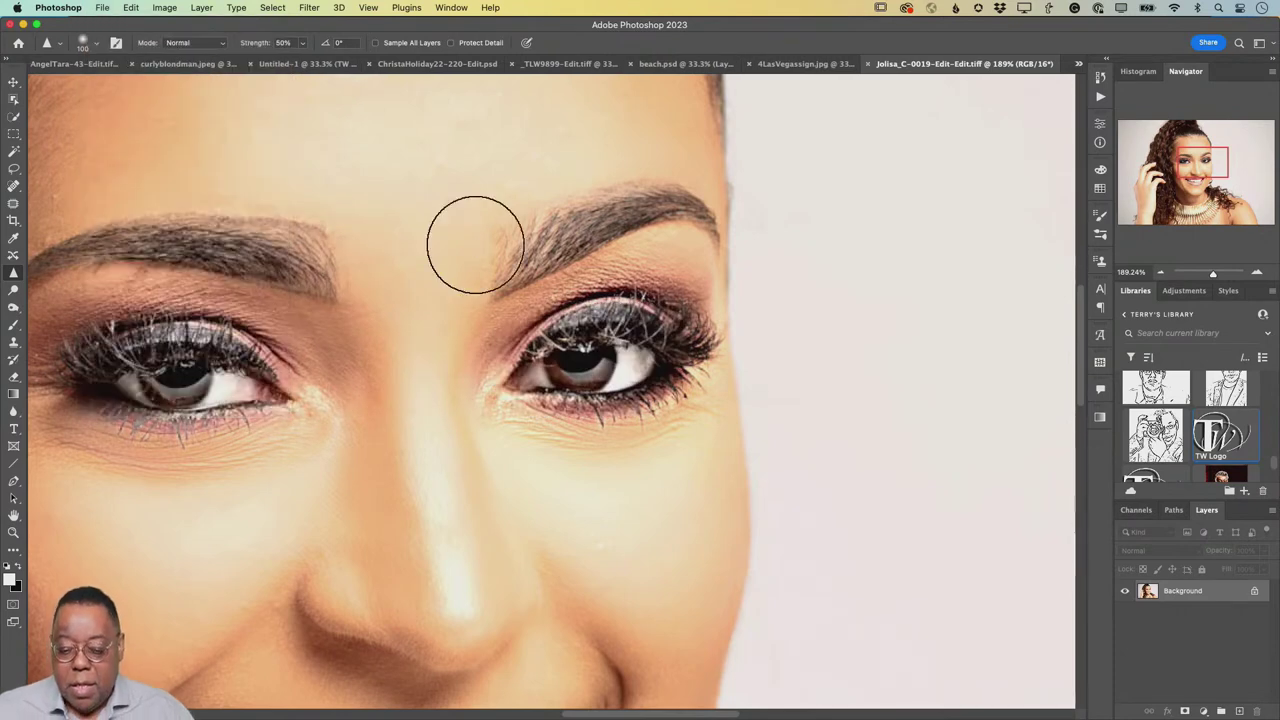
- Turn on Protect Detail and sharpen the eye and lashes on the image's right side with the Sharpen tool
left_click(452, 42)
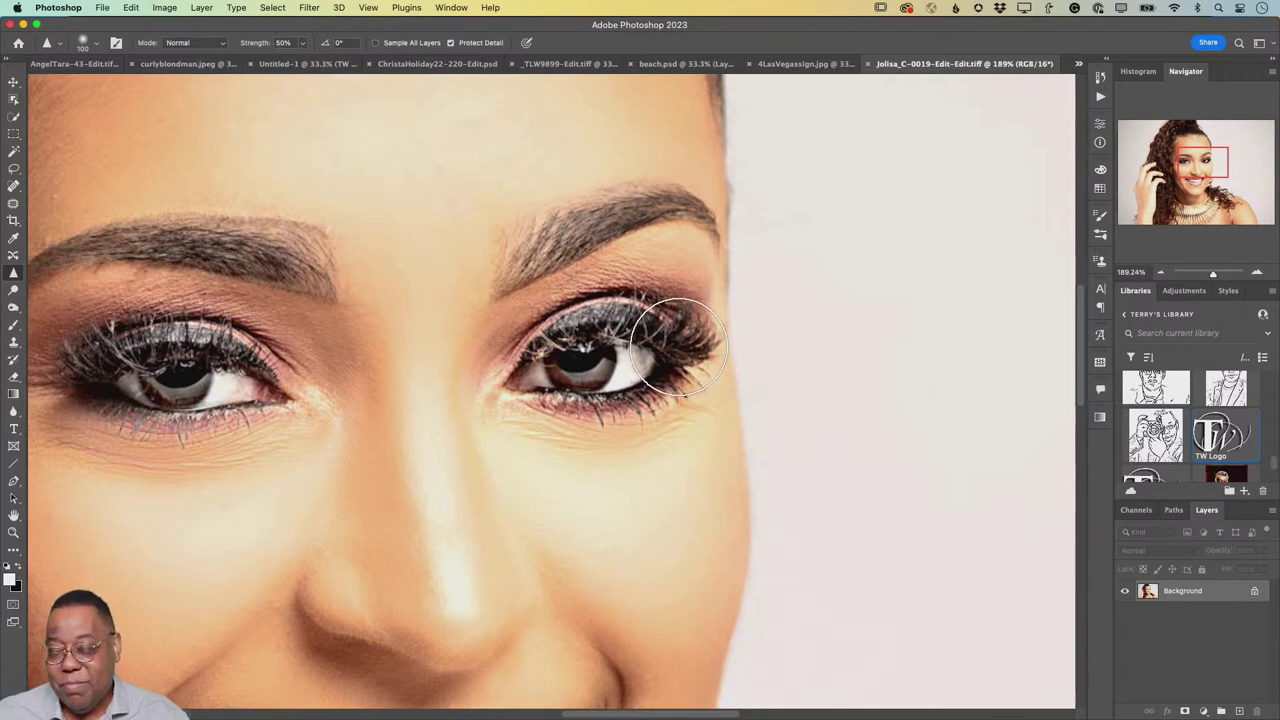
mouse_move(677, 345)
left_mouse_down()
mouse_move(463, 362)
mouse_move(704, 345)
left_mouse_up()
mouse_move(777, 366)
left_mouse_down()
mouse_move(686, 342)
mouse_move(533, 360)
left_mouse_up()
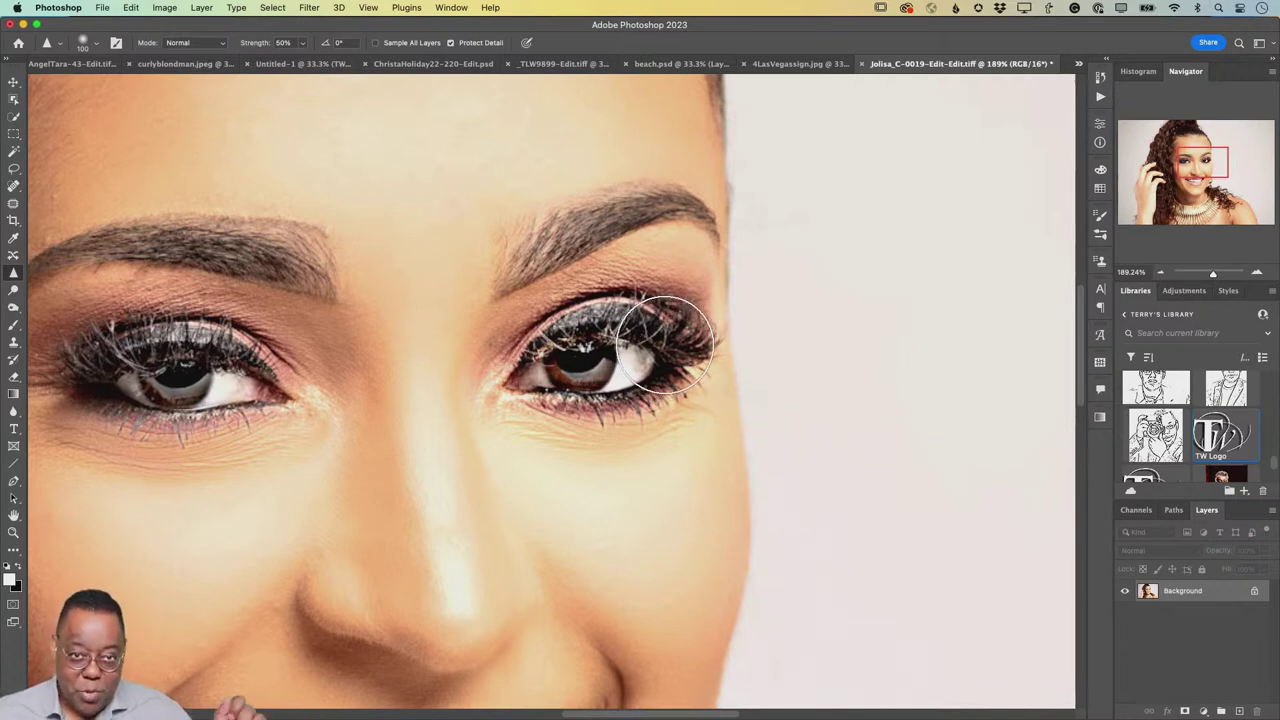
- Sharpen the lashes and corners of both eyes with the Sharpen tool at 50% strength and Protect Detail on
mouse_move(665, 345)
left_mouse_down()
mouse_move(443, 363)
mouse_move(622, 335)
left_mouse_up()
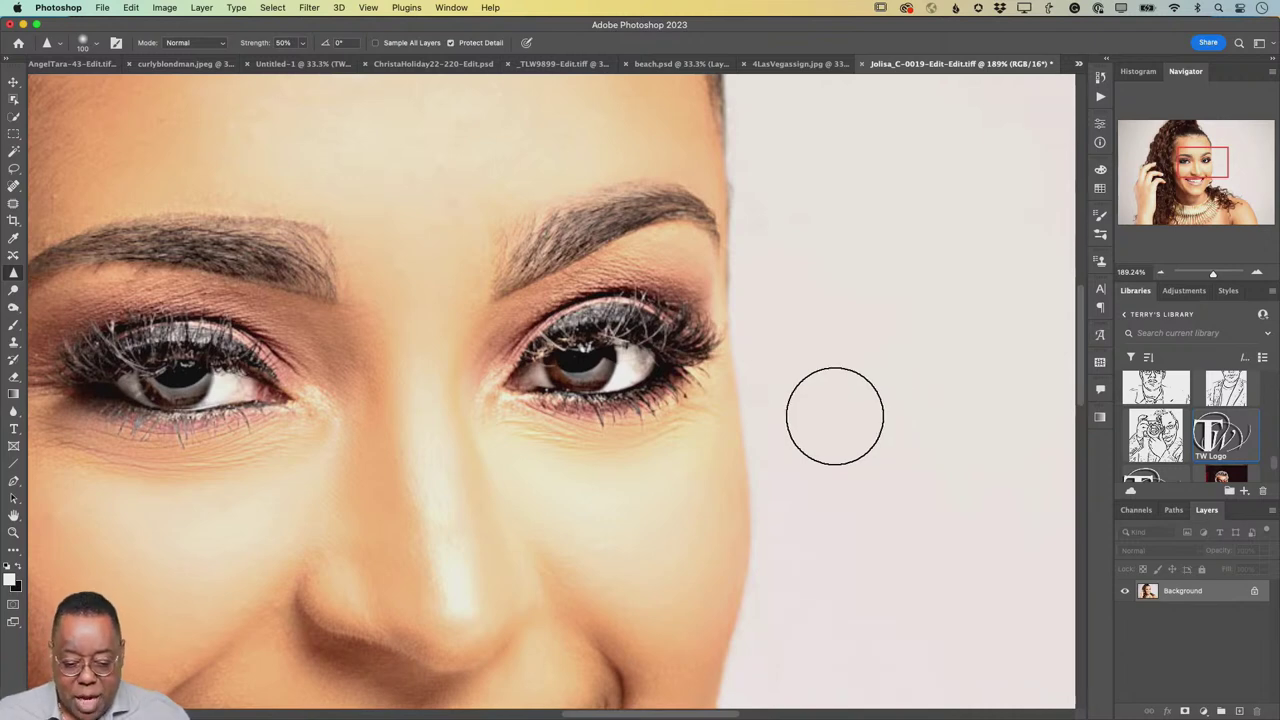
mouse_move(214, 330)
left_mouse_down()
mouse_move(231, 377)
mouse_move(52, 377)
mouse_move(250, 385)
left_mouse_up()
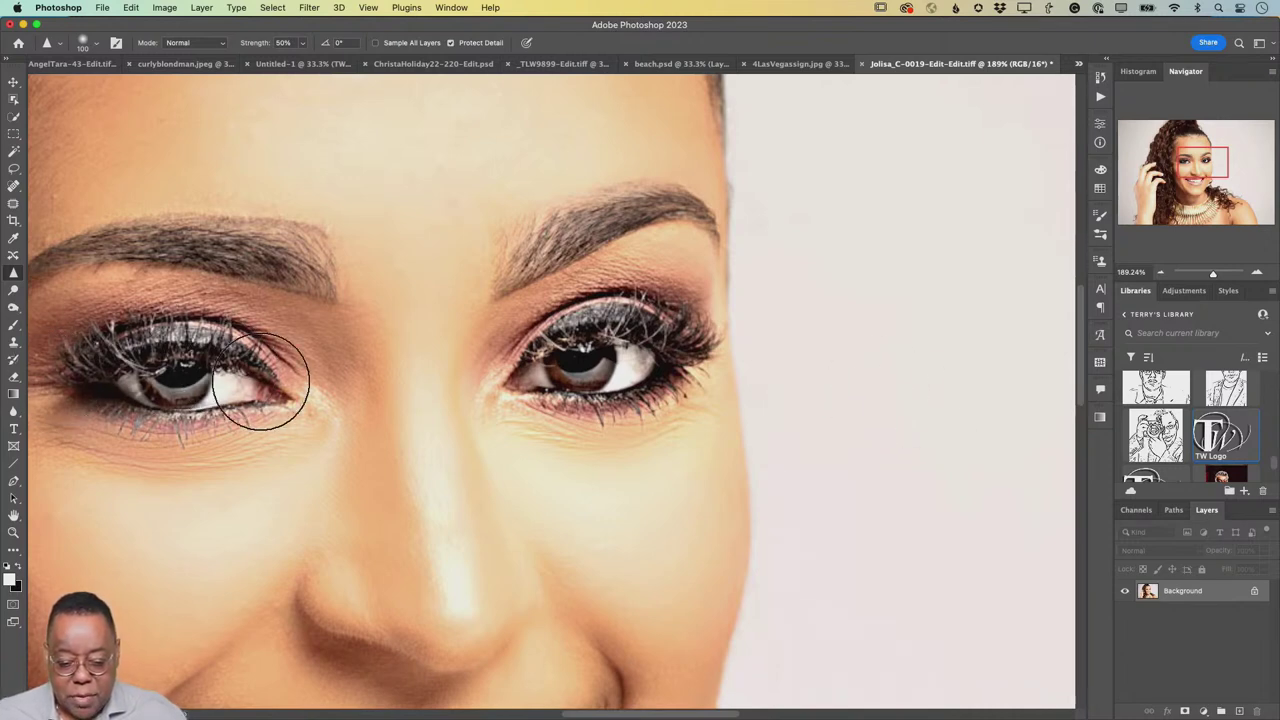
key("super+1")
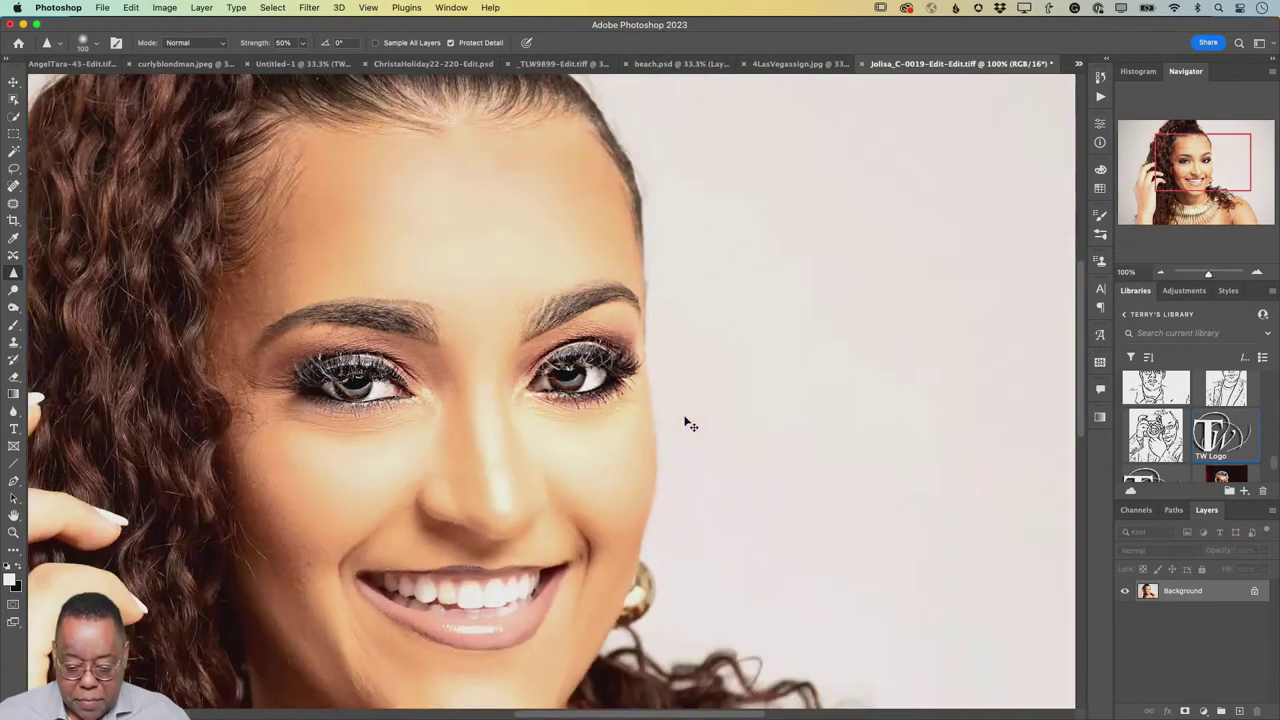
- Sharpen the woman's teeth and gold necklace with the Sharpen tool, keeping Protect Detail on
mouse_move(540, 569)
left_mouse_down()
mouse_move(521, 596)
mouse_move(399, 596)
mouse_move(508, 598)
left_mouse_up()
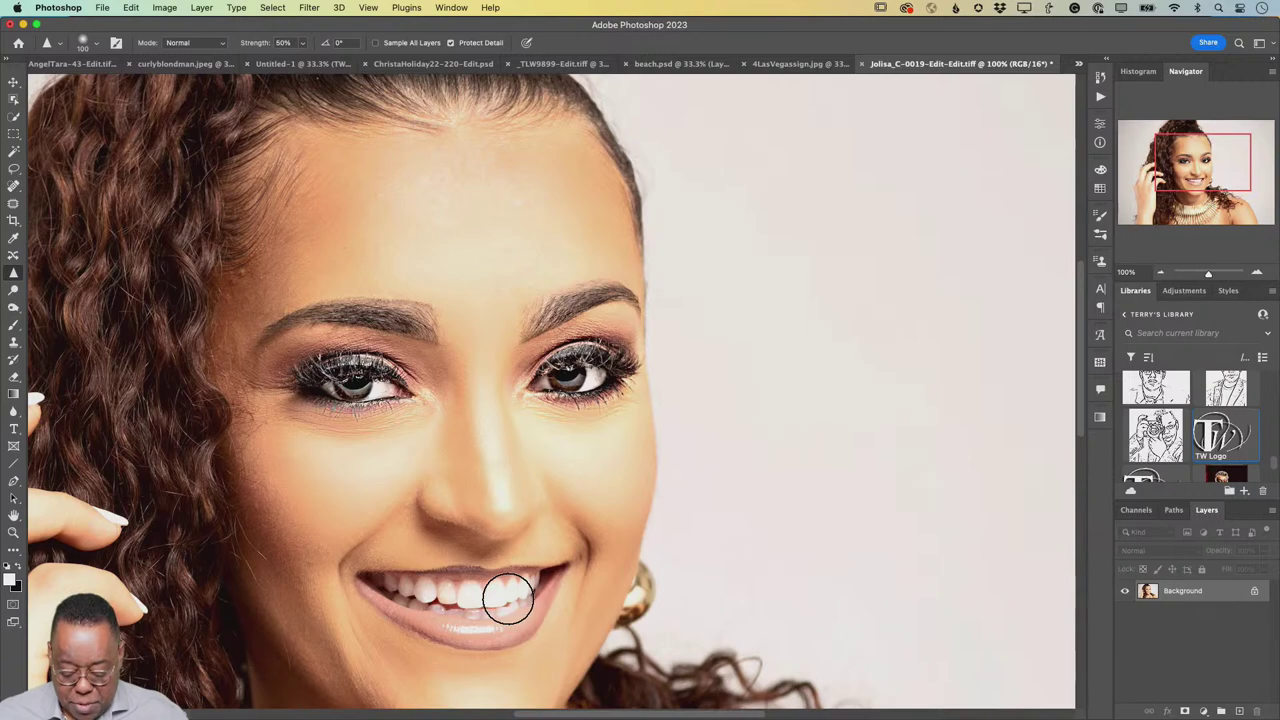
key("super+minus")
mouse_move(568, 628)
left_mouse_down()
mouse_move(560, 440)
mouse_move(571, 491)
left_mouse_up()
mouse_move(380, 548)
left_mouse_down()
mouse_move(413, 514)
mouse_move(346, 490)
left_mouse_up()
mouse_move(618, 485)
left_mouse_down()
mouse_move(428, 590)
mouse_move(358, 598)
mouse_move(596, 551)
mouse_move(571, 581)
mouse_move(501, 607)
mouse_move(643, 519)
mouse_move(584, 583)
mouse_move(594, 439)
mouse_move(479, 515)
mouse_move(373, 496)
mouse_move(567, 489)
mouse_move(630, 466)
mouse_move(524, 503)
mouse_move(423, 511)
mouse_move(338, 456)
mouse_move(333, 490)
mouse_move(355, 529)
mouse_move(333, 533)
mouse_move(378, 561)
mouse_move(520, 549)
mouse_move(402, 613)
mouse_move(458, 612)
mouse_move(633, 567)
mouse_move(528, 602)
mouse_move(515, 583)
mouse_move(637, 483)
mouse_move(721, 523)
left_mouse_up()
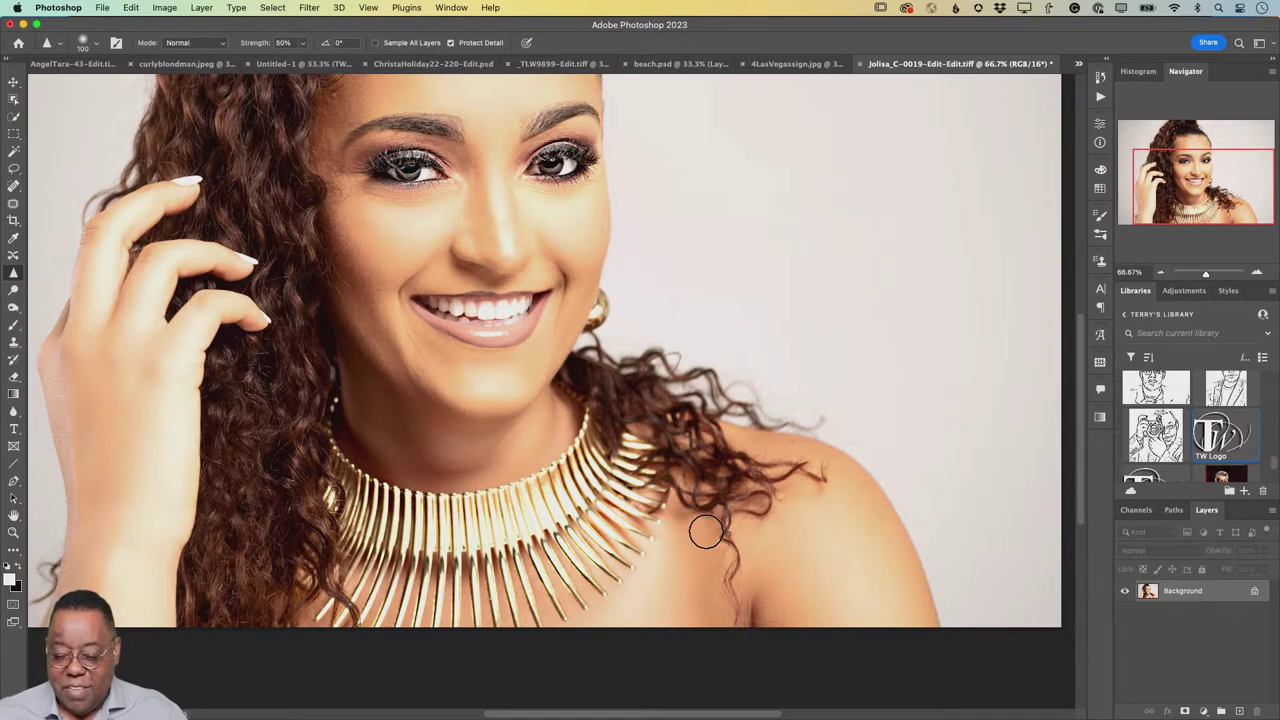
scroll(710, 530, "up", 5)
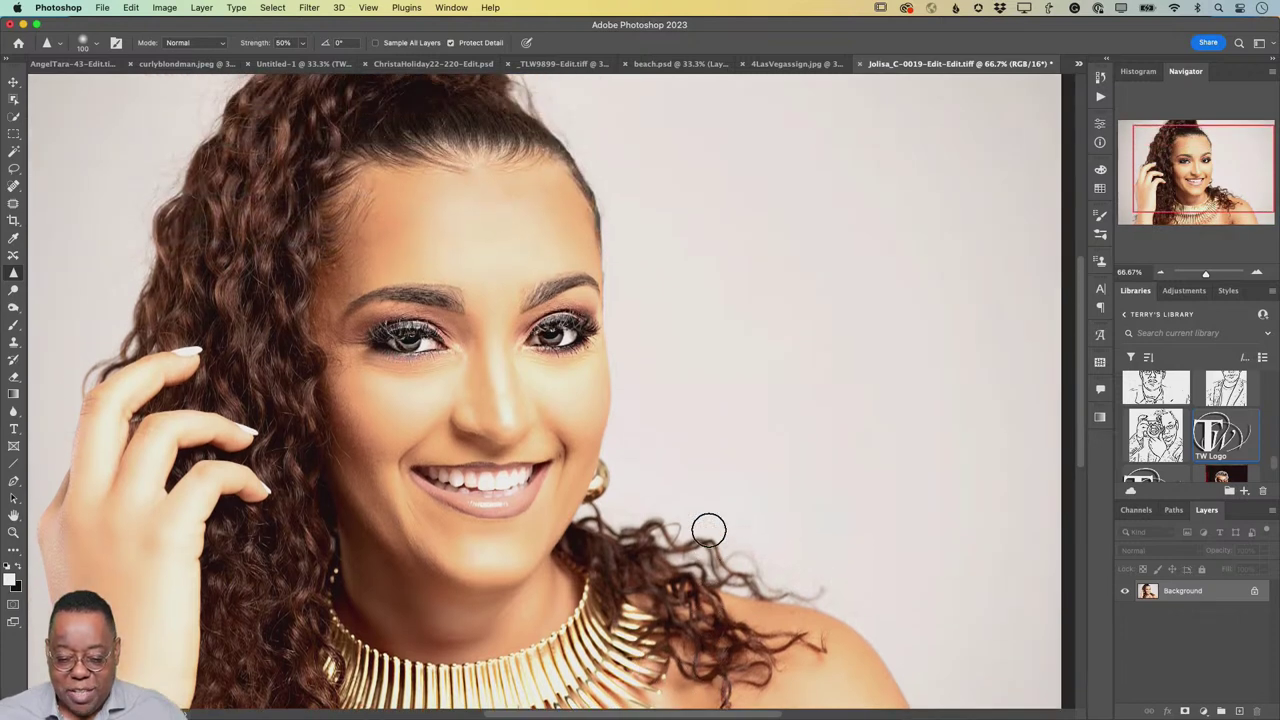
- Revert the portrait to its last saved version and duplicate the Background layer
left_click(60, 7)
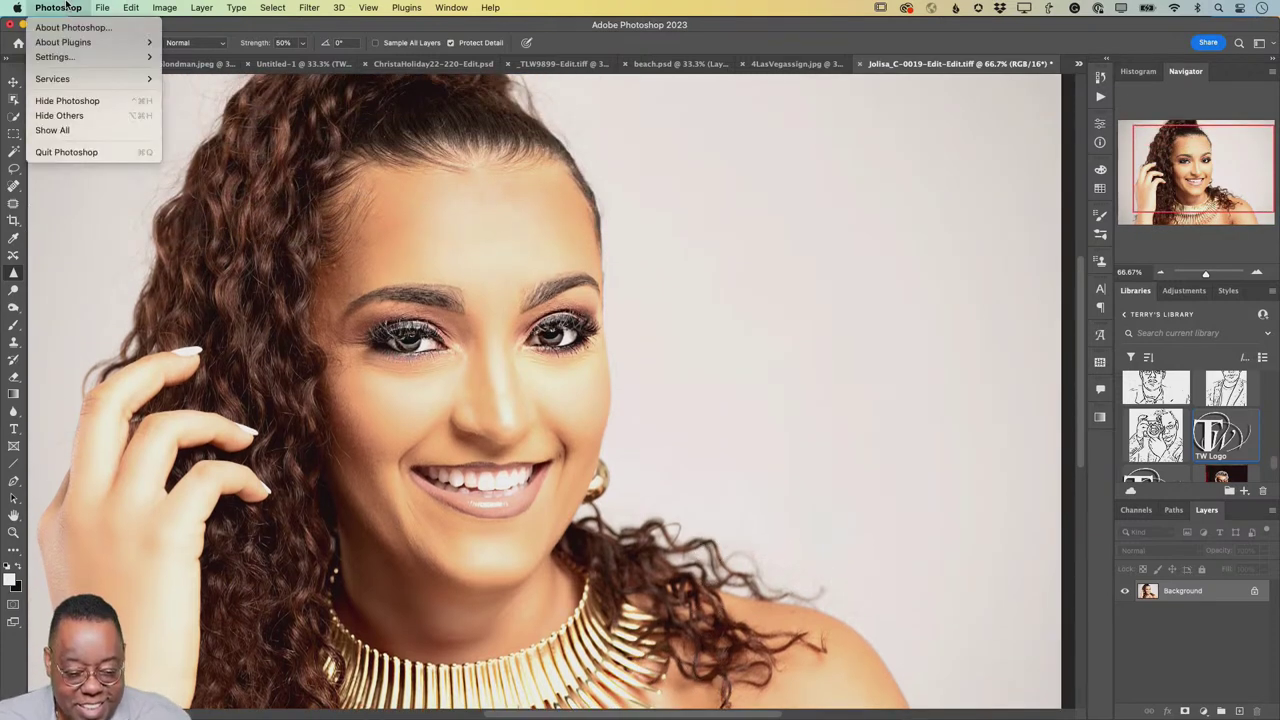
mouse_move(103, 6)
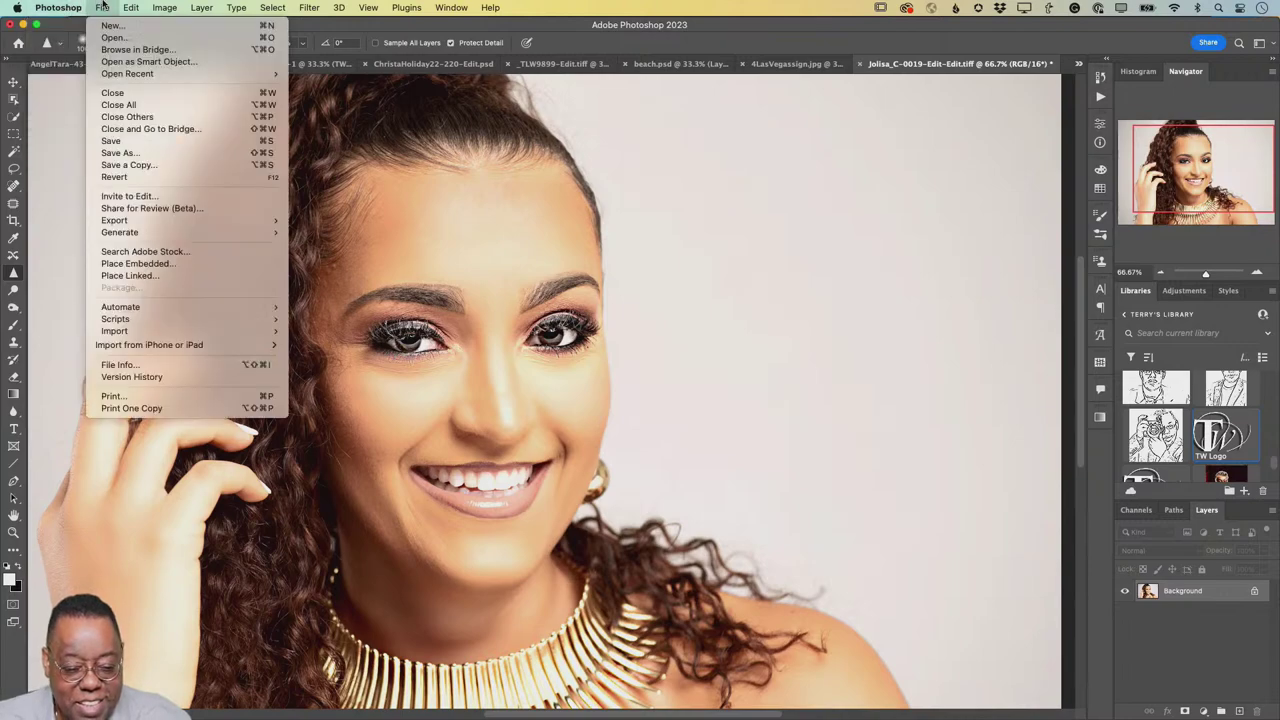
left_click(114, 176)
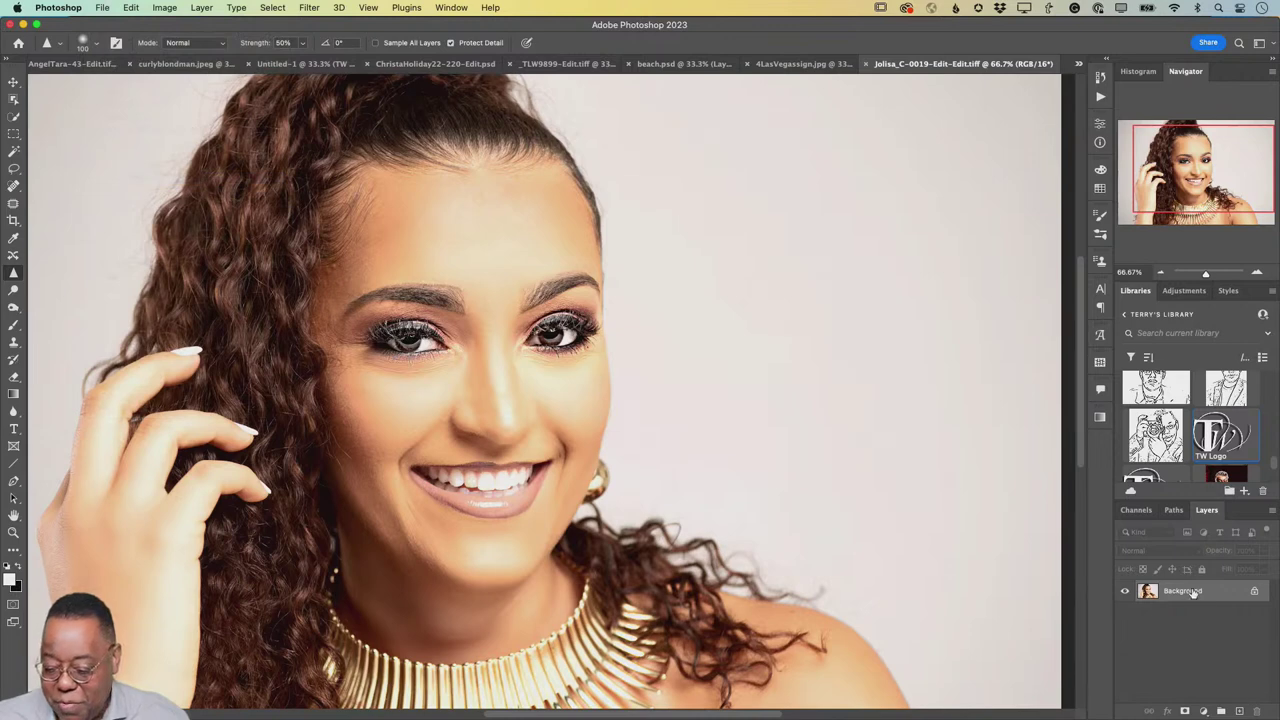
left_click_drag(1221, 597, 1222, 710)
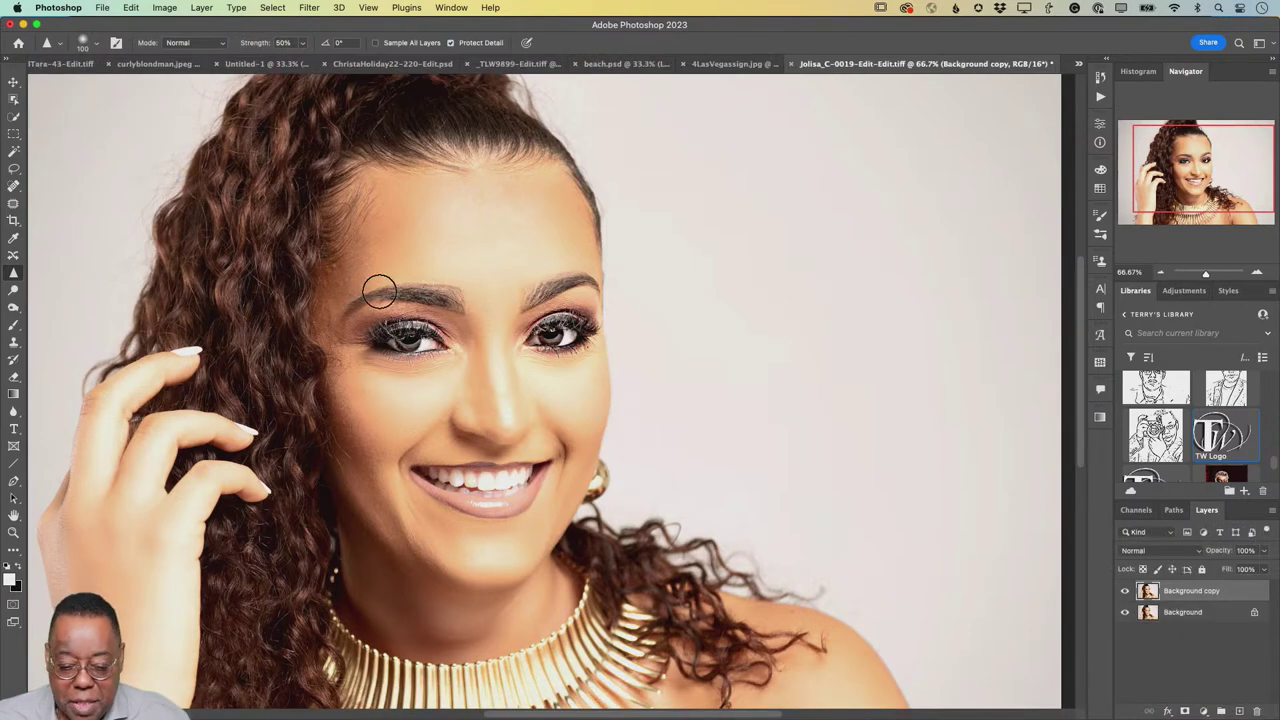
- Sharpen both eyes, the teeth, the earring and the gold necklace on the Background copy layer at 50% strength with Protect Detail on
mouse_move(409, 327)
left_mouse_down()
mouse_move(428, 337)
mouse_move(349, 333)
mouse_move(436, 336)
mouse_move(387, 340)
left_mouse_up()
left_click_drag(581, 317, 542, 343)
mouse_move(529, 486)
left_mouse_down()
mouse_move(466, 484)
mouse_move(599, 500)
mouse_move(613, 476)
mouse_move(600, 486)
left_mouse_up()
mouse_move(578, 650)
left_mouse_down()
mouse_move(426, 699)
mouse_move(439, 691)
mouse_move(330, 648)
mouse_move(487, 672)
mouse_move(588, 622)
left_mouse_up()
scroll(571, 677, "down", 3)
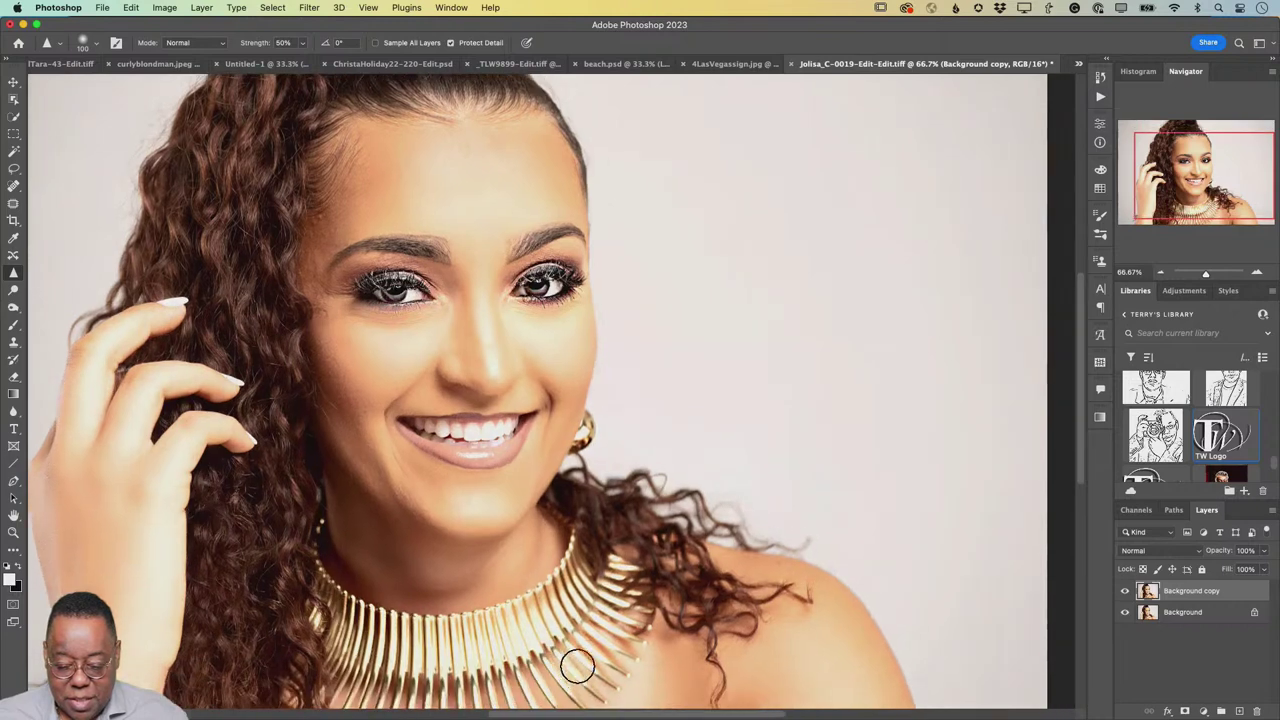
mouse_move(338, 690)
left_mouse_down()
mouse_move(309, 661)
mouse_move(352, 677)
mouse_move(571, 673)
mouse_move(560, 670)
mouse_move(587, 685)
mouse_move(633, 646)
mouse_move(618, 634)
mouse_move(598, 644)
mouse_move(599, 593)
mouse_move(561, 563)
mouse_move(579, 540)
mouse_move(592, 545)
mouse_move(572, 614)
mouse_move(439, 645)
mouse_move(320, 638)
mouse_move(487, 635)
mouse_move(325, 639)
mouse_move(503, 614)
mouse_move(419, 641)
mouse_move(405, 636)
mouse_move(596, 592)
mouse_move(463, 638)
mouse_move(358, 652)
mouse_move(378, 672)
mouse_move(333, 657)
mouse_move(459, 688)
left_mouse_up()
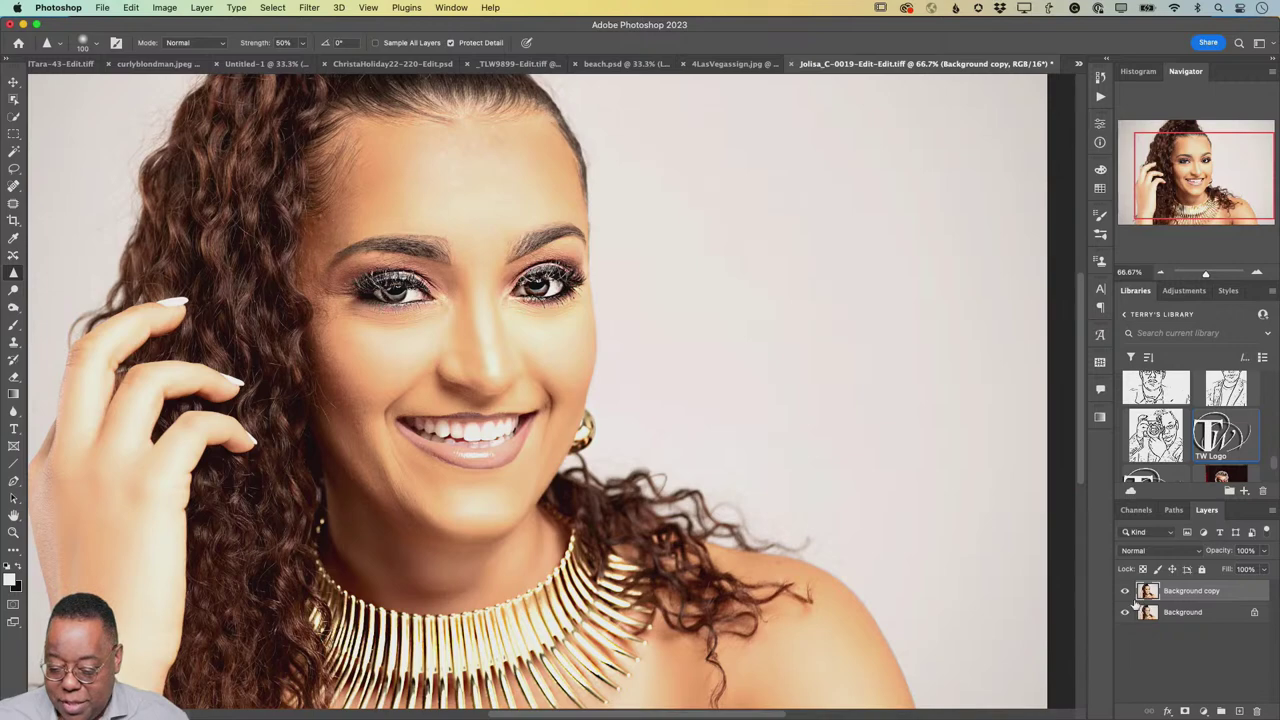
- Compare the necklace at 200% zoom before and after sharpening by toggling the Background copy layer's visibility
key("super+equal")
key("super+equal")
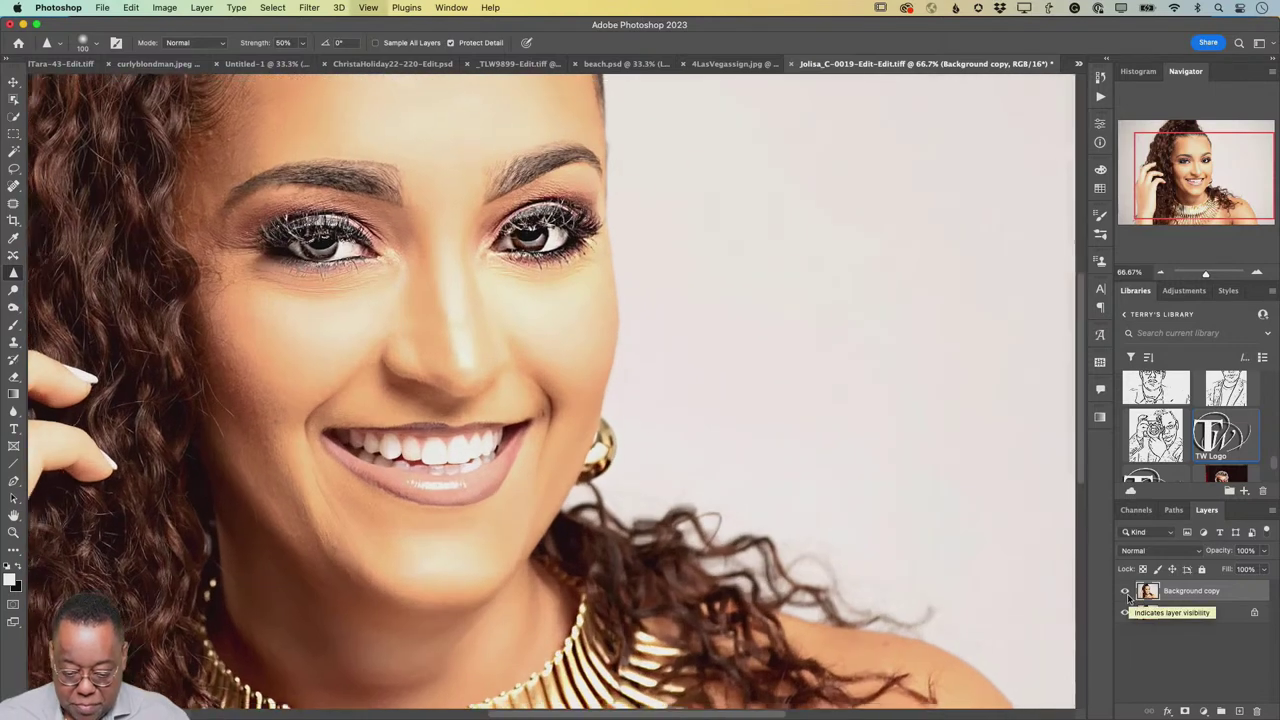
mouse_move(571, 591)
left_mouse_down()
mouse_move(560, 350)
mouse_move(696, 16)
left_mouse_up()
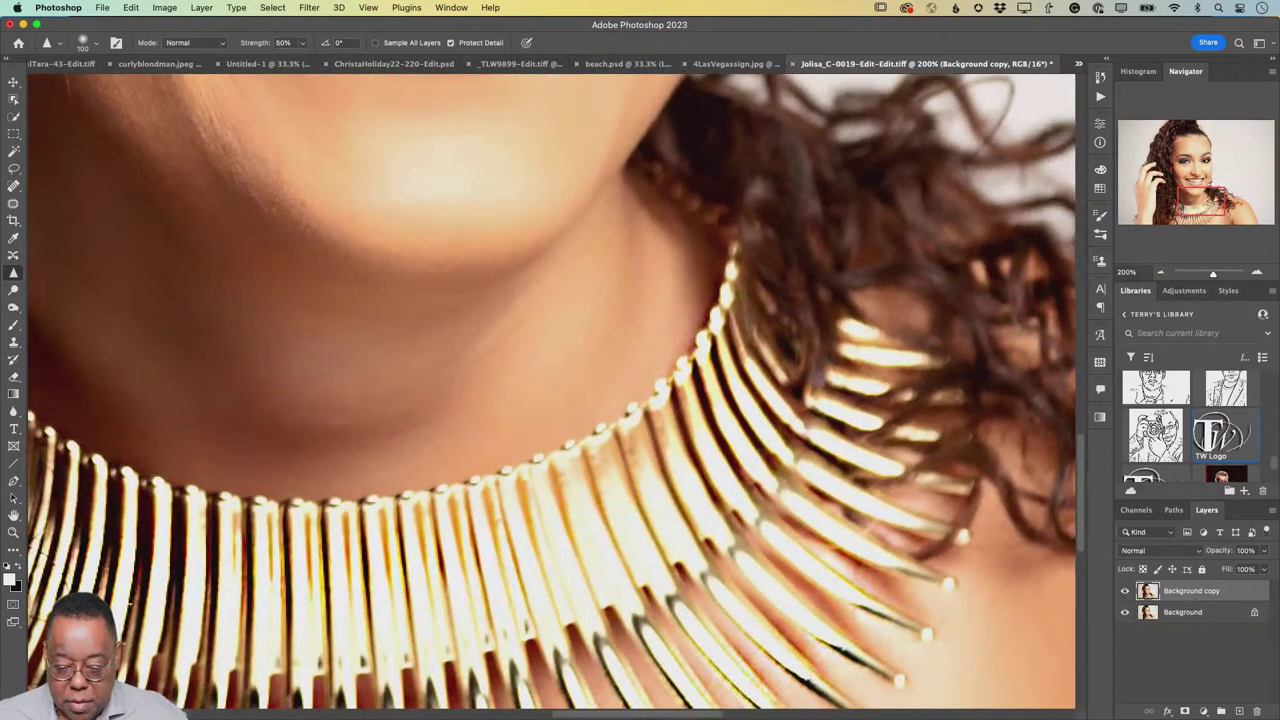
left_click(1124, 592)
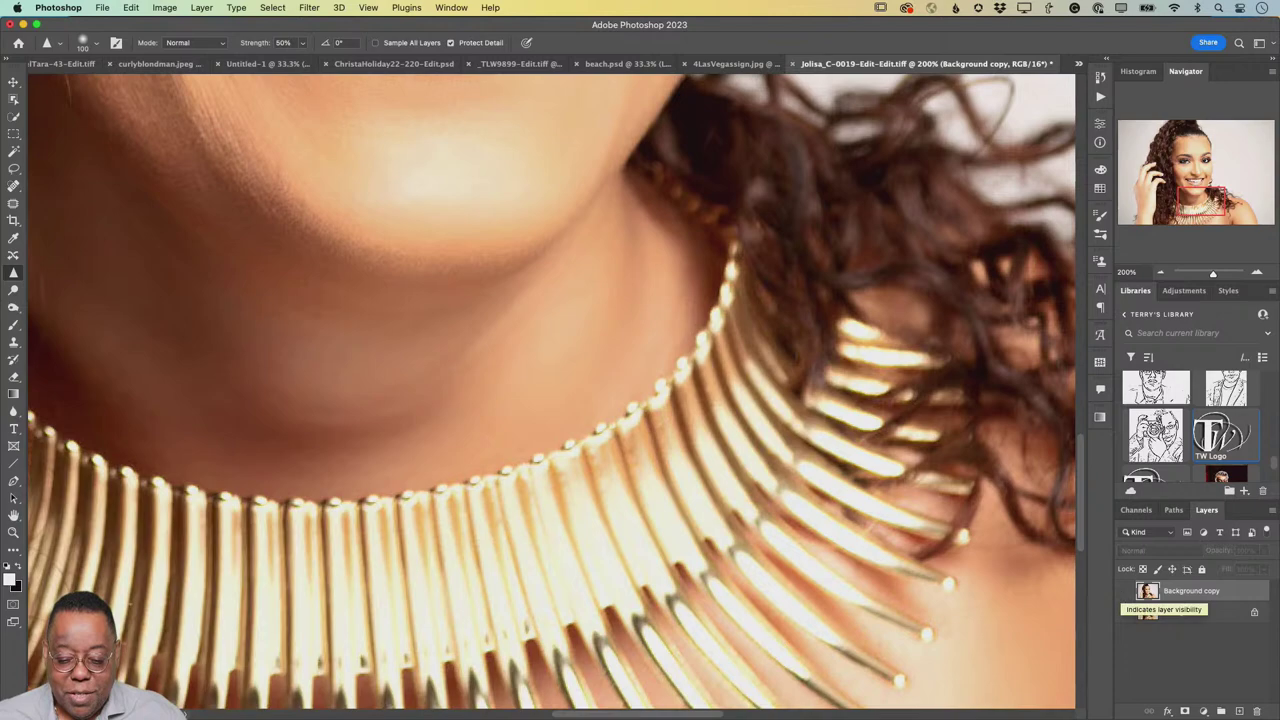
left_click(1124, 592)
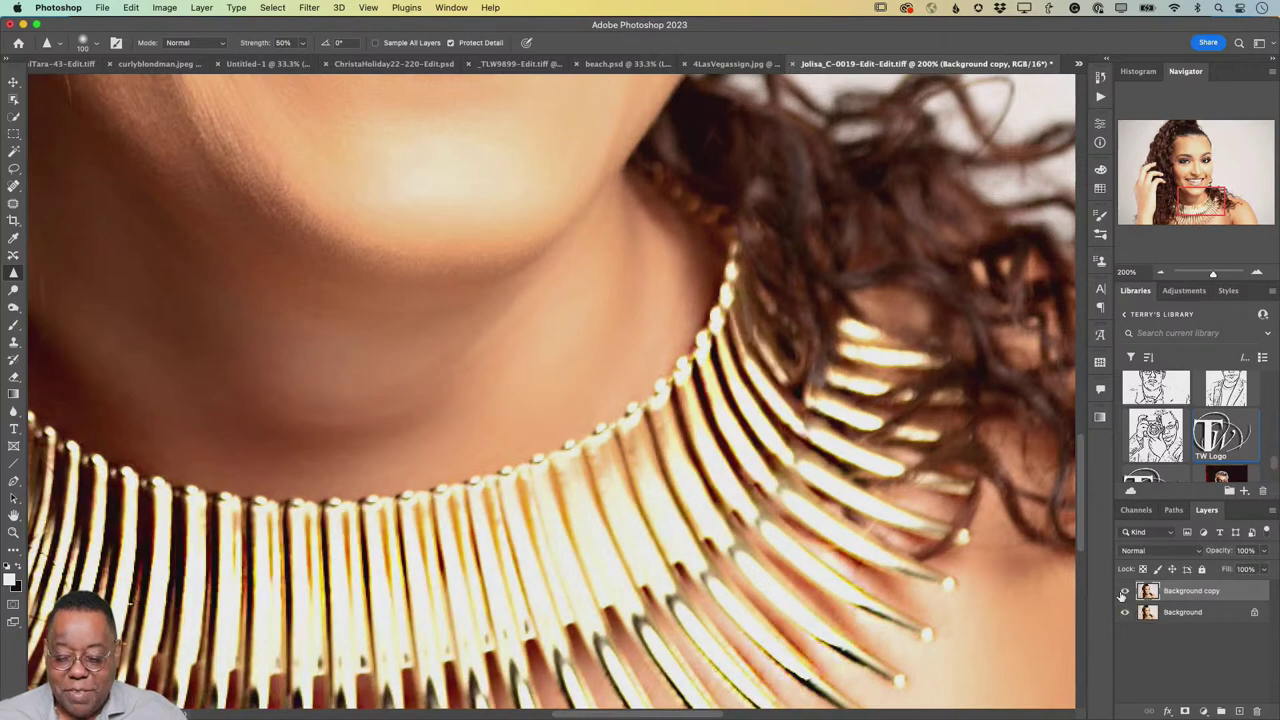
left_click(1124, 592)
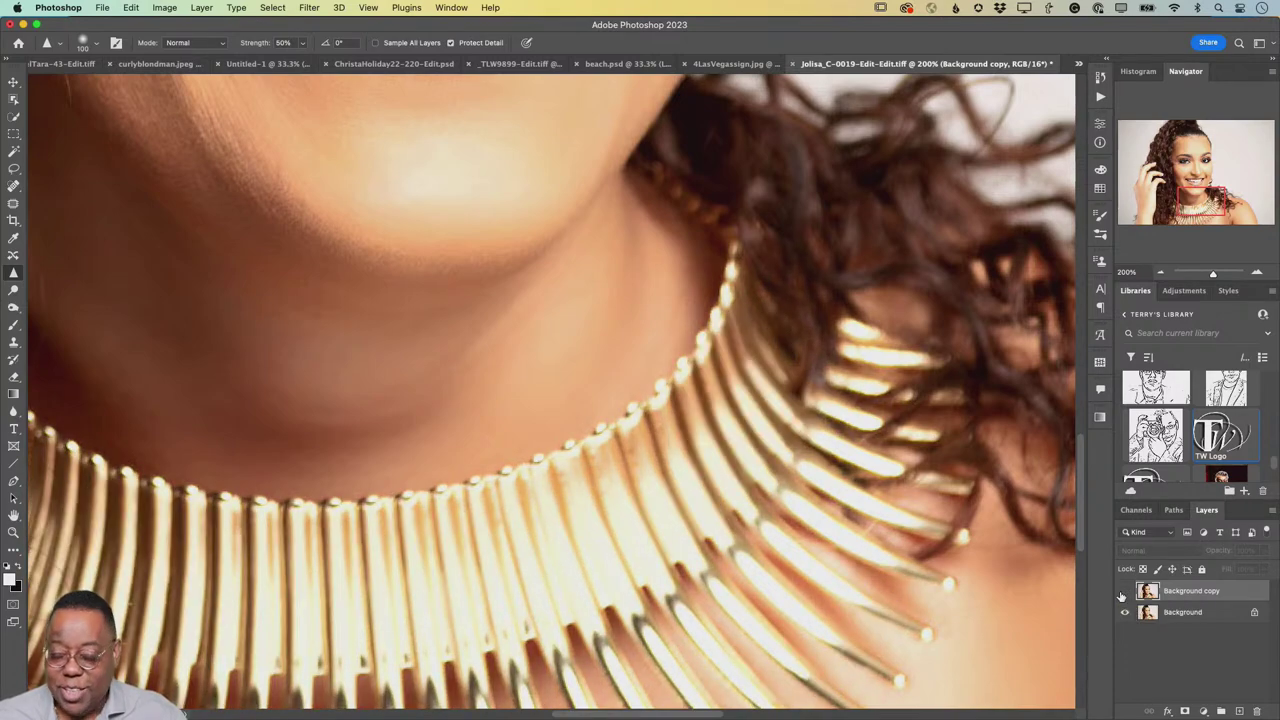
left_click(1124, 592)
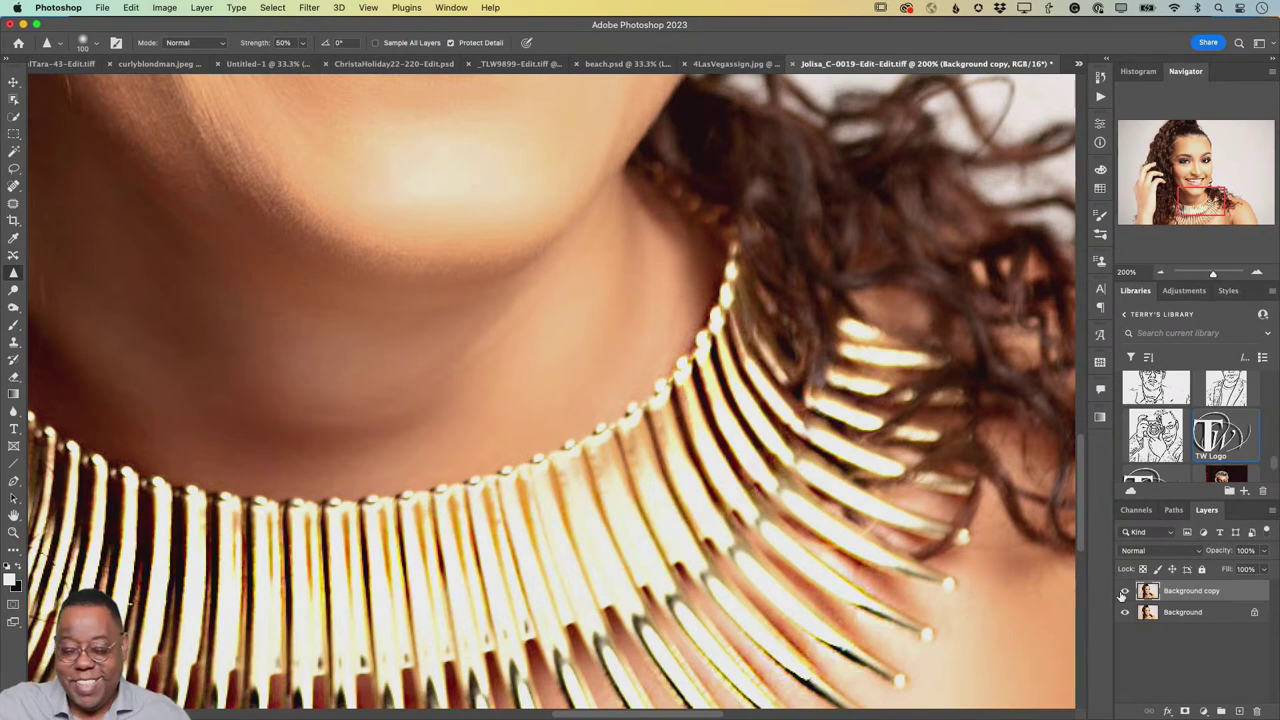
left_click(1124, 592)
left_click(1124, 592)
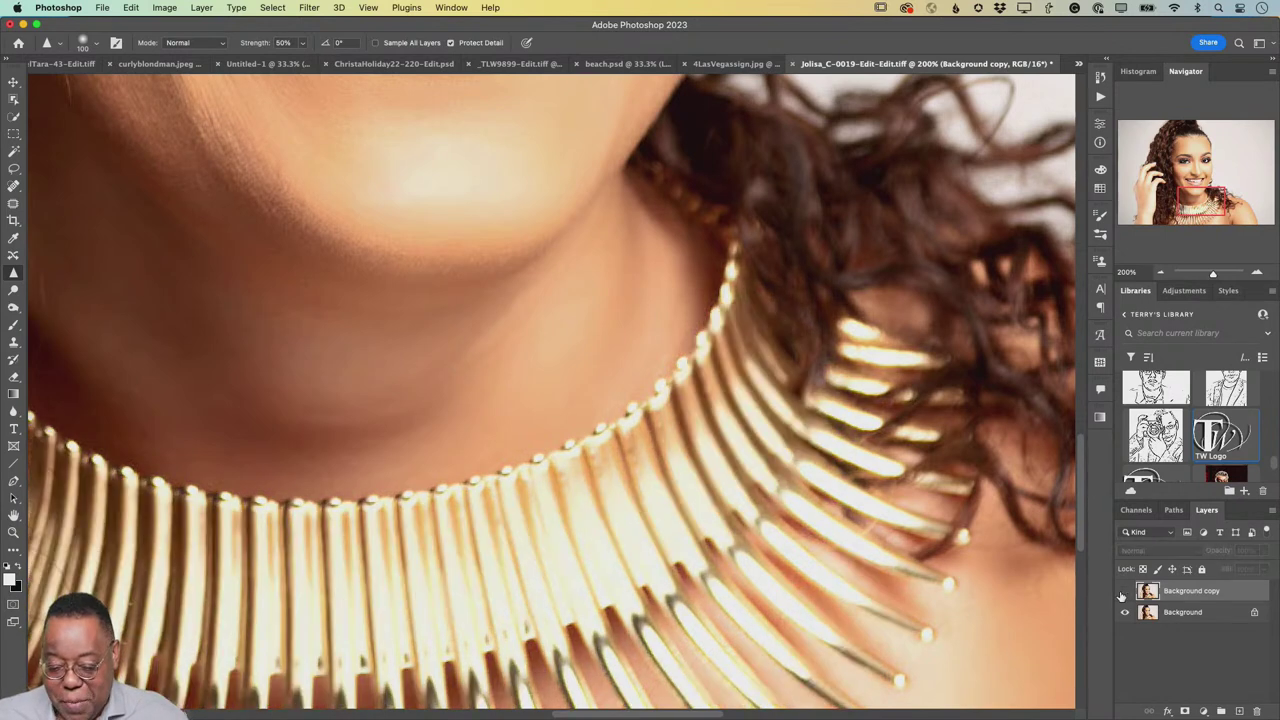
- Compare both eyes before and after sharpening by hiding and showing the Background copy layer
scroll(654, 352, "up", 10)
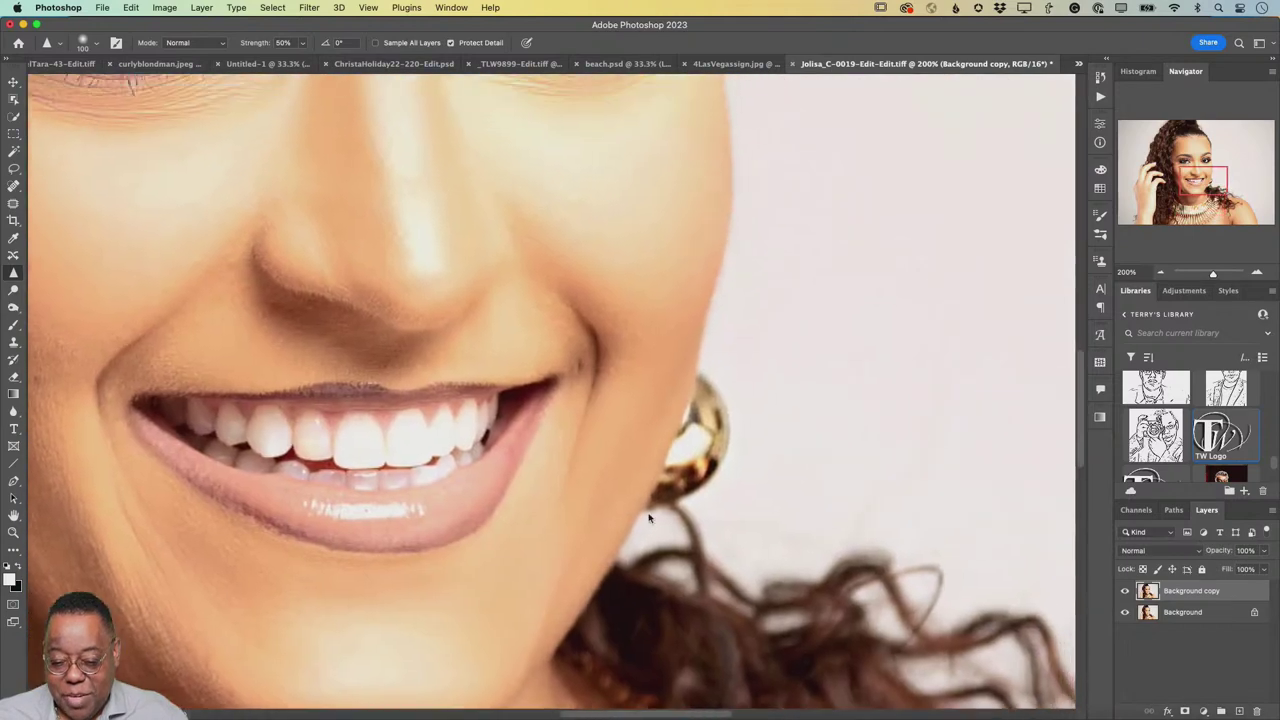
mouse_move(580, 306)
left_mouse_down()
mouse_move(601, 474)
mouse_move(711, 483)
left_mouse_up()
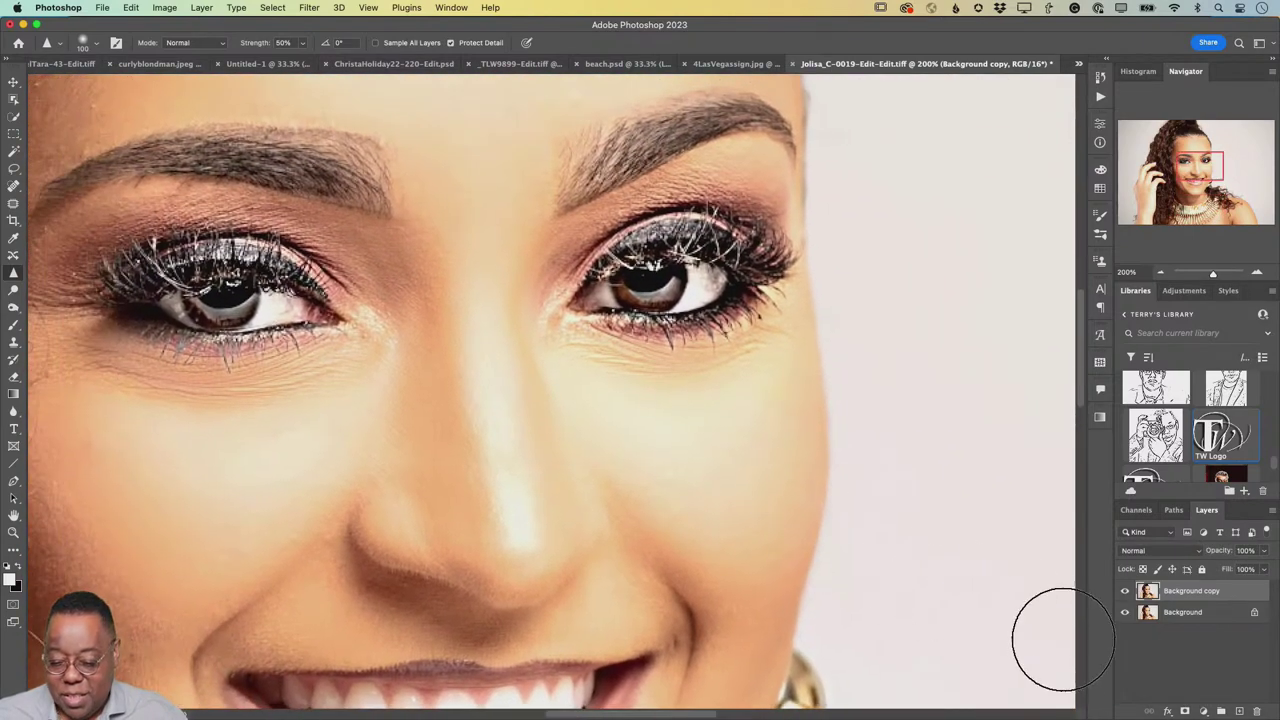
left_click(1124, 592)
left_click(1124, 592)
left_click(1124, 592)
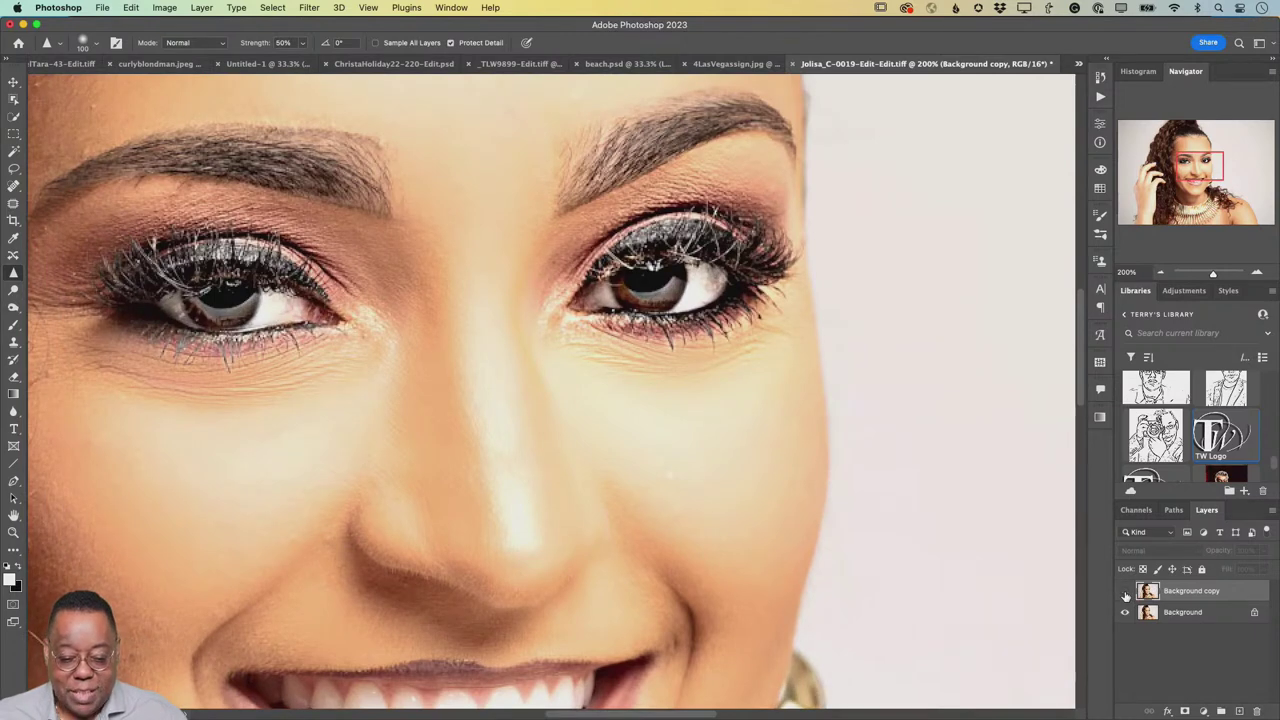
left_click(1124, 592)
left_click(1124, 592)
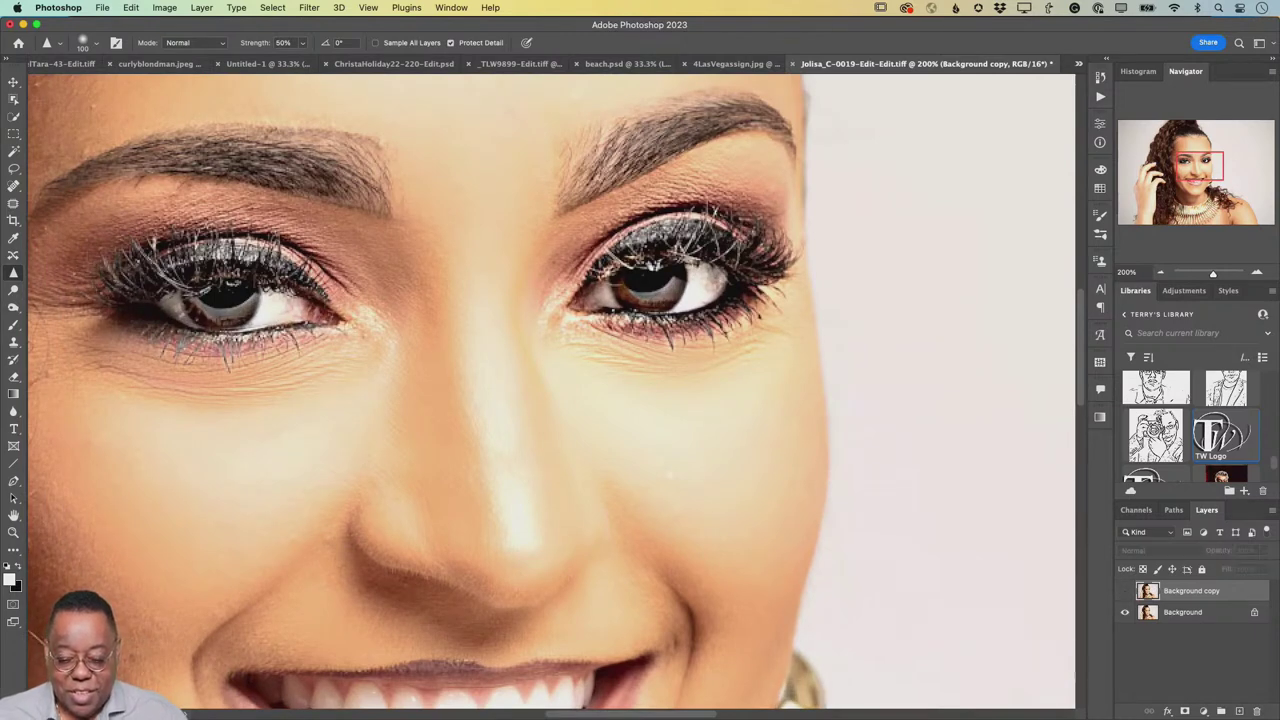
- Compare the teeth and earring with and without the Background copy layer, leave that layer visible and fit the whole portrait in view
mouse_move(661, 524)
left_mouse_down()
mouse_move(631, 329)
mouse_move(596, 240)
left_mouse_up()
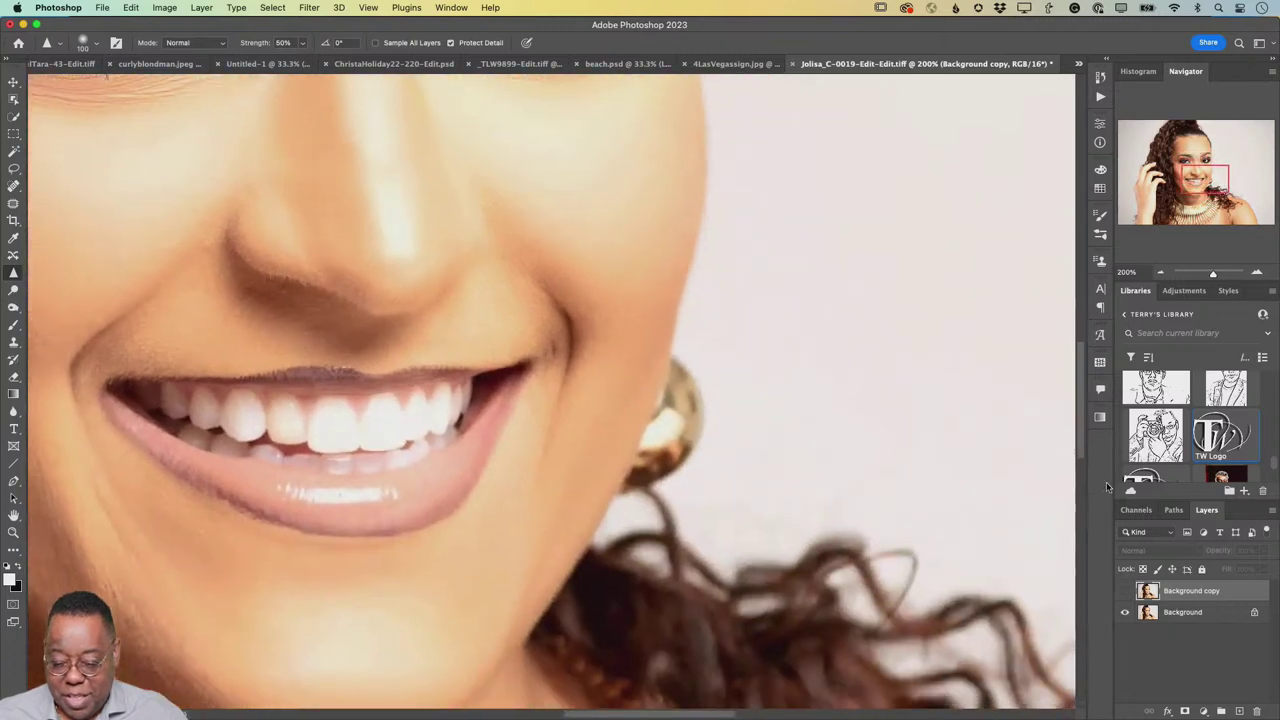
left_click(1124, 592)
left_click(1124, 592)
left_click(1124, 592)
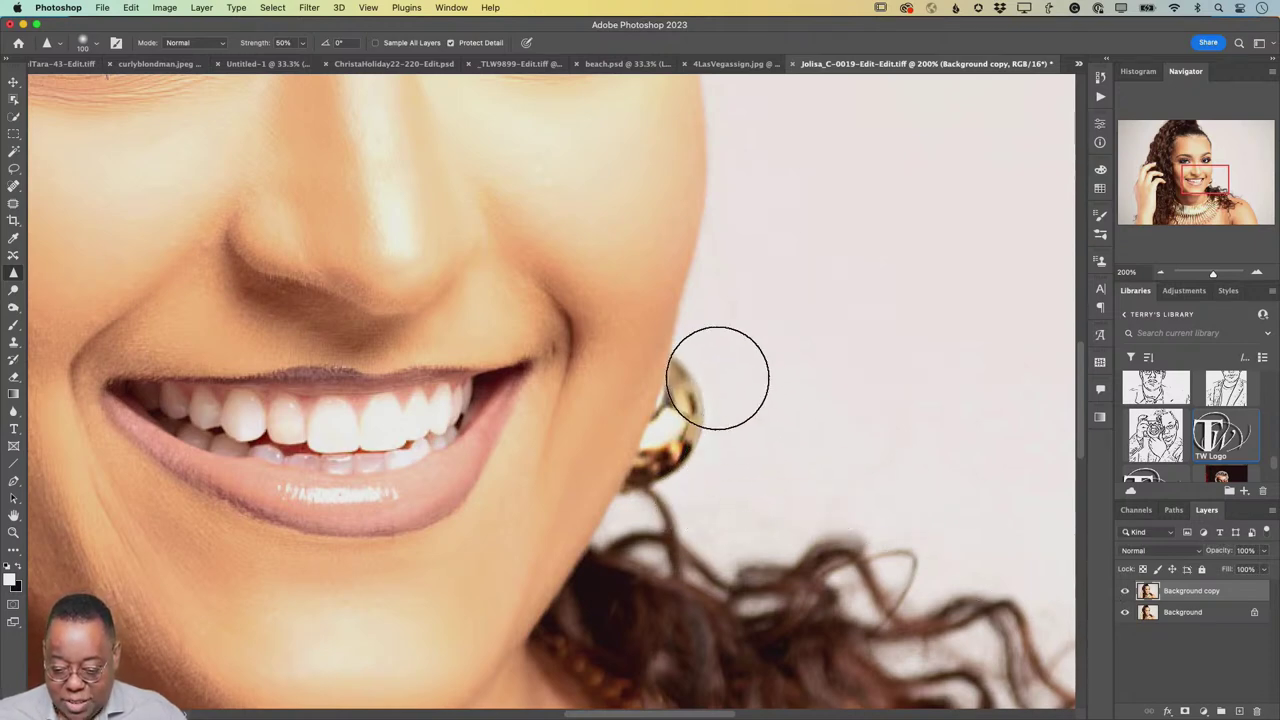
left_click(1124, 592)
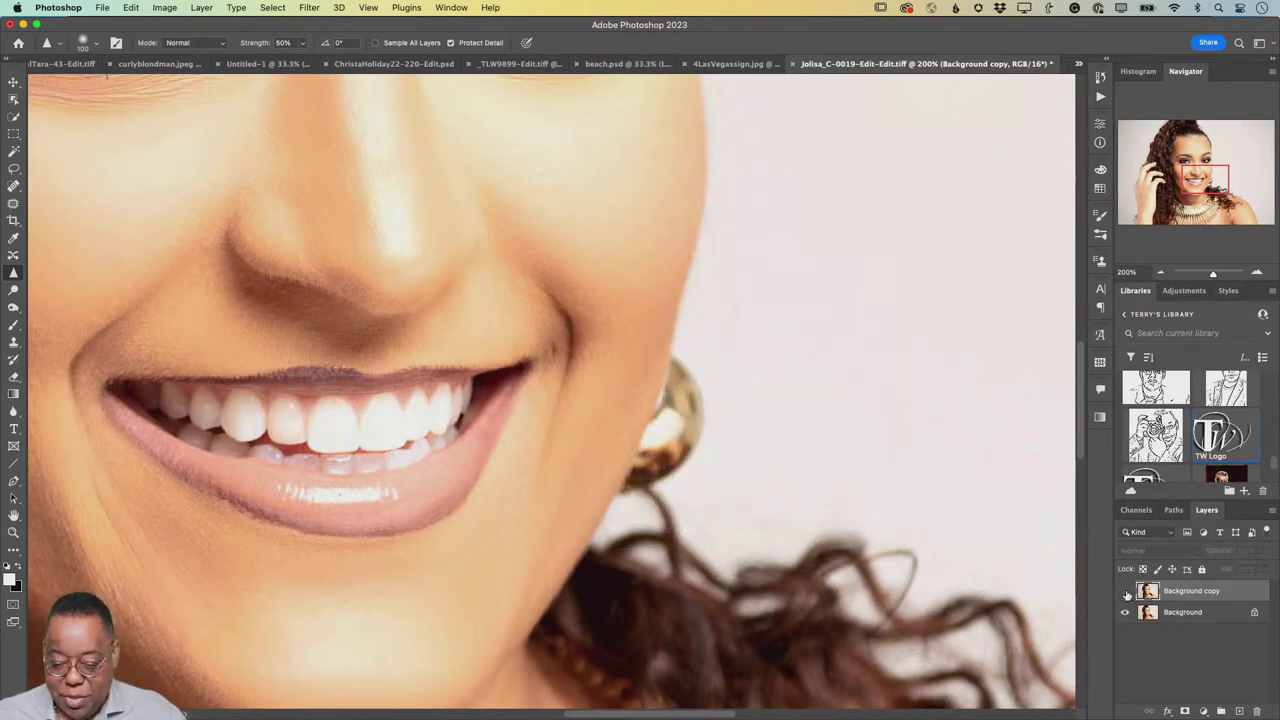
left_click(1125, 592)
left_click(1126, 593)
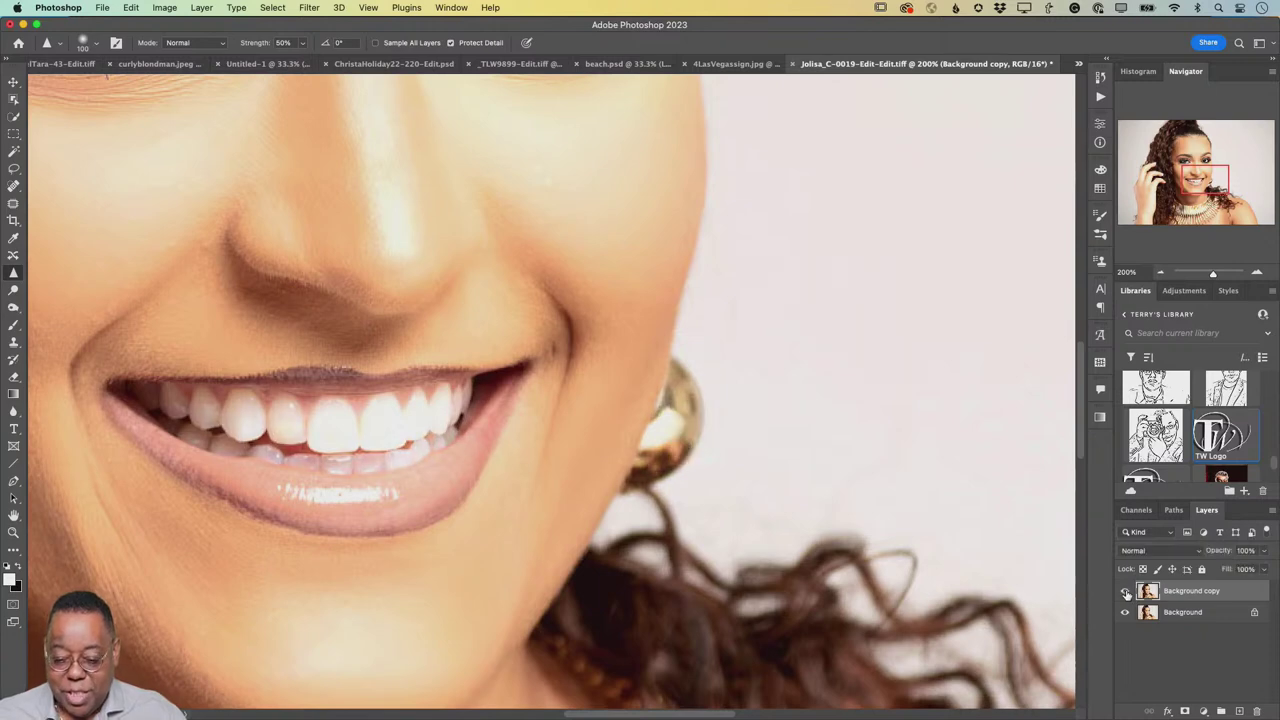
left_click(1125, 592)
key("super+0")
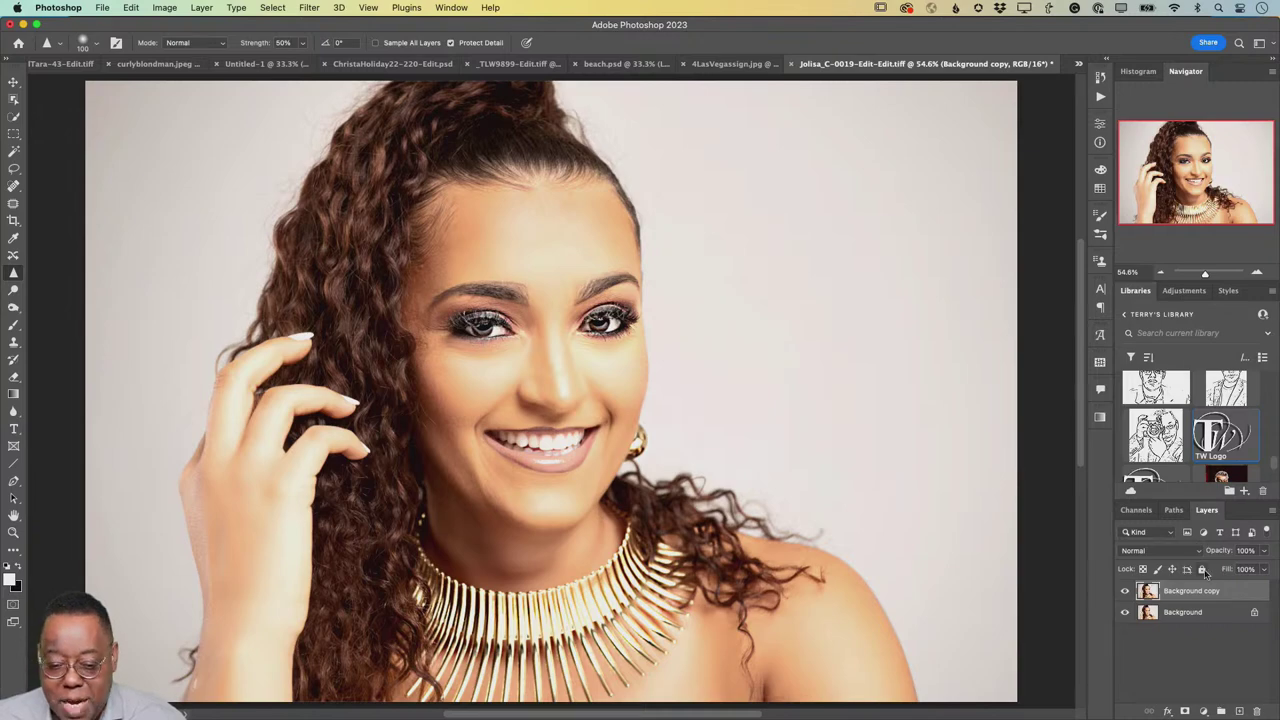
- Switch to curlyblondman.jpeg, add a new layer above the Background, fill it with the black foreground color and check it against the photo
left_click(185, 64)
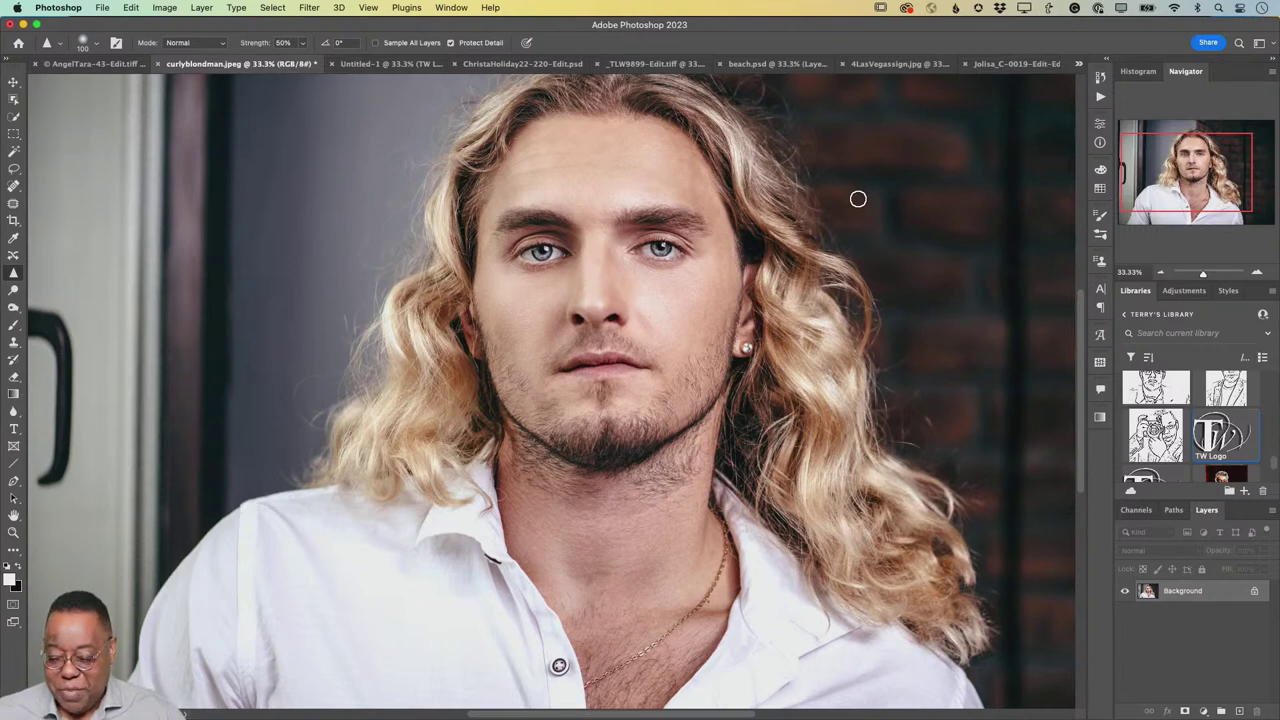
mouse_move(1250, 712)
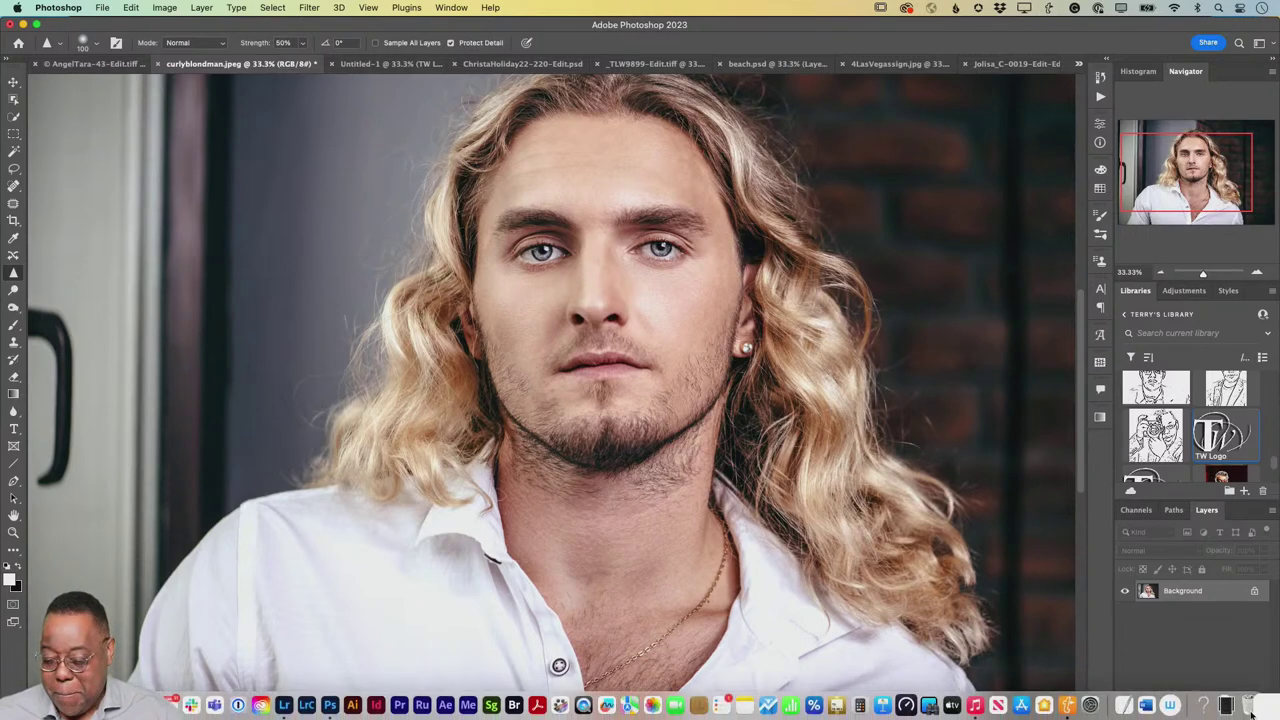
left_click(1240, 711)
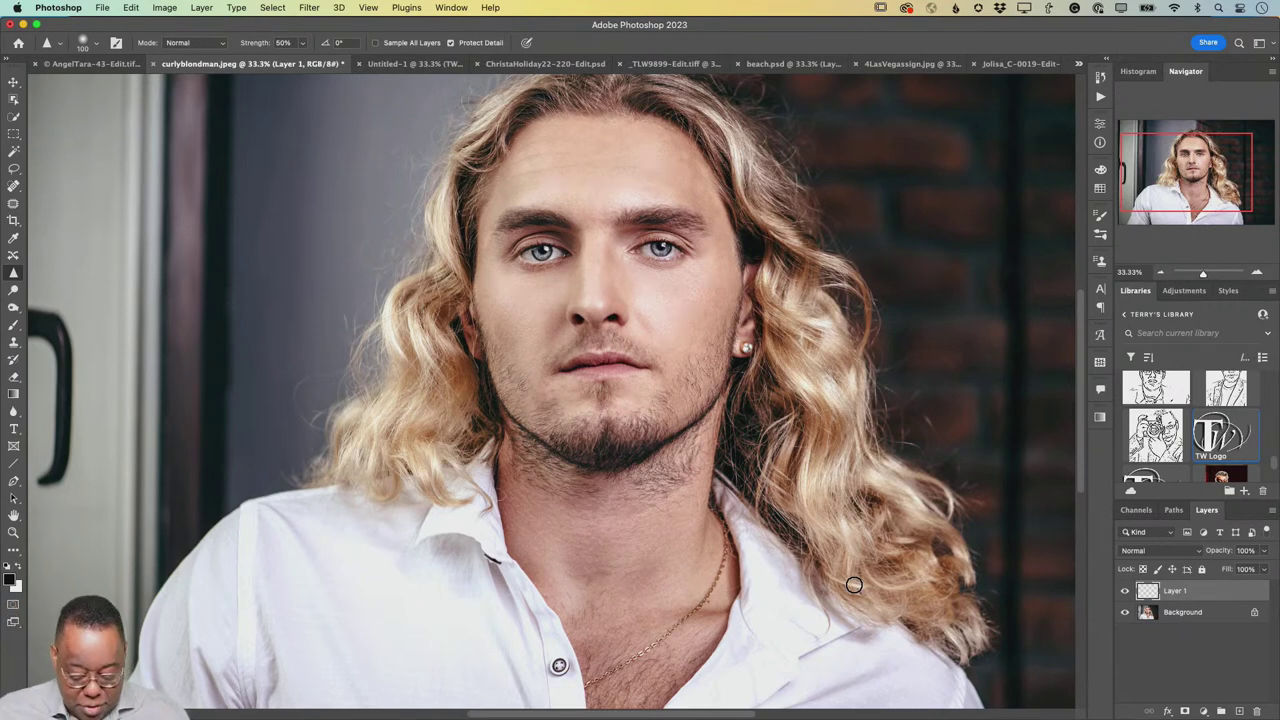
key("alt+BackSpace")
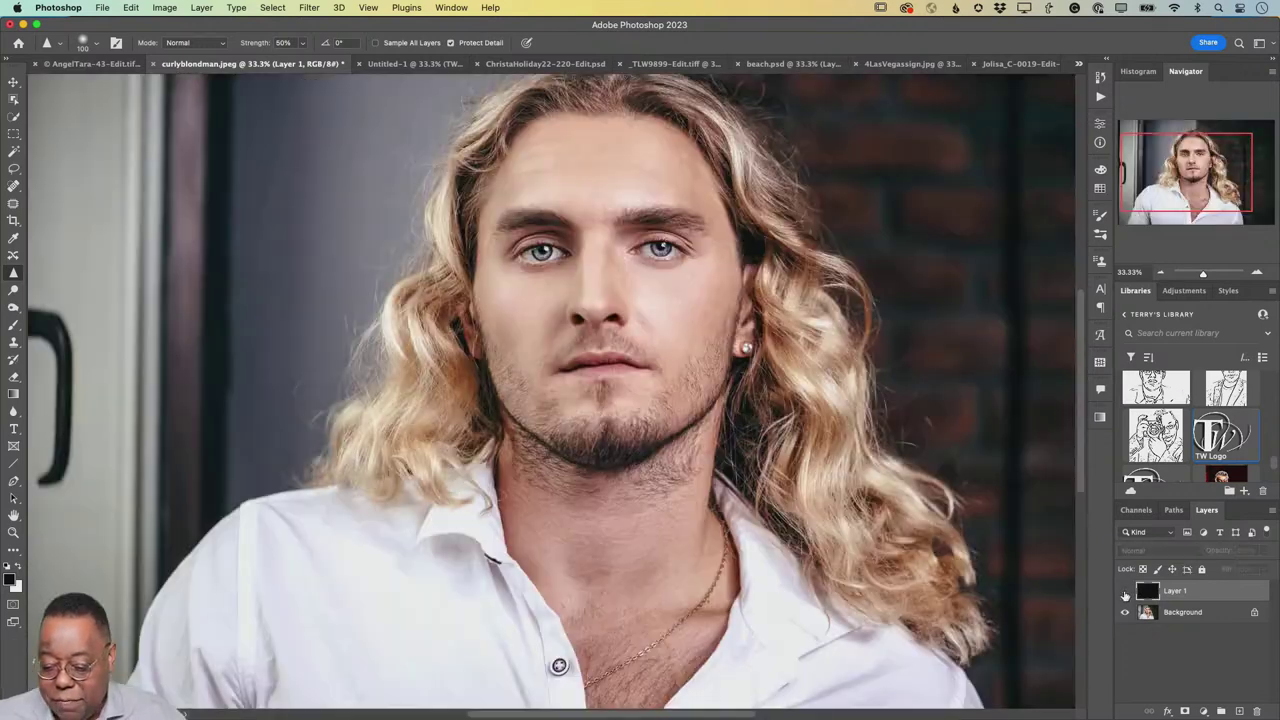
left_click(1124, 592)
left_click(1124, 592)
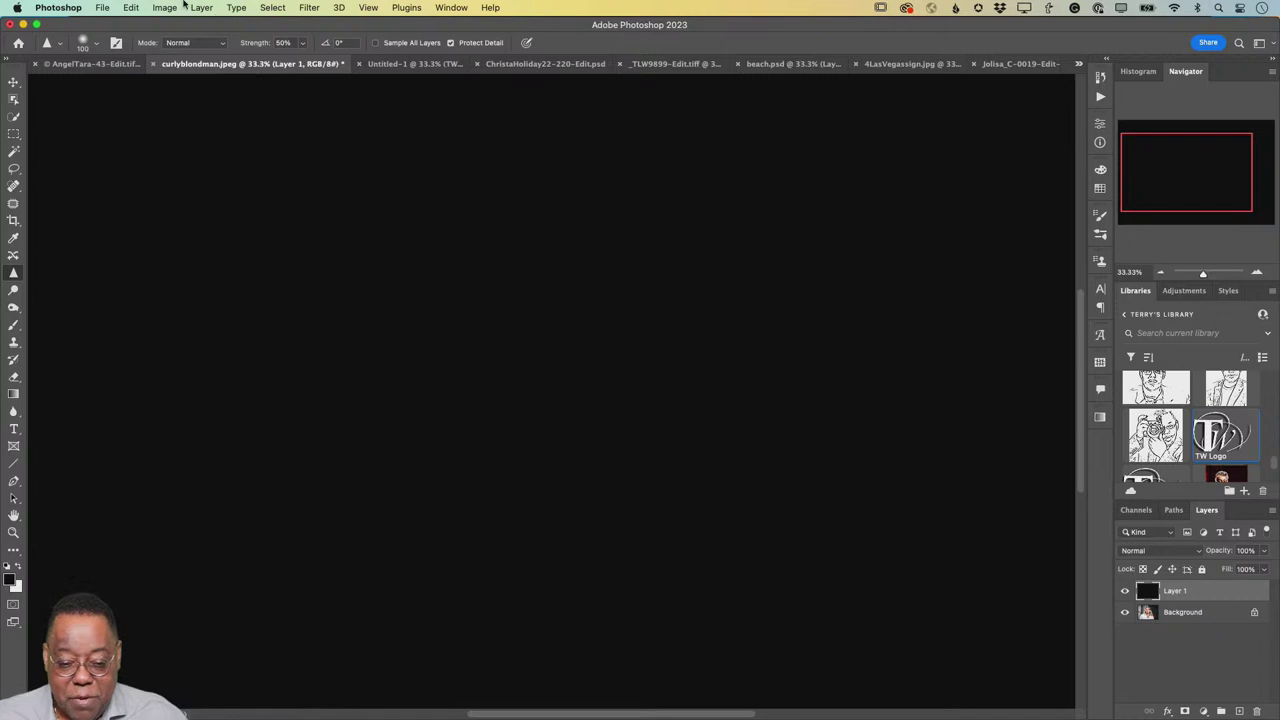
- Start the Lens Flare filter on the black Layer 1 and preview each lens type, ending on 50-300mm Zoom
left_click(305, 7)
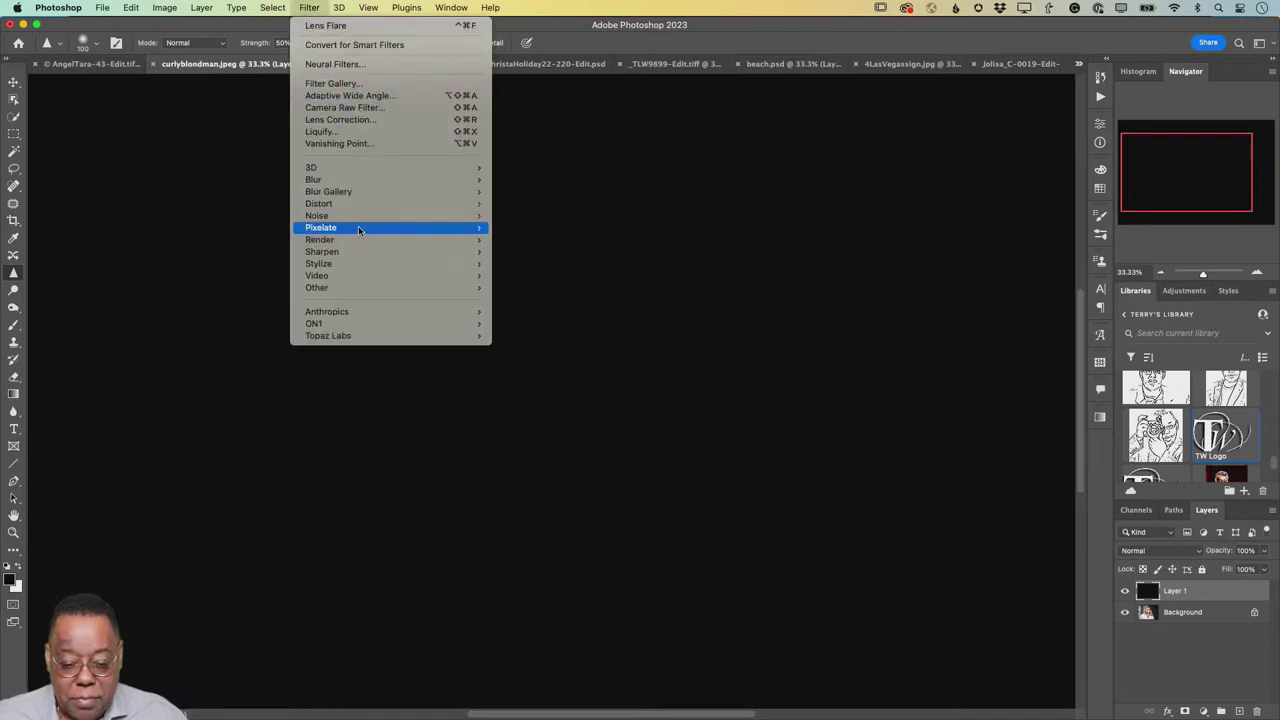
mouse_move(361, 241)
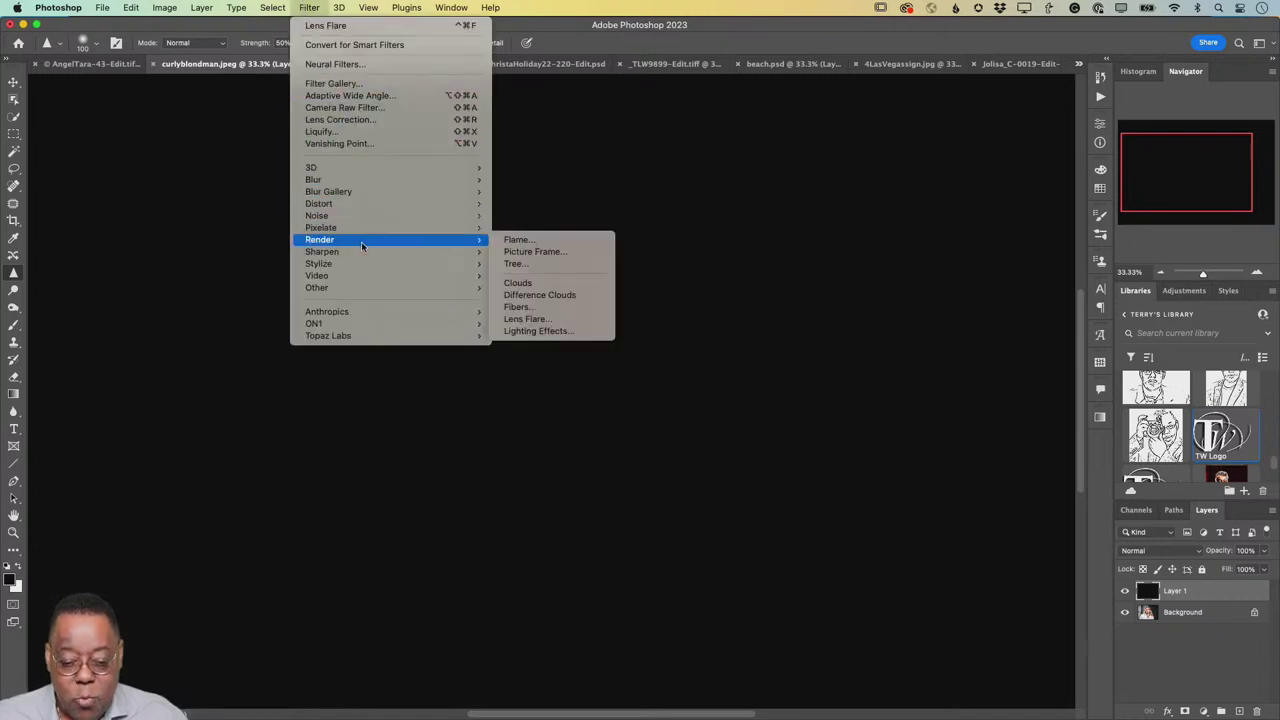
left_click(585, 320)
left_click_drag(574, 317, 491, 149)
left_click_drag(391, 145, 455, 203)
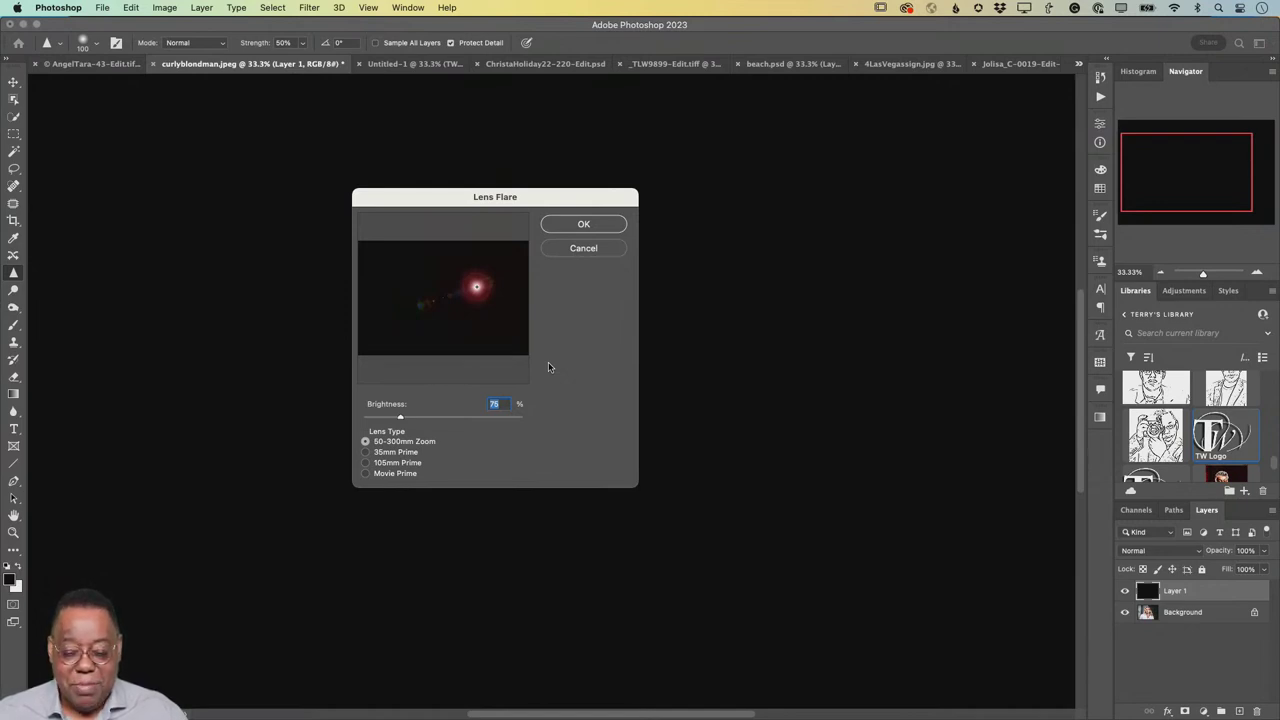
mouse_move(534, 198)
left_mouse_down()
mouse_move(518, 216)
mouse_move(465, 193)
mouse_move(526, 178)
mouse_move(514, 184)
left_mouse_up()
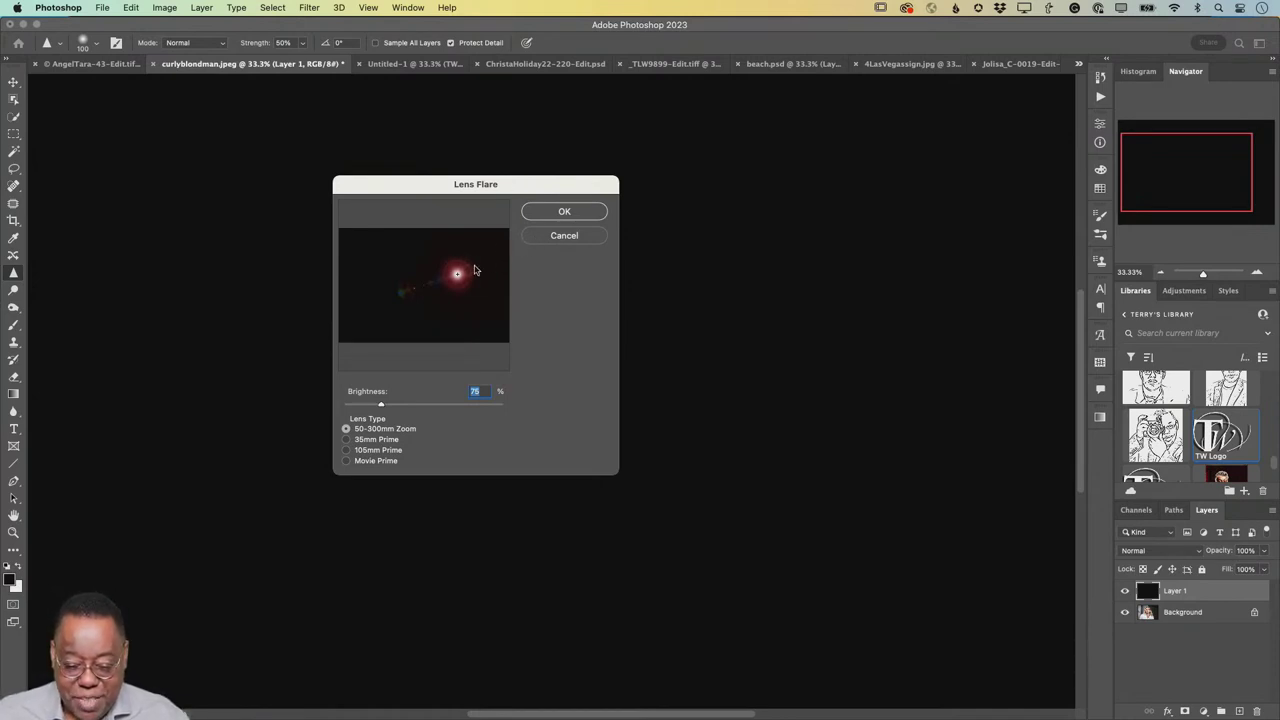
left_click(346, 441)
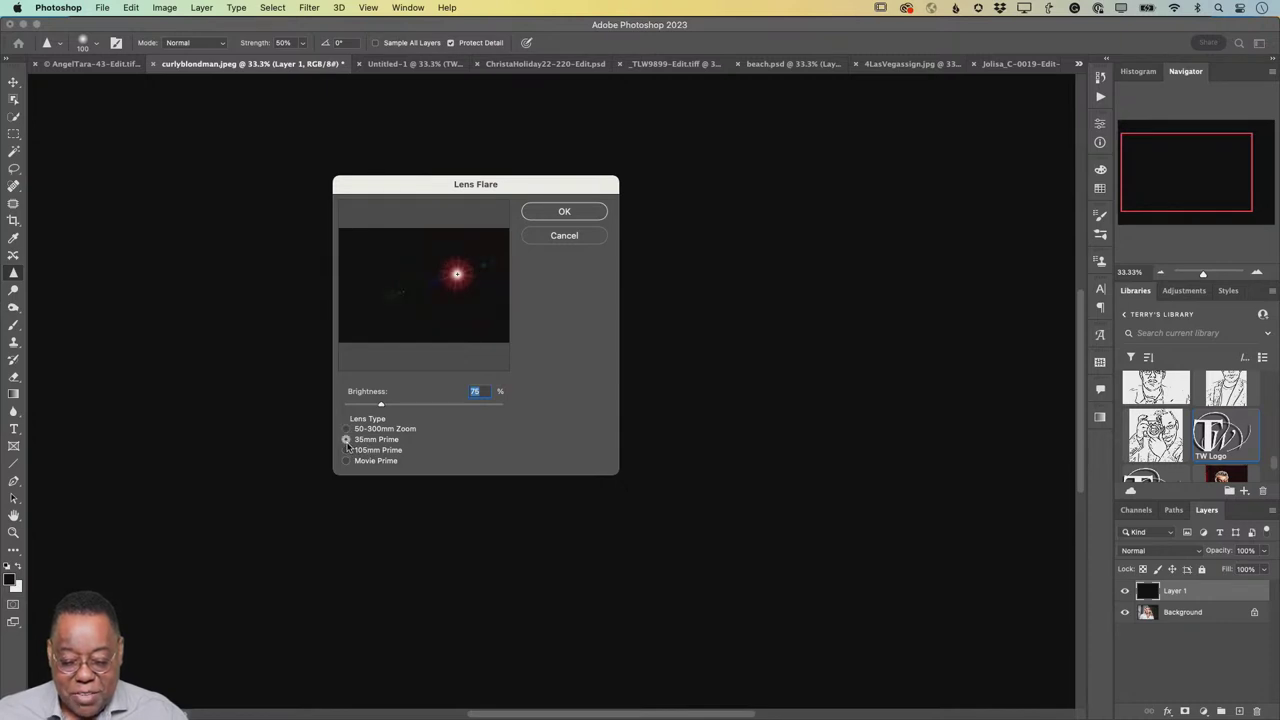
left_click(346, 451)
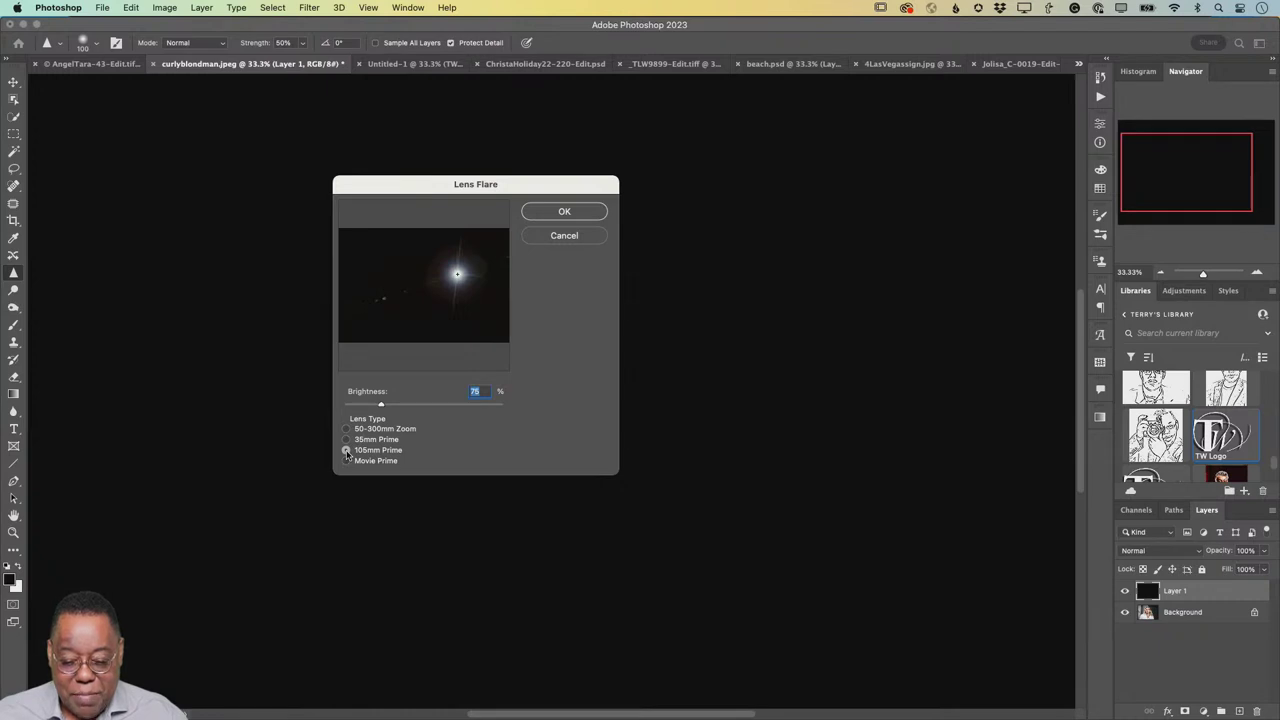
left_click(346, 461)
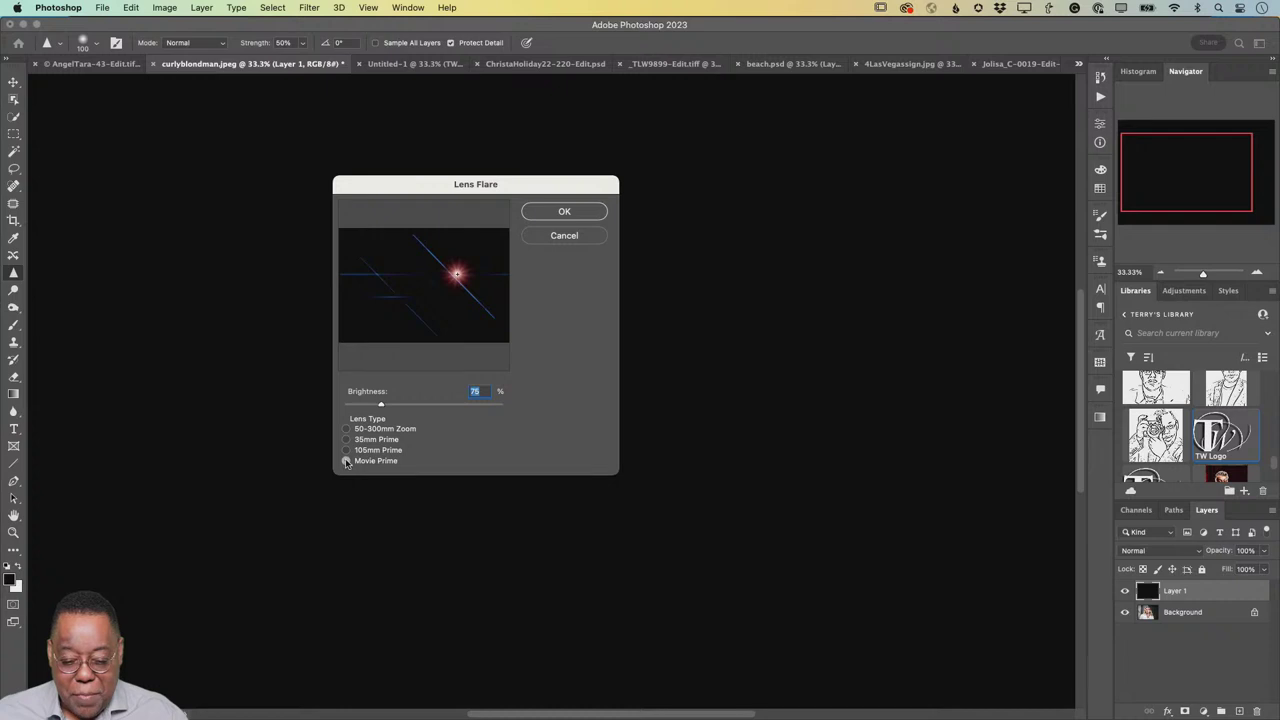
left_click(346, 429)
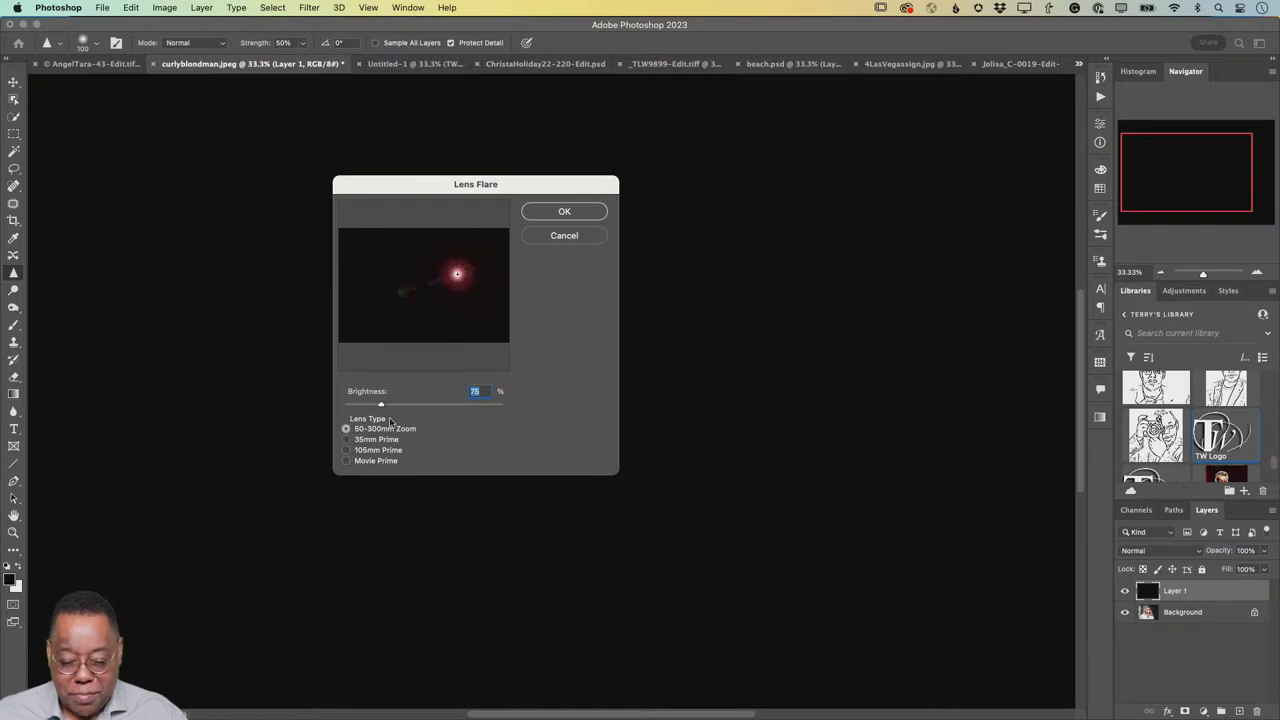
- Nudge the flare center slightly within the upper right of the preview, set its brightness to 78% and apply the filter
mouse_move(458, 275)
left_mouse_down()
mouse_move(386, 328)
mouse_move(416, 249)
mouse_move(444, 288)
mouse_move(449, 263)
mouse_move(400, 278)
mouse_move(487, 292)
mouse_move(453, 277)
mouse_move(460, 266)
mouse_move(428, 286)
mouse_move(471, 260)
mouse_move(455, 275)
left_mouse_up()
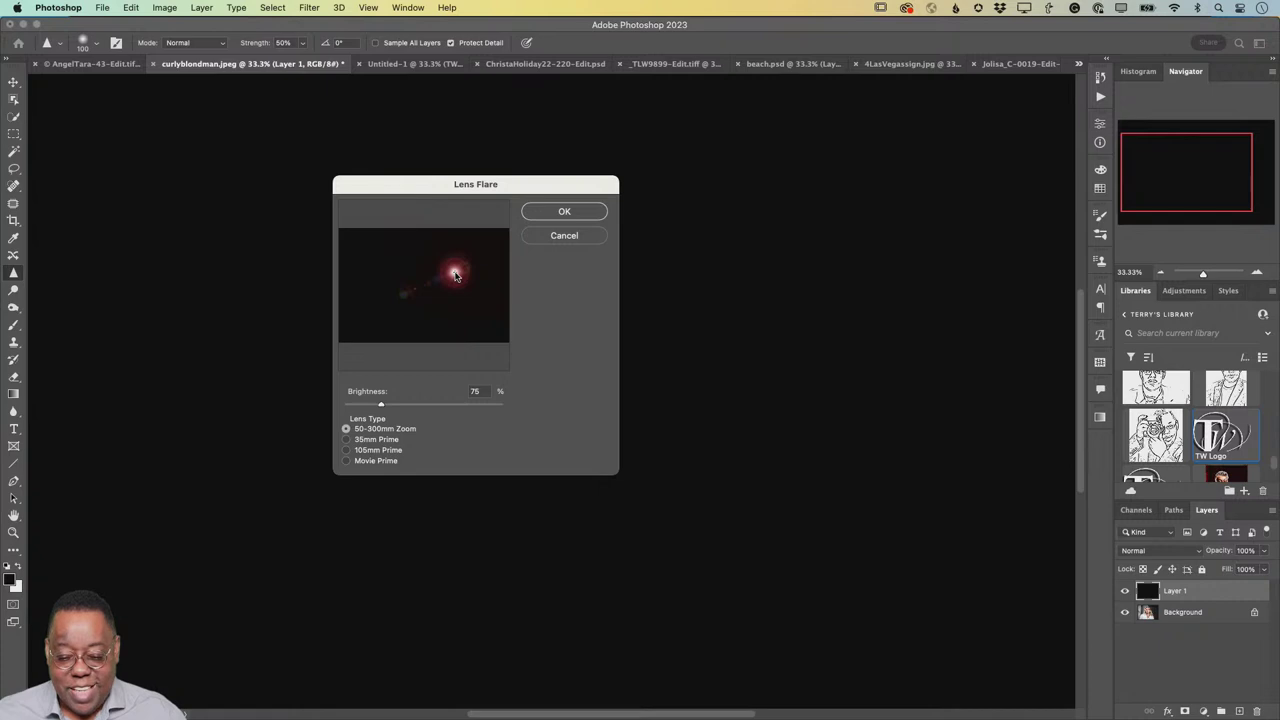
mouse_move(383, 406)
left_mouse_down()
mouse_move(514, 408)
mouse_move(343, 406)
mouse_move(394, 408)
mouse_move(383, 410)
left_mouse_up()
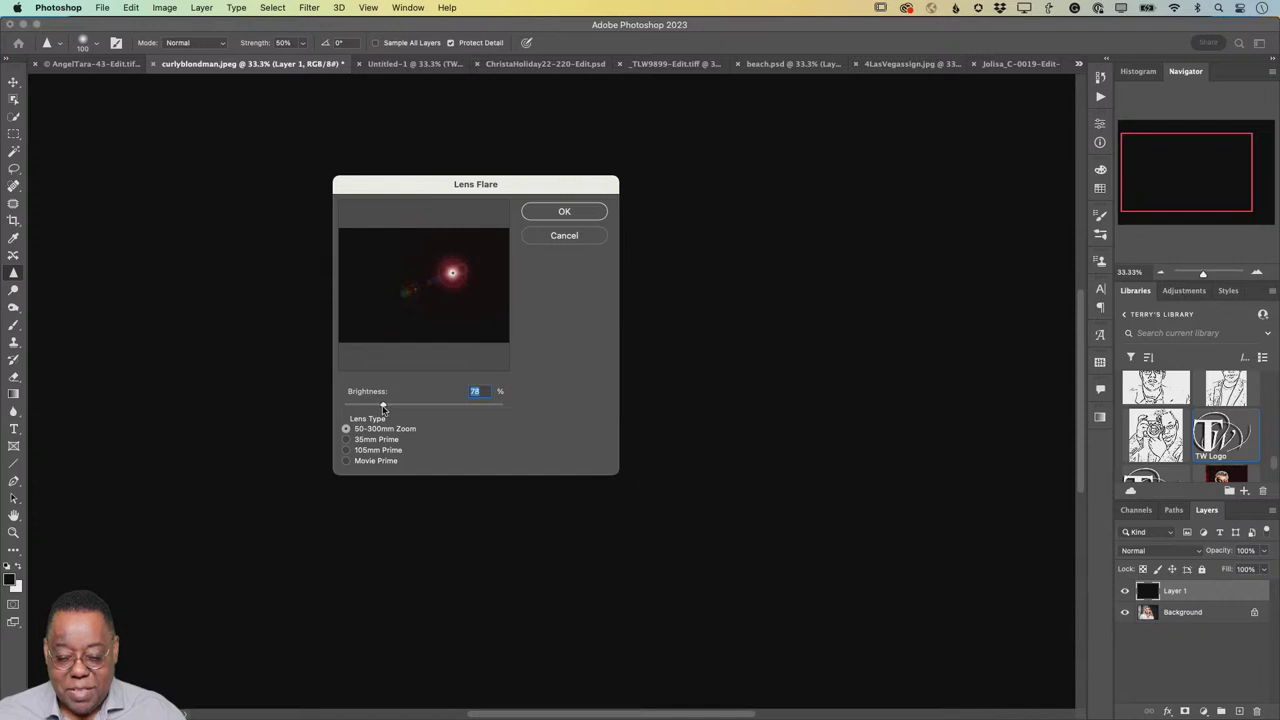
left_click(564, 212)
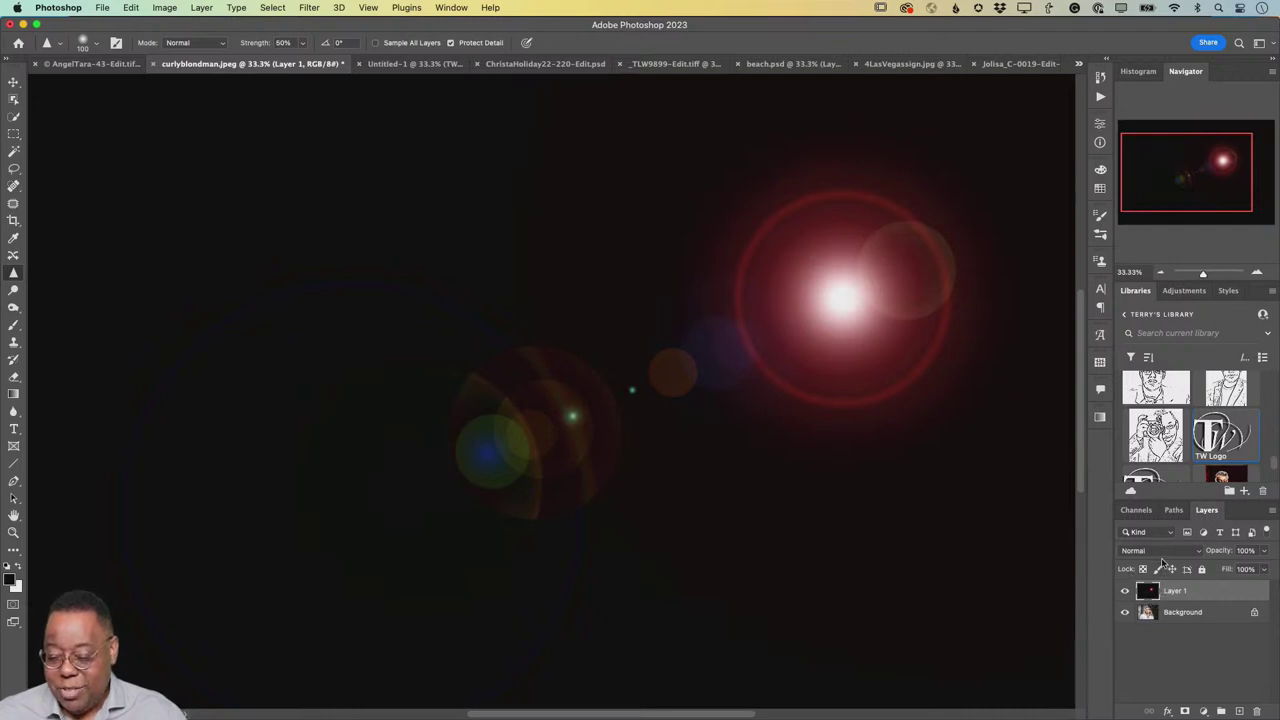
- Set Layer 1's blend mode to Screen and move the flare down and outward against the man's hair beside the brick wall
left_click(1165, 553)
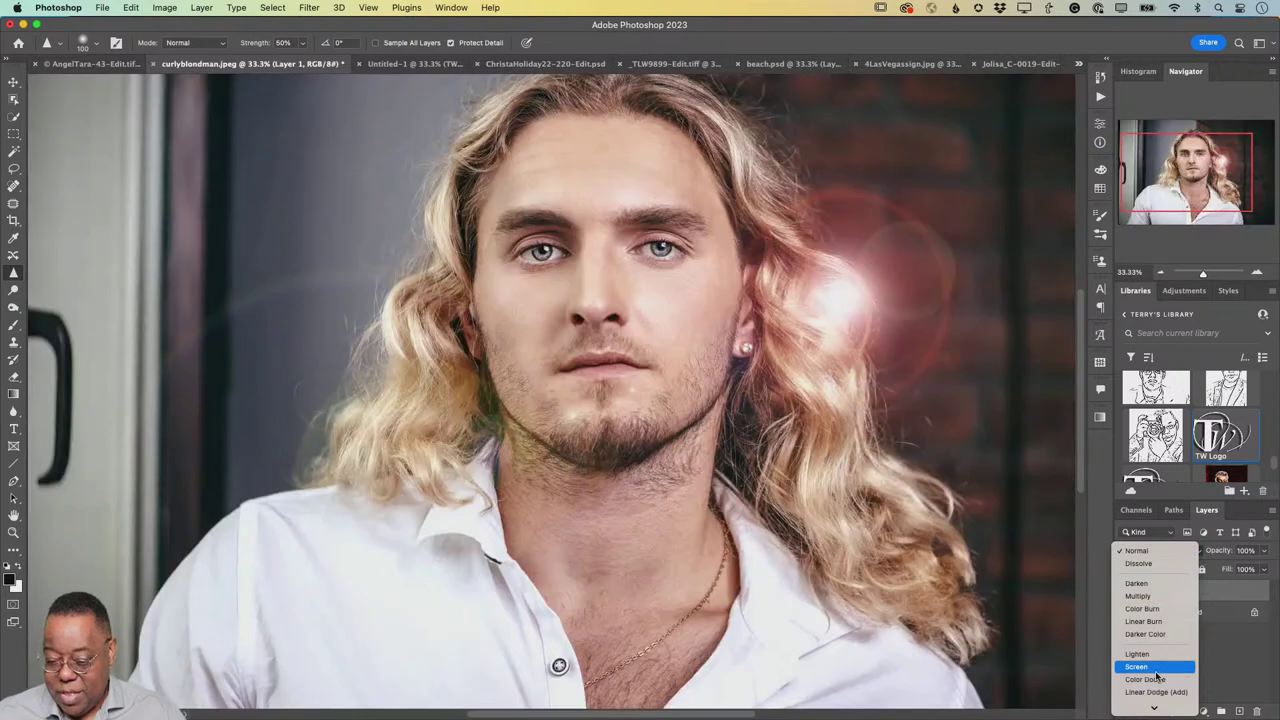
left_click(1156, 668)
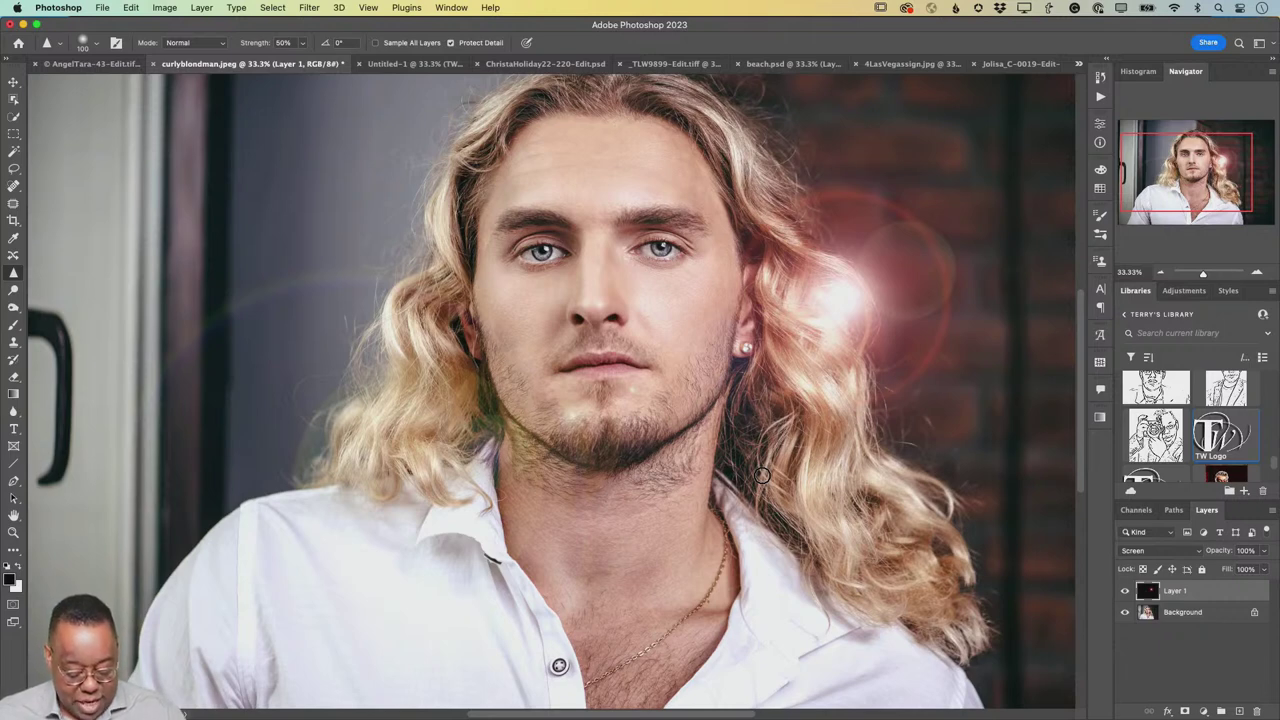
key("v")
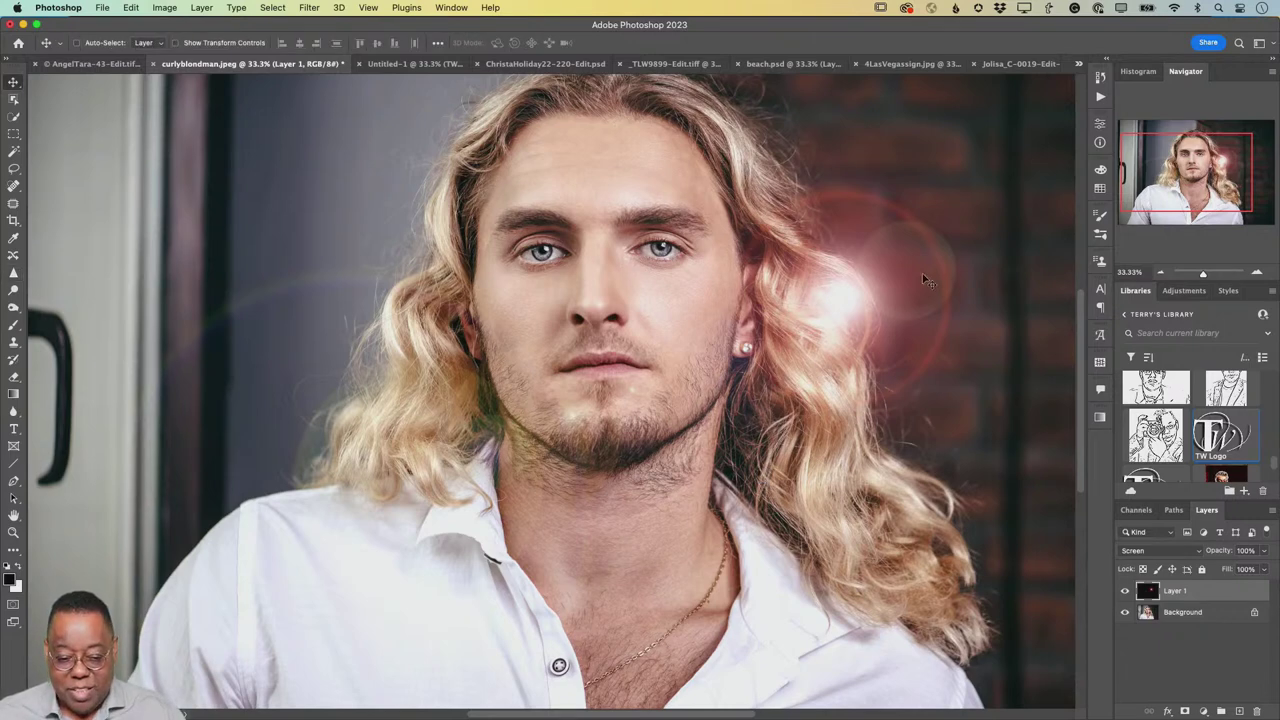
left_click_drag(834, 297, 896, 364)
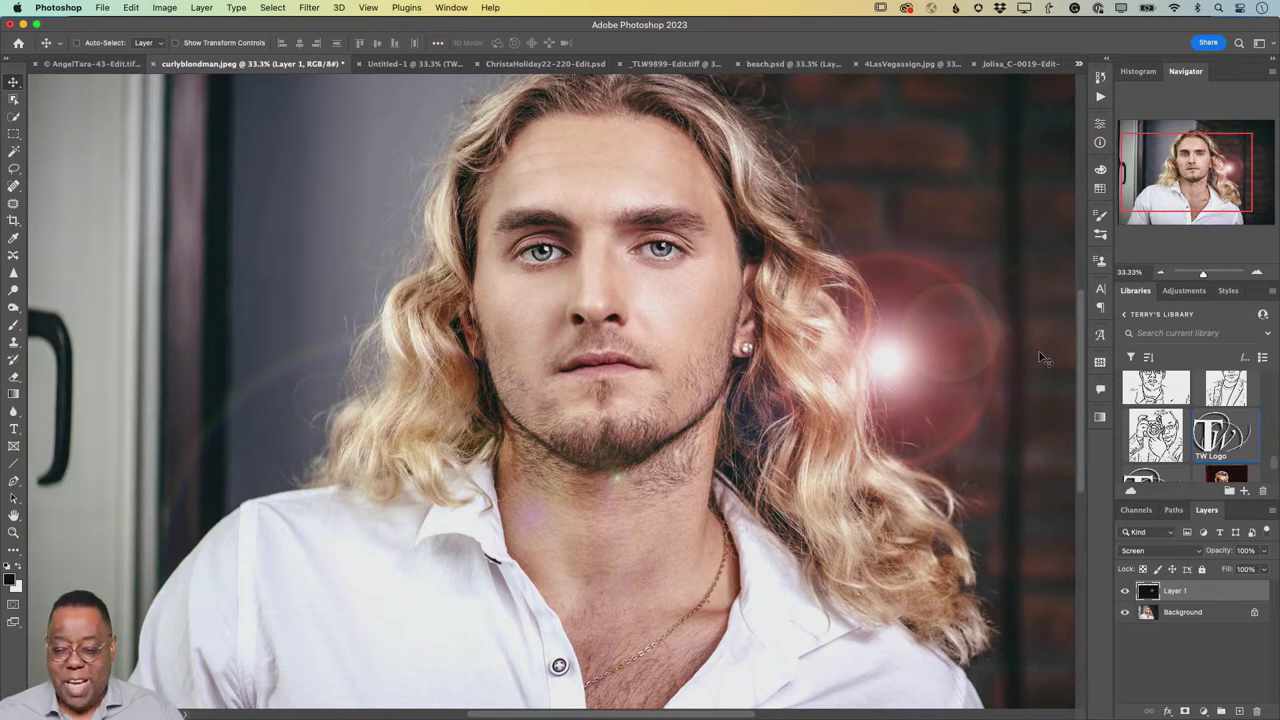
- Hide Layer 1, start the Lens Flare filter directly on the Background layer and place the flare at the hair beside the face
left_click(1125, 591)
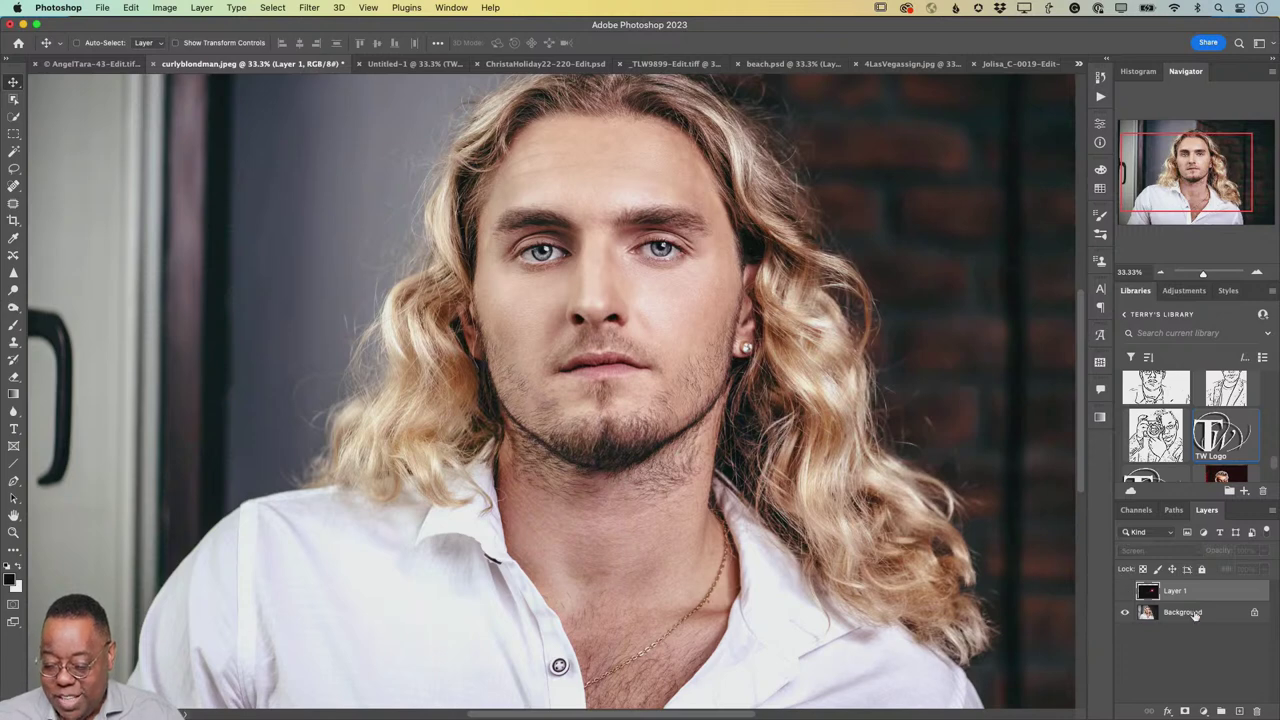
left_click(1198, 613)
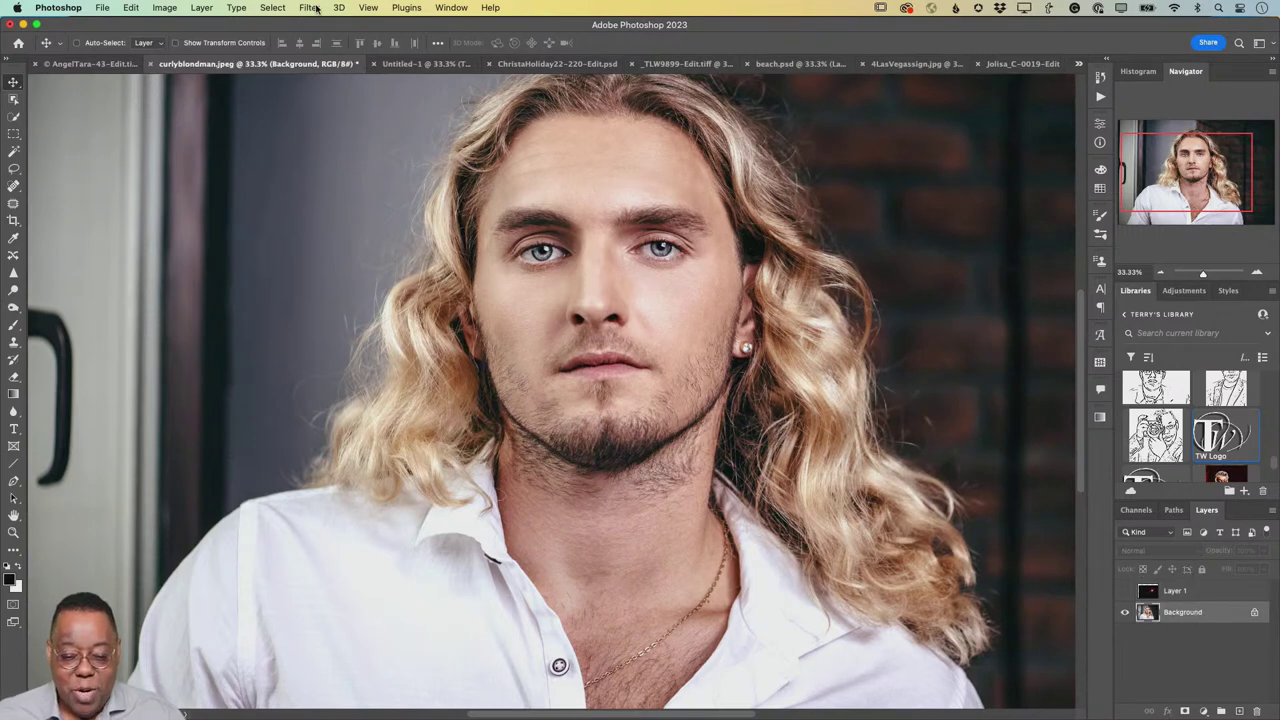
left_click(314, 7)
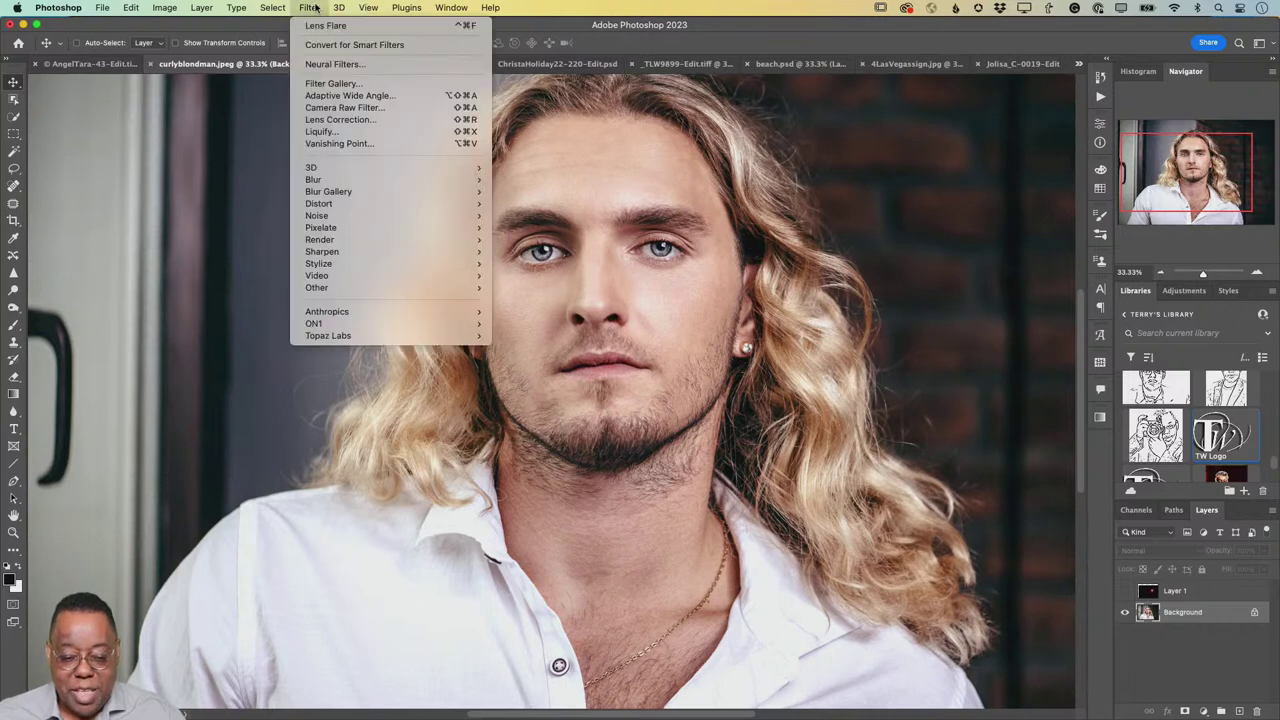
mouse_move(363, 241)
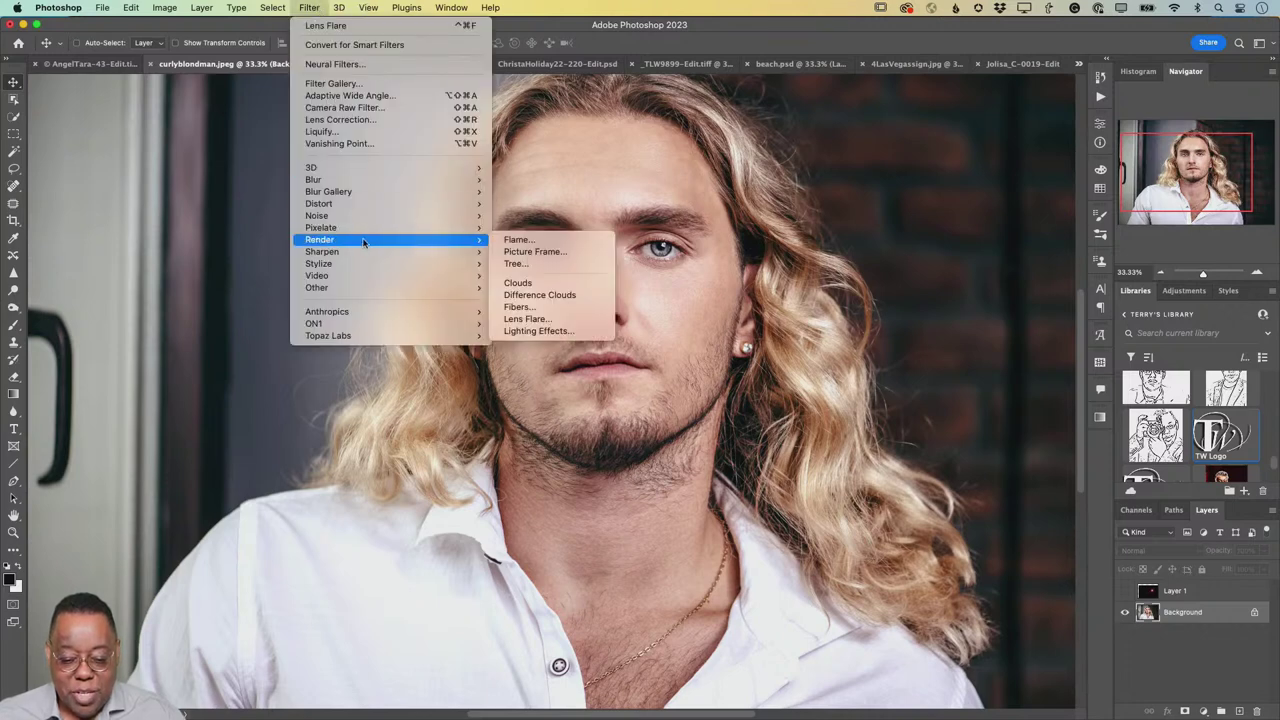
left_click(562, 319)
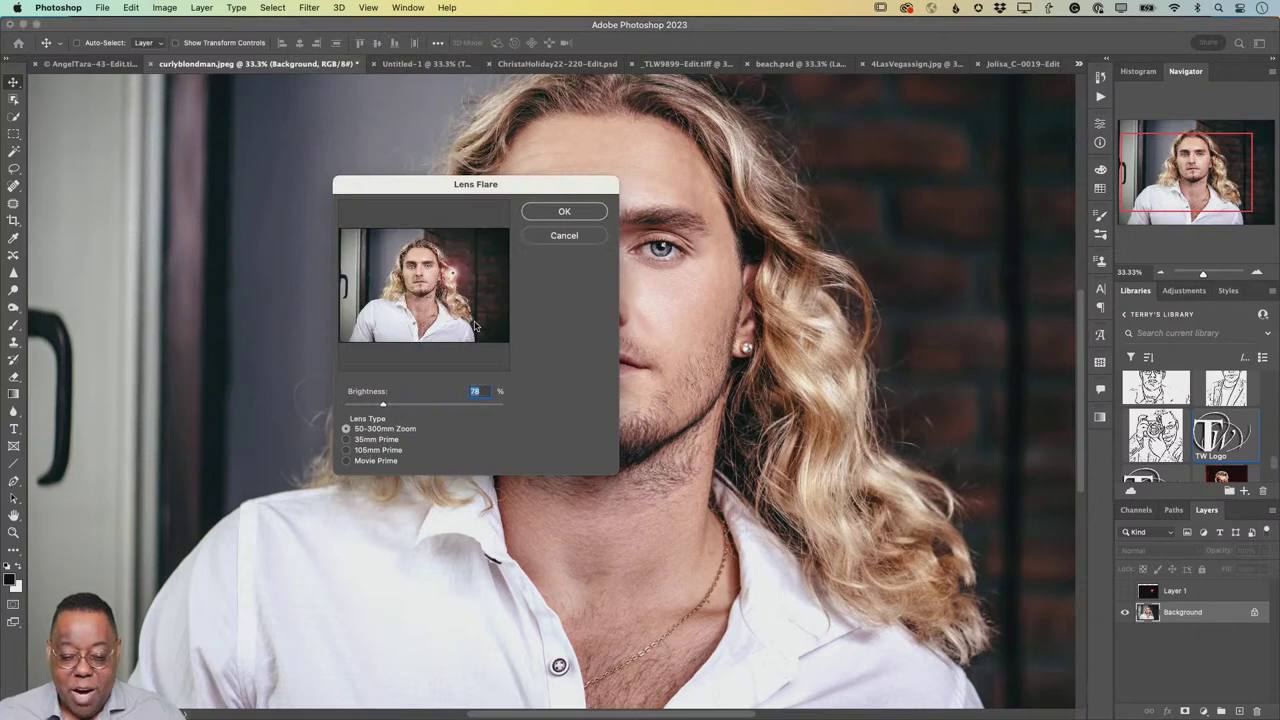
mouse_move(452, 272)
left_mouse_down()
mouse_move(471, 266)
mouse_move(452, 248)
mouse_move(385, 270)
mouse_move(415, 275)
mouse_move(442, 255)
mouse_move(464, 290)
mouse_move(458, 270)
mouse_move(455, 285)
left_mouse_up()
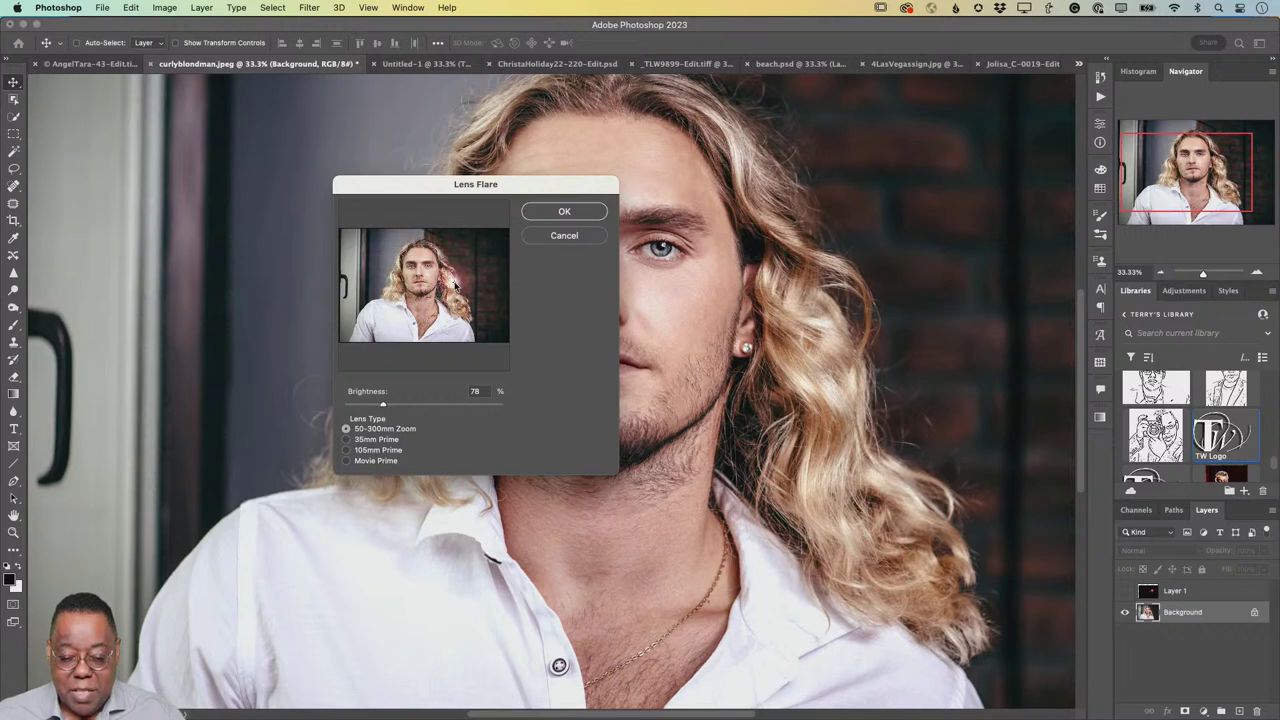
- Set the flare to the 105mm Prime lens type with 76% brightness and apply it to the Background layer
left_click_drag(383, 404, 392, 406)
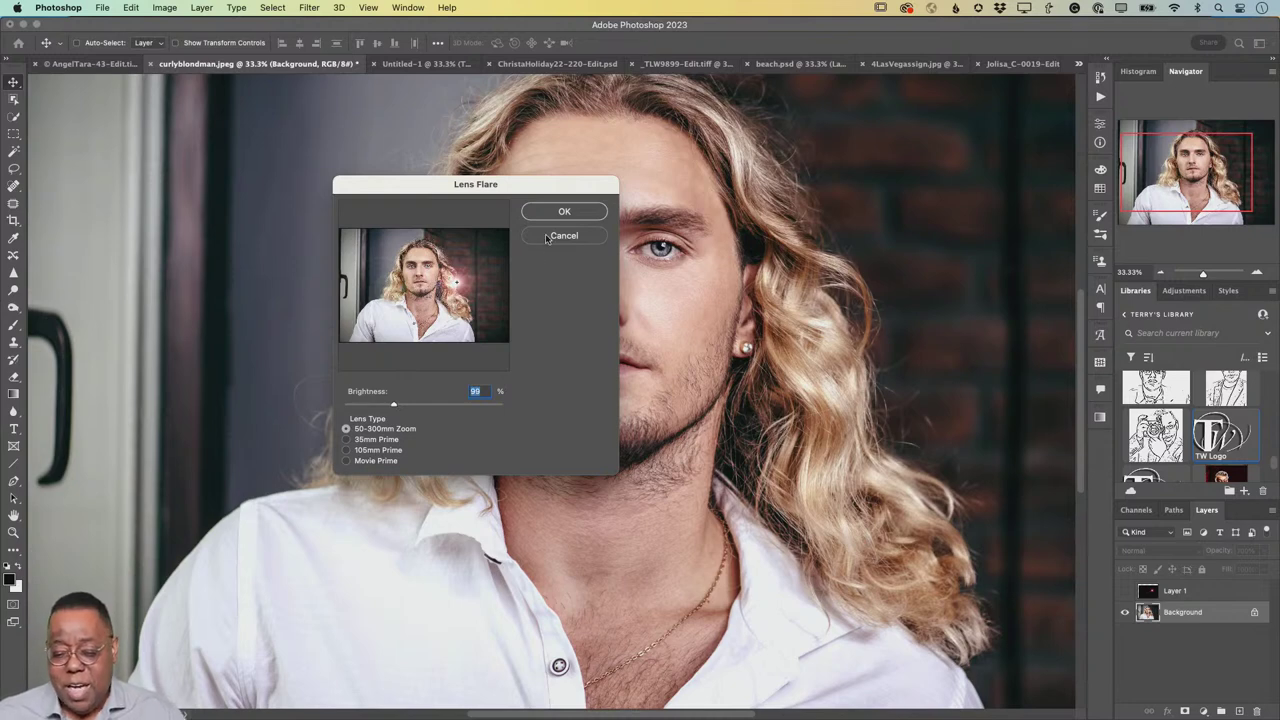
left_click(347, 450)
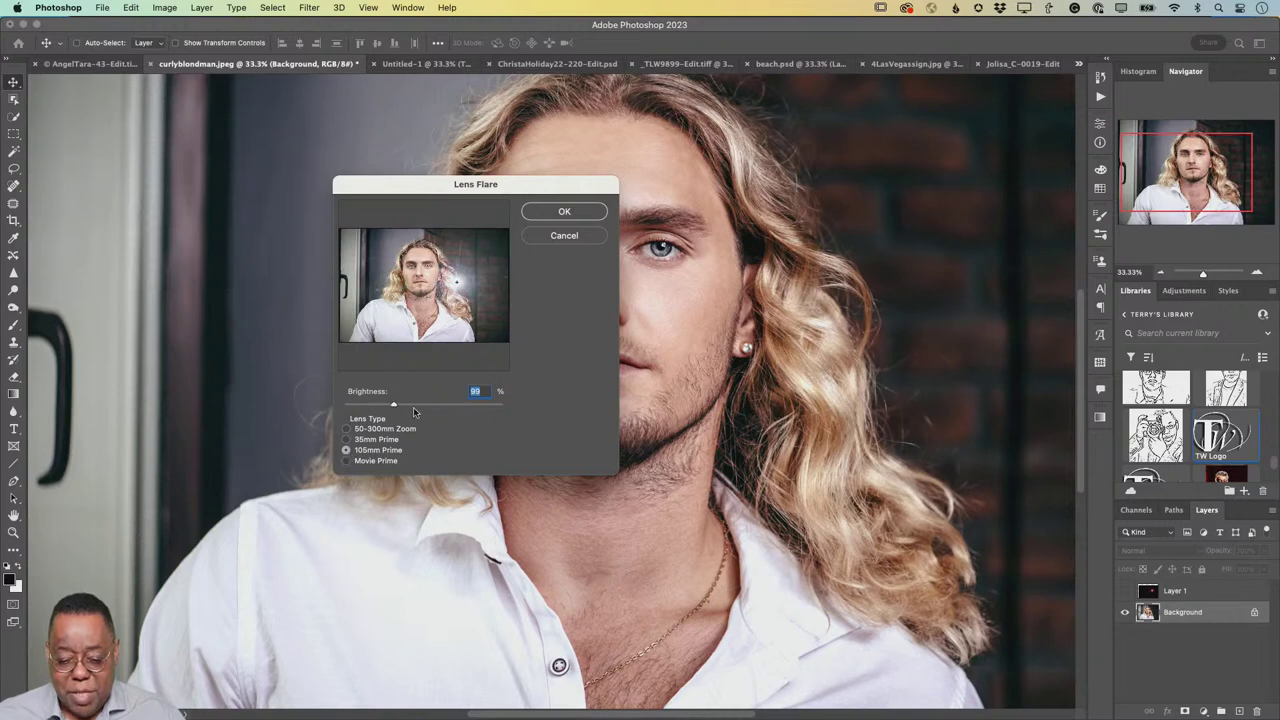
left_click_drag(393, 405, 381, 410)
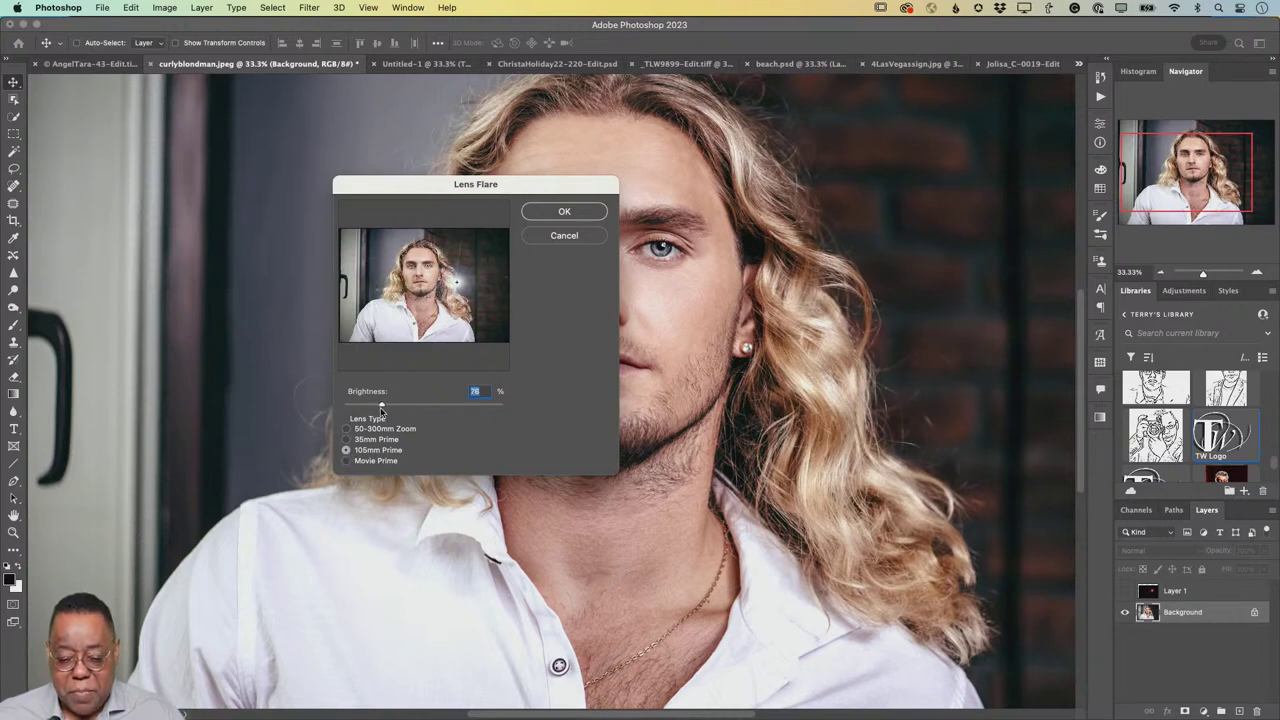
left_click(565, 211)
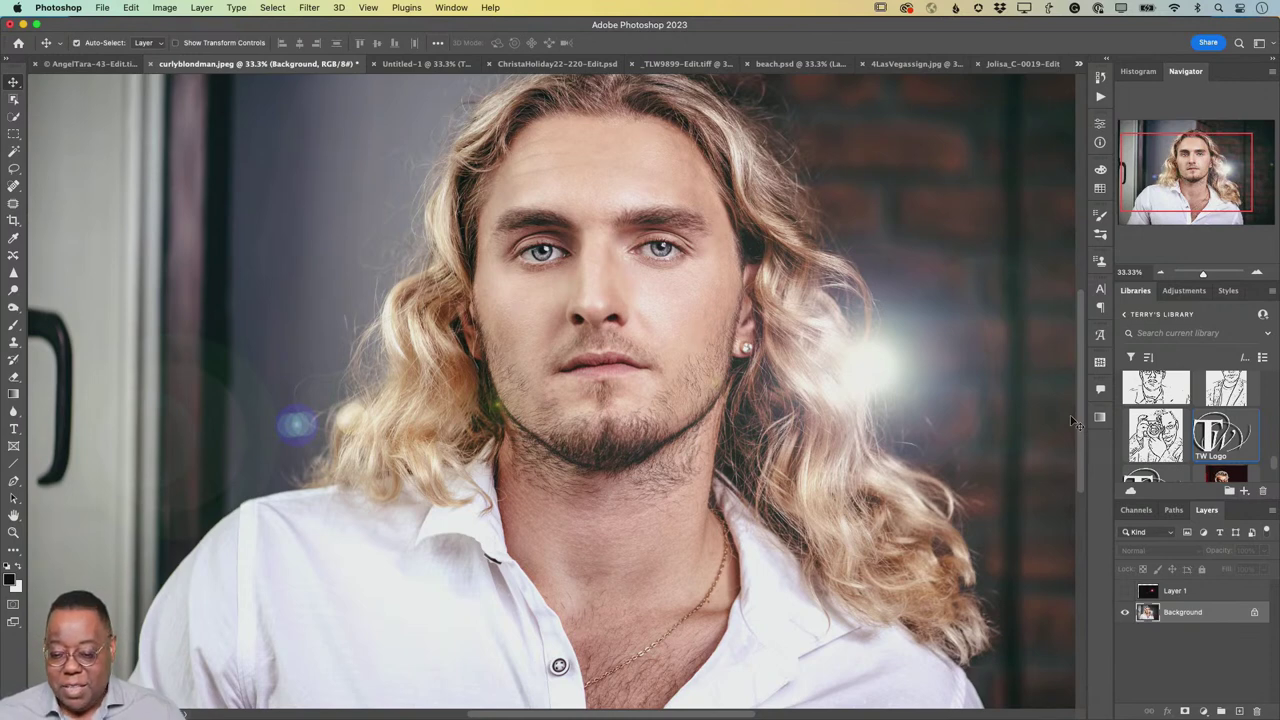
- Show Layer 1 again, select it and move its red lens flare higher beside the man's hair
left_click(1124, 591)
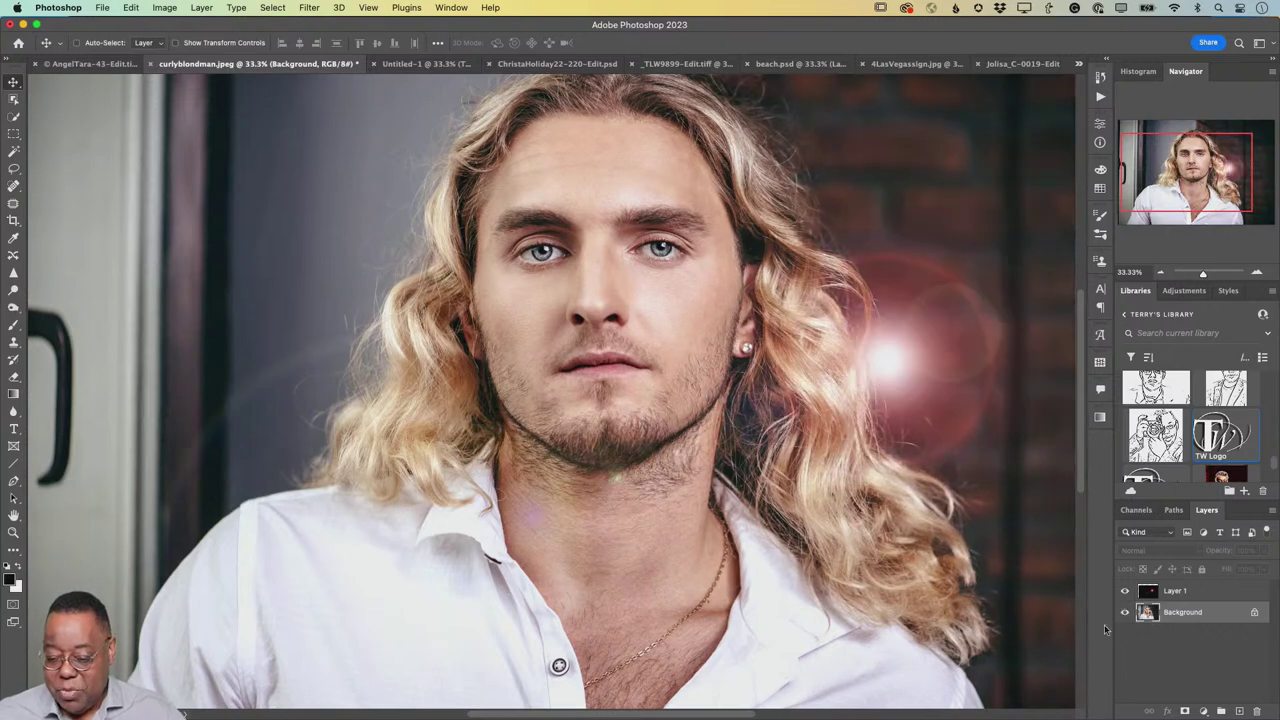
left_click(891, 384)
left_click(662, 270)
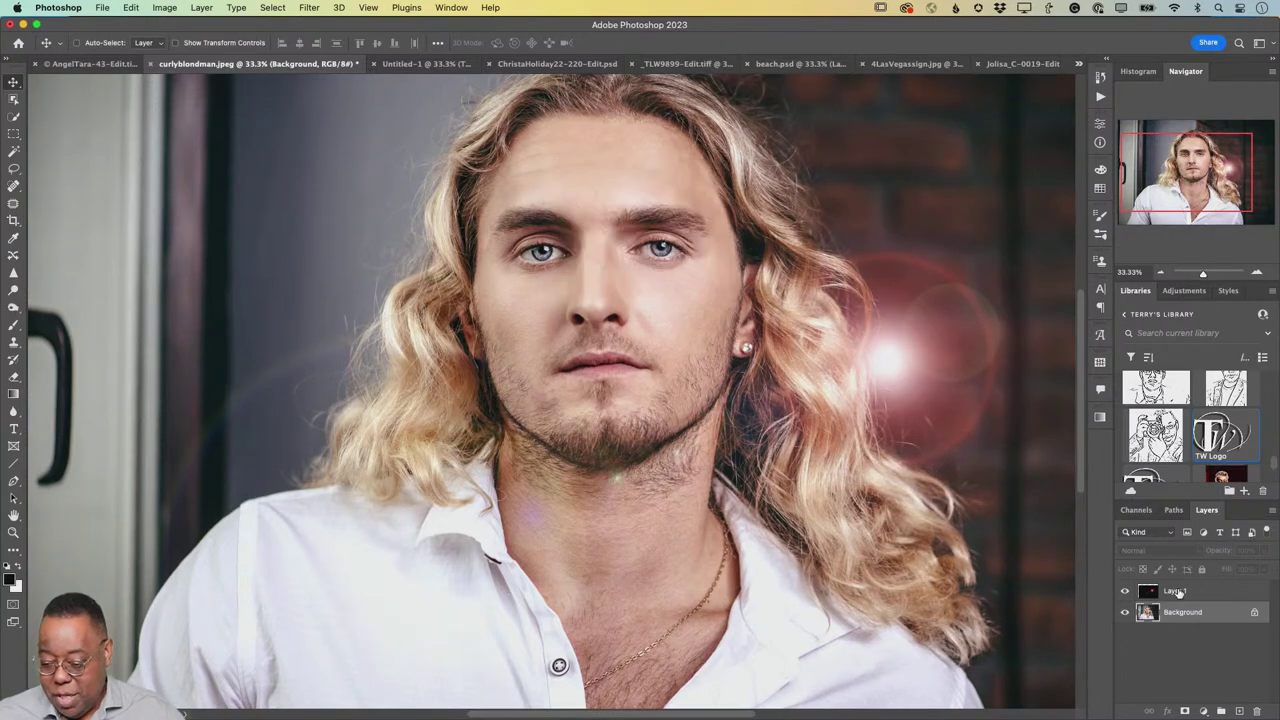
left_click(1176, 591)
left_click_drag(880, 415, 896, 336)
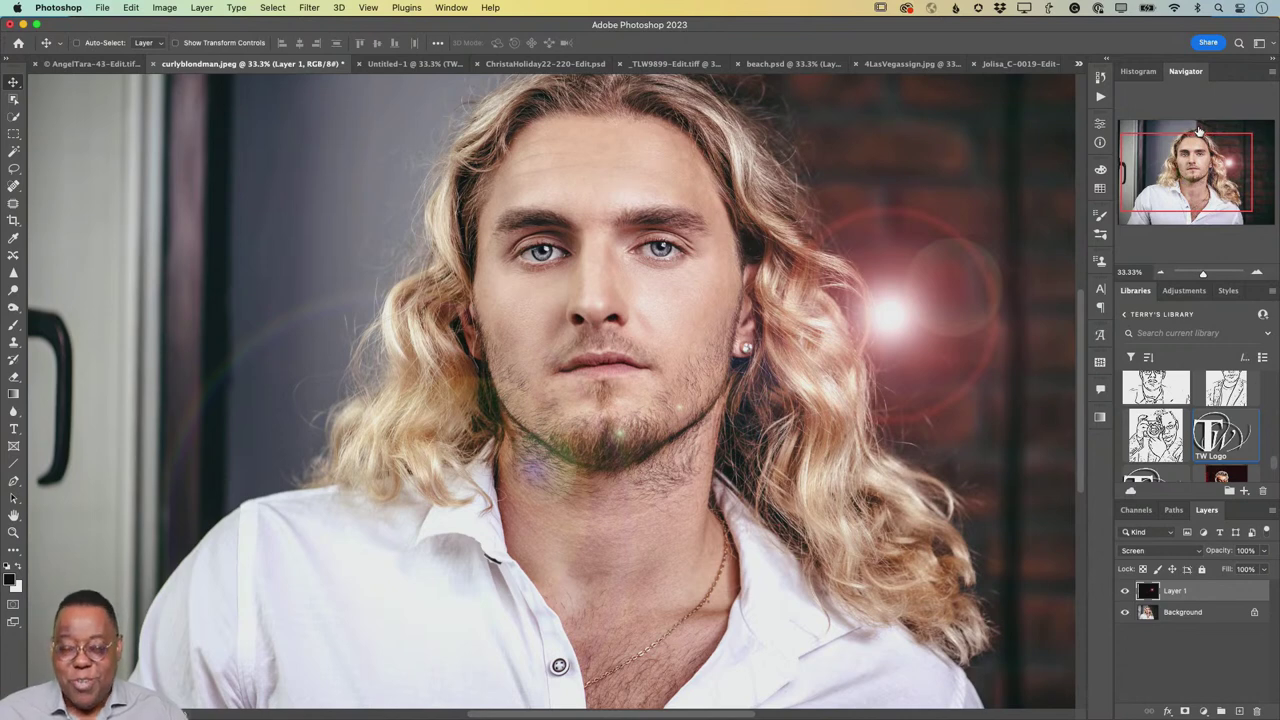
- Open the Discover search, skip its tour, search for "sharpen" and activate the Sharpen Tool from the results
left_click(1238, 45)
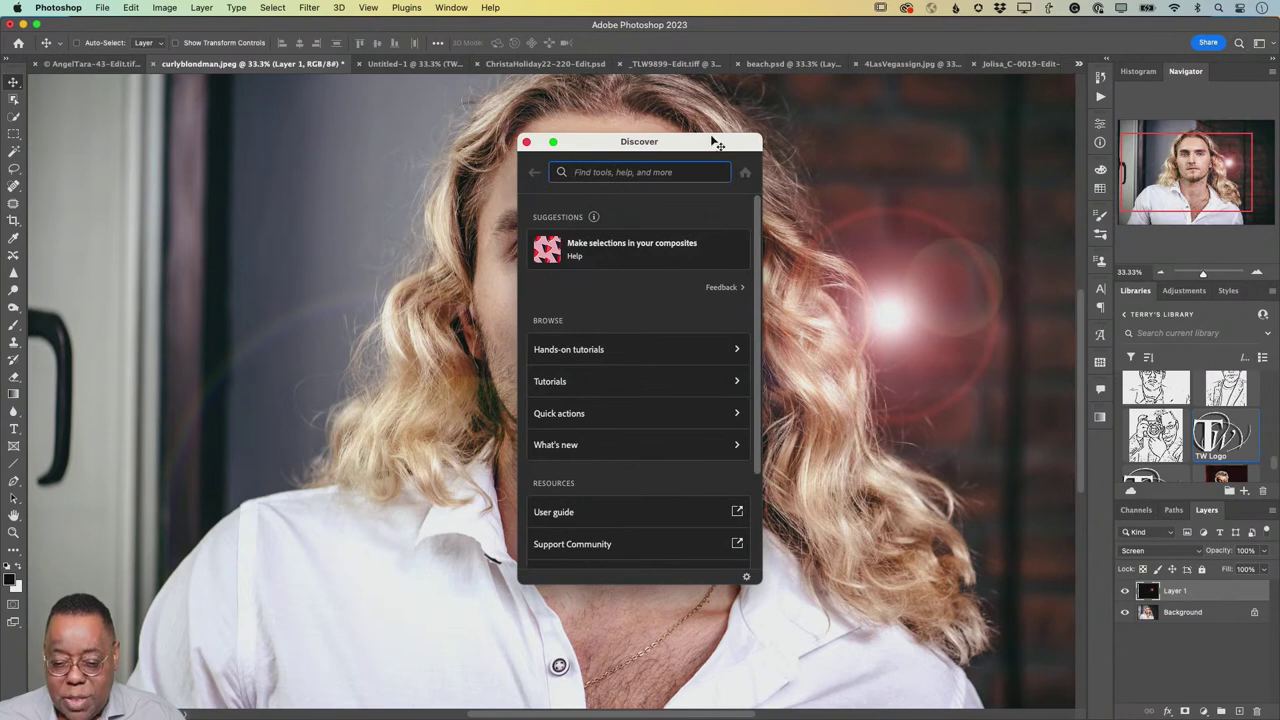
left_click_drag(717, 143, 977, 135)
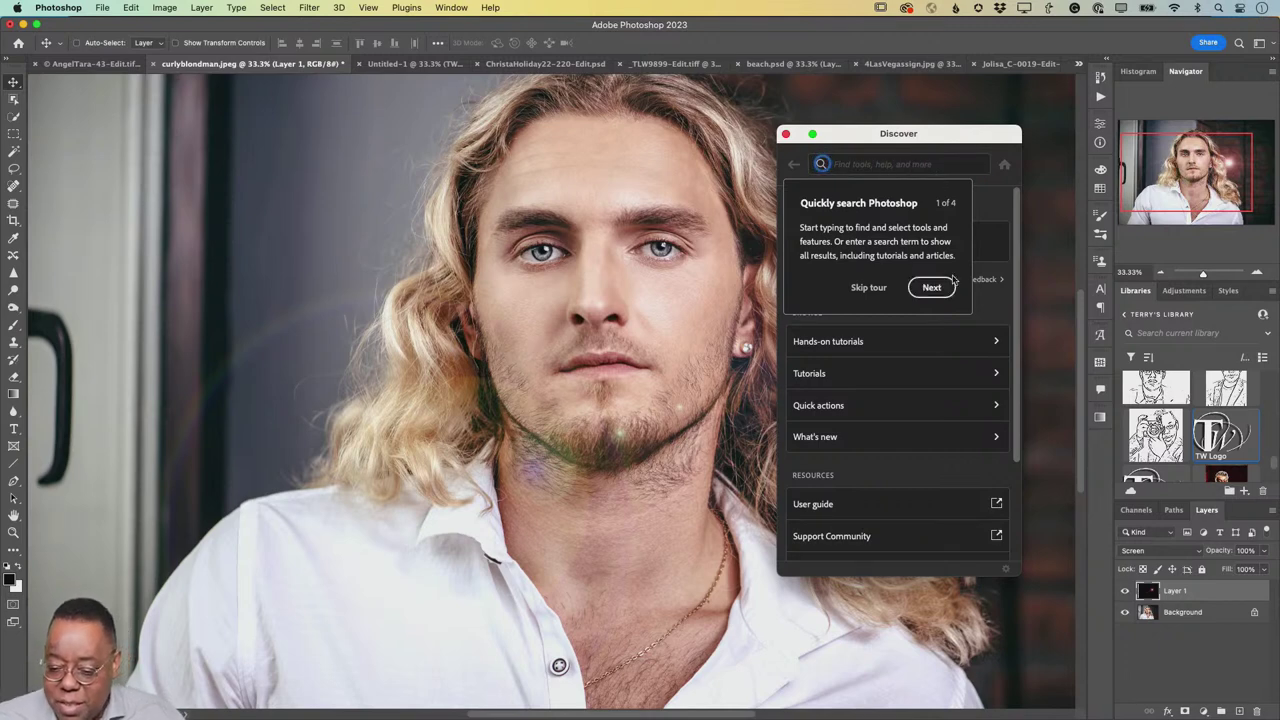
left_click(868, 287)
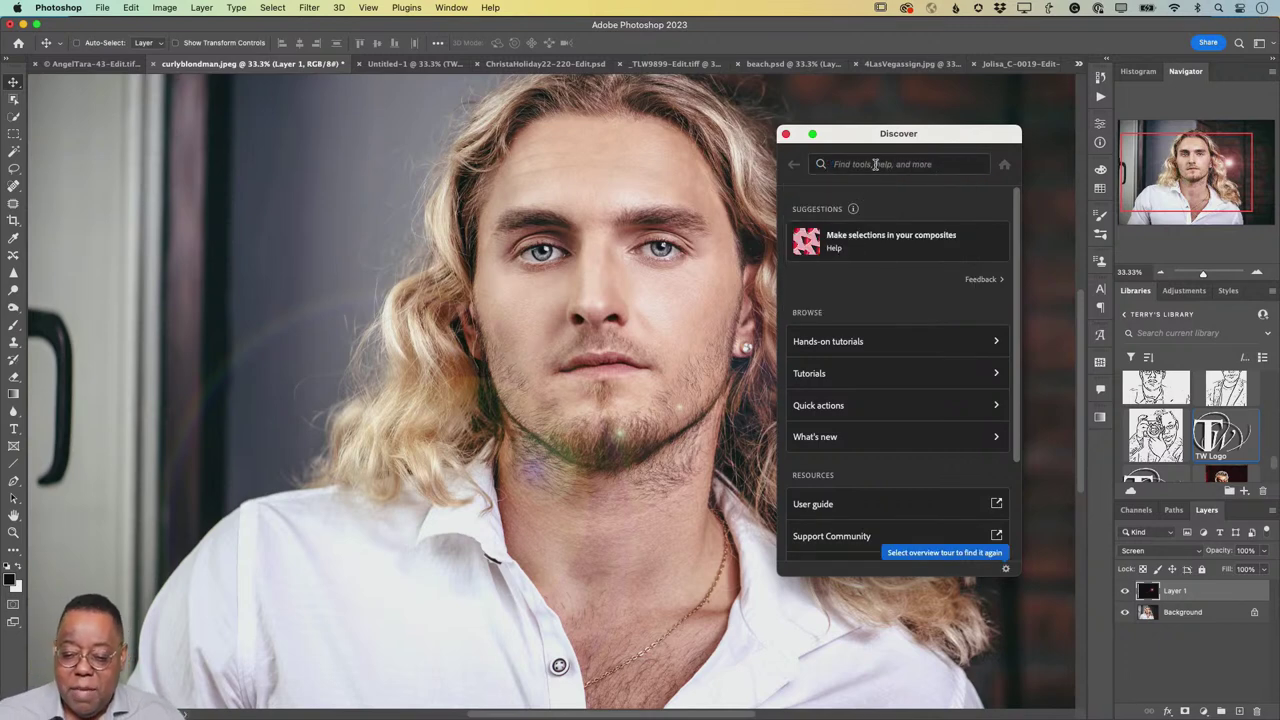
left_click(875, 165)
type("sharpen")
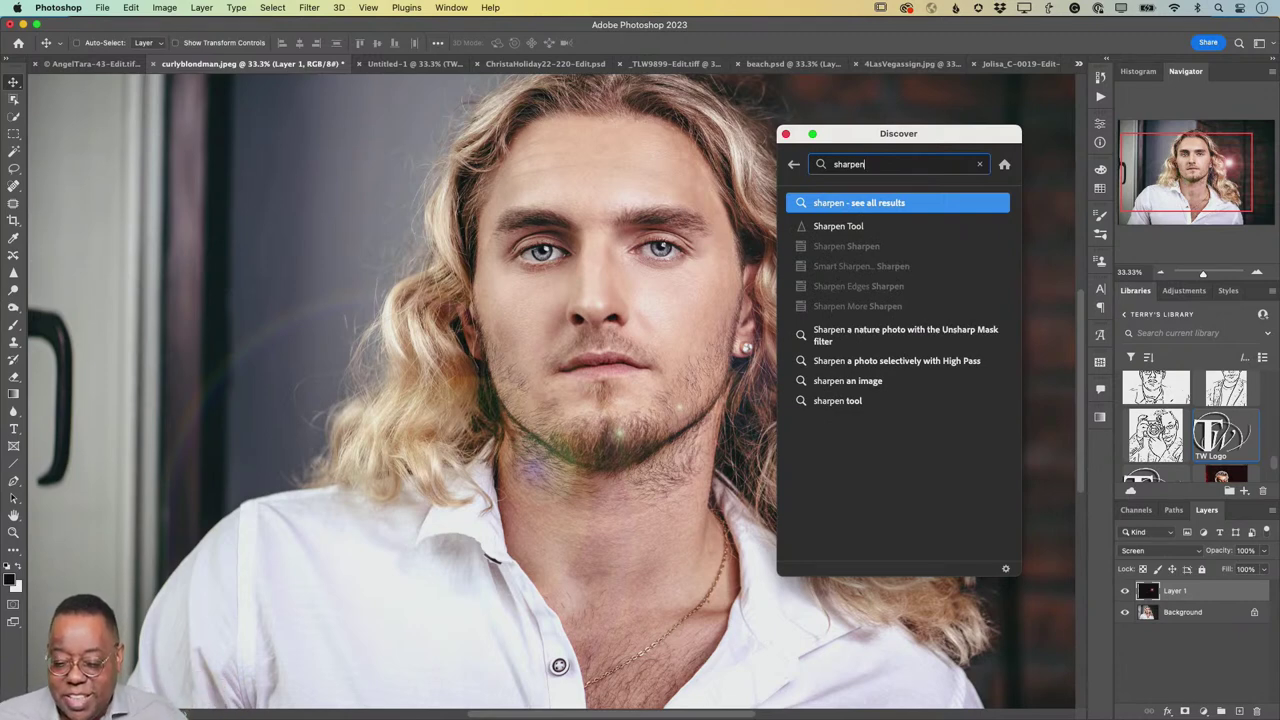
left_click(836, 229)
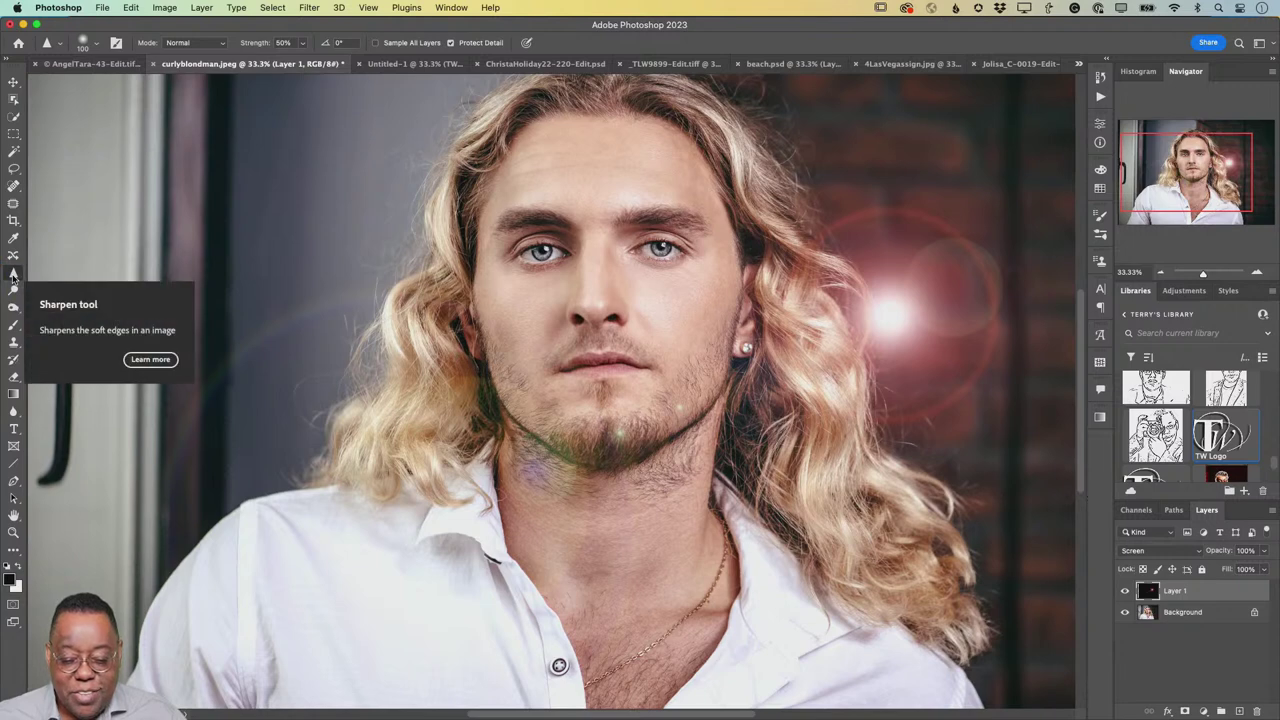
- Search Discover for "lens flare" and apply the Add lens flare quick action to Layer 1
scroll(468, 276, "left", 2)
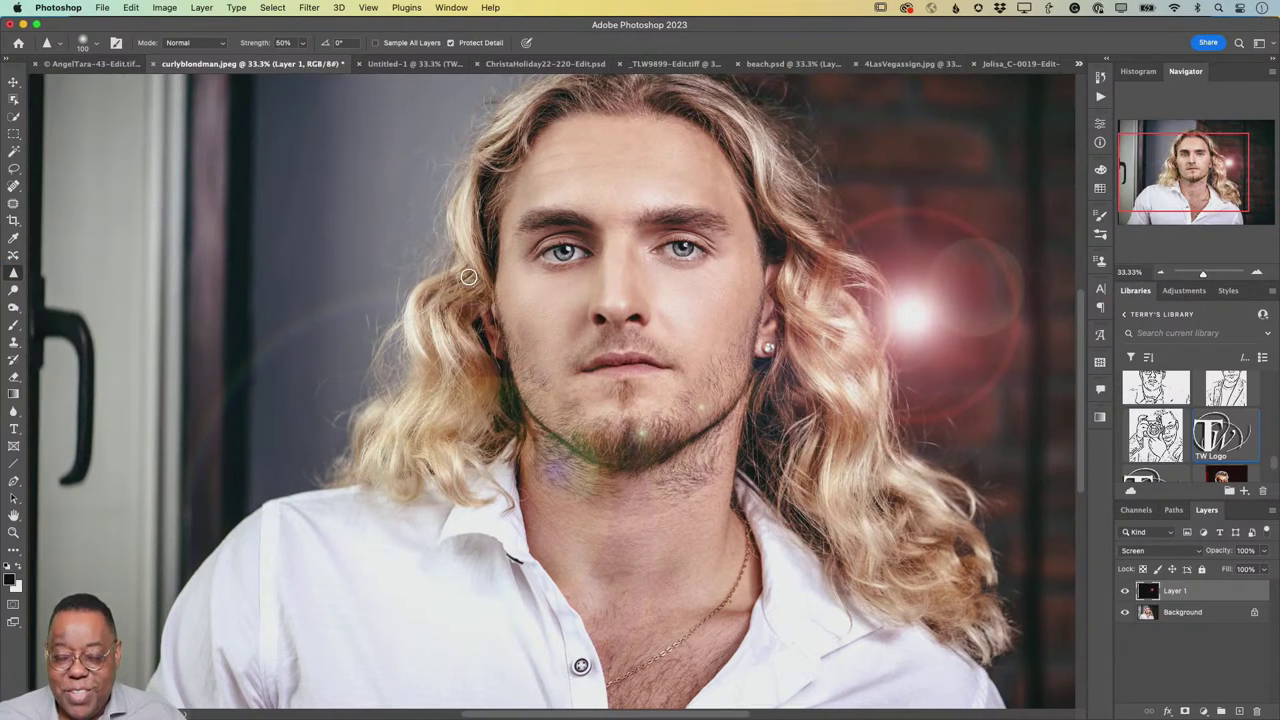
left_click(1237, 43)
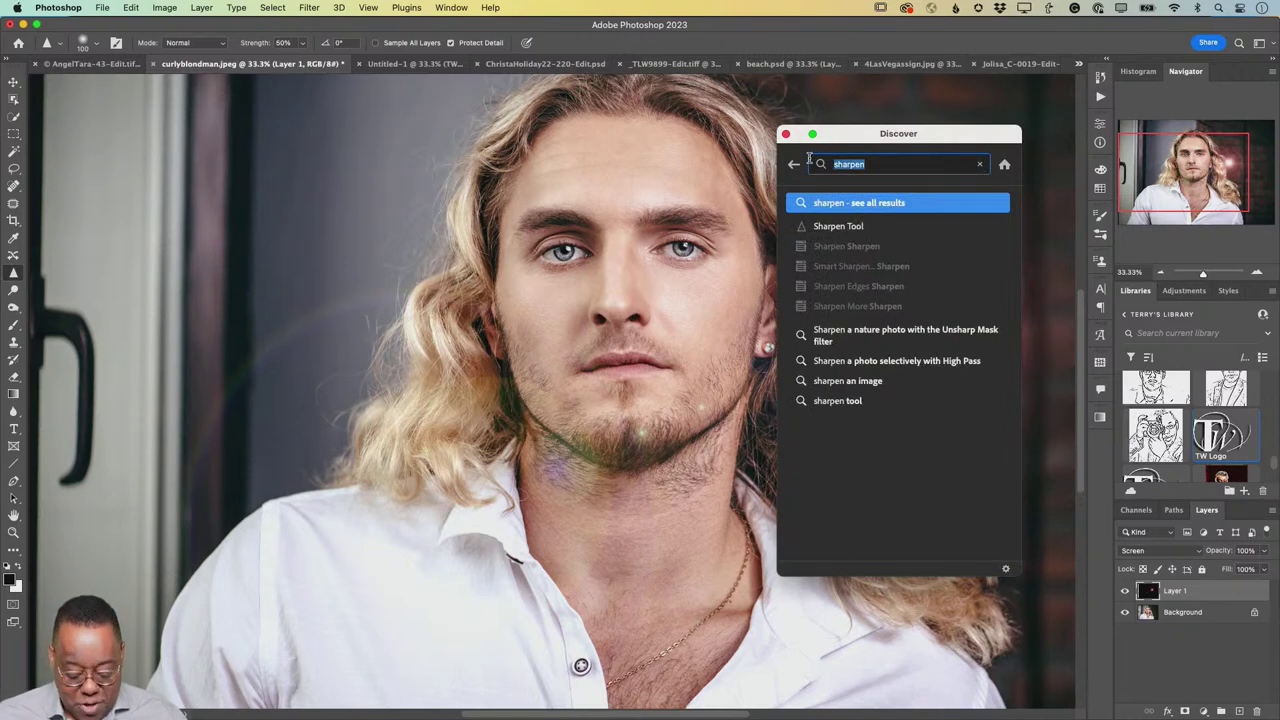
type("lens fl")
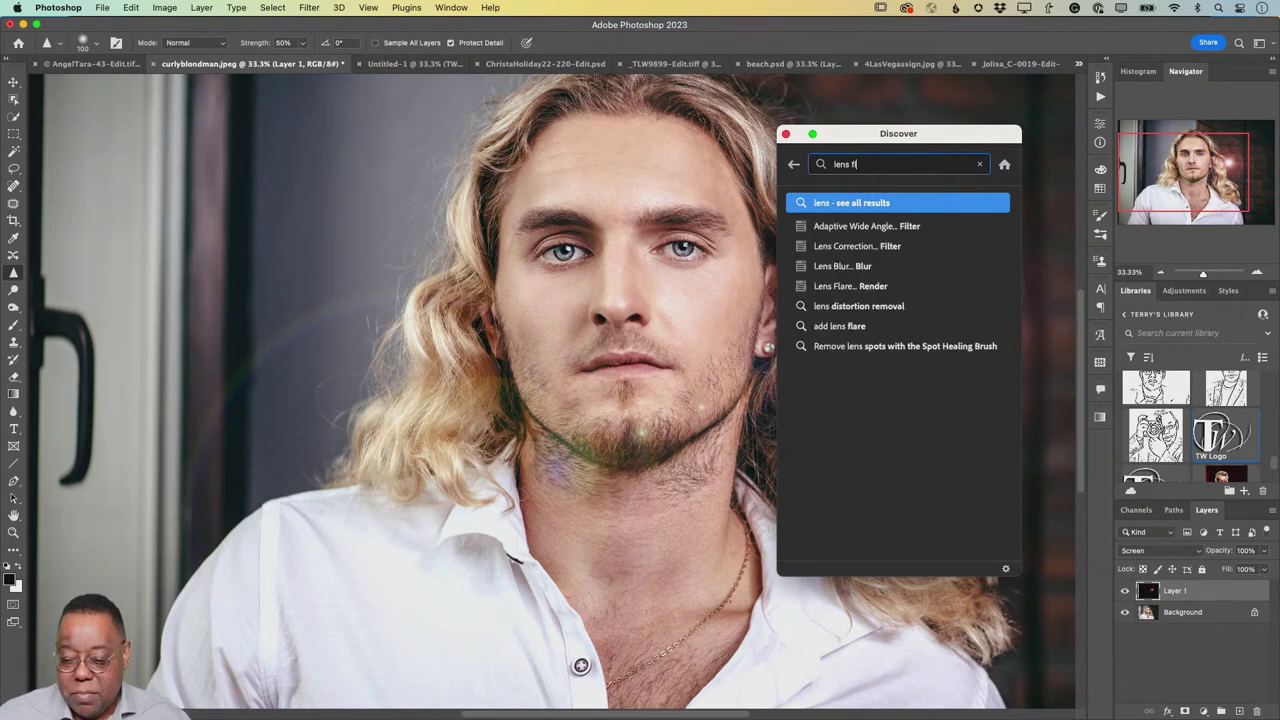
type("a")
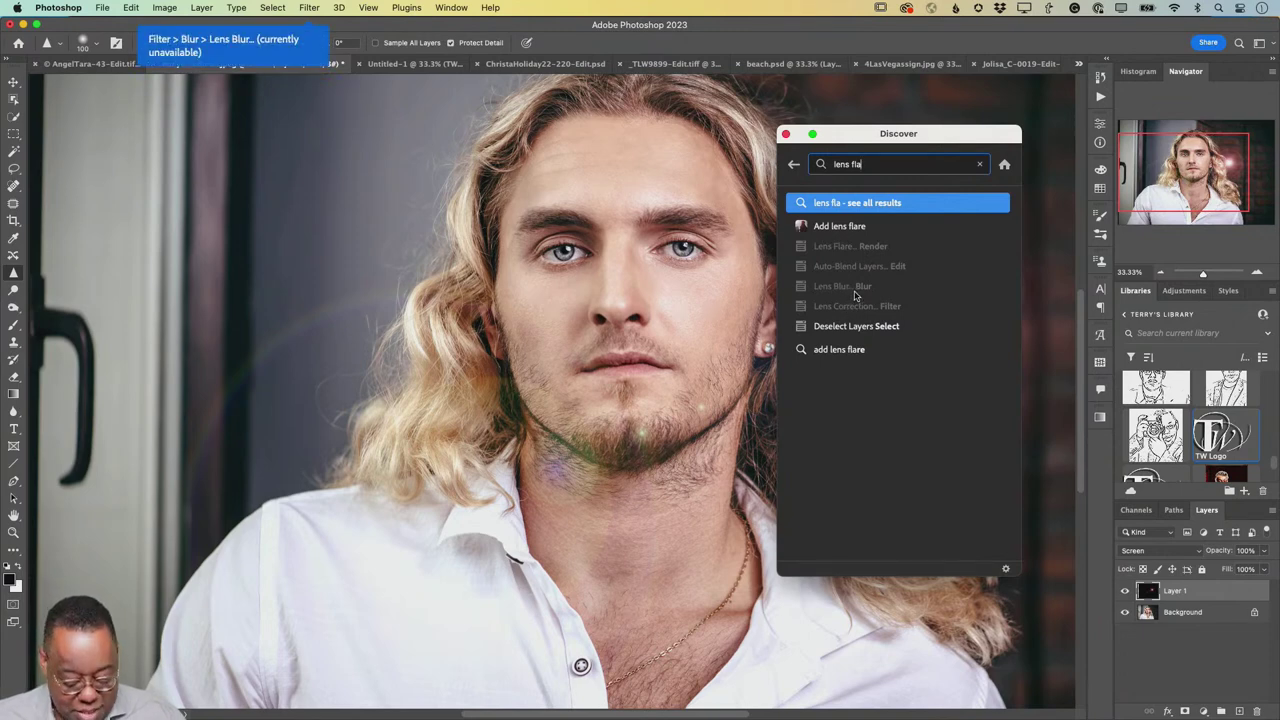
type("re")
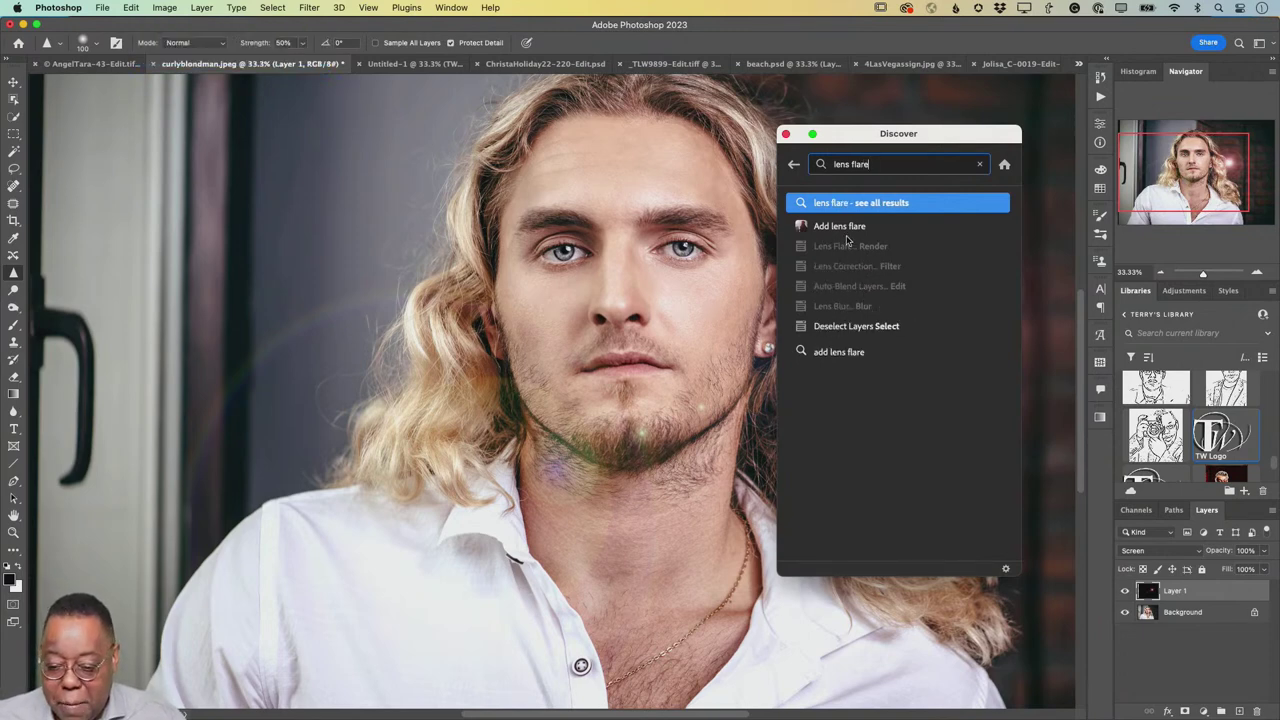
left_click(846, 228)
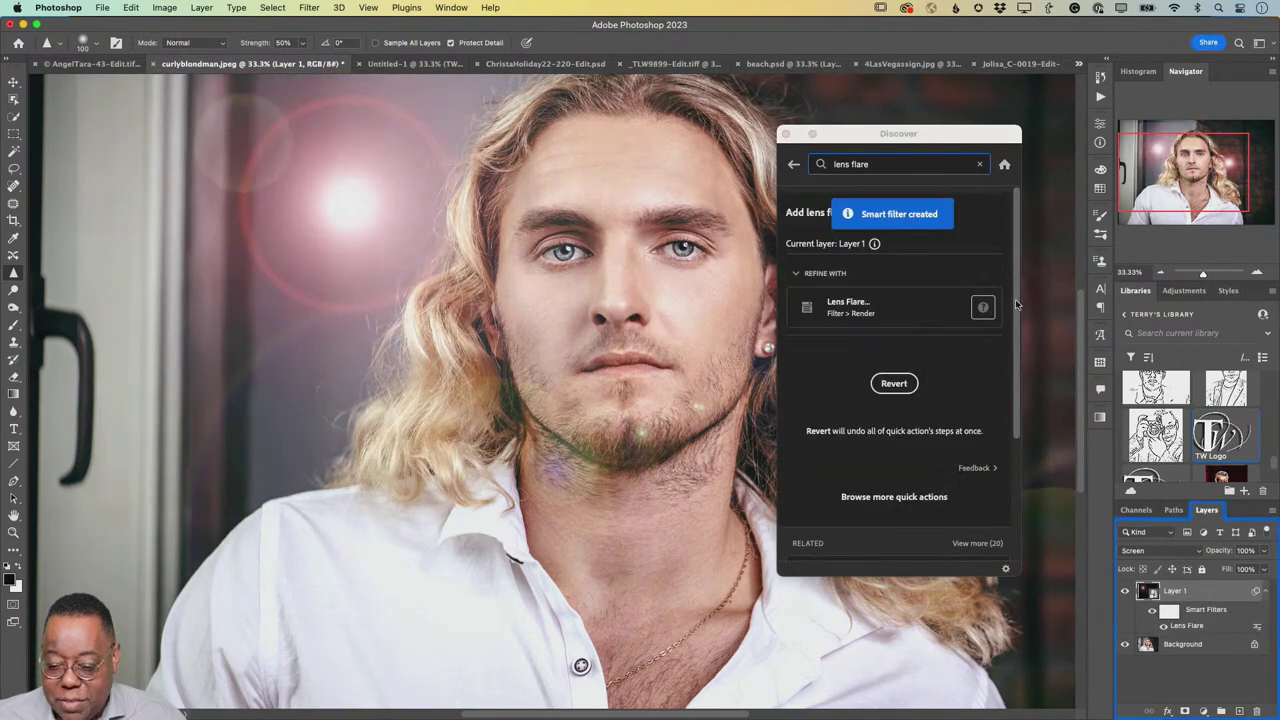
- Hide the Smart Filters on Layer 1 and close Discover
left_click(983, 307)
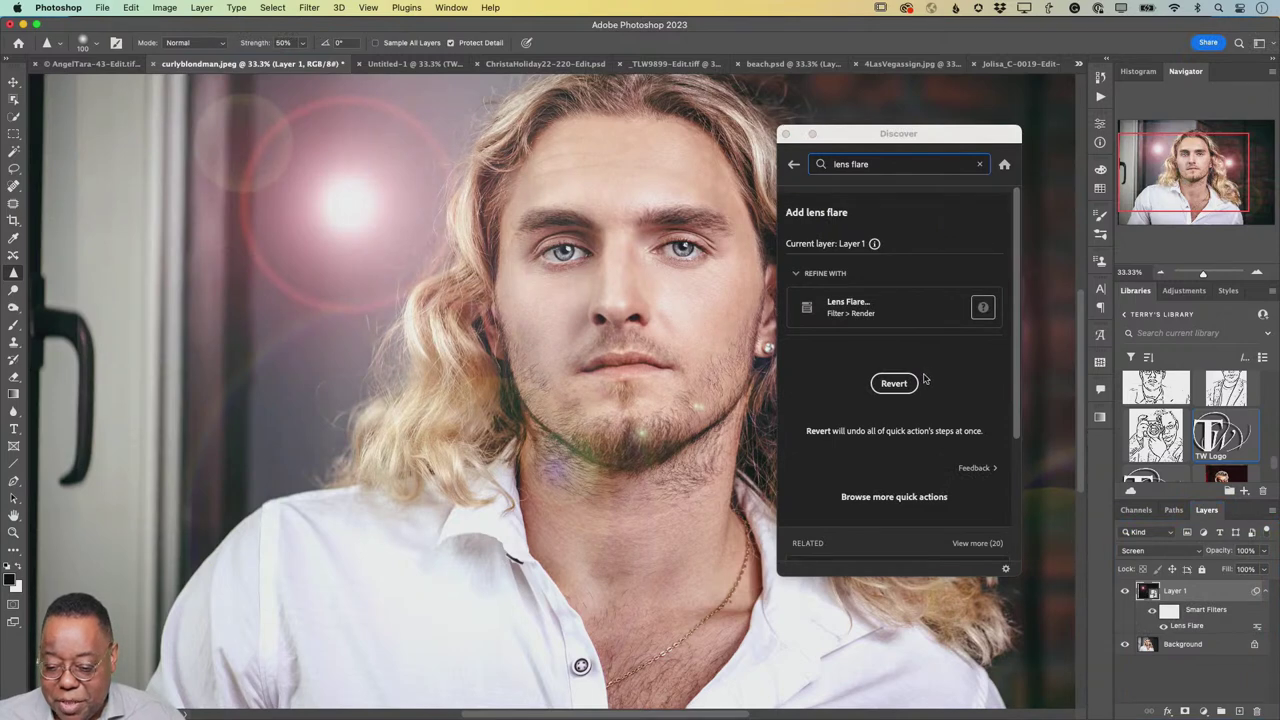
mouse_move(879, 301)
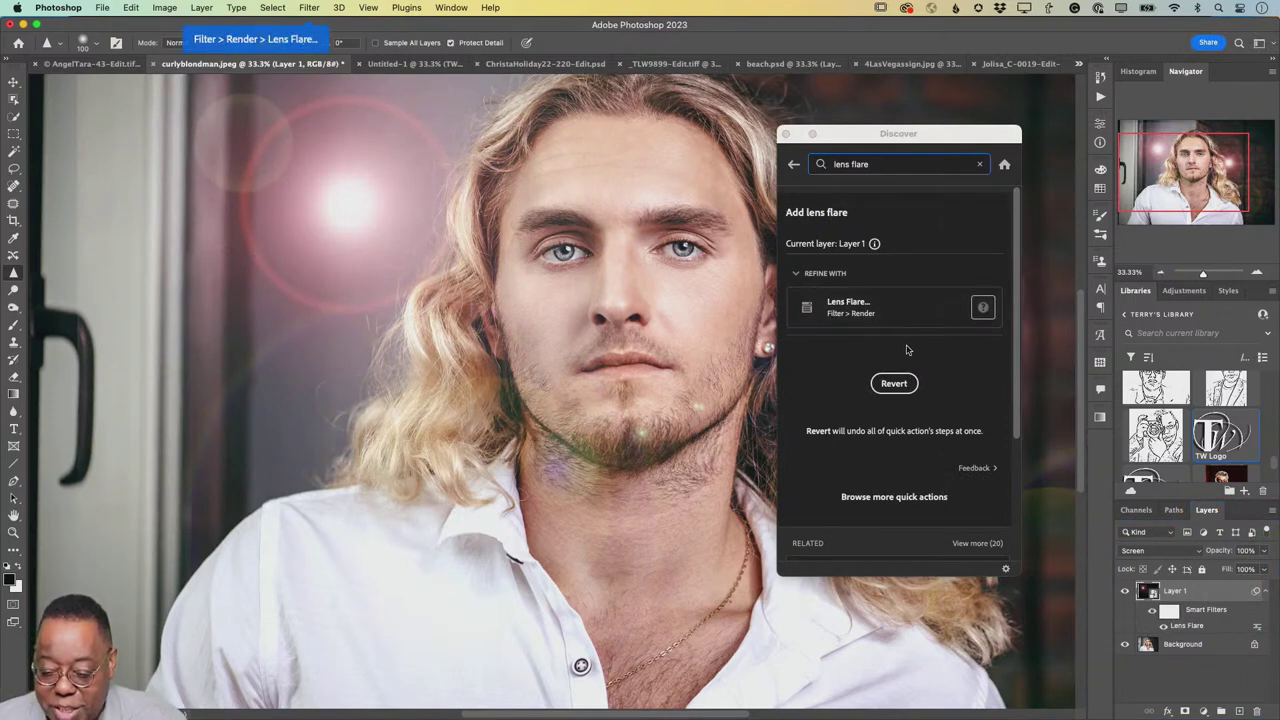
scroll(1027, 421, "up", 3)
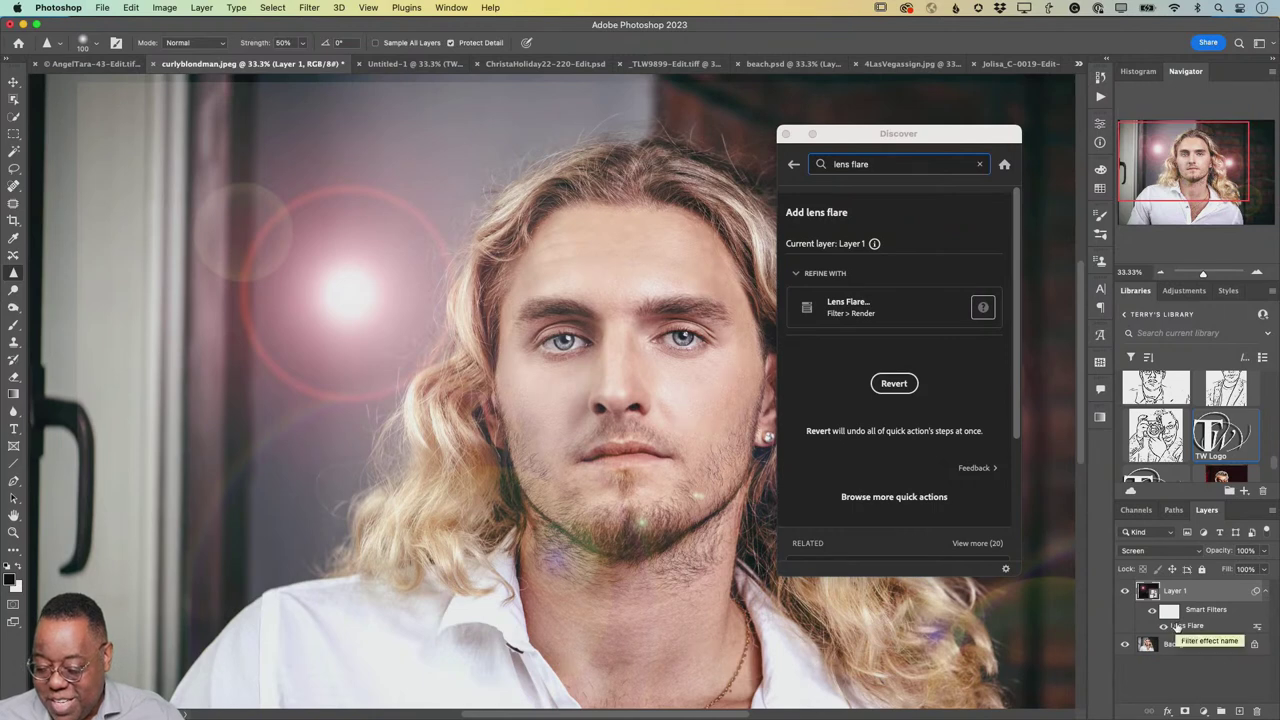
left_click(1151, 611)
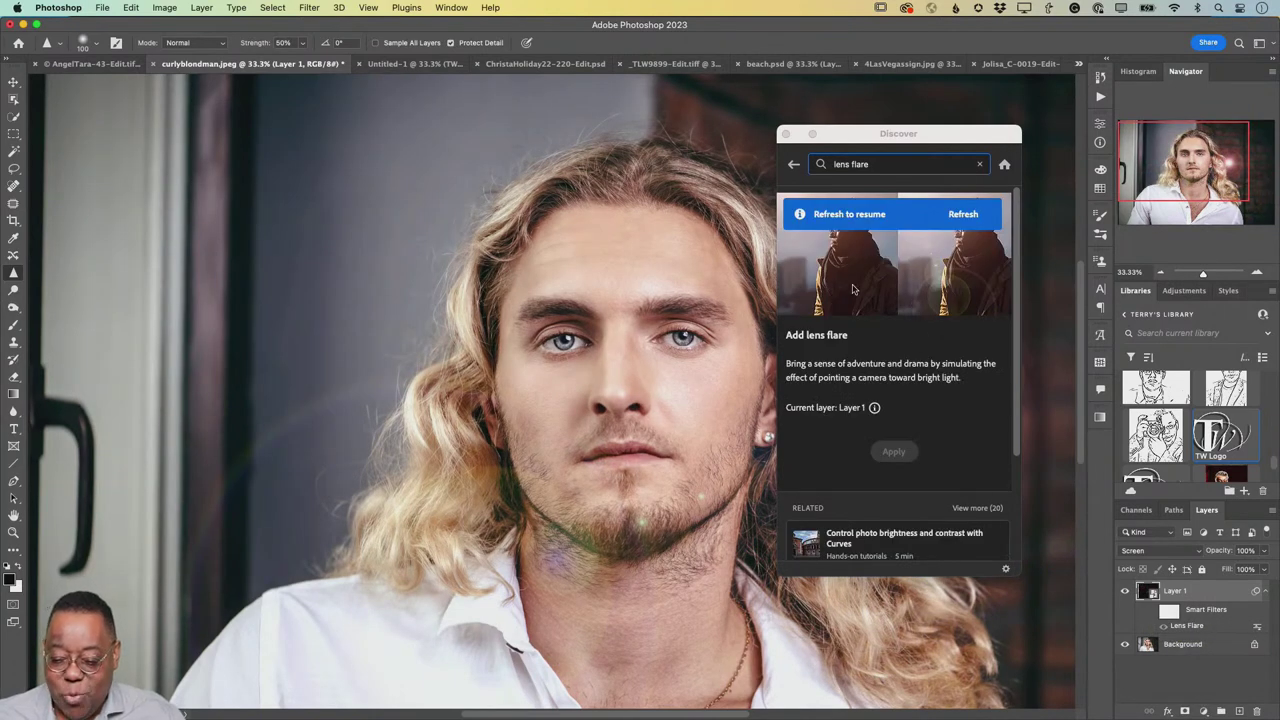
left_click(794, 166)
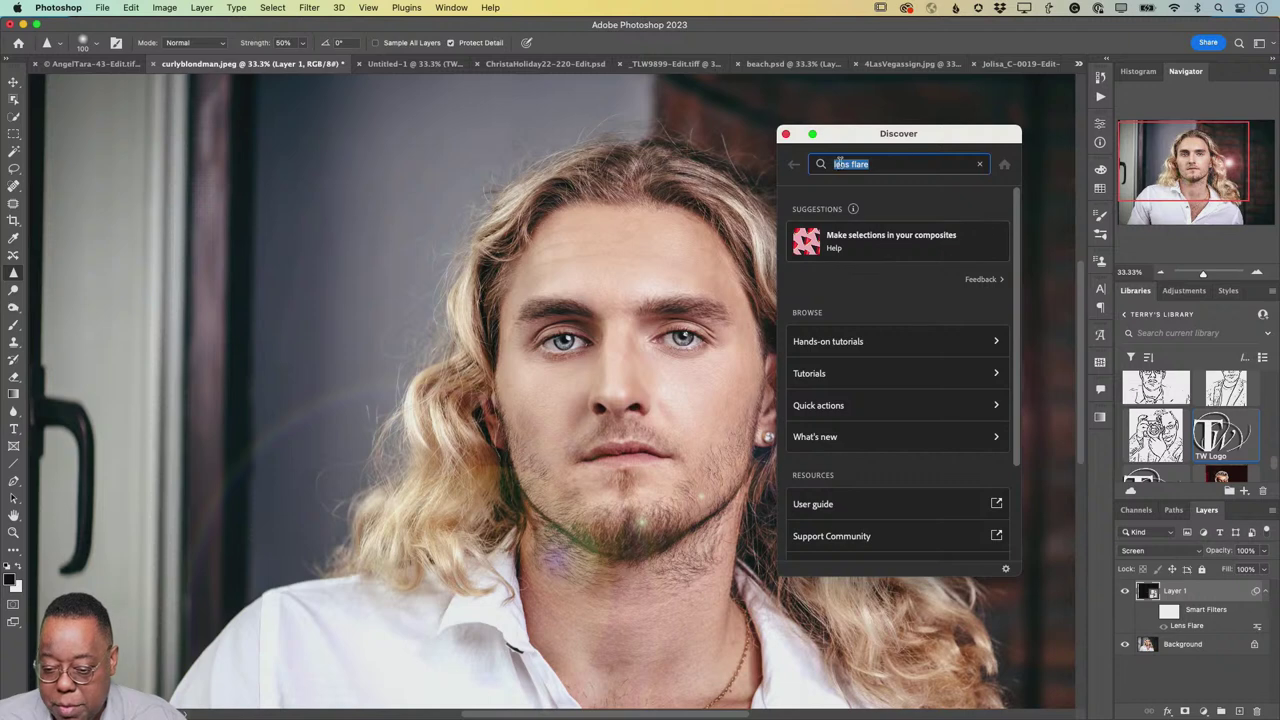
left_click(786, 134)
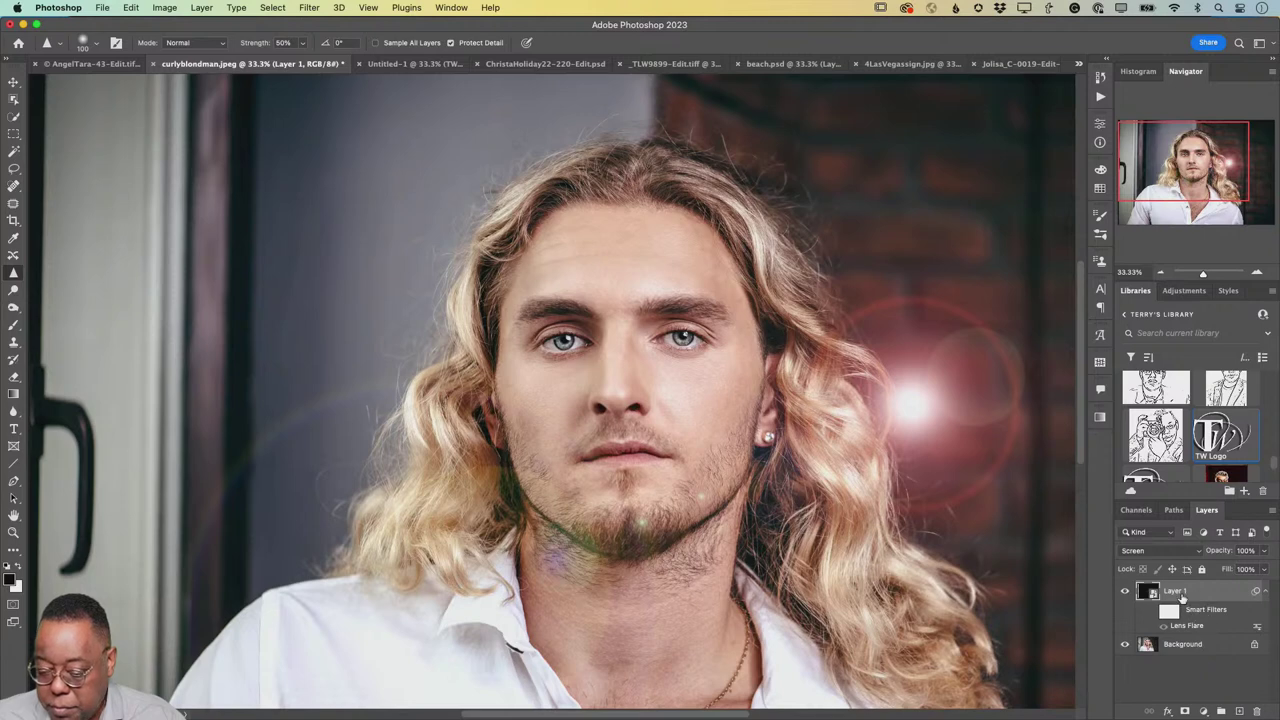
- Add a horizontal text layer reading "Fabio" in the dark area beside the man's head
mouse_move(1181, 716)
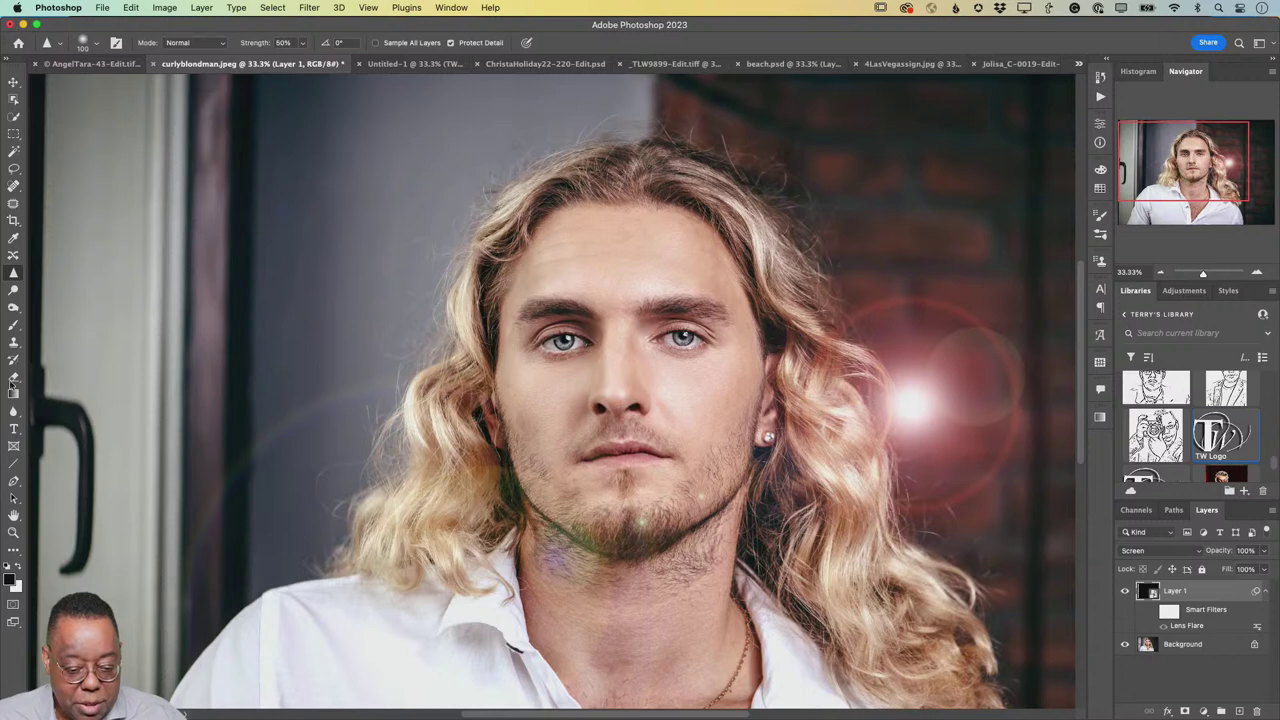
left_click(13, 428)
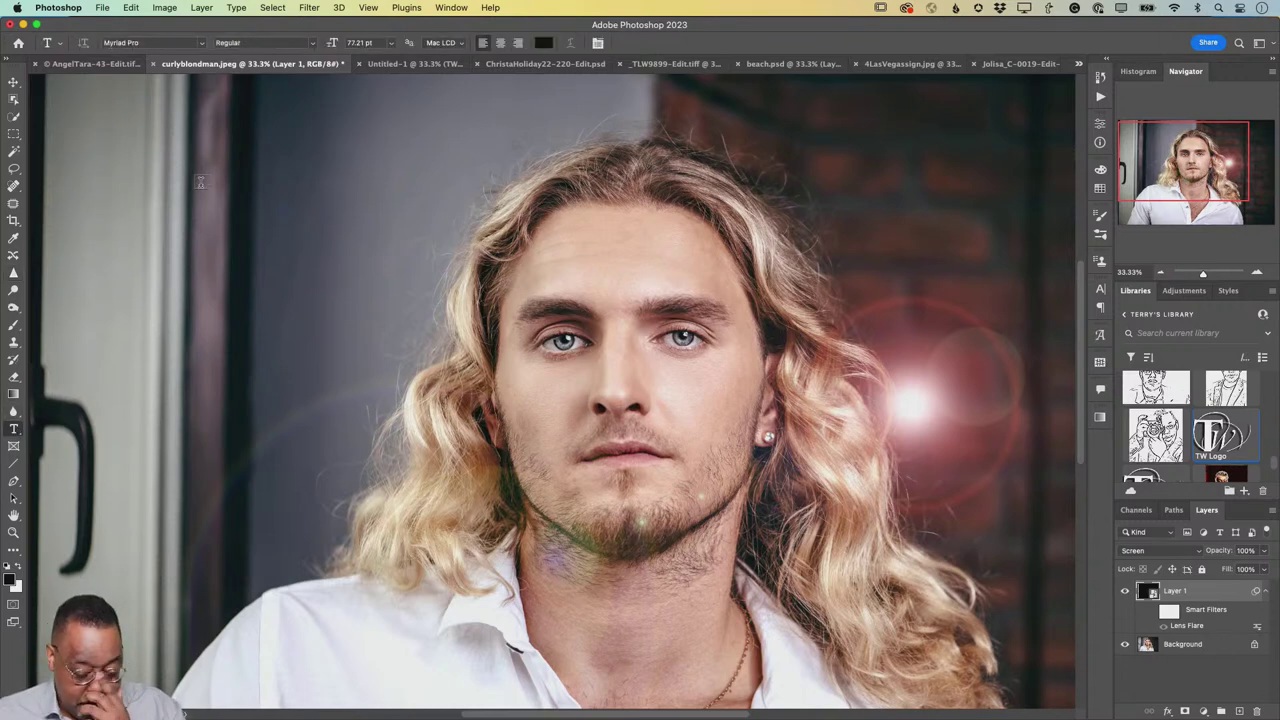
left_click(200, 182)
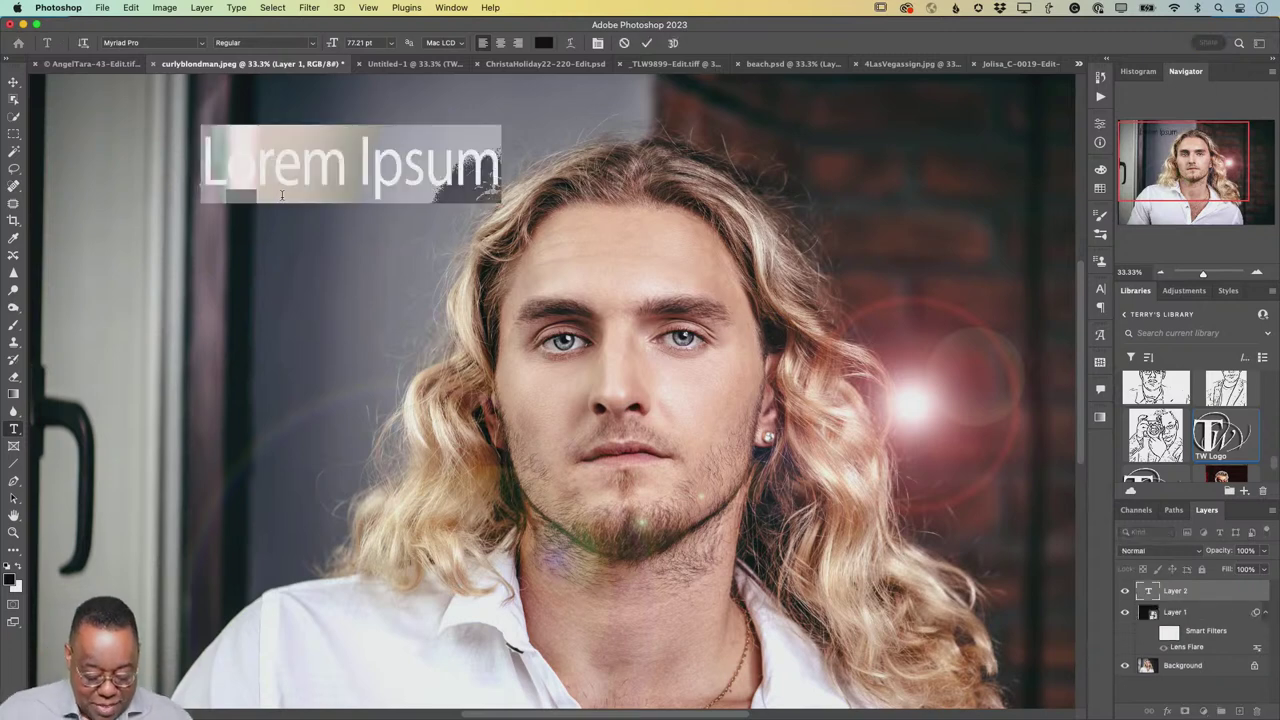
type("Fabio")
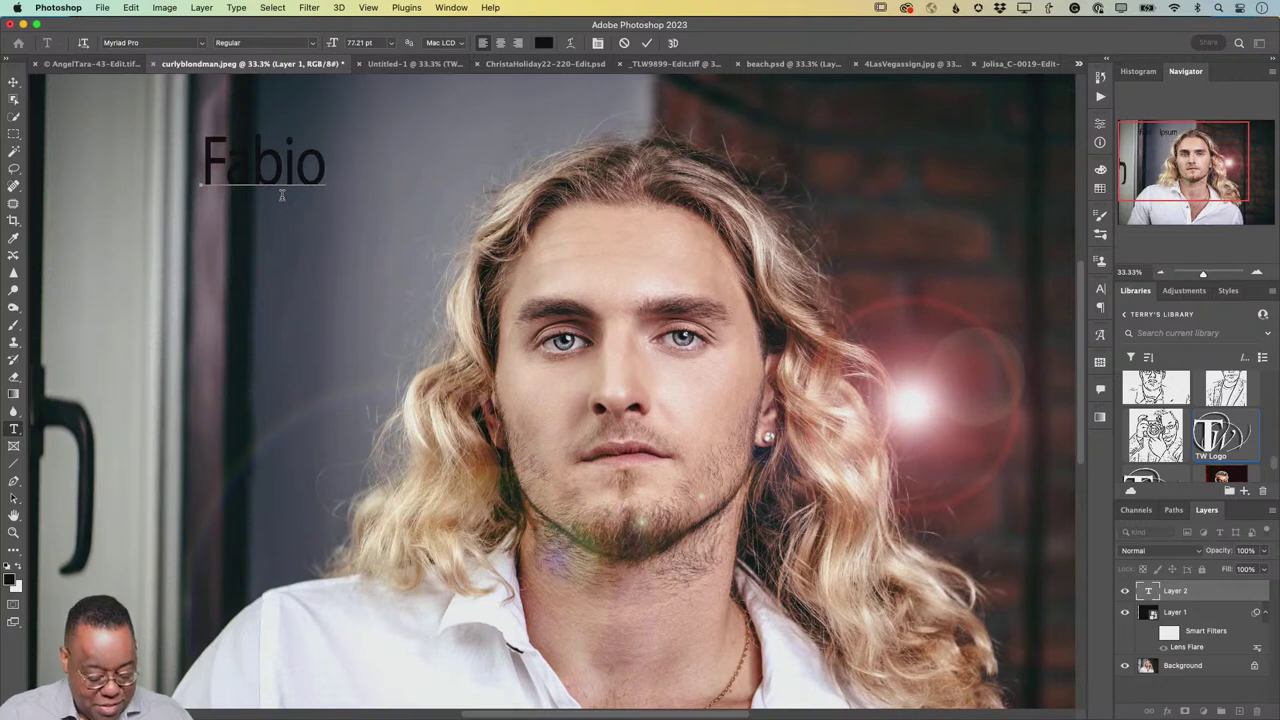
- Set the whole word's colour to white (ffffff) and scale the text up to about 155 pt
key("super+a")
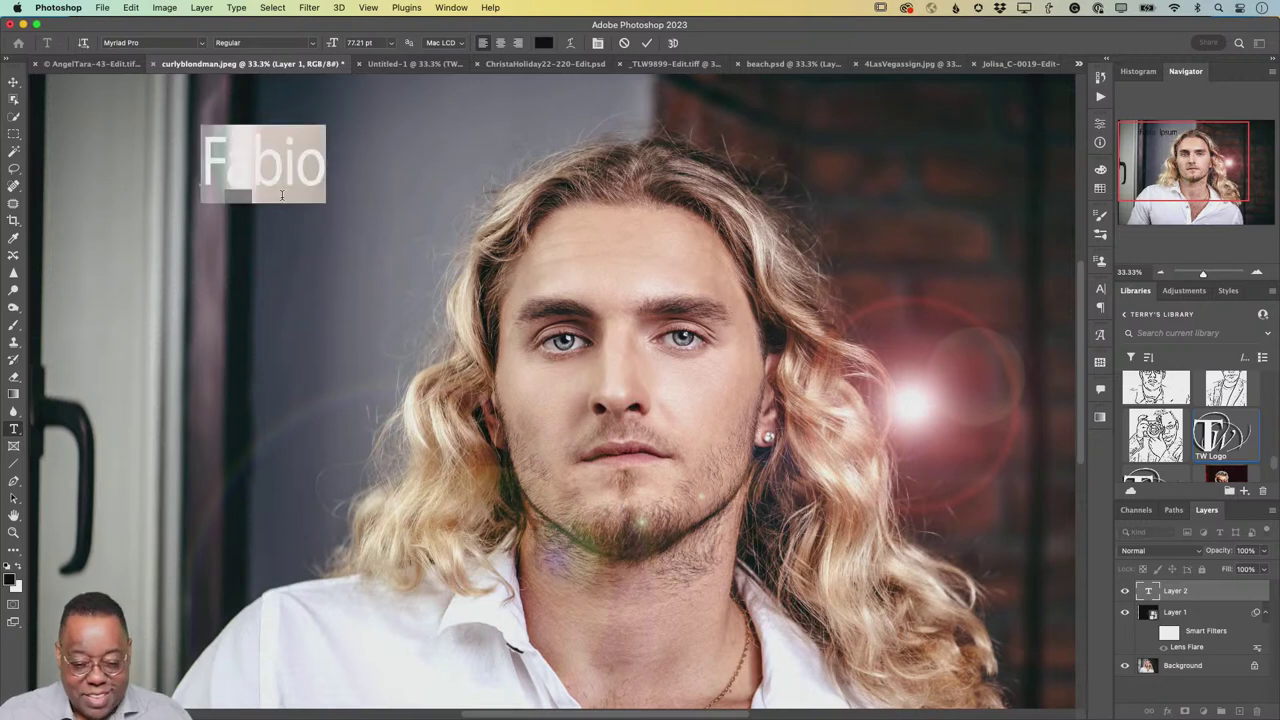
left_click(543, 42)
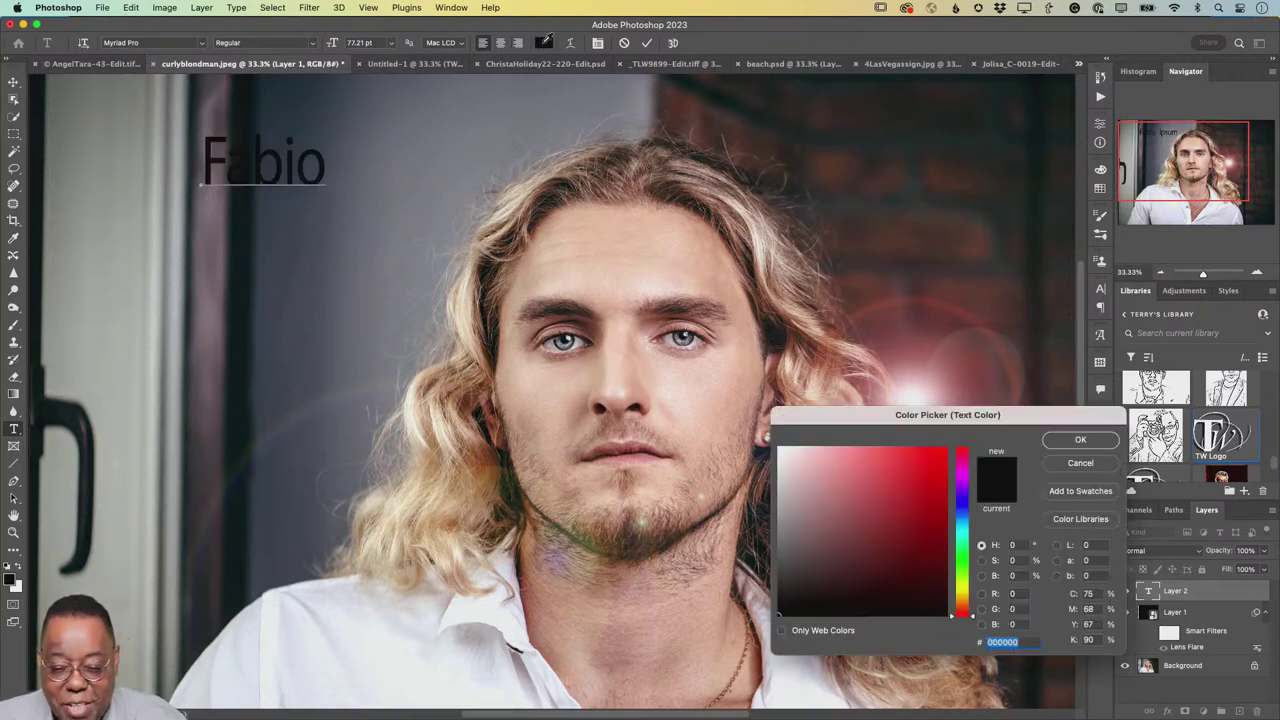
left_click_drag(803, 462, 766, 438)
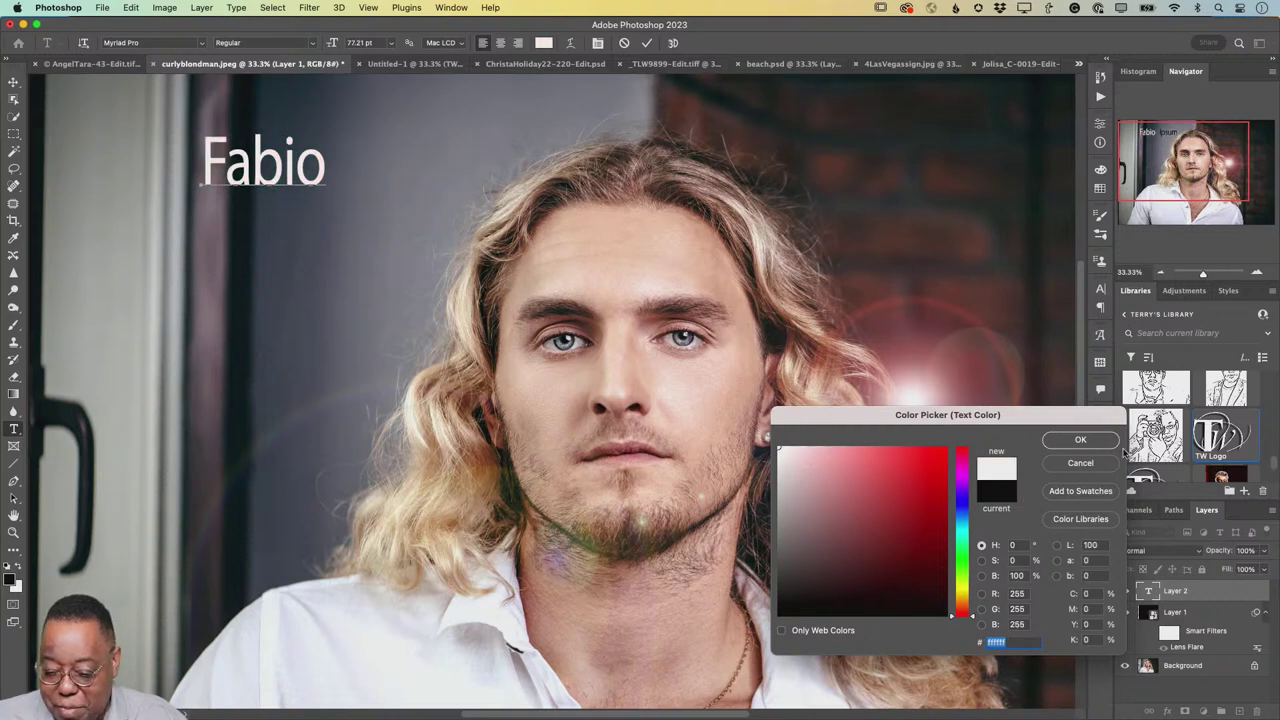
left_click(1096, 444)
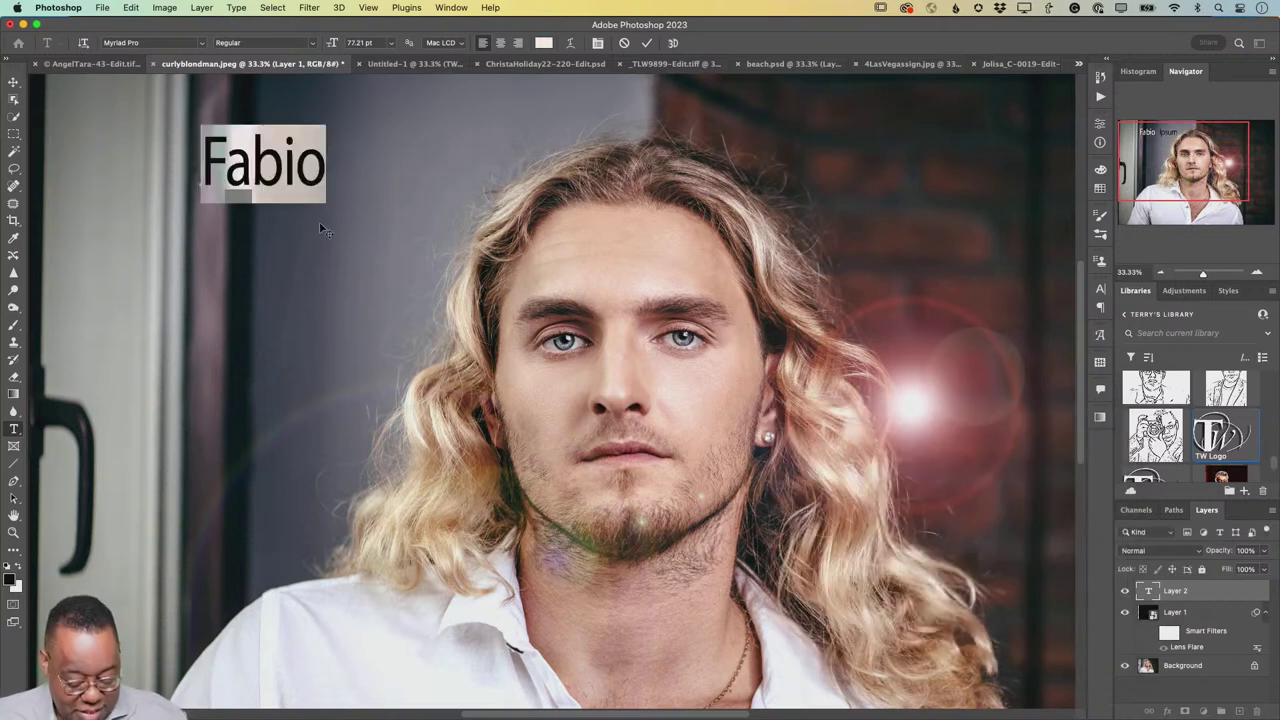
left_click_drag(327, 205, 450, 281)
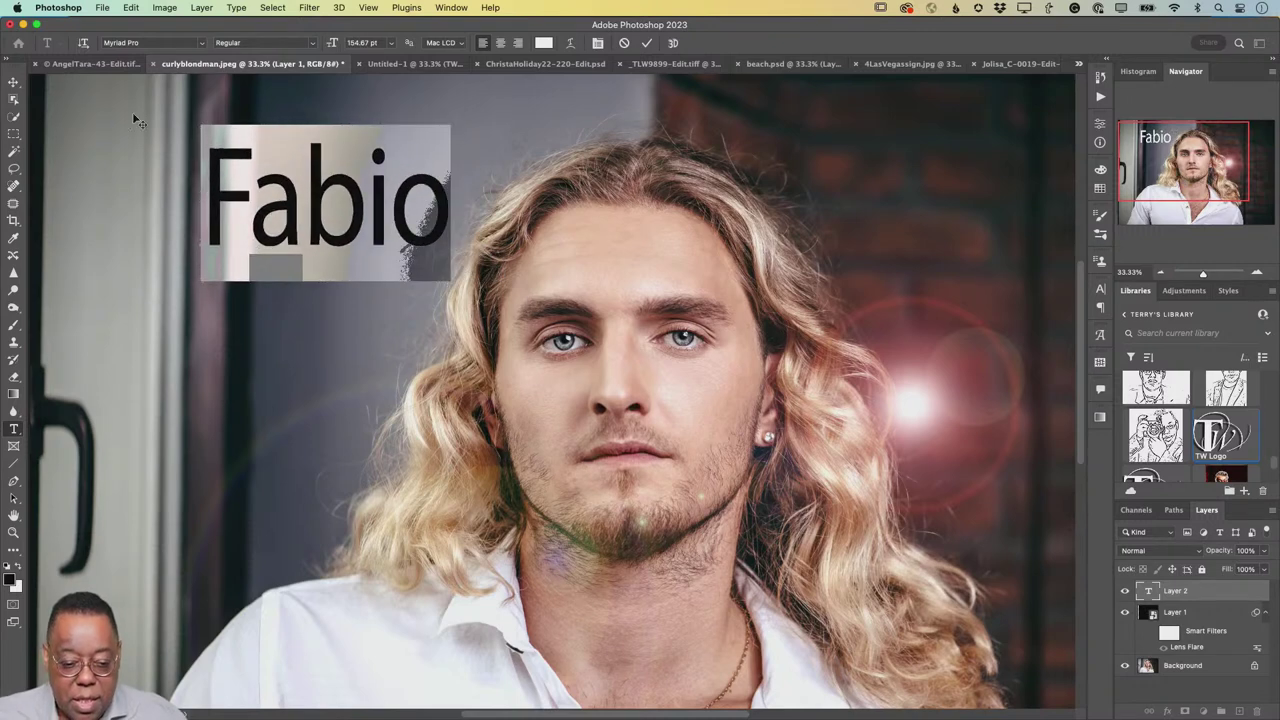
- Select only the first letter F of the word and, after that, only its last letter o
left_click(245, 195)
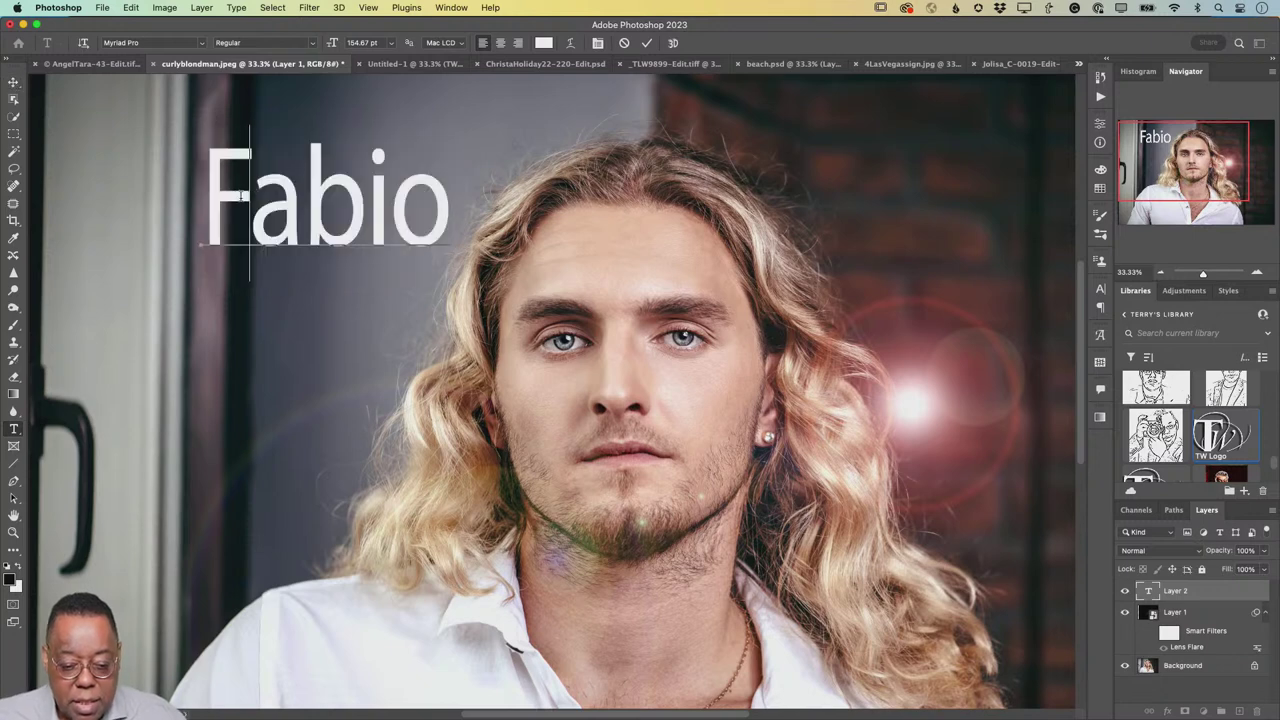
key("shift+Left")
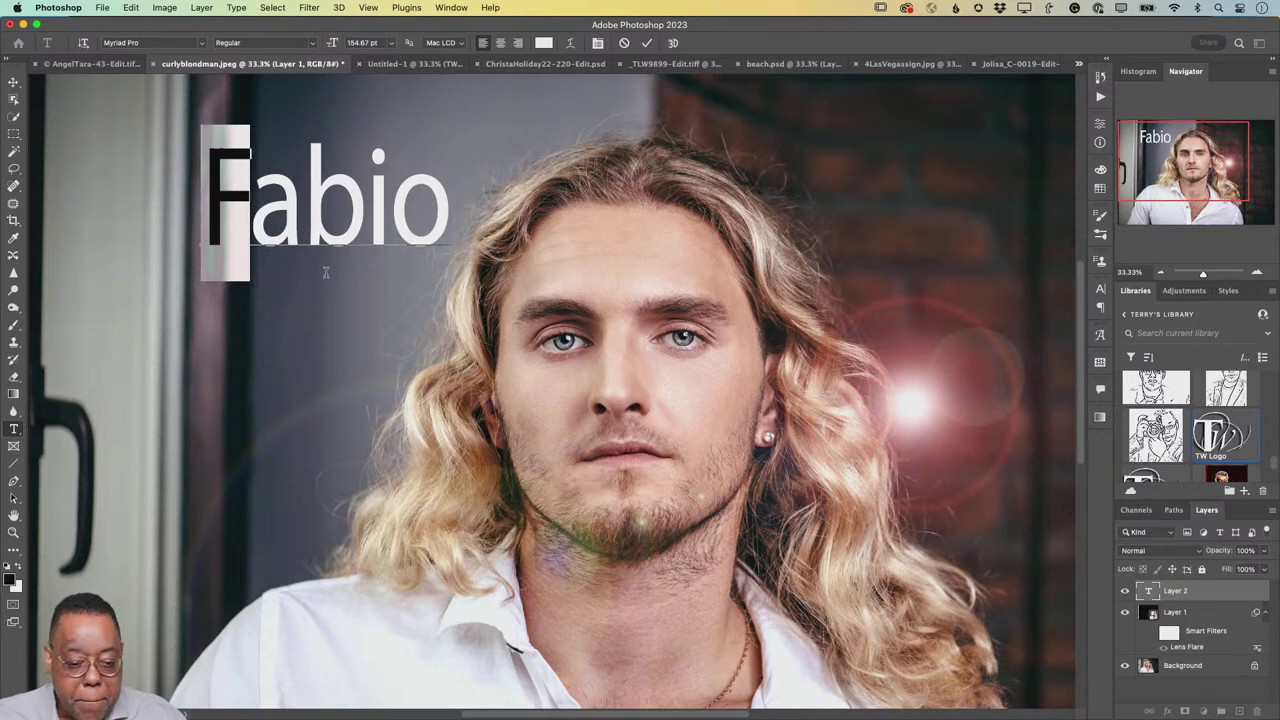
left_click(373, 209)
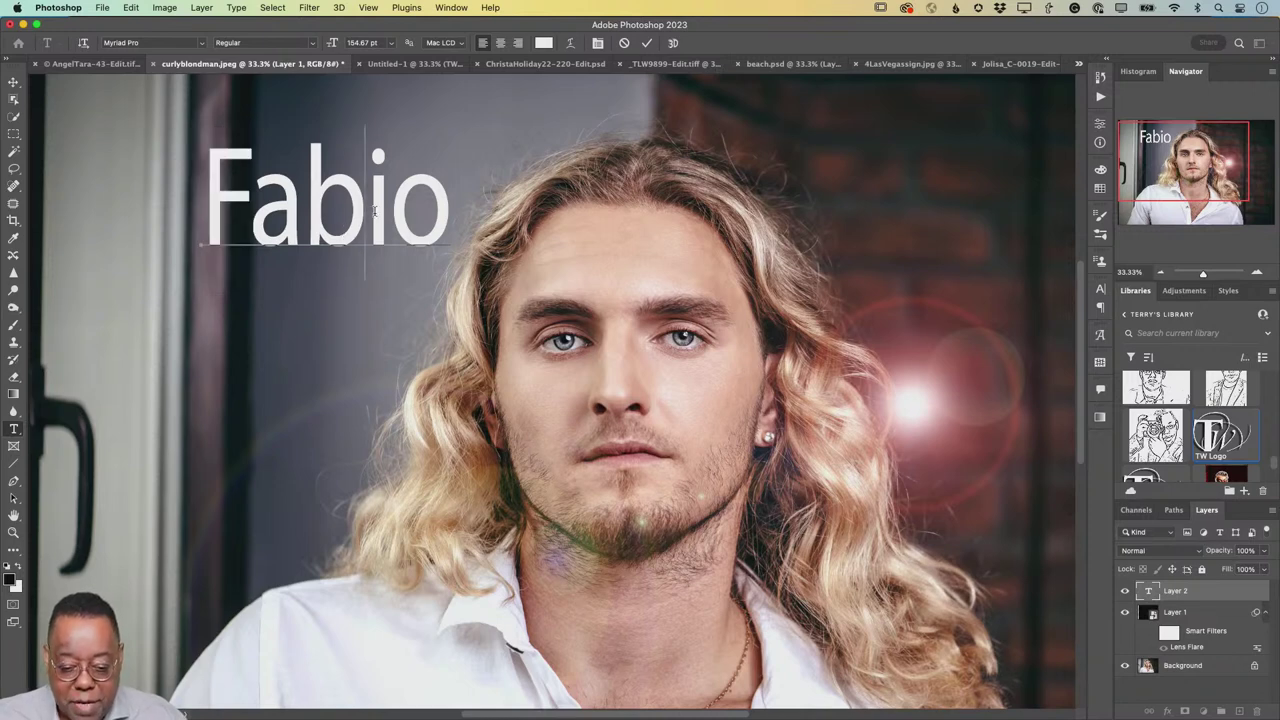
key("Right")
key("shift+Right")
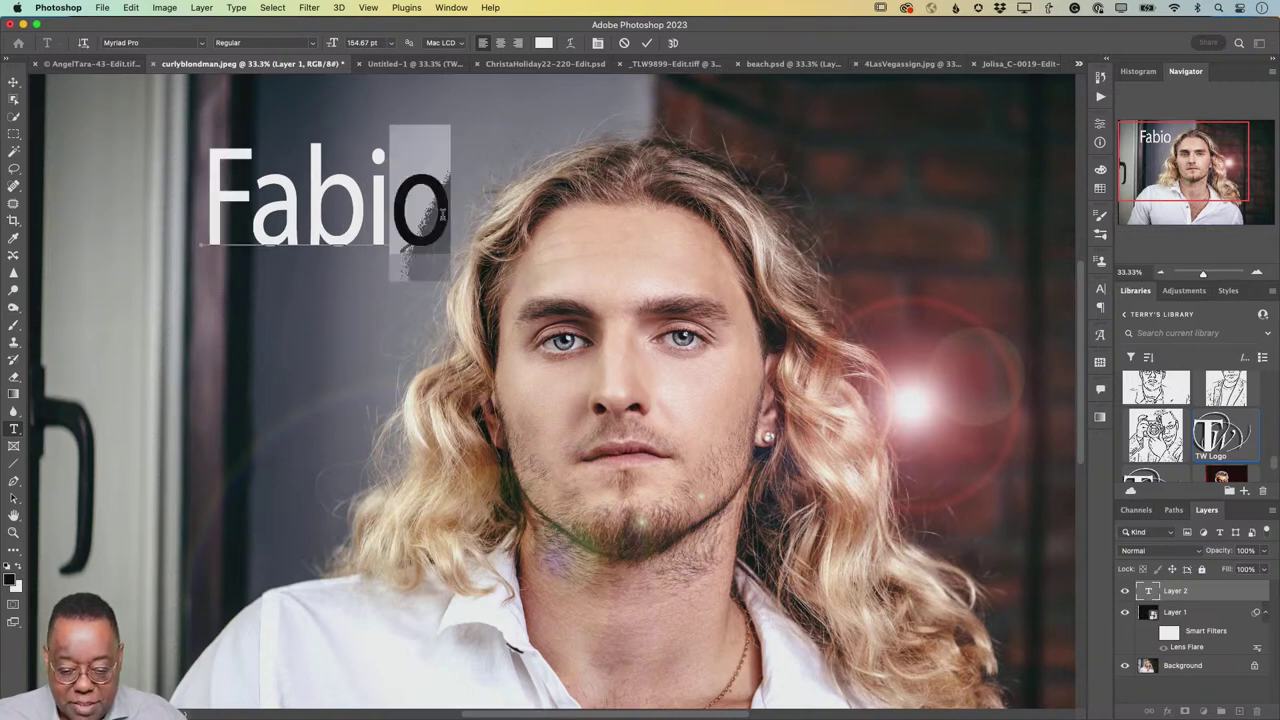
- Select the whole word and change its font to Bickham Script Pro 3 Regular
double_click(262, 133)
left_click(168, 42)
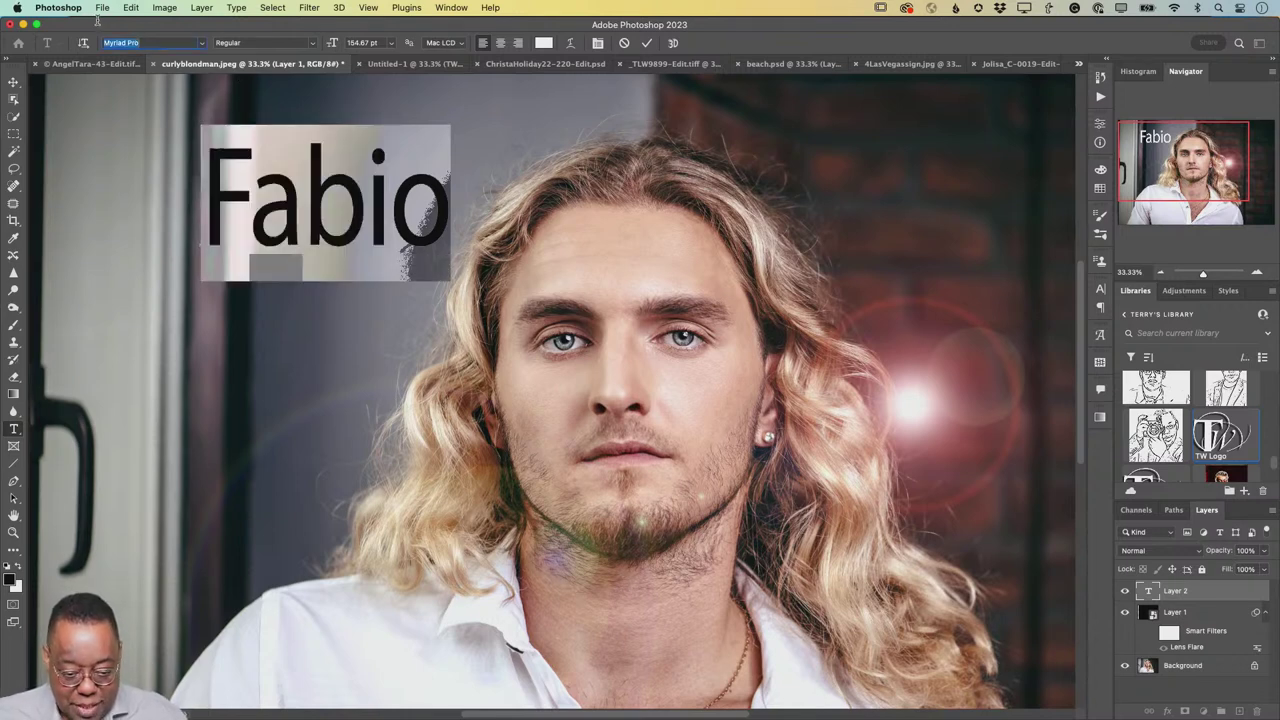
type("bic")
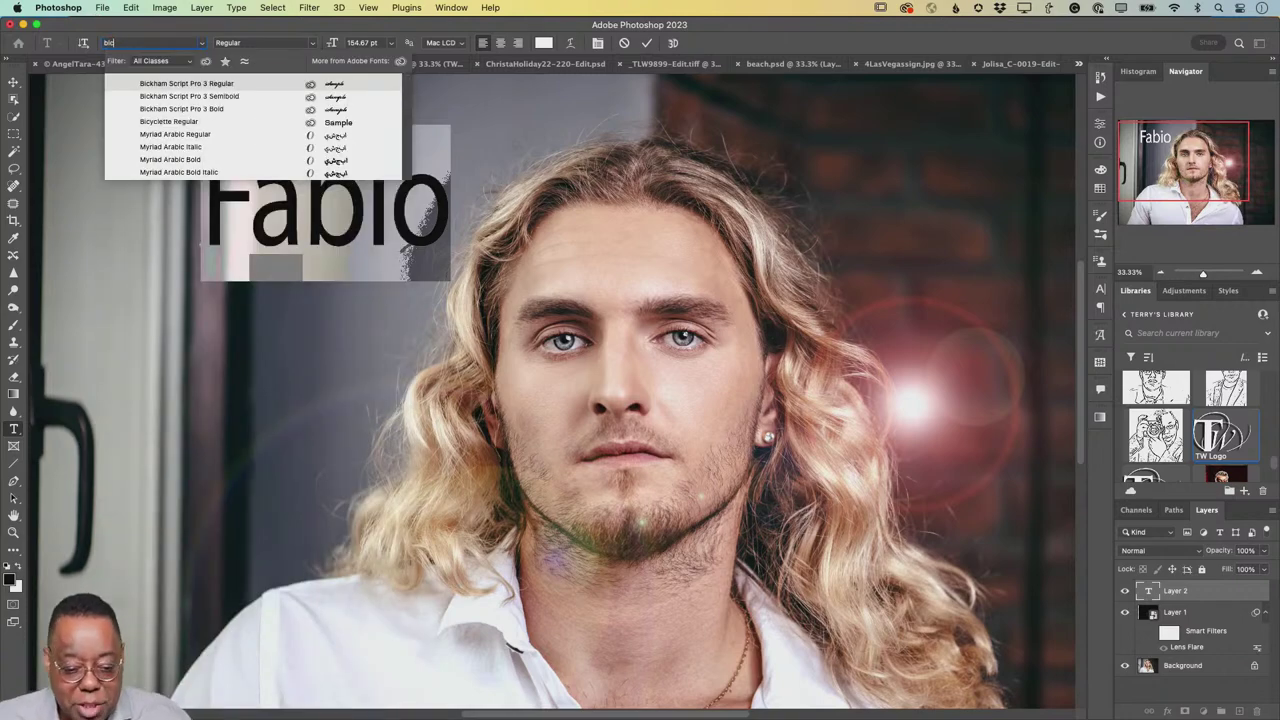
left_click(180, 85)
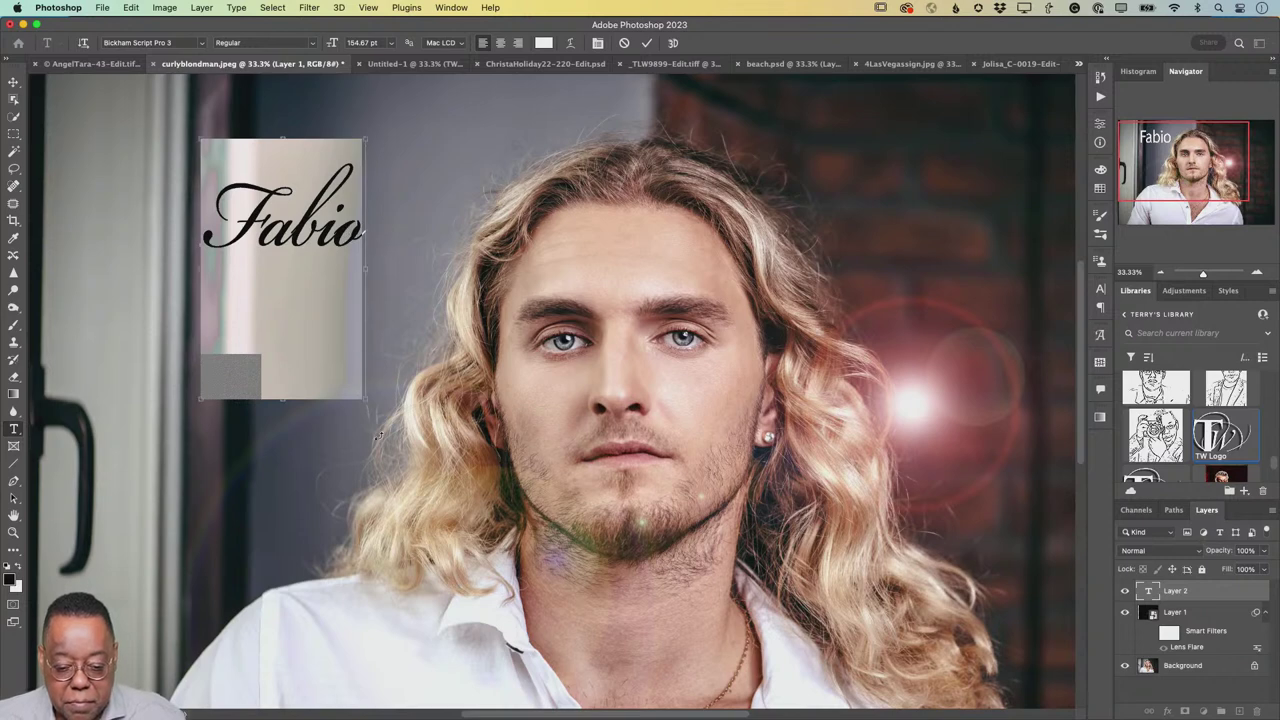
- Enlarge the script text to about 298 pt and move it up and away from the man's face
left_click_drag(365, 399, 620, 567)
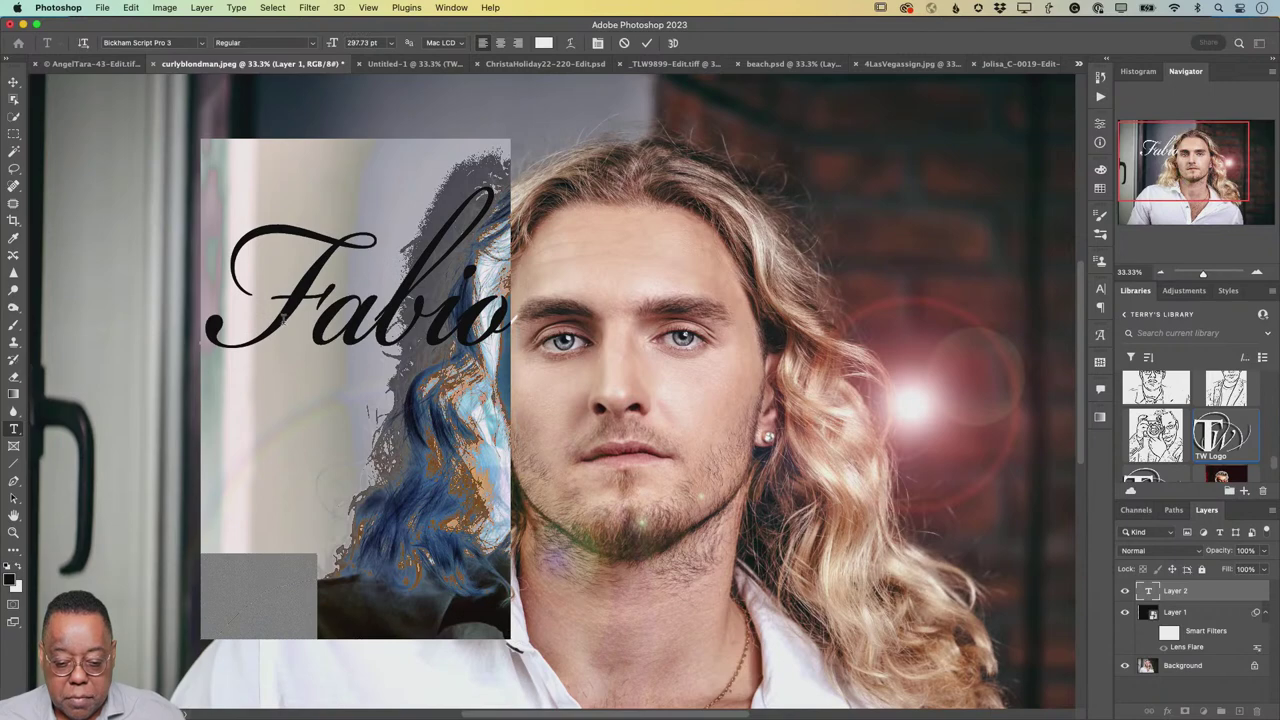
left_click_drag(330, 318, 260, 268)
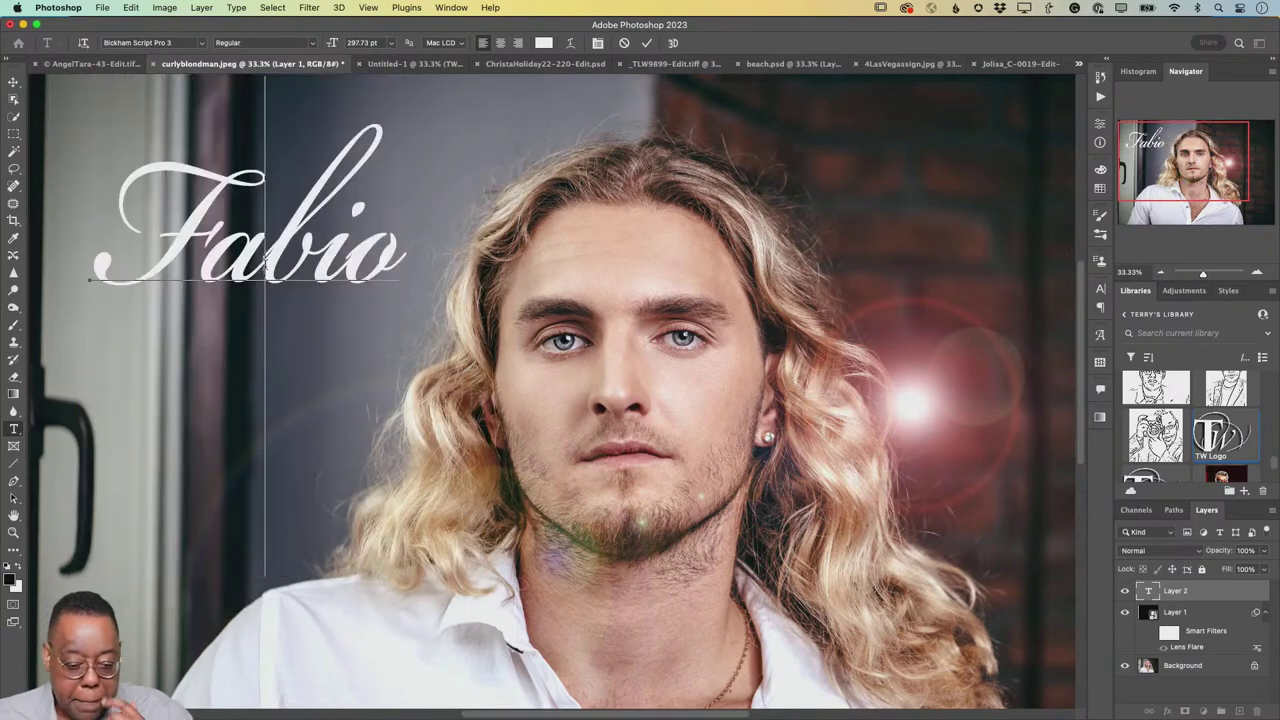
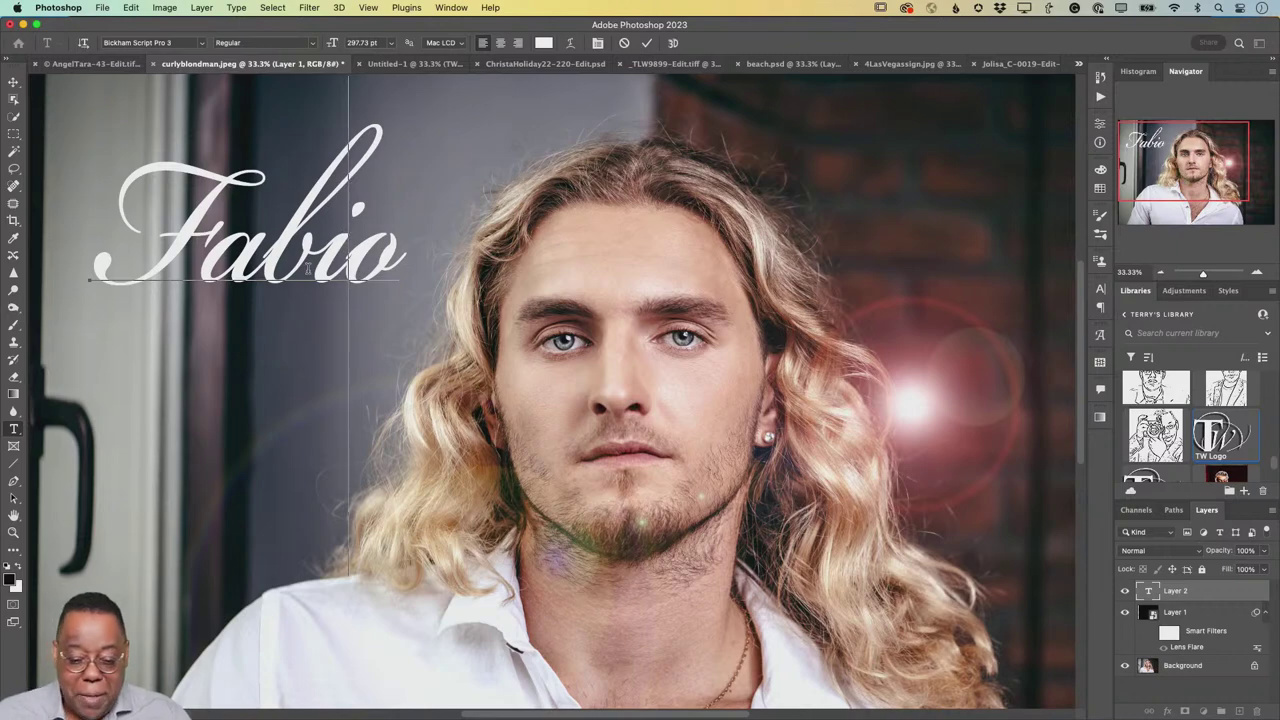
- Open the Glyphs panel for the script font and place it over the photo, closer to the text
scroll(308, 268, "up", 5)
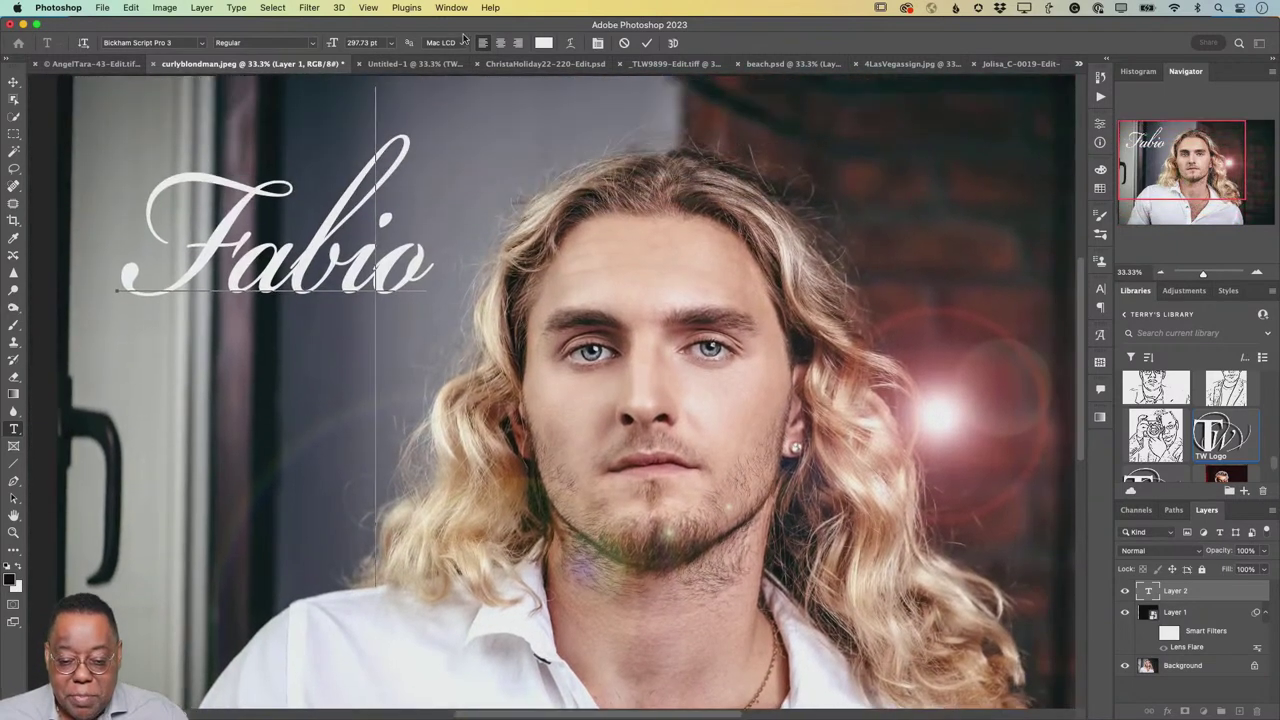
left_click(451, 8)
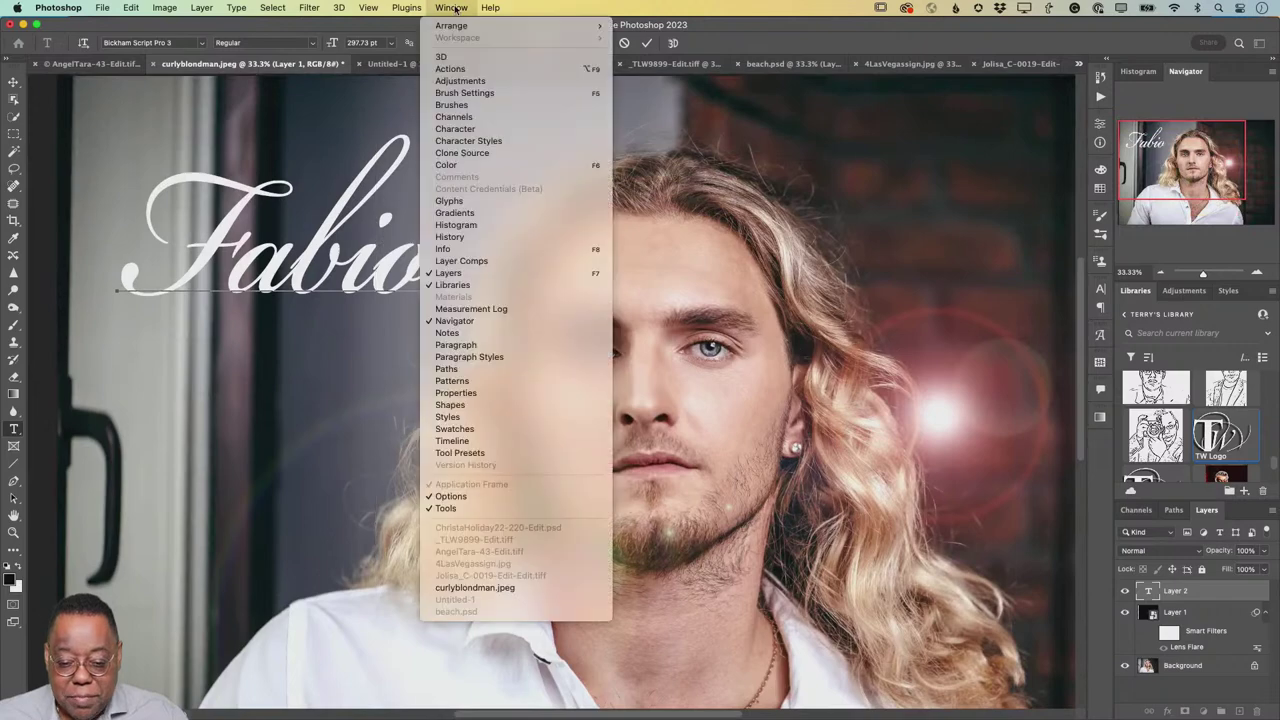
left_click(508, 202)
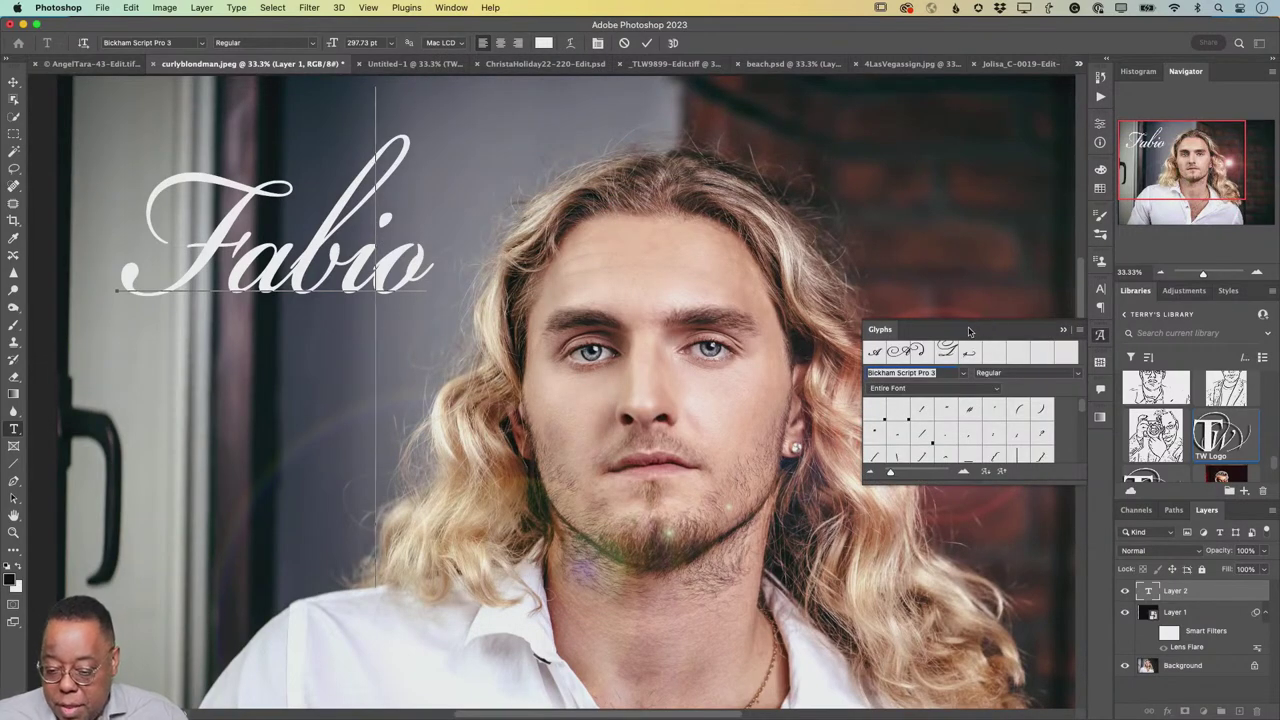
left_click_drag(968, 331, 815, 204)
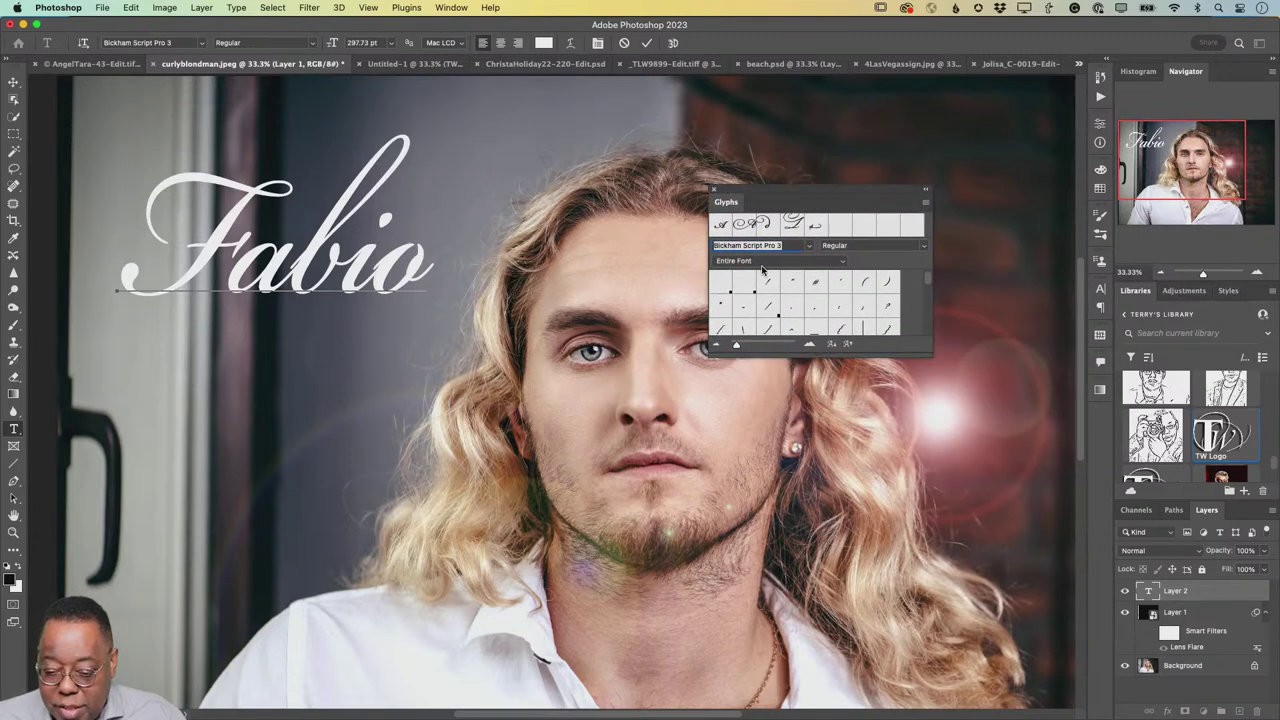
- Limit the Glyphs panel to Alternates For Selection and enlarge it to about twice its height
left_click(763, 263)
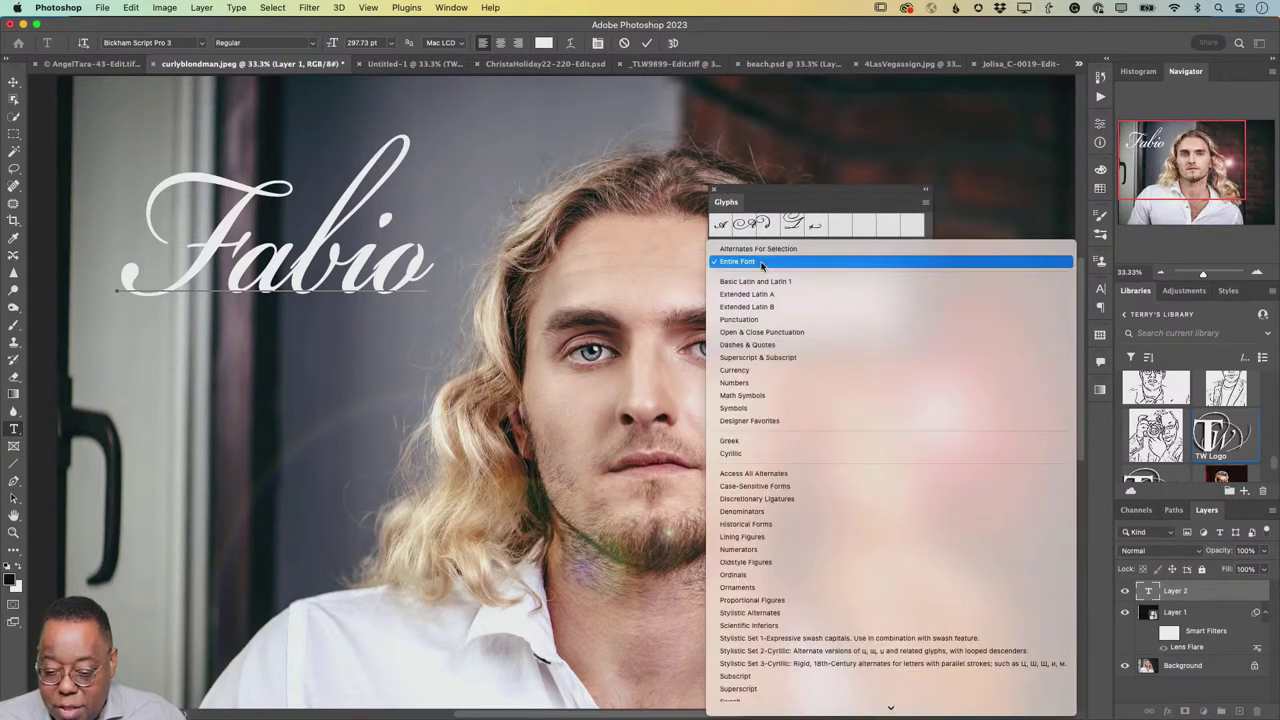
left_click(808, 249)
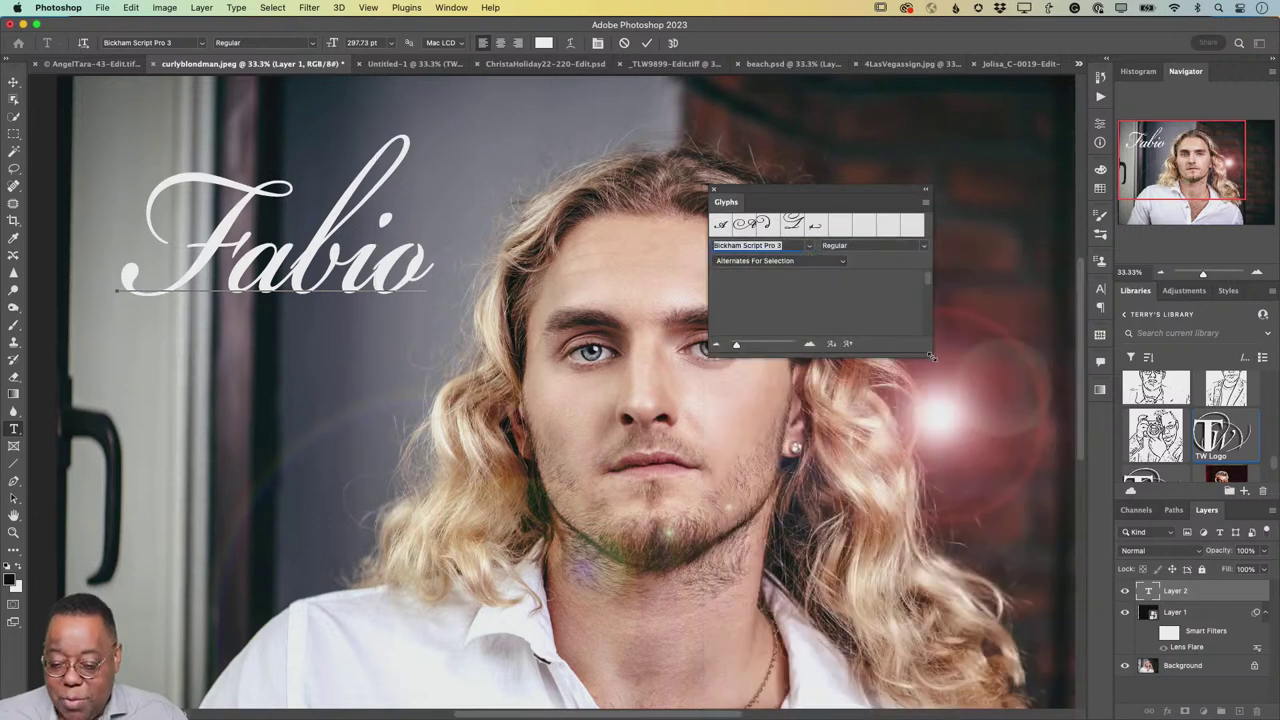
left_click_drag(930, 355, 1067, 594)
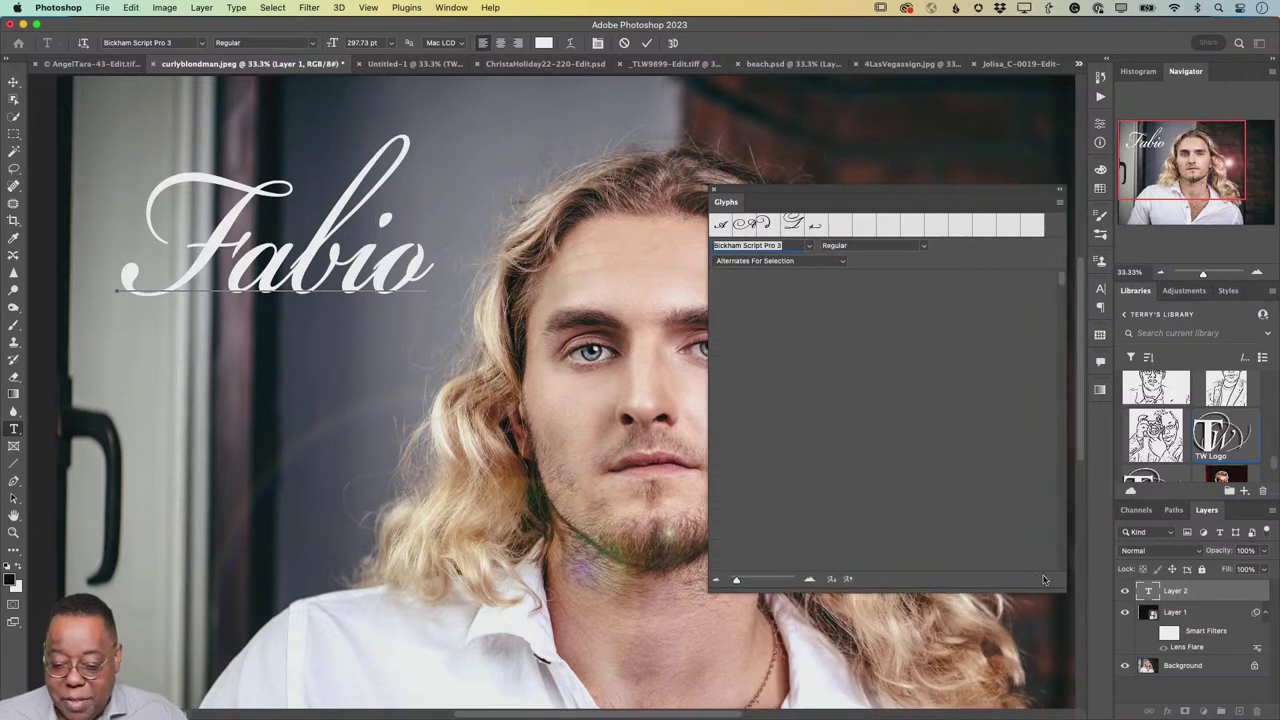
- Replace the word's final letter o with the alternate glyph that ends in a wide looping swash
left_click_drag(377, 268, 414, 269)
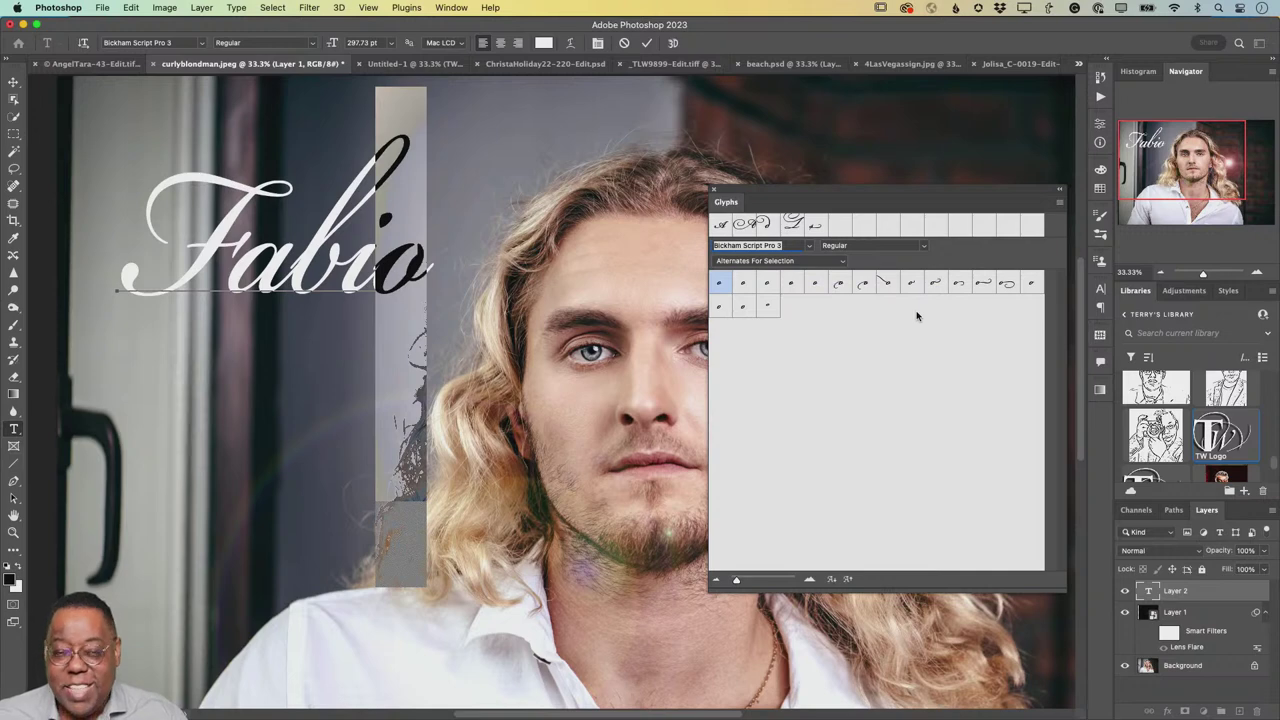
left_click(1006, 284)
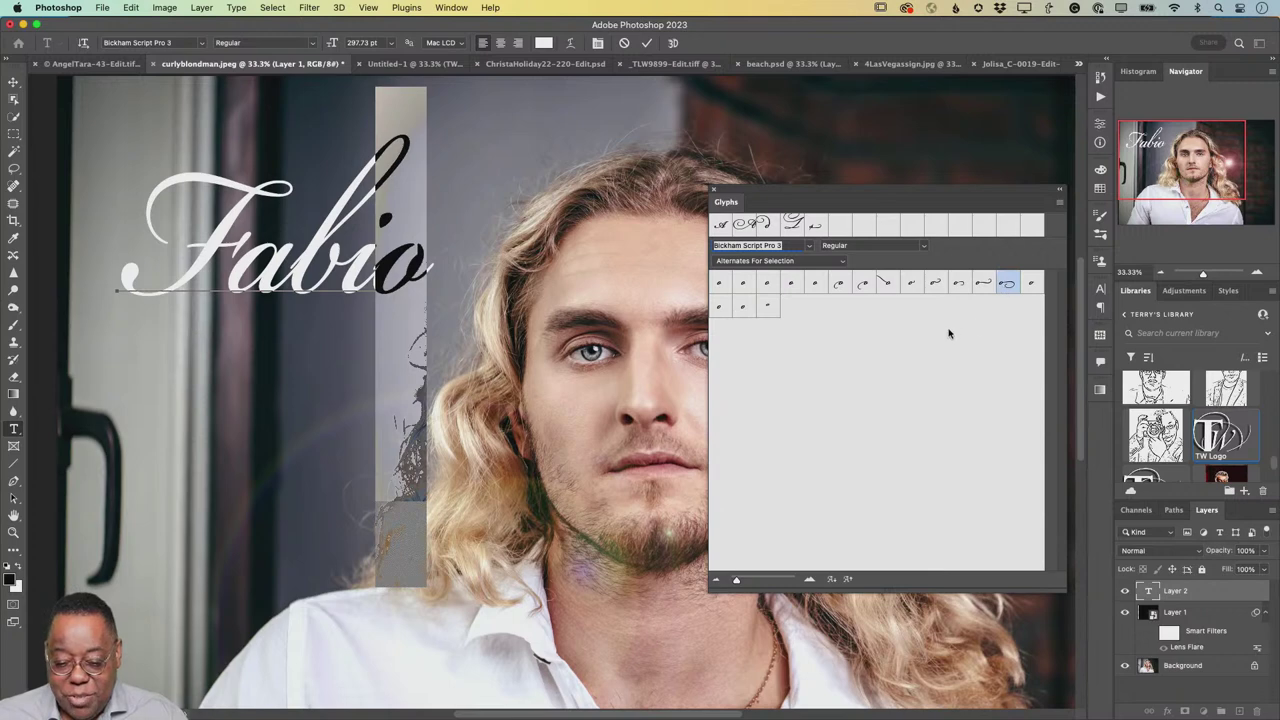
double_click(1006, 285)
left_click(240, 314)
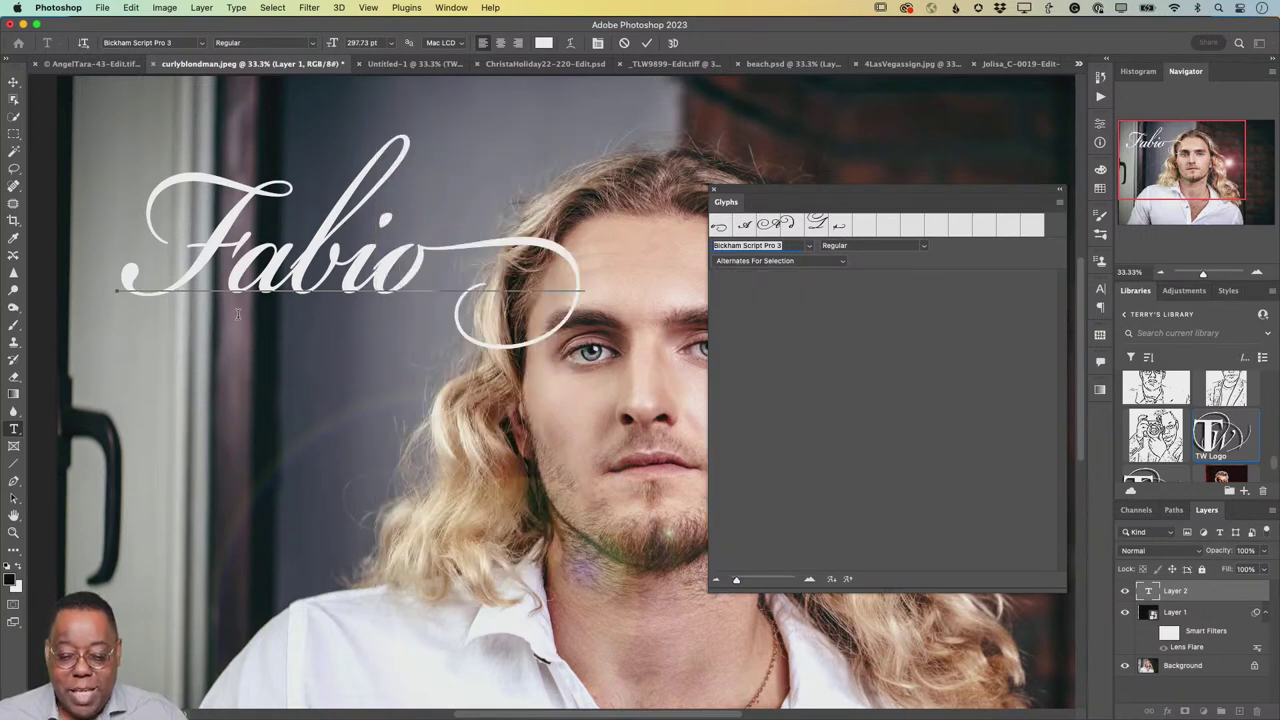
- Replace the capital F with its ornate swash alternate and commit the text edit
left_click(228, 283)
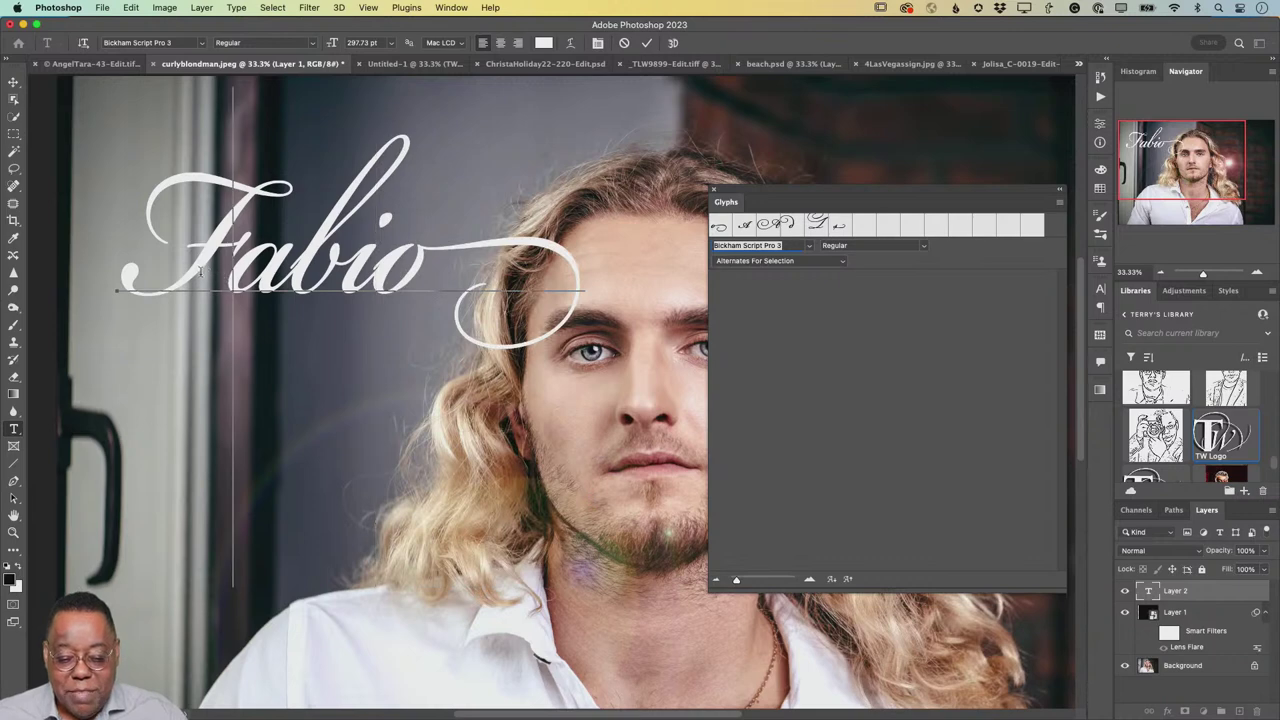
left_click_drag(182, 270, 155, 271)
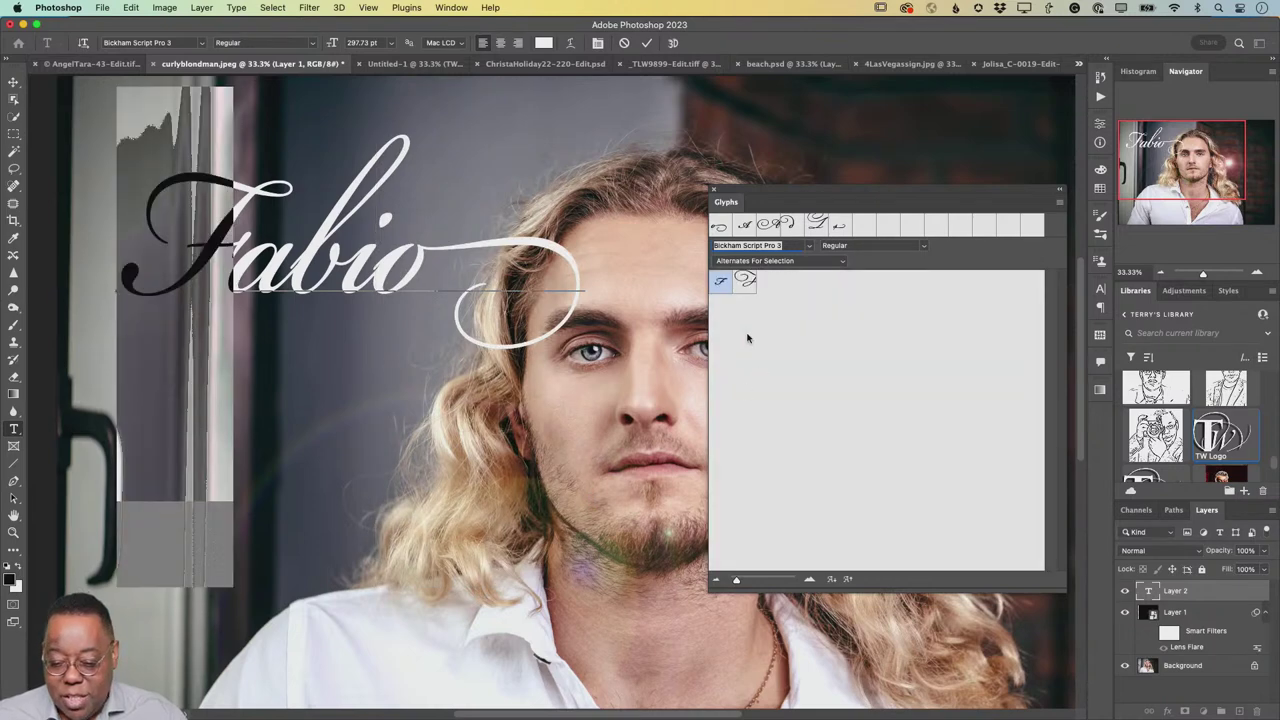
left_click(746, 284)
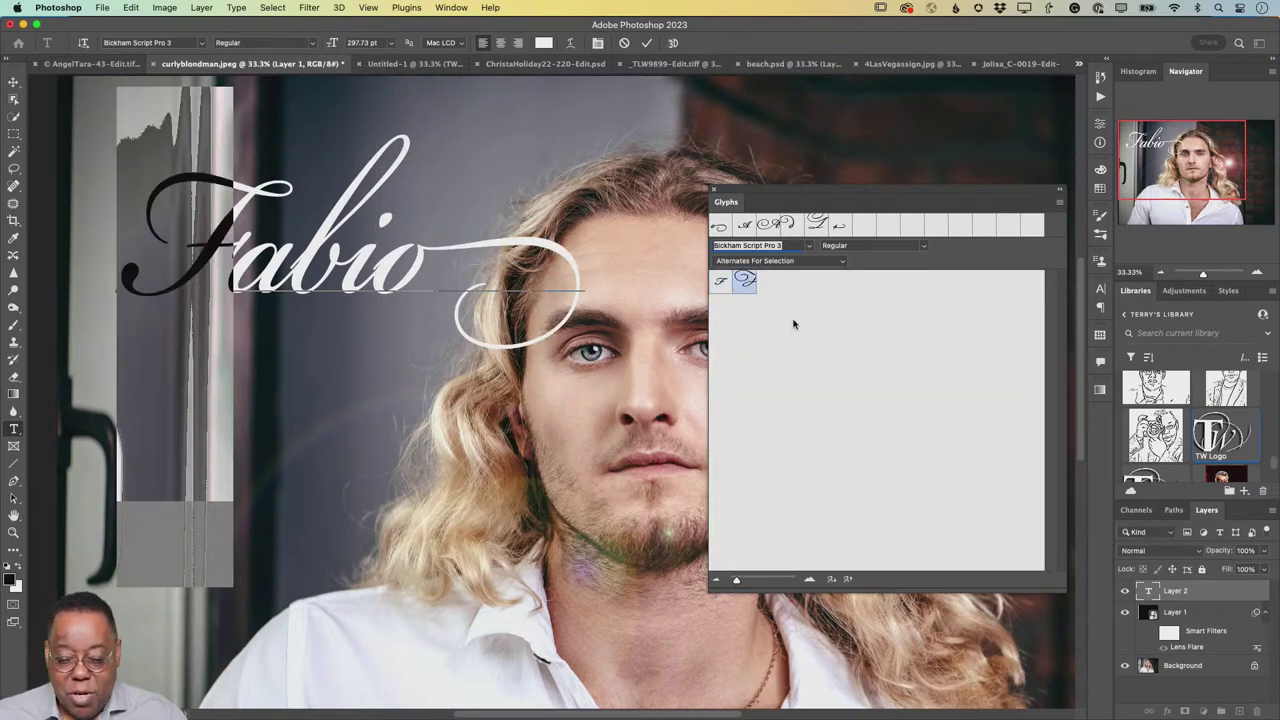
double_click(750, 290)
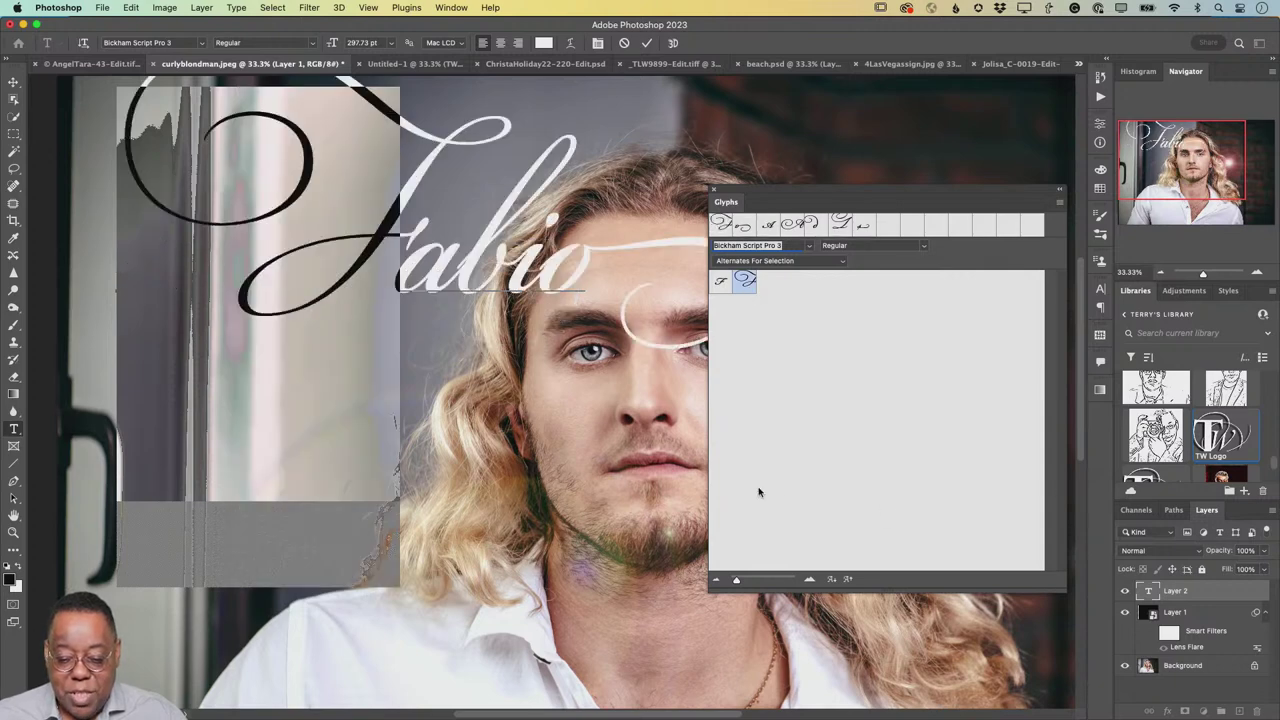
left_click(644, 44)
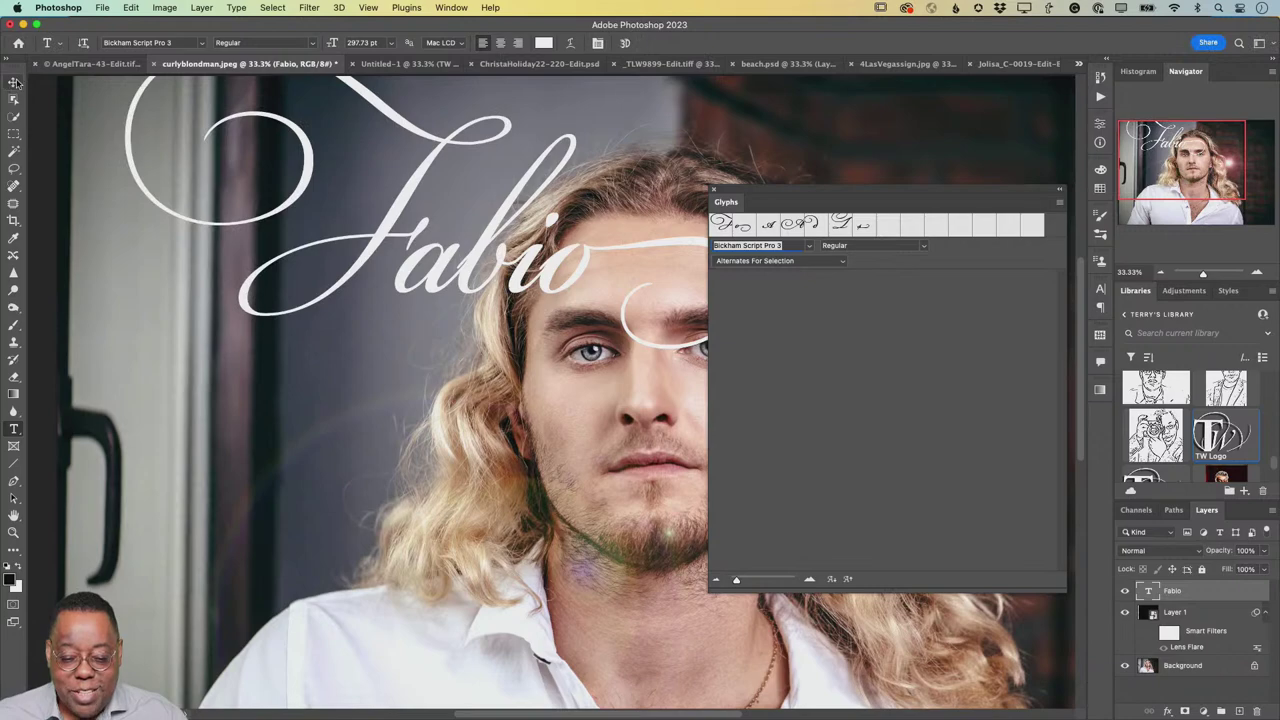
- Move the script text down over the man's shoulder and the Glyphs panel up, clear of the lettering
left_click(14, 82)
left_click_drag(392, 234, 358, 528)
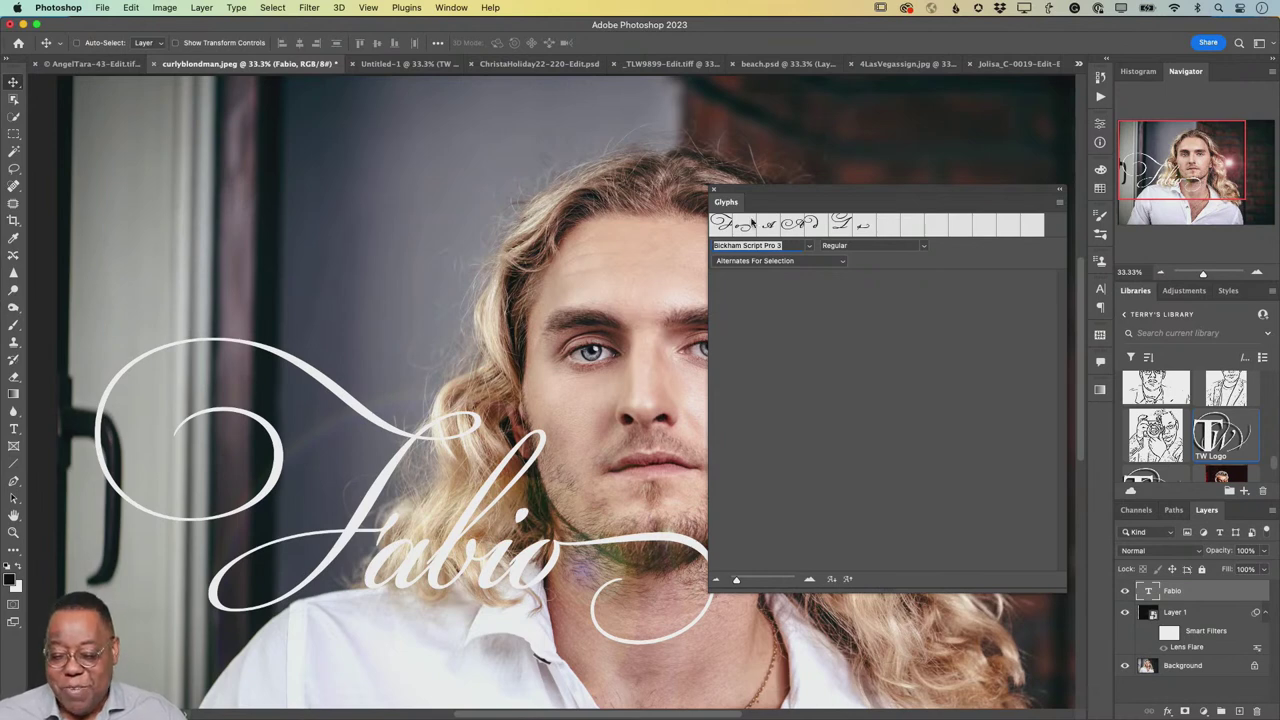
left_click_drag(826, 190, 841, 53)
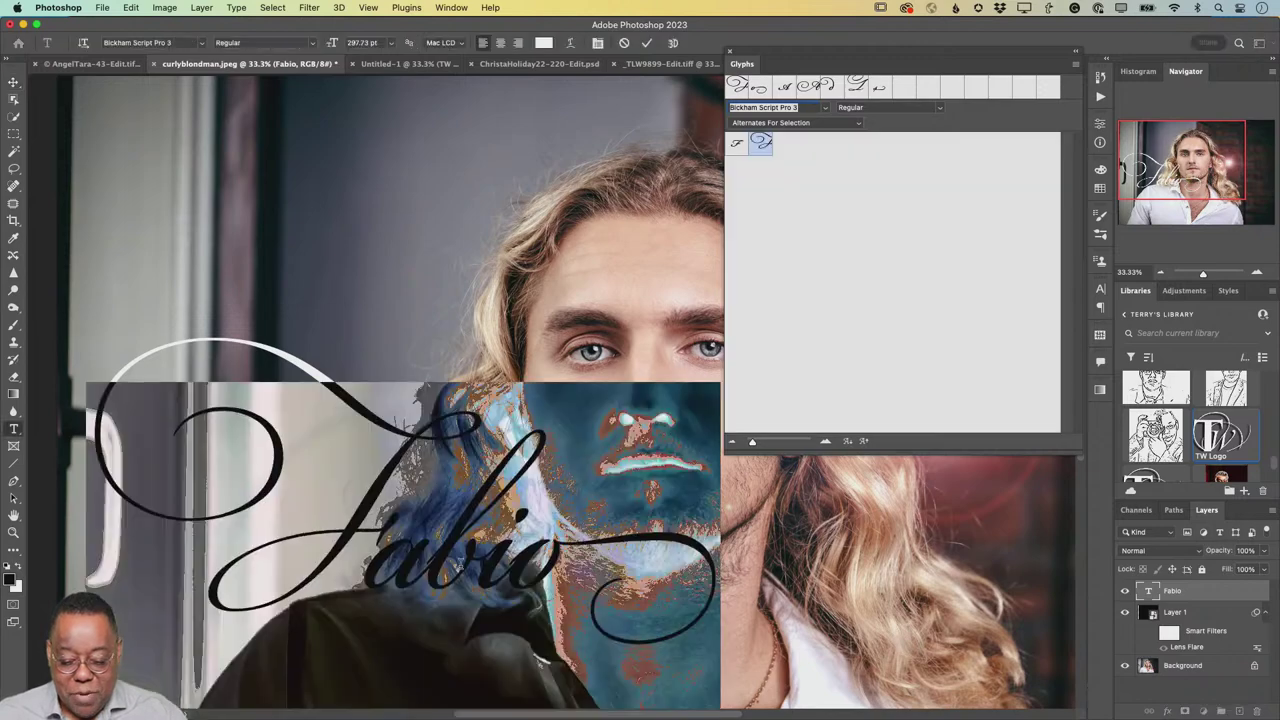
- Replace the letter b with the alternate whose ascender curls into a long swash over the following letters
double_click(463, 572)
left_click(464, 560)
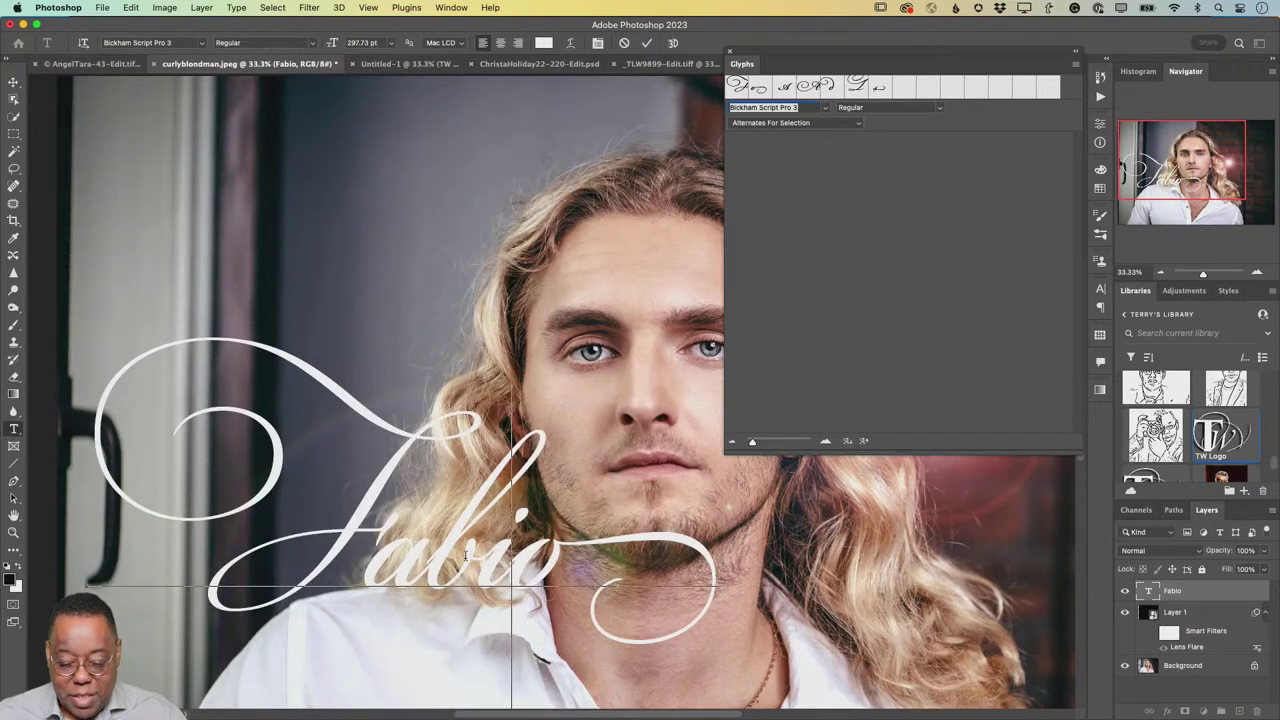
key("shift+Right")
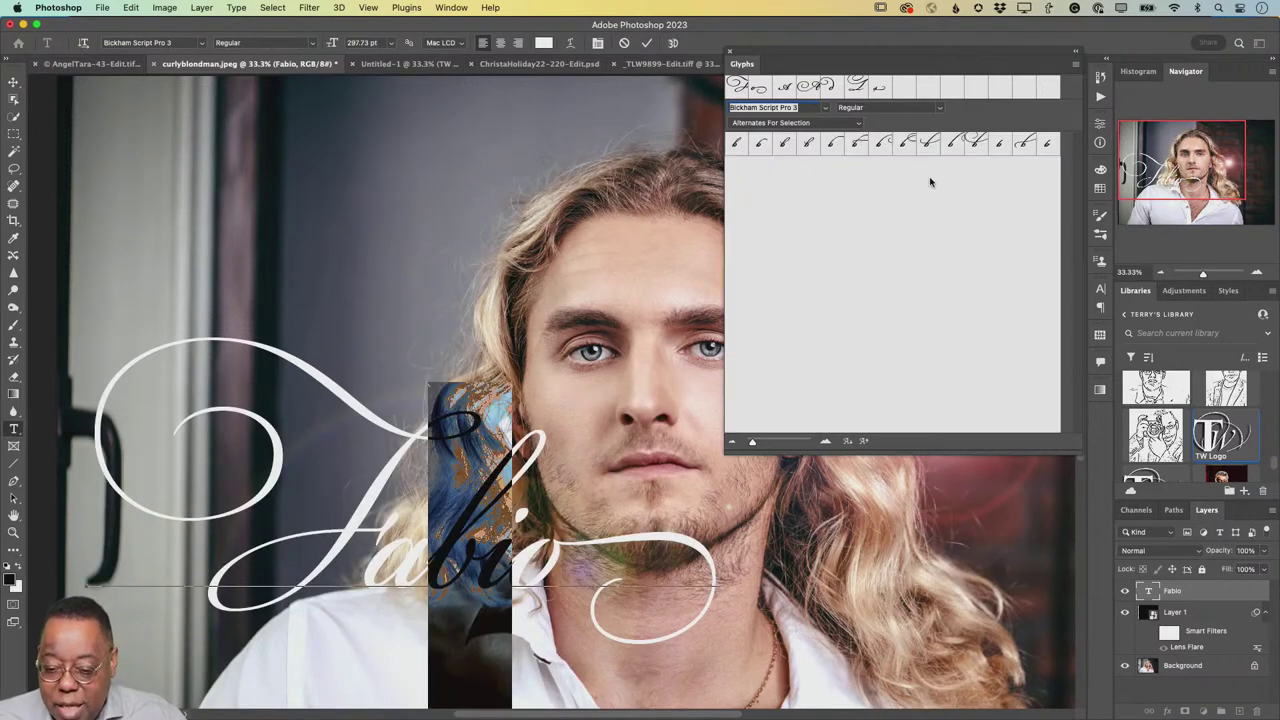
double_click(834, 143)
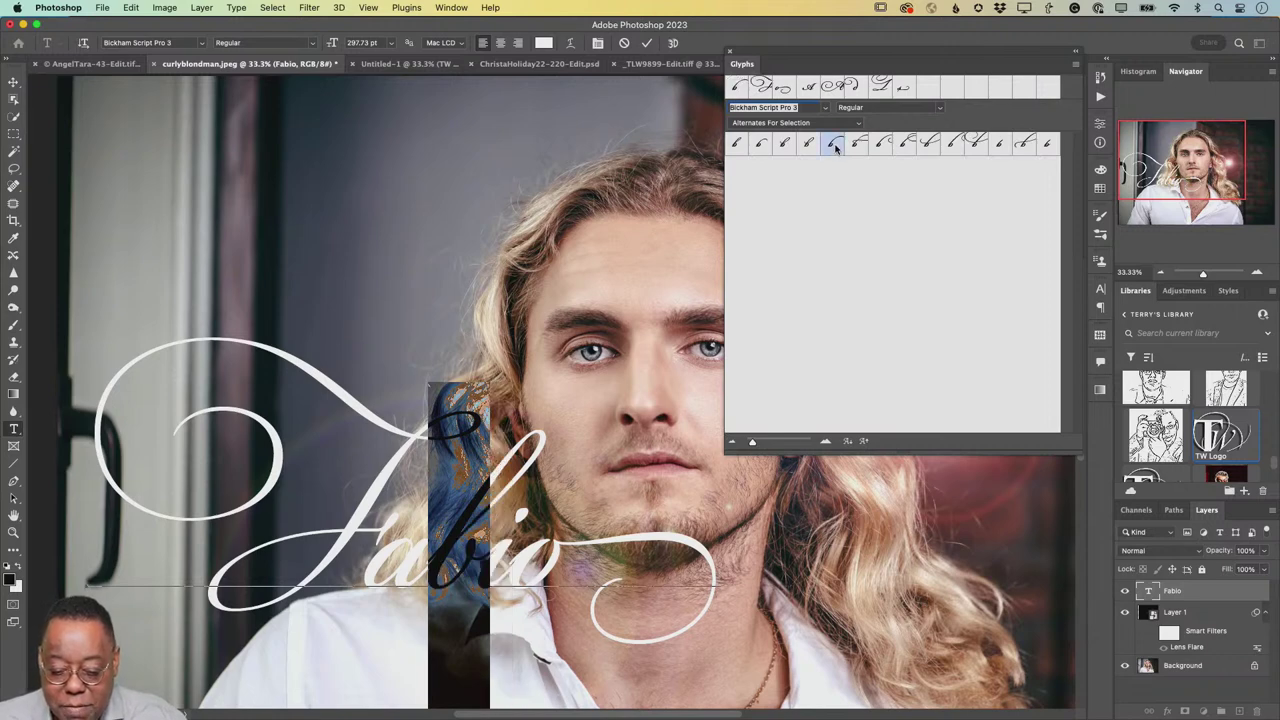
left_click(540, 534)
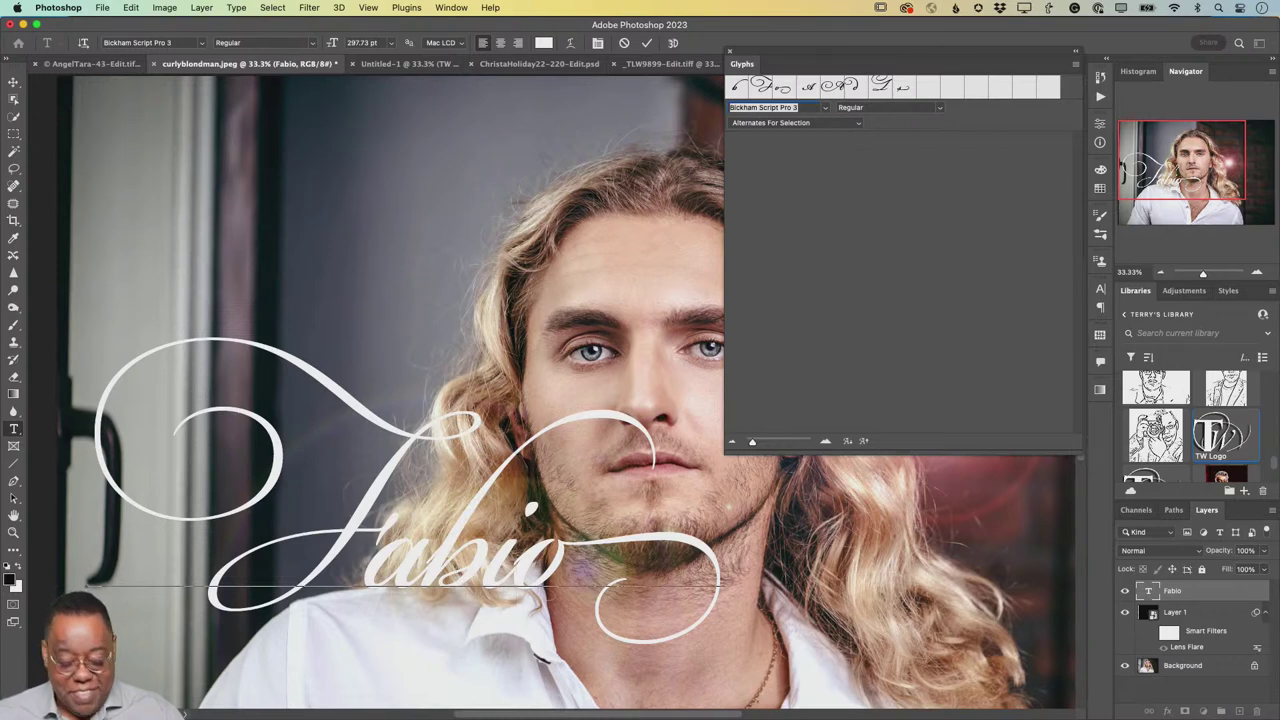
- Reduce the whole word to about 201 pt and move it to the photo's upper-left area beside the man's head
key("super+a")
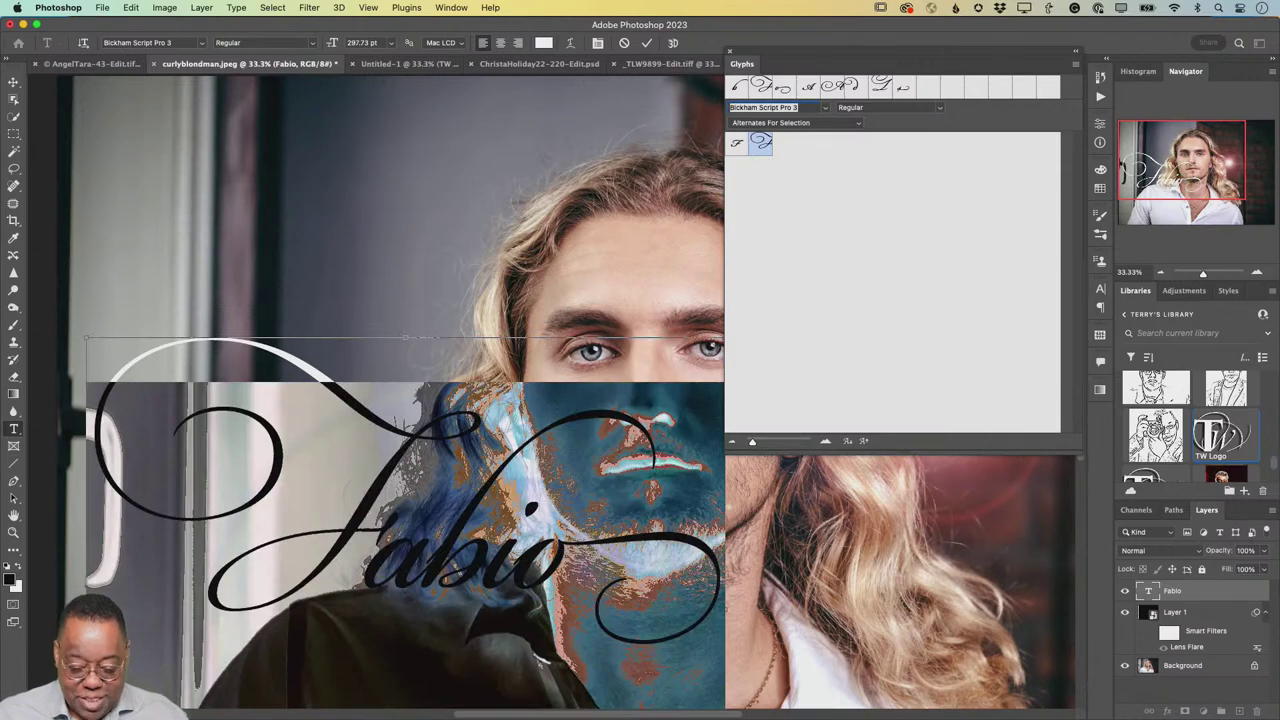
key("super+alt+shift+comma")
key("super+alt+shift+comma")
key("super+alt+shift+comma")
key("super+alt+shift+comma")
key("super+alt+shift+comma")
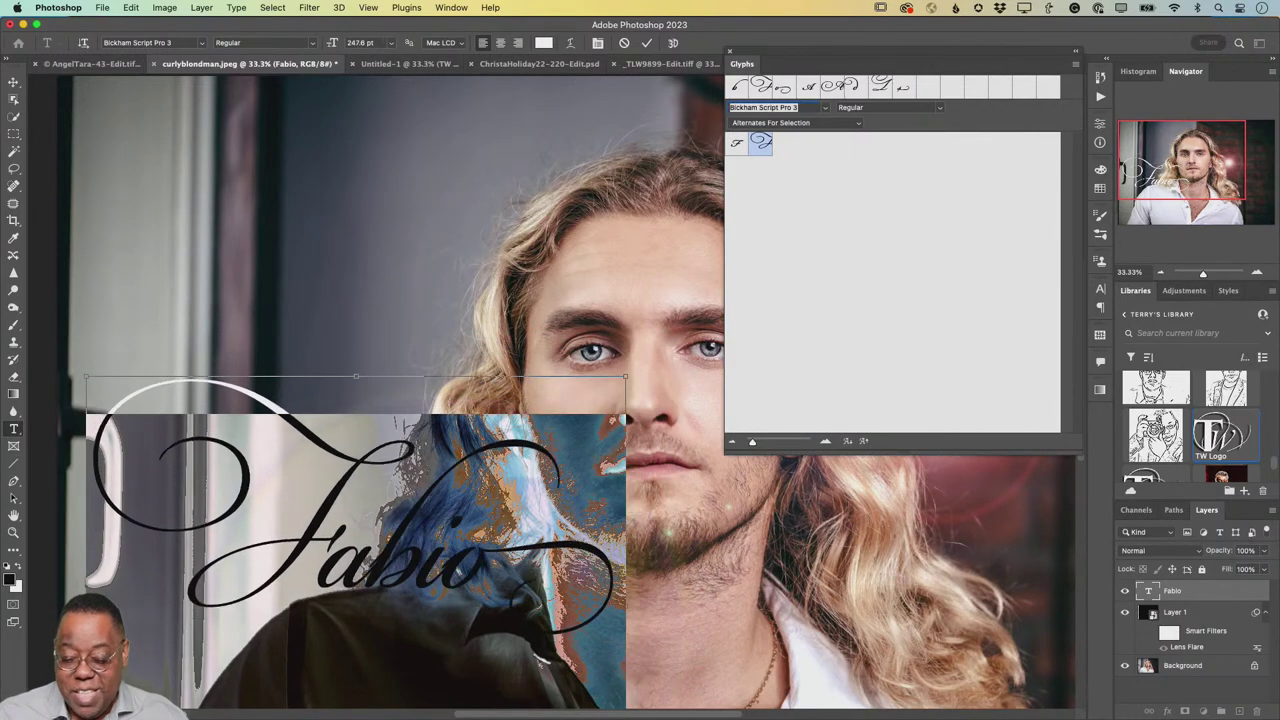
key("super+alt+shift+comma")
key("super+alt+shift+comma")
key("super+alt+shift+comma")
key("super+alt+shift+comma")
key("super+alt+shift+comma")
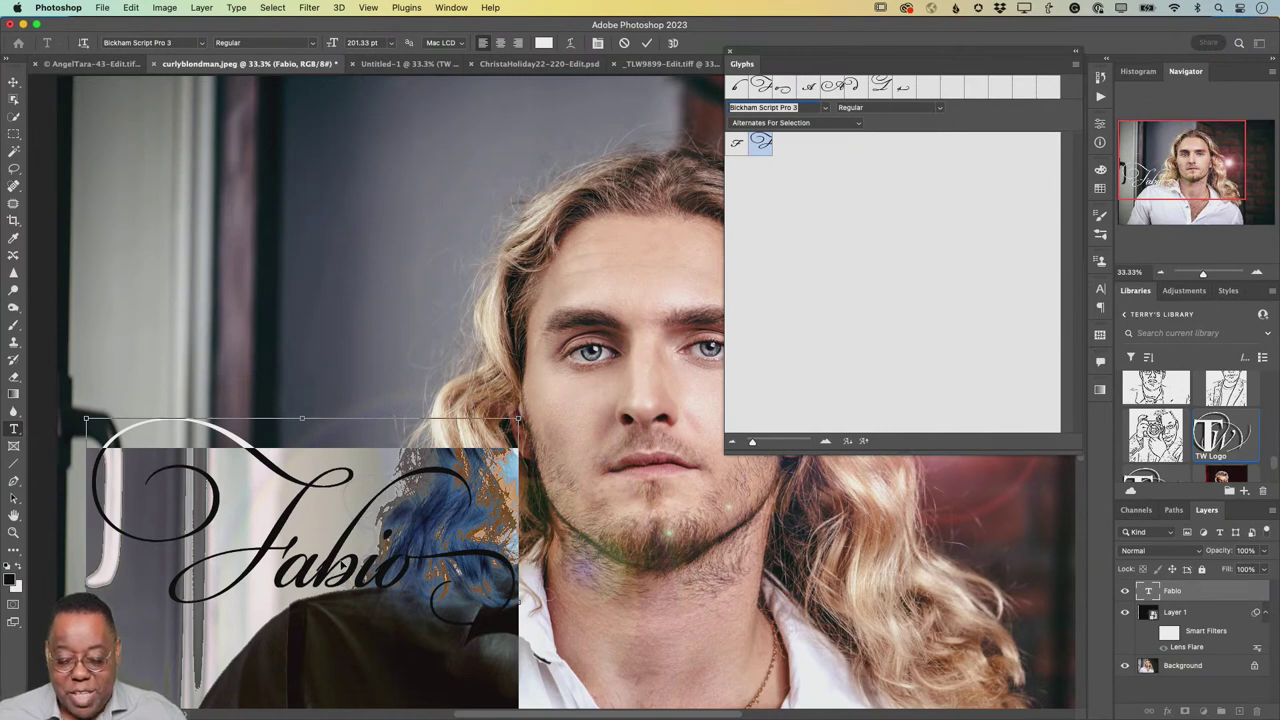
left_click_drag(338, 560, 358, 207)
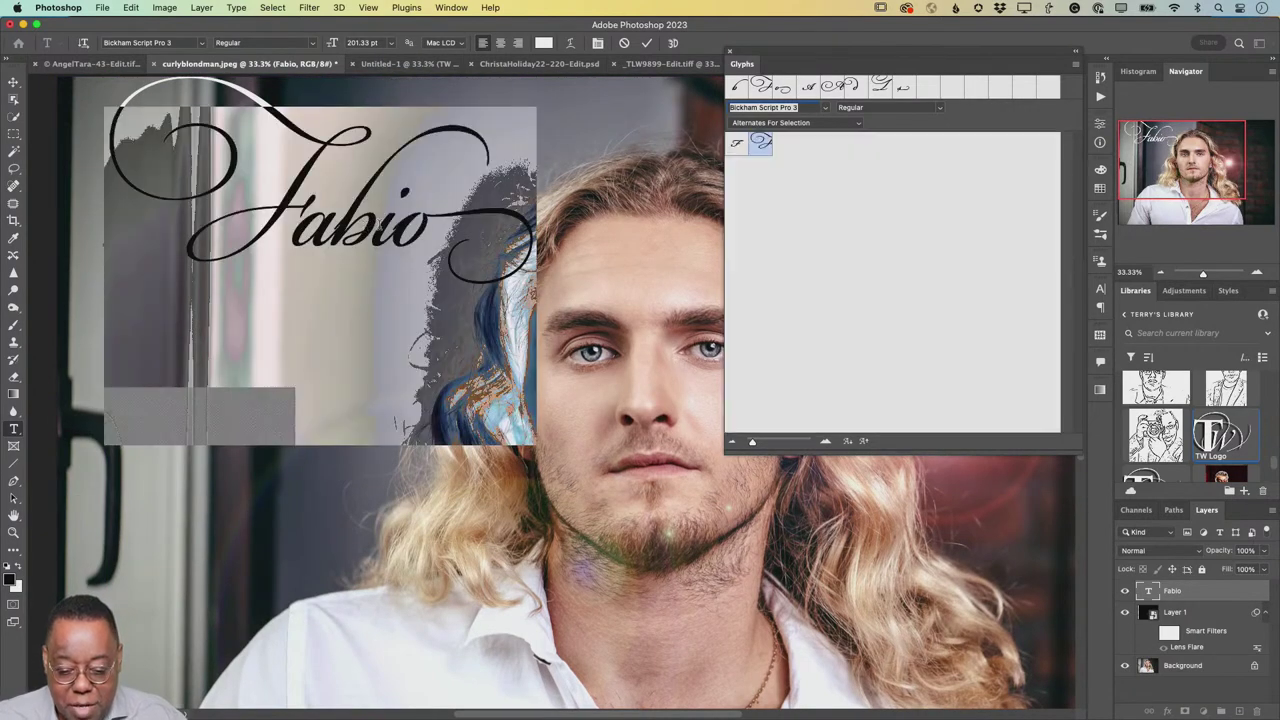
- Show the alternate glyphs for the letter i, leave text editing without changing it, and close the Glyphs panel
left_click_drag(393, 229, 378, 230)
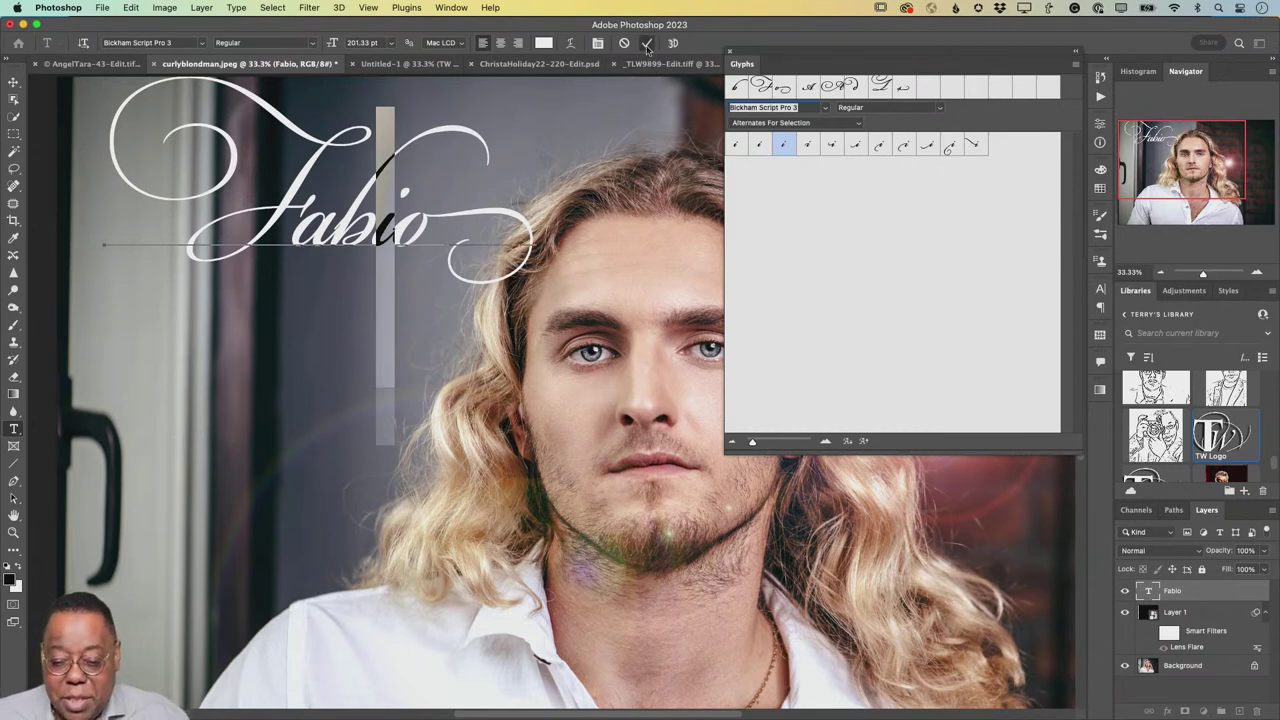
key("Escape")
key("v")
left_click_drag(805, 67, 764, 202)
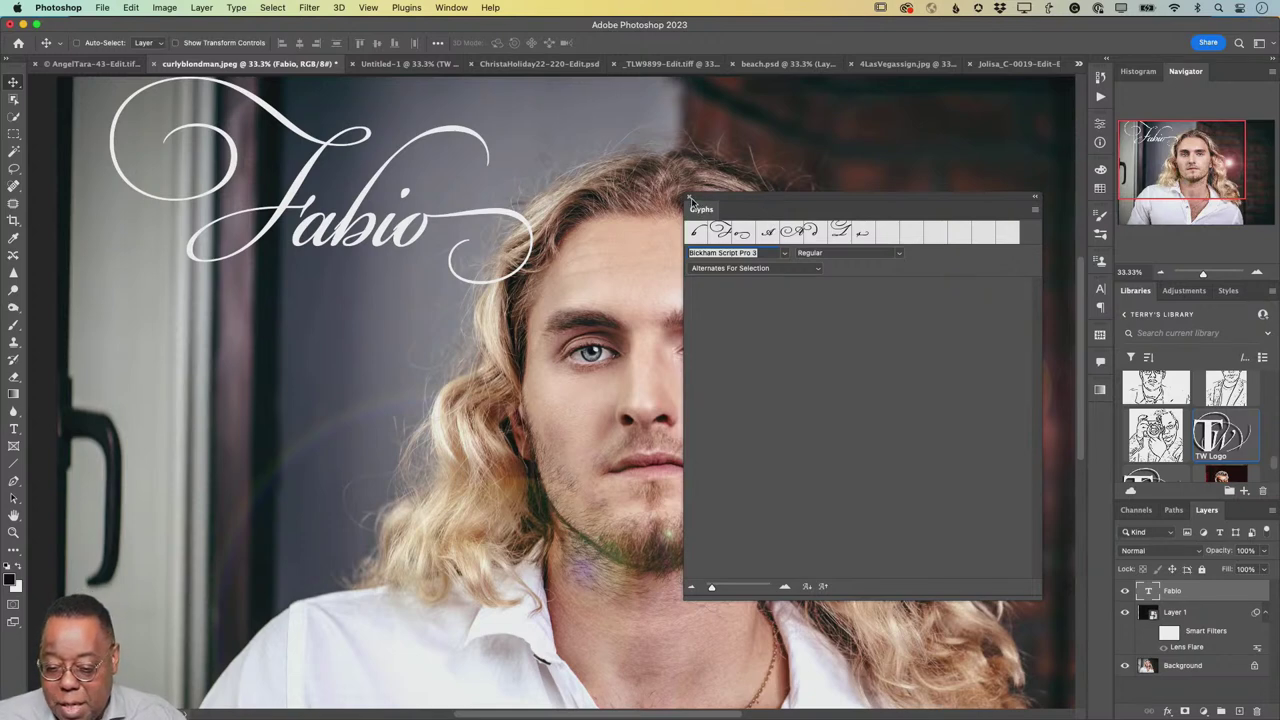
left_click(689, 198)
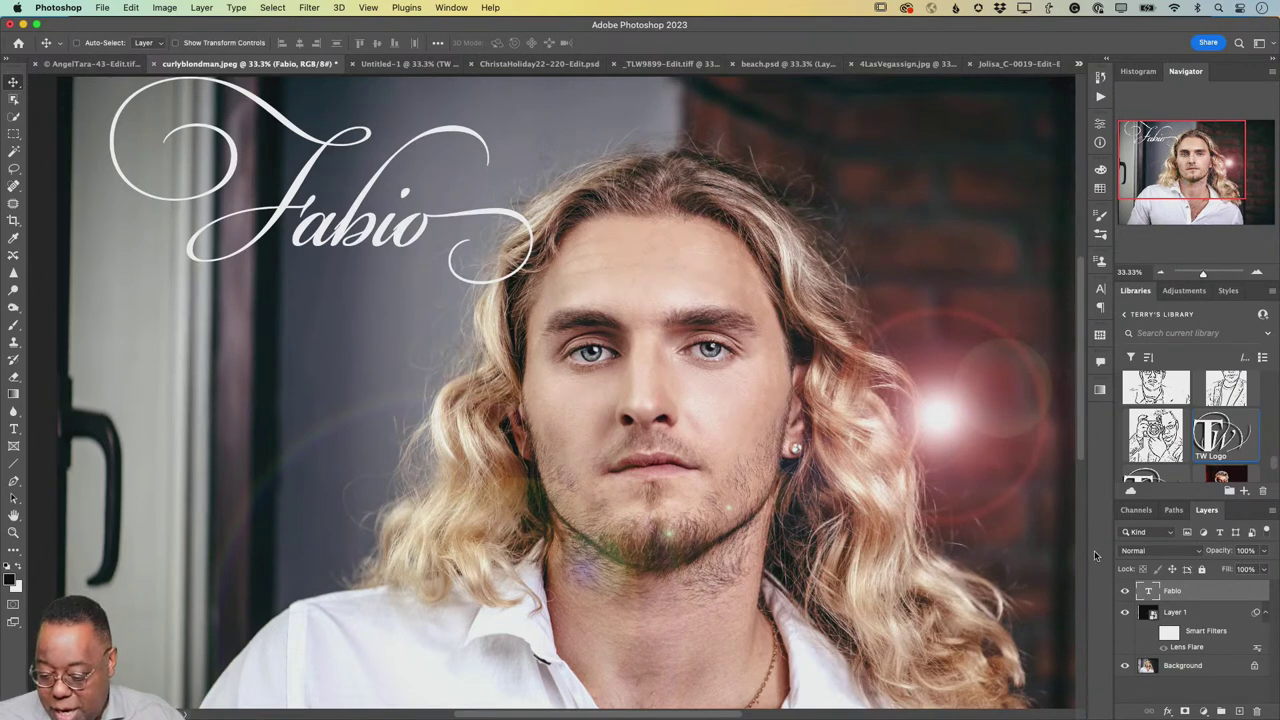
- Hide the script text layer and show it again to compare the photo with and without the lettering
left_click(1124, 591)
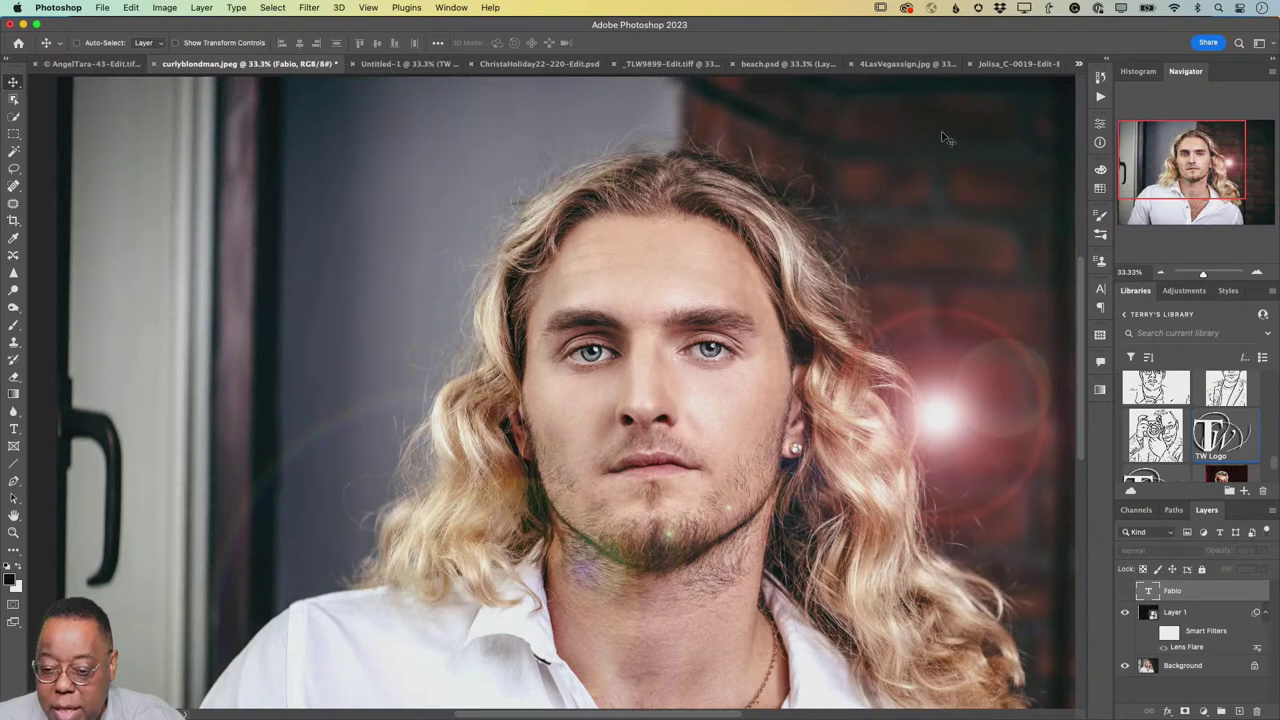
left_click(1124, 591)
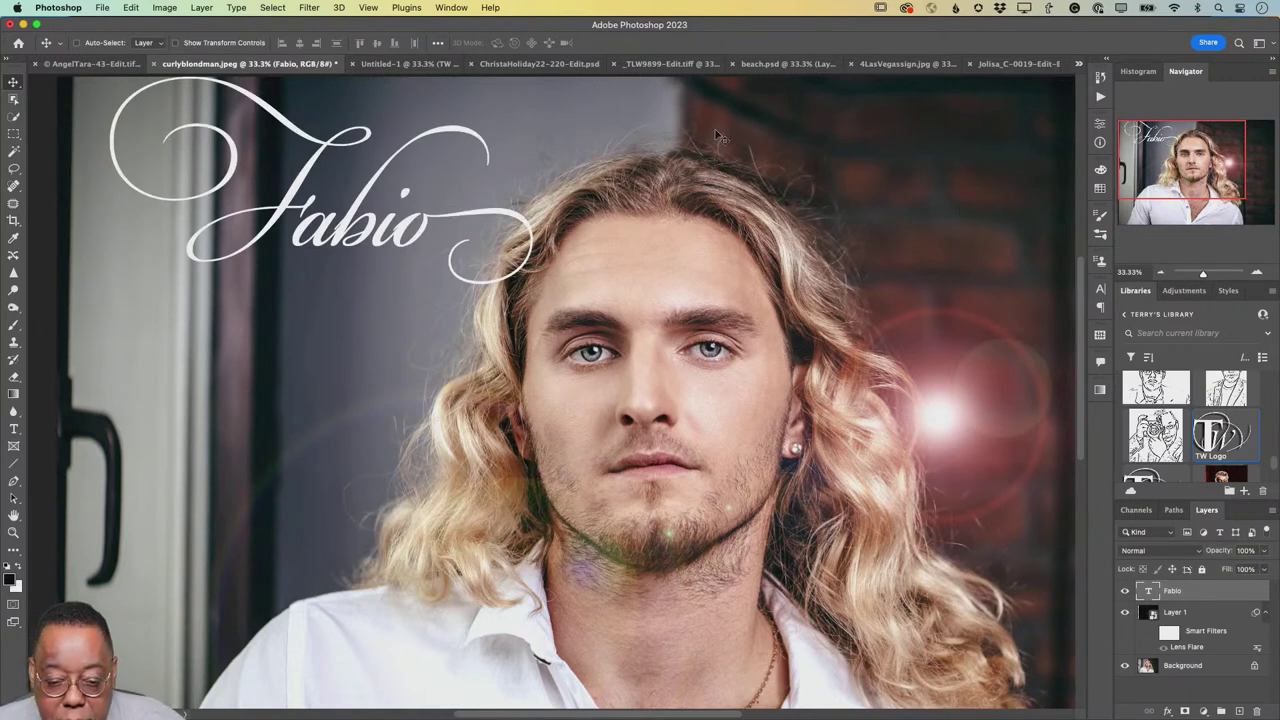
- Switch to the Untitled-1 logo document and delete the hidden Layer 1 beneath the TW Logo layer
left_click(407, 68)
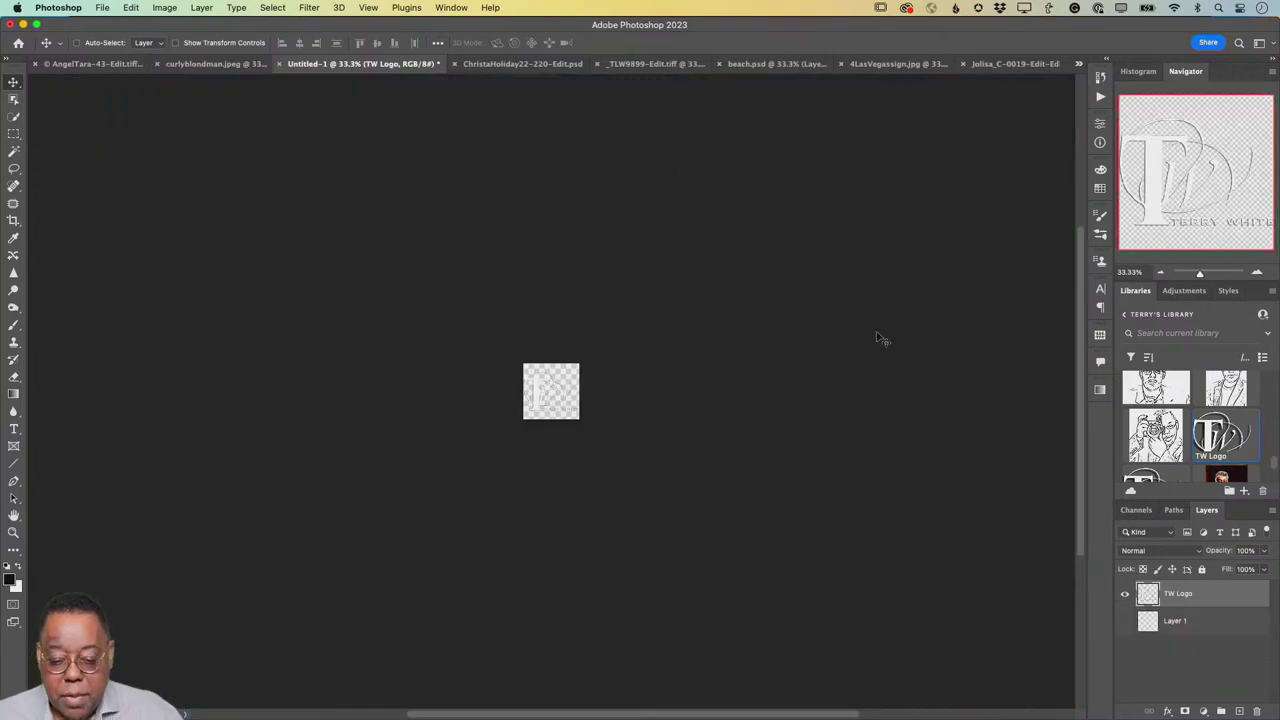
key("super+0")
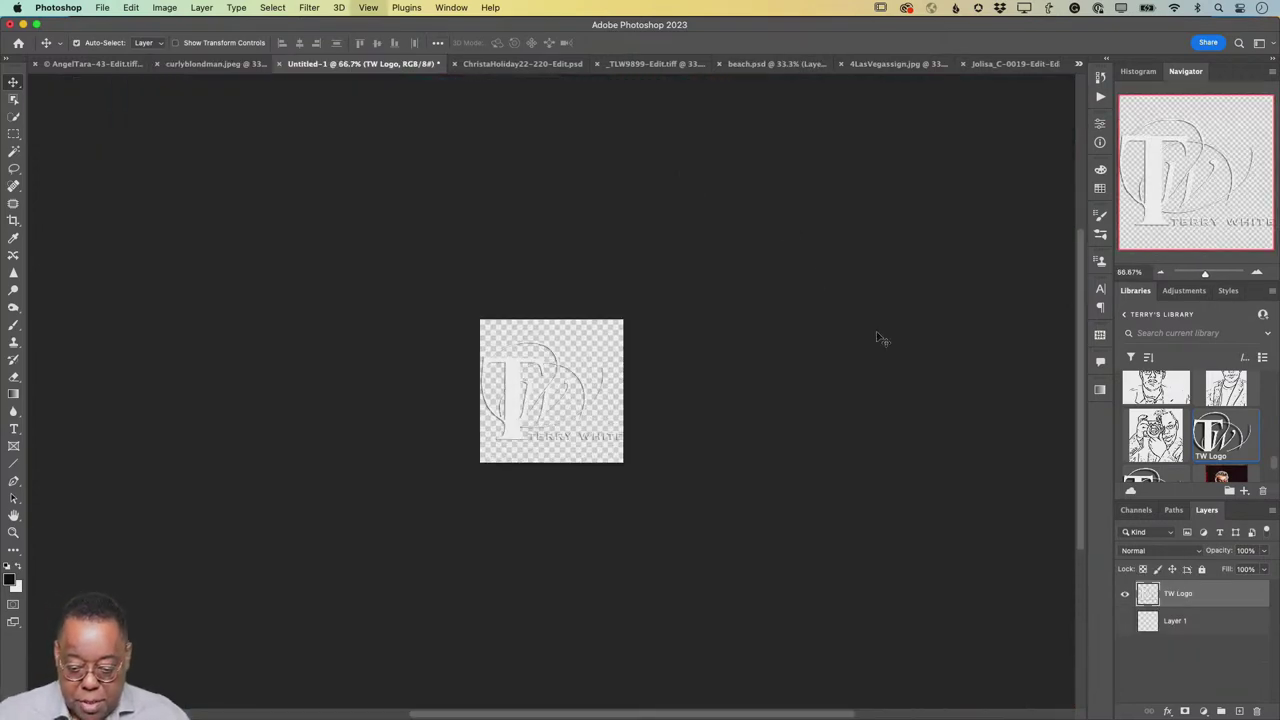
key("super+minus")
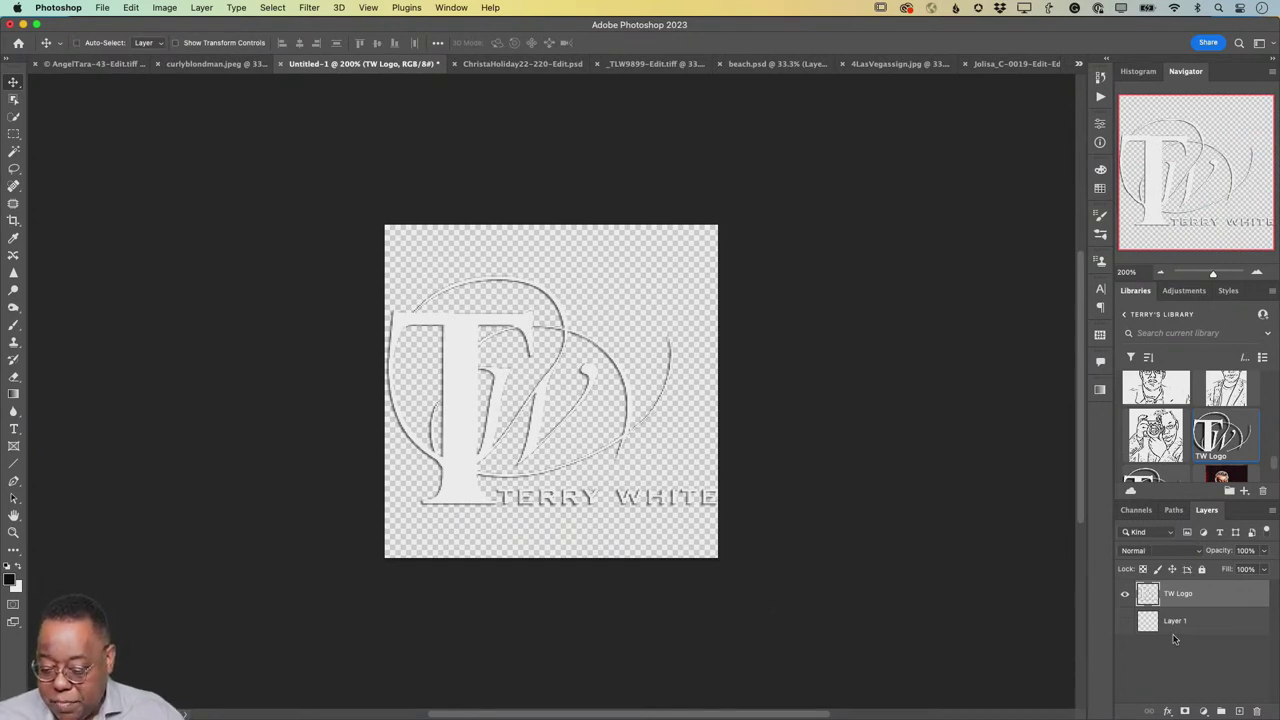
left_click_drag(1188, 626, 1257, 710)
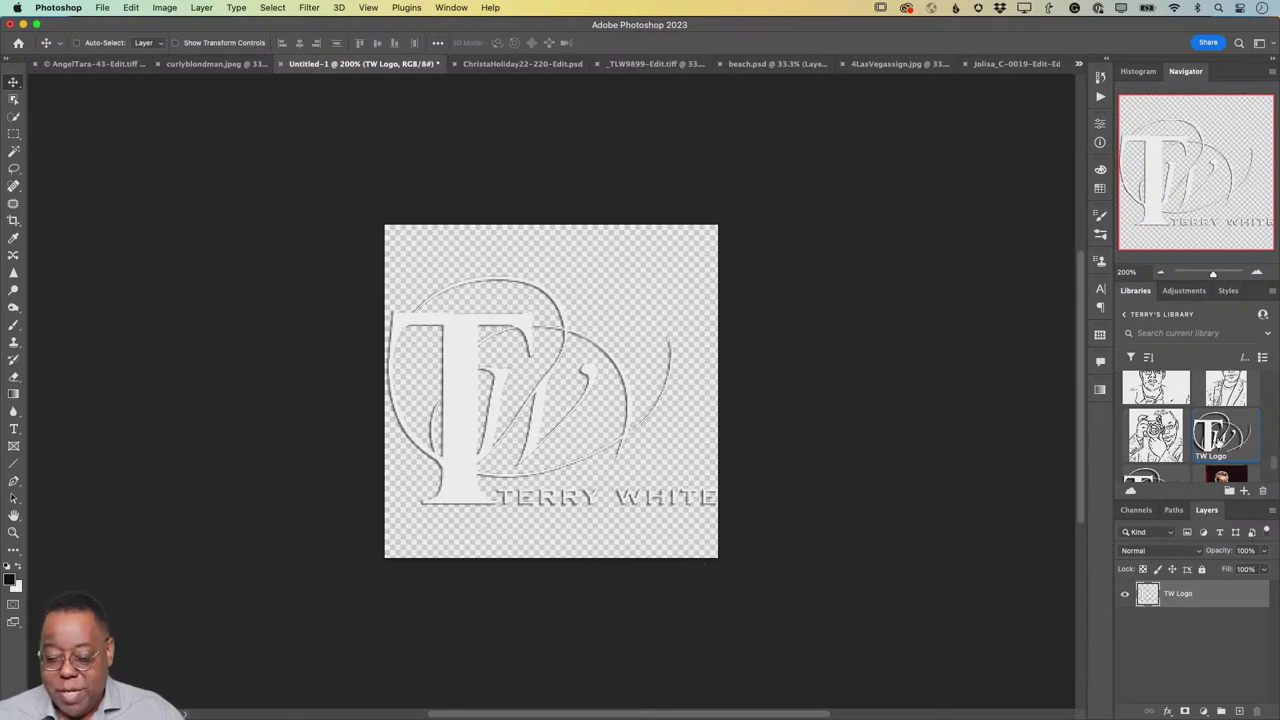
scroll(912, 262, "up", 1)
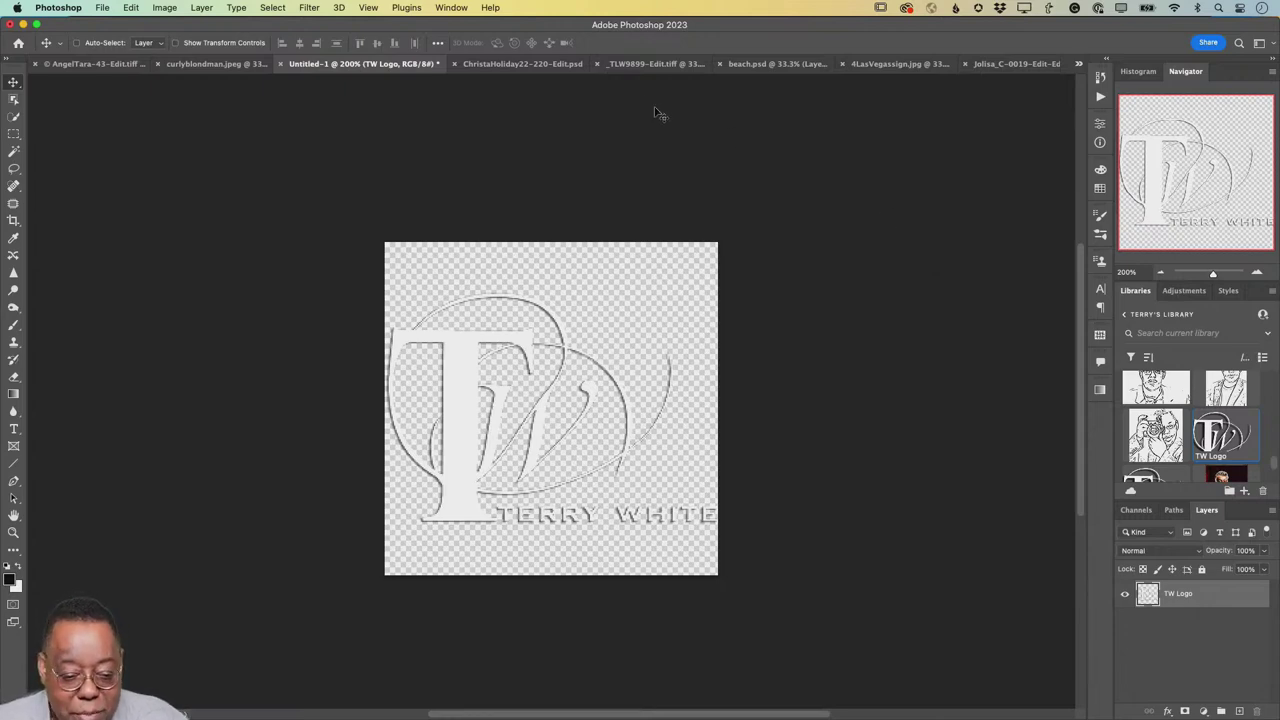
- Place the library's TW Logo in the lower-left corner of curlyblondman.jpeg, scaled to about 23%, and set its layer opacity to 42%
left_click(210, 64)
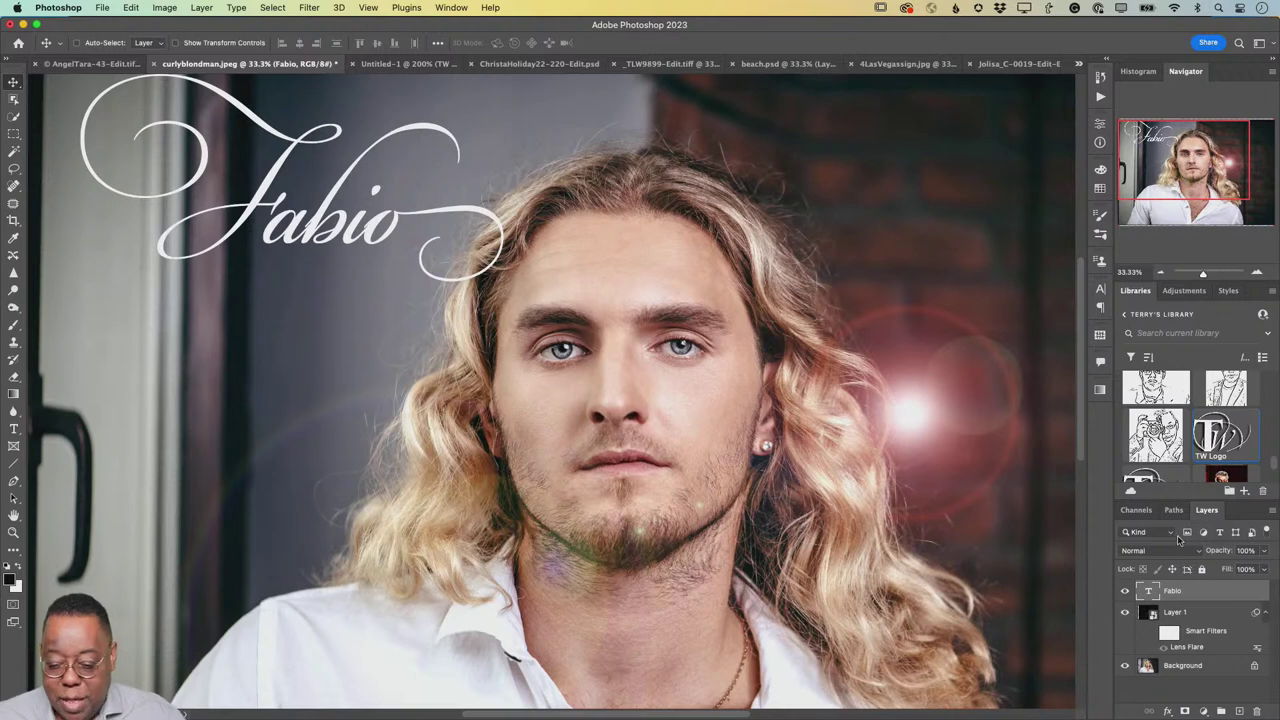
left_click_drag(1220, 437, 860, 175)
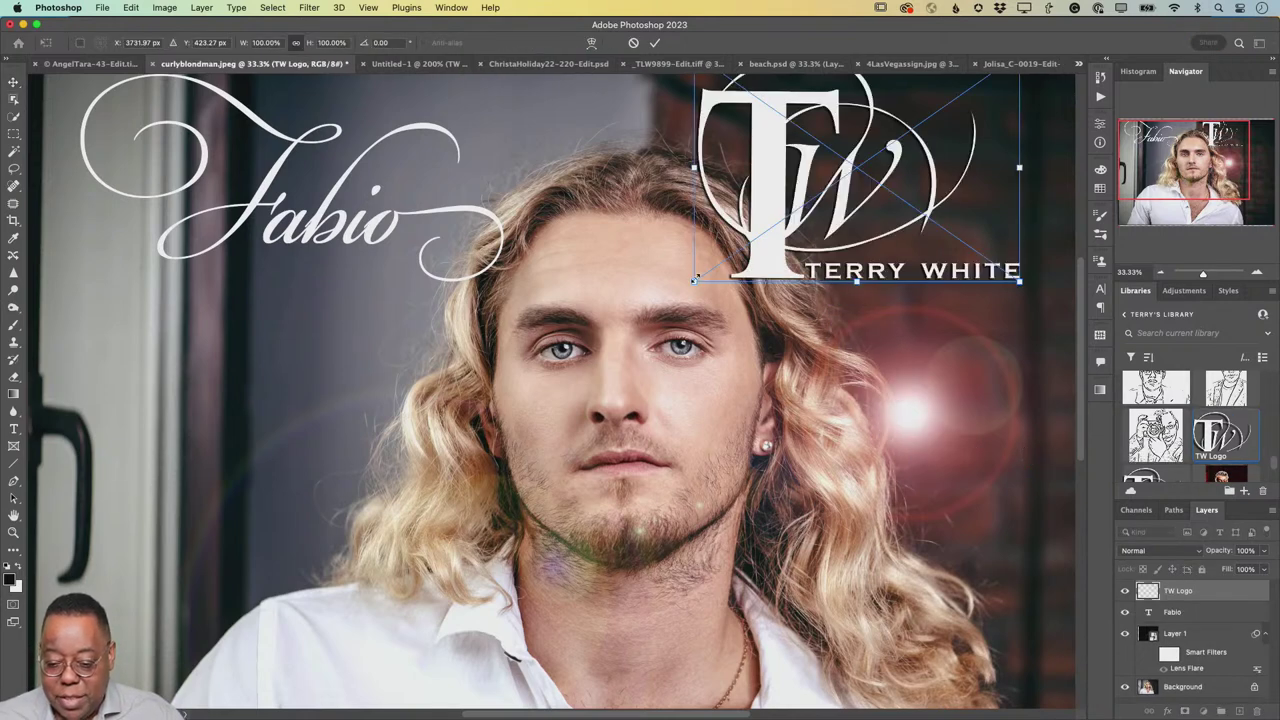
left_click_drag(693, 276, 147, 655)
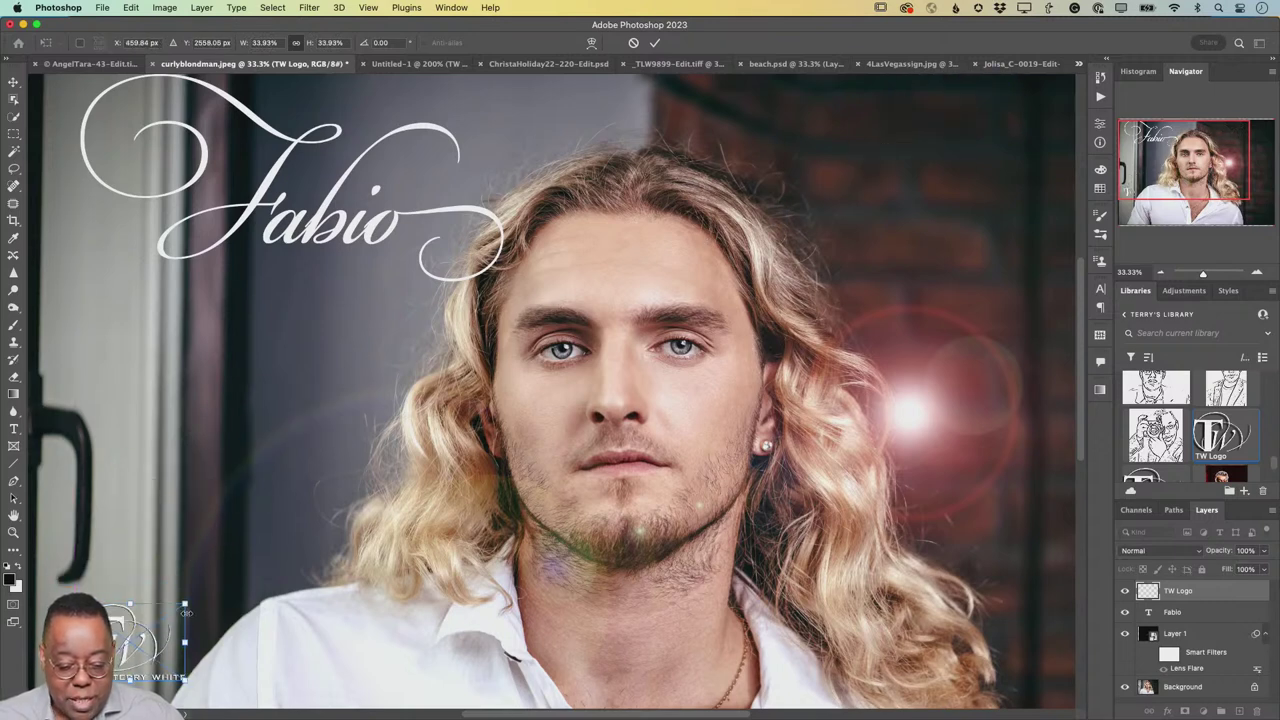
left_click_drag(185, 606, 151, 629)
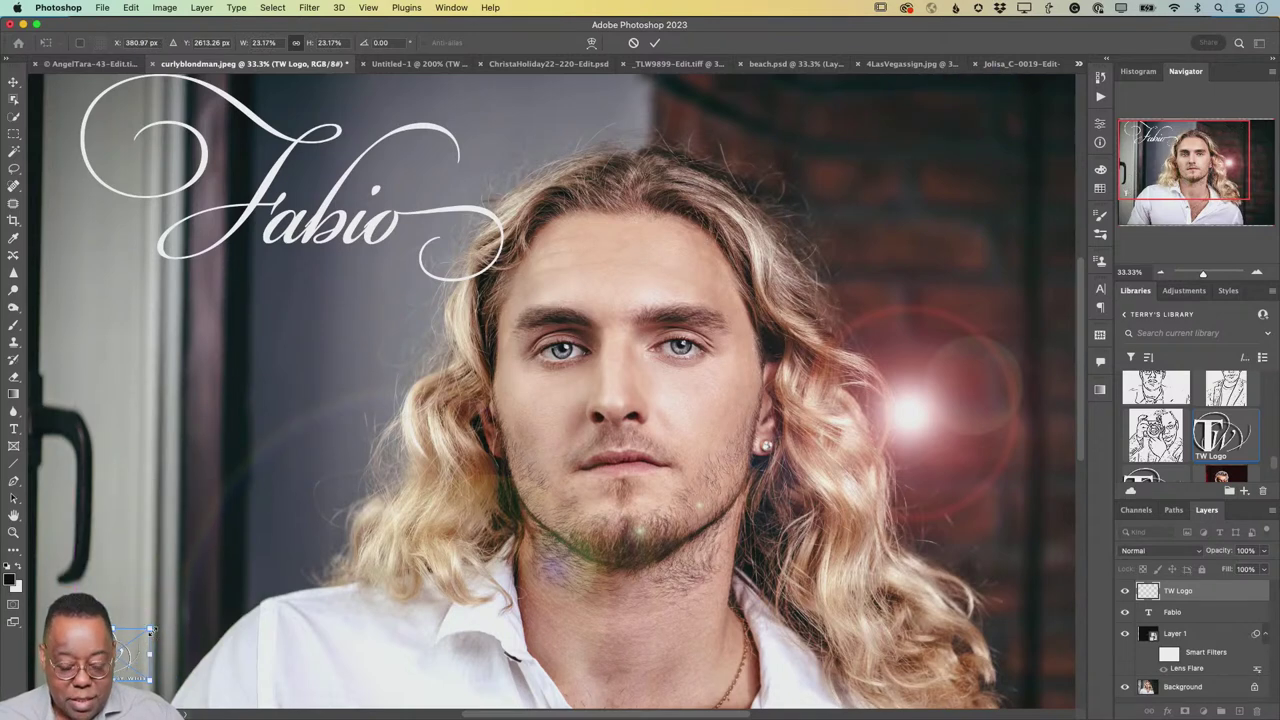
key("Return")
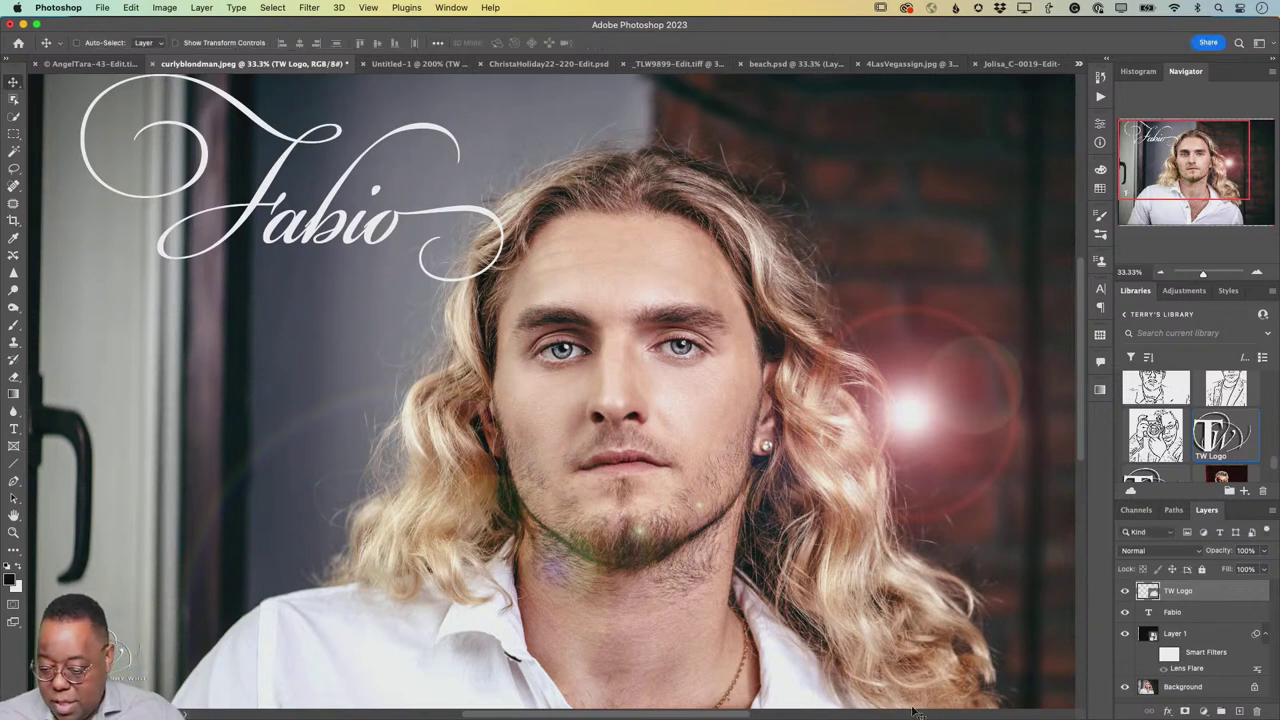
left_click_drag(1222, 552, 1182, 560)
left_click(1265, 555)
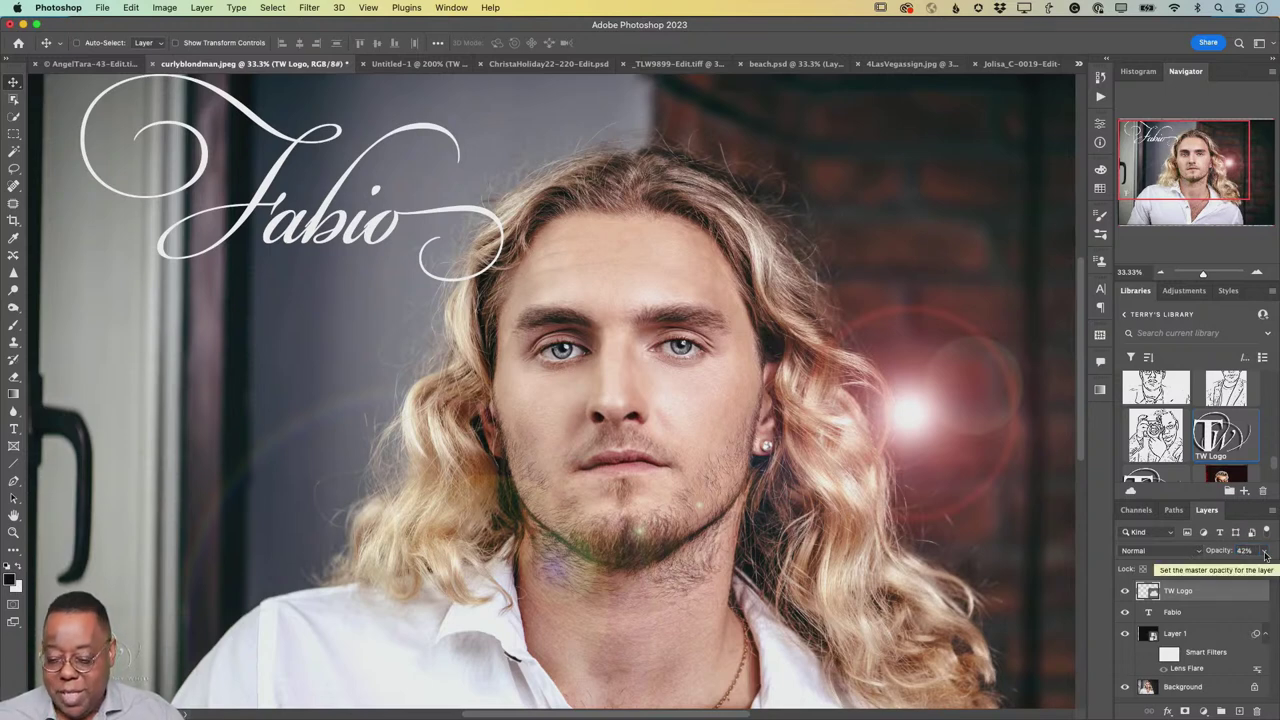
- Define a brush preset named TW Logo from the logo artwork in the Untitled-1 document
left_click(424, 66)
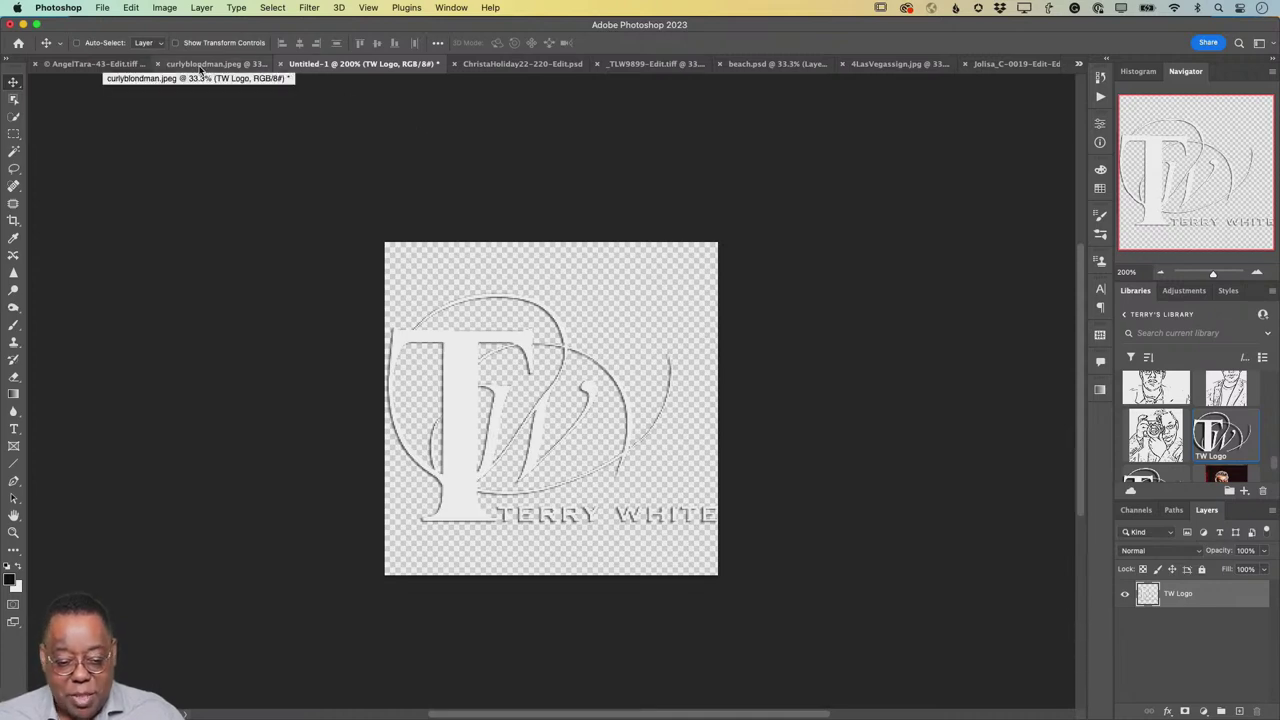
left_click(131, 8)
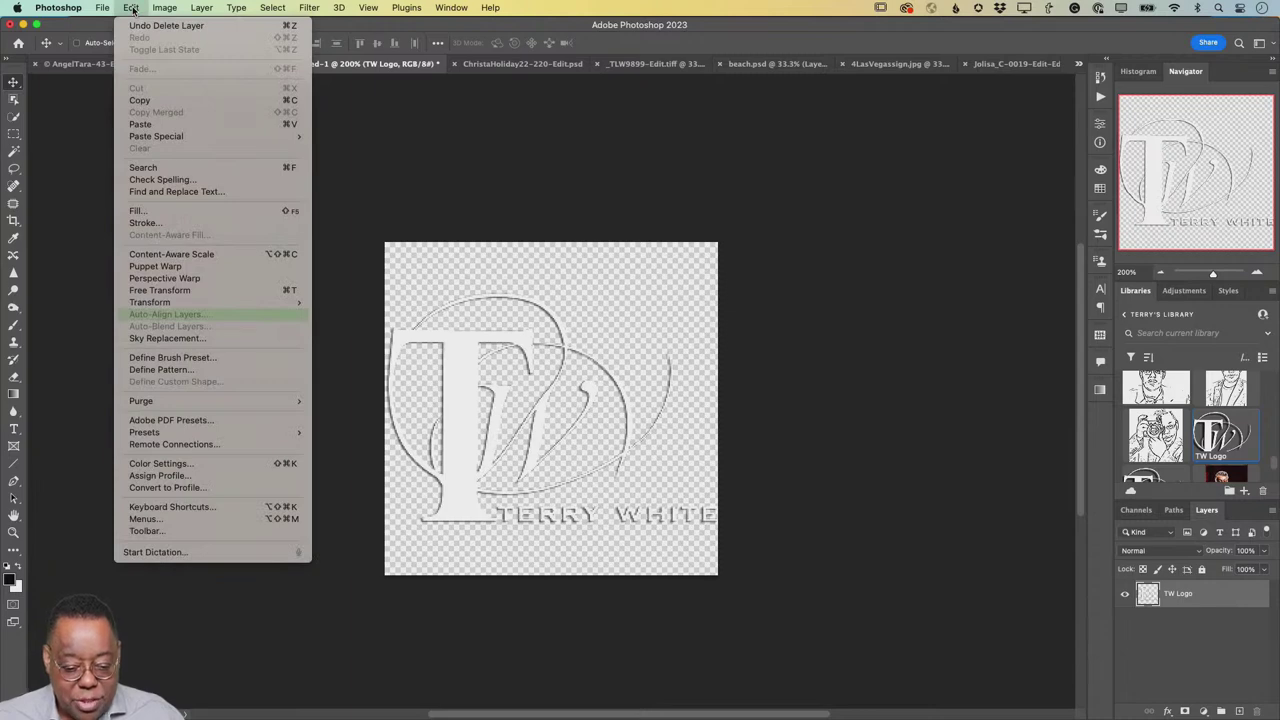
left_click(205, 357)
mouse_move(577, 452)
left_mouse_down()
mouse_move(540, 369)
mouse_move(396, 150)
left_mouse_up()
type("TW Logo")
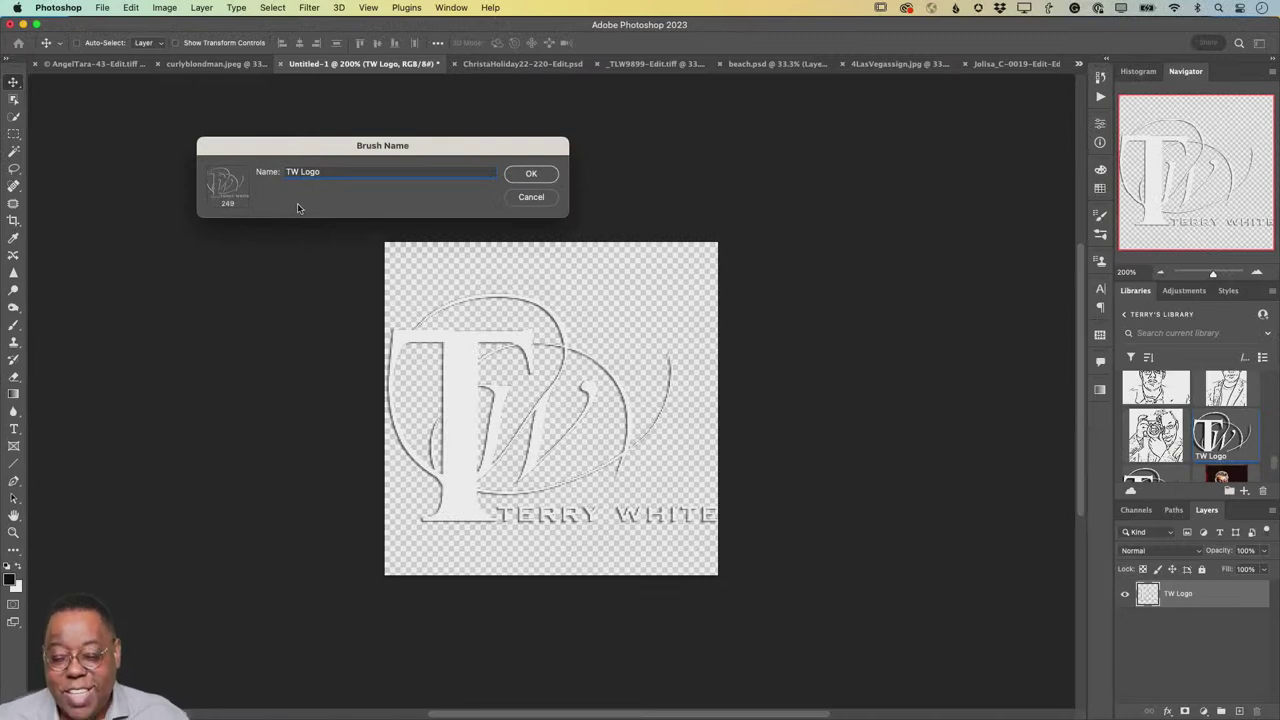
left_click(525, 175)
- On a new layer in curlyblondman.jpeg, with the TW Logo layer hidden, stamp the new logo brush in white at 811 px beside the hair
key("b")
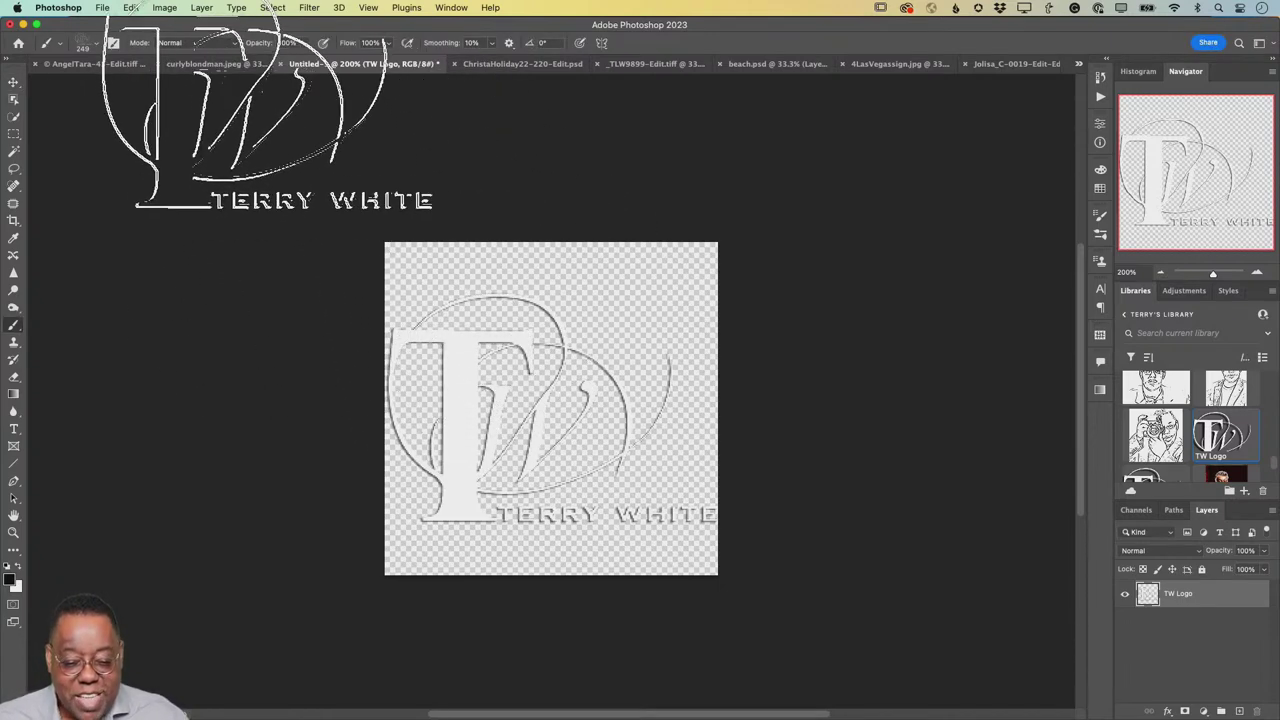
left_click(249, 66)
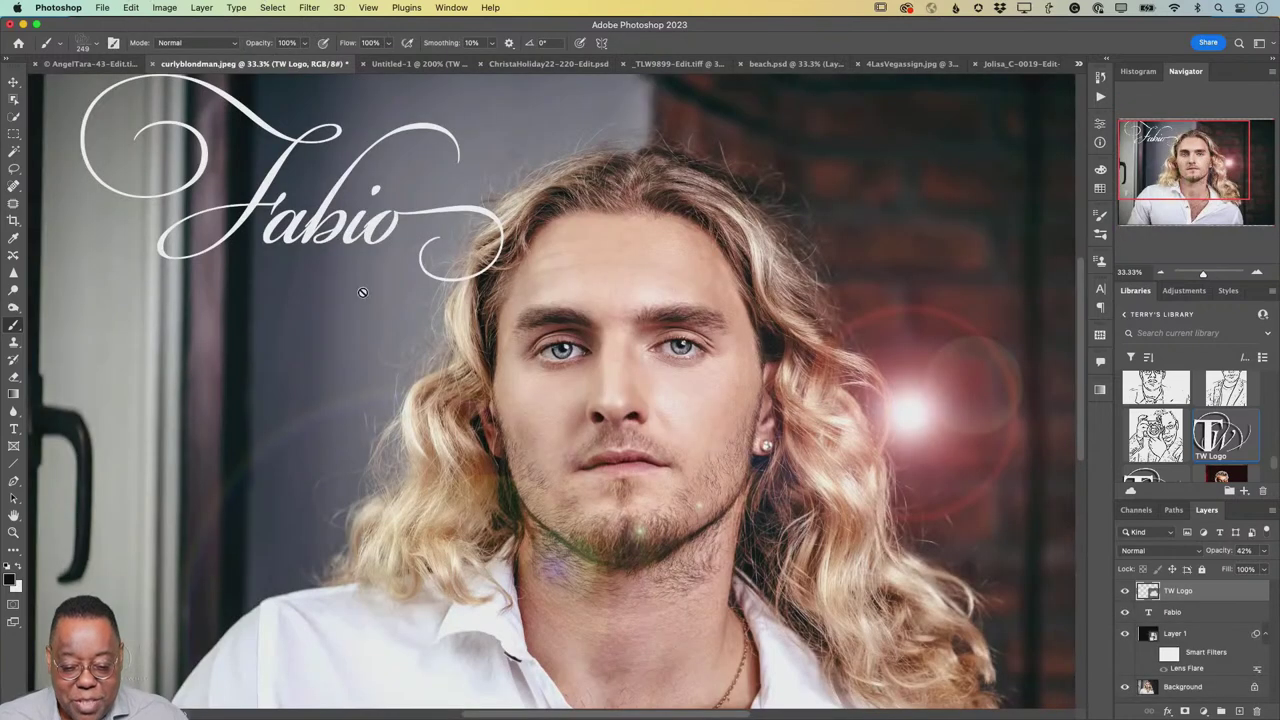
left_click(1124, 591)
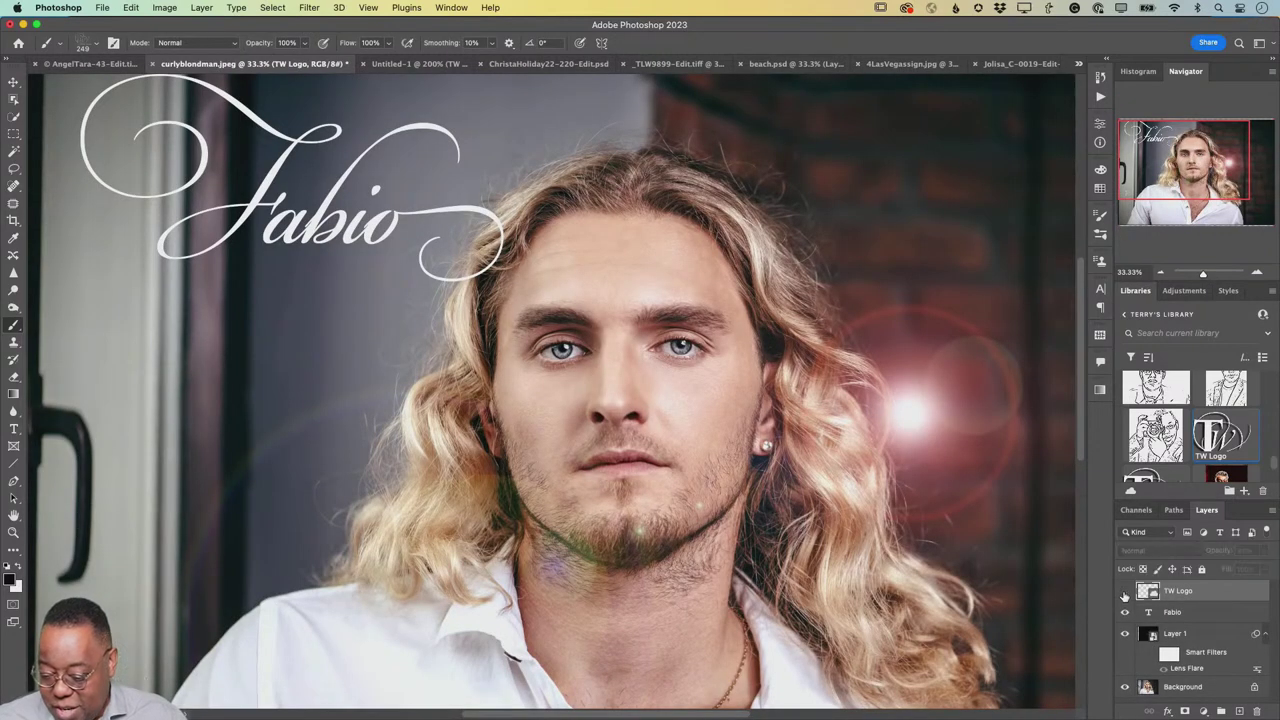
left_click(1238, 711)
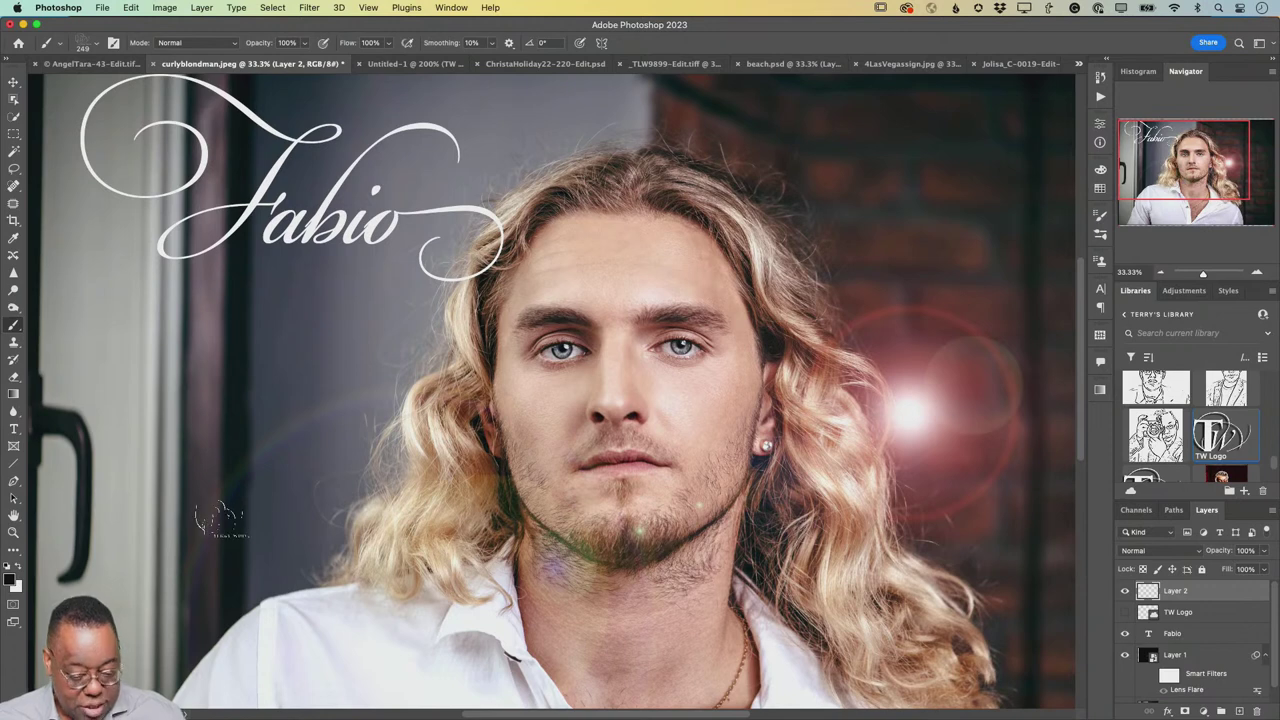
mouse_move(222, 520)
left_mouse_down()
mouse_move(360, 532)
mouse_move(232, 529)
mouse_move(395, 524)
mouse_move(382, 490)
left_mouse_up()
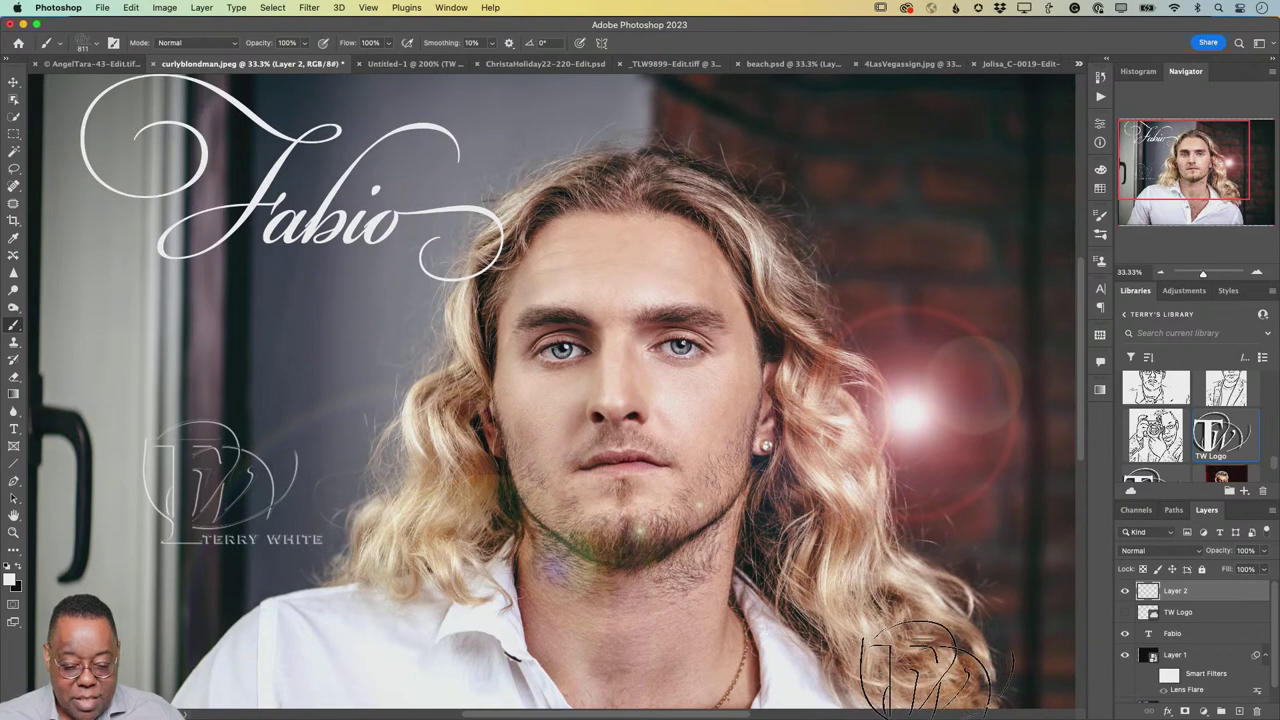
- Stamp three more logos over the brick wall and both sides of the hair, and toggle the stamp layer's visibility to compare
left_click(900, 215)
left_click(801, 446)
left_click(420, 350)
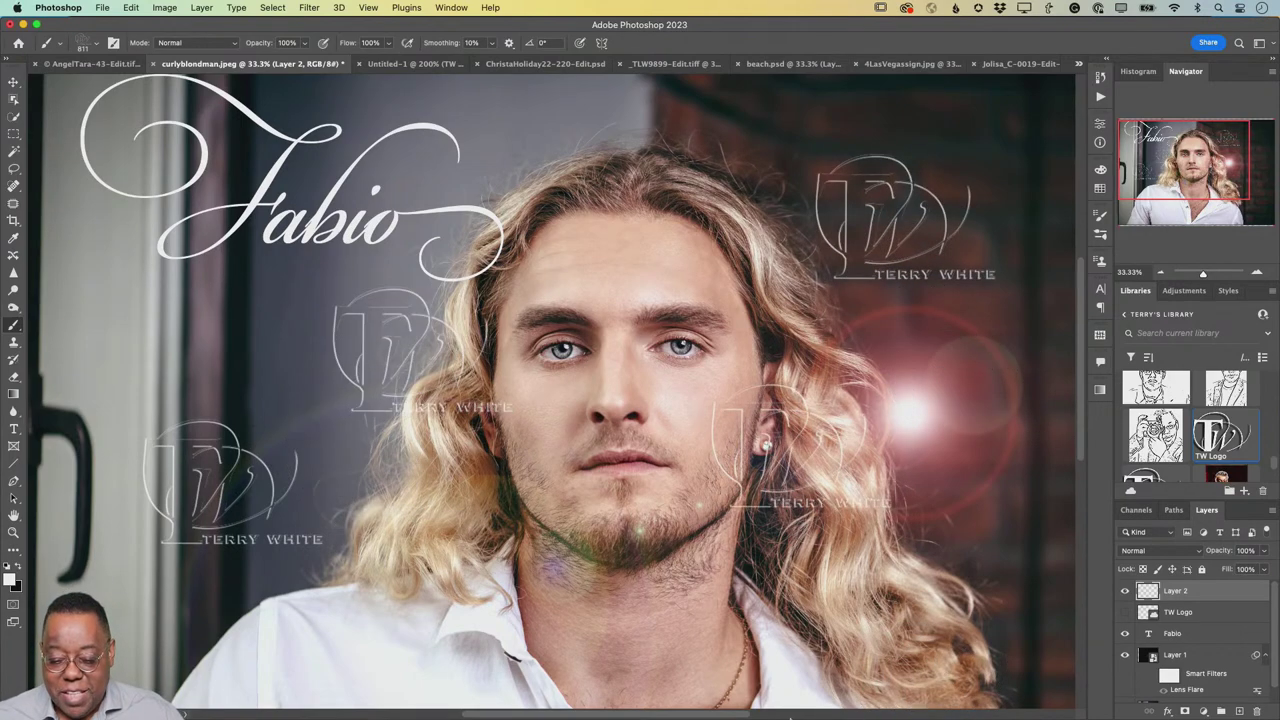
left_click(1124, 591)
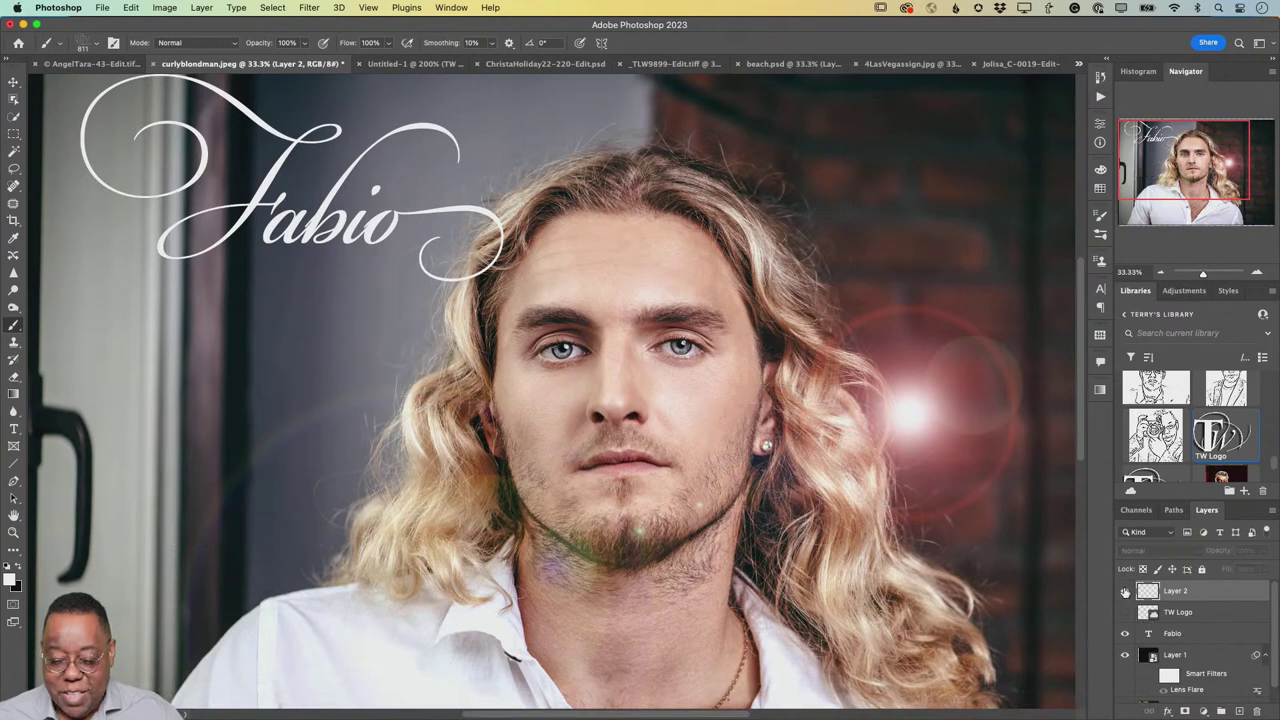
left_click(1124, 591)
left_click(1124, 591)
left_click(1124, 591)
- Undo the last three logo stamps so that only the first one stays on the layer
key("ctrl+z")
key("ctrl+z")
key("ctrl+z")
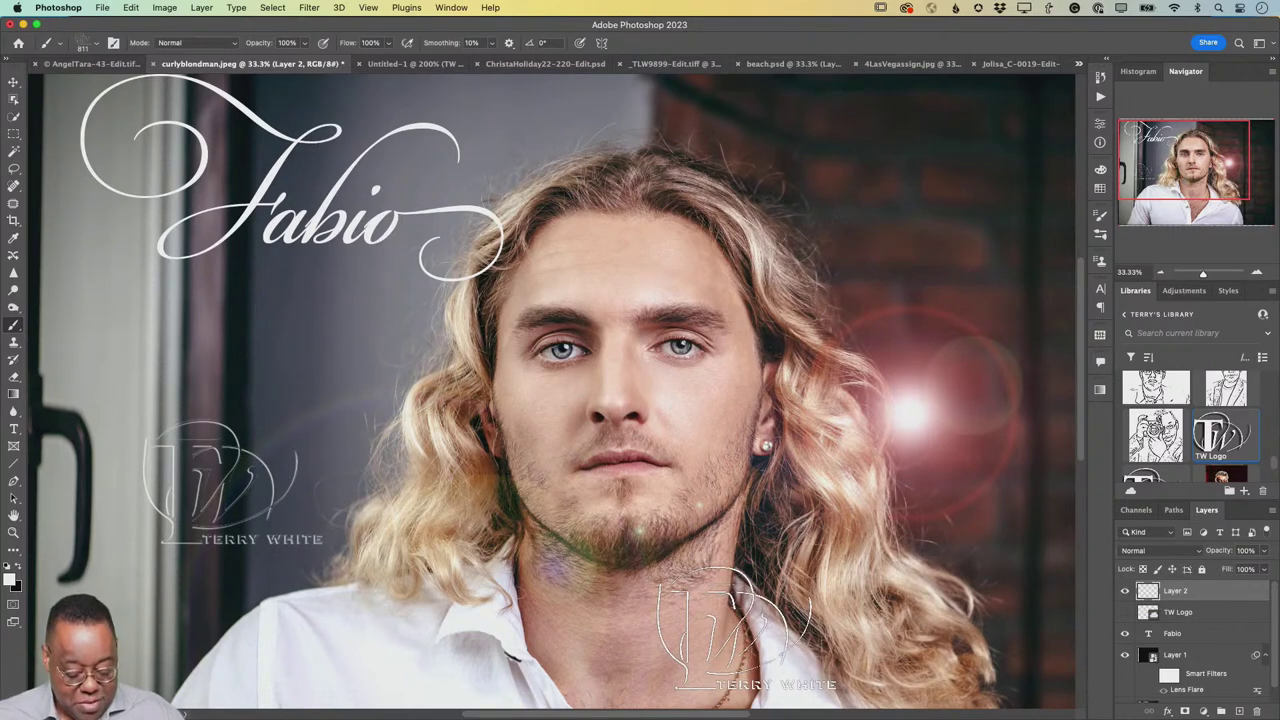
- Scale the stamped logo to about 36% and move it onto the dark background below the script lettering, then return to the Brush tool
key("ctrl+t")
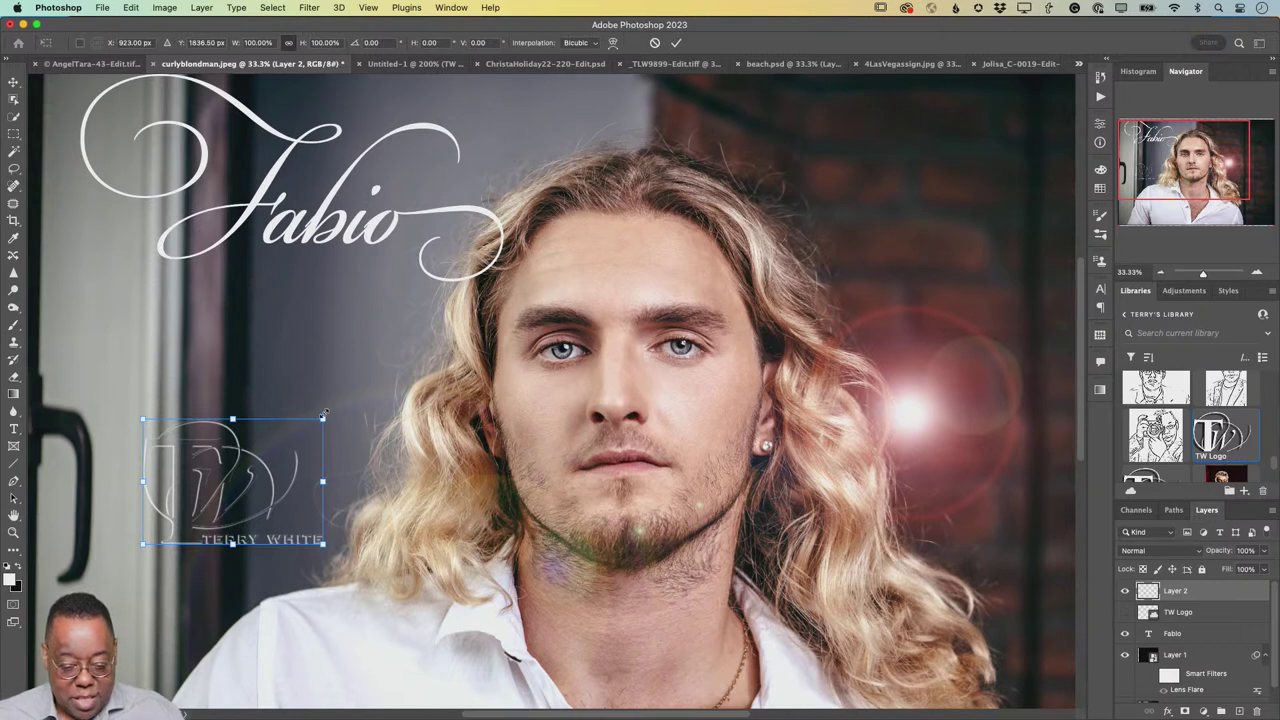
left_click_drag(324, 416, 334, 361)
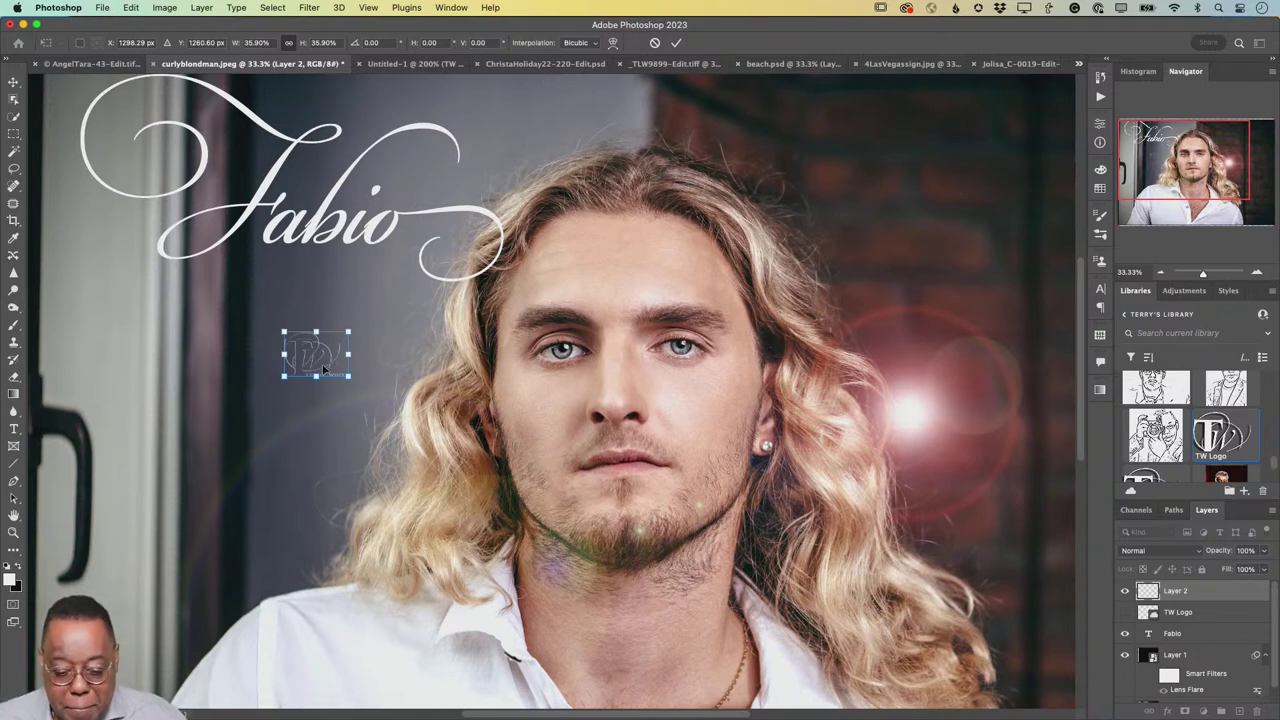
key("Return")
key("b")
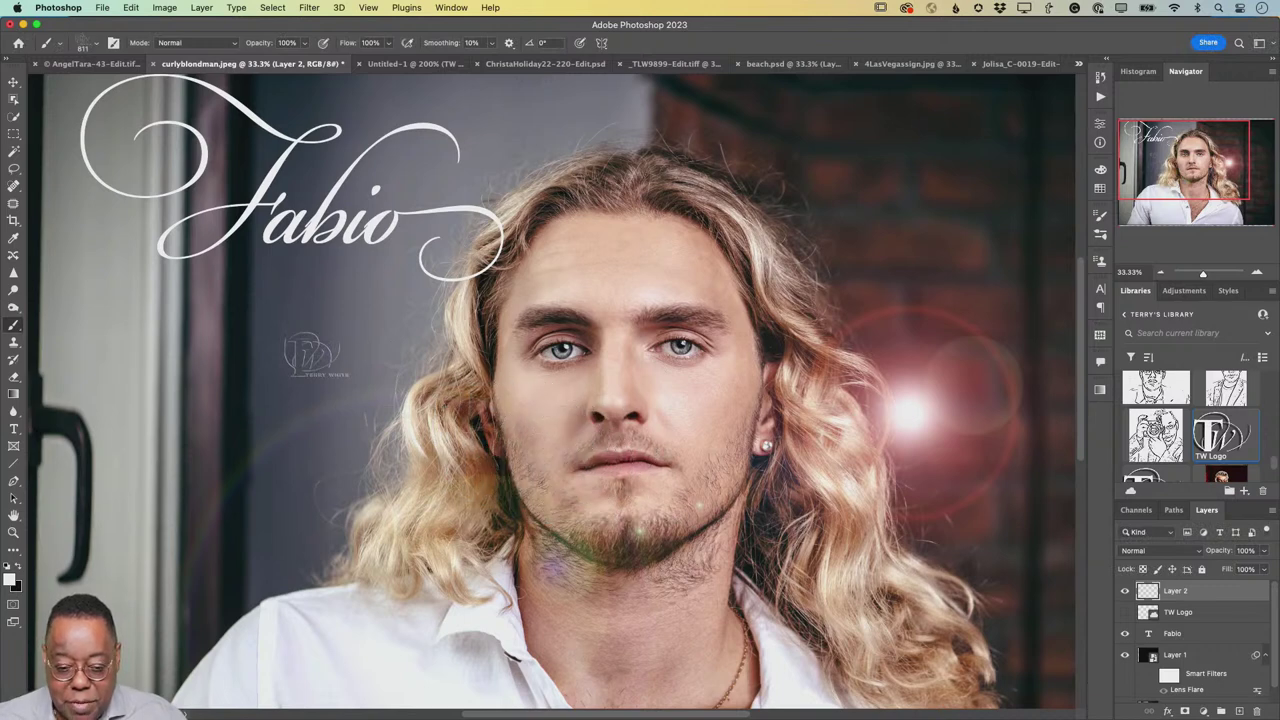
- Look through the brush preset list and its folders, including with the Sharpen tool active, and close the list with the Brush tool active
left_click(97, 44)
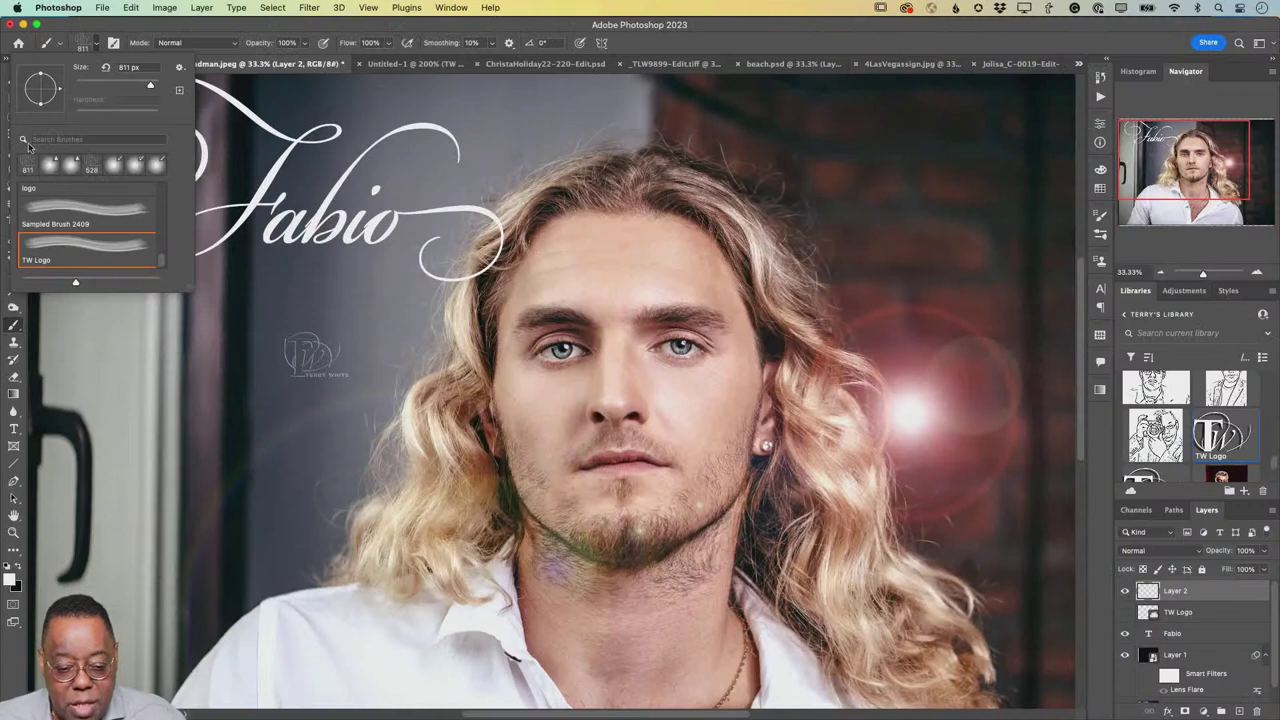
scroll(50, 205, "up", 5)
scroll(55, 207, "up", 5)
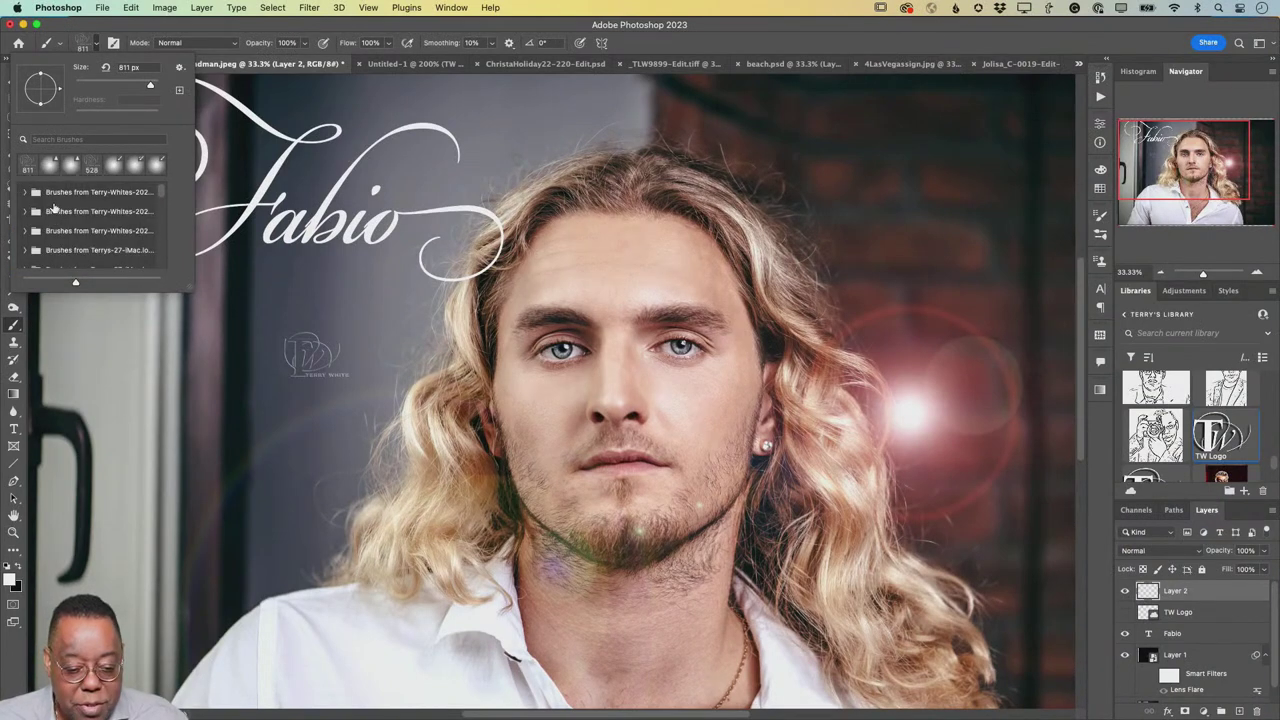
scroll(62, 213, "up", 2)
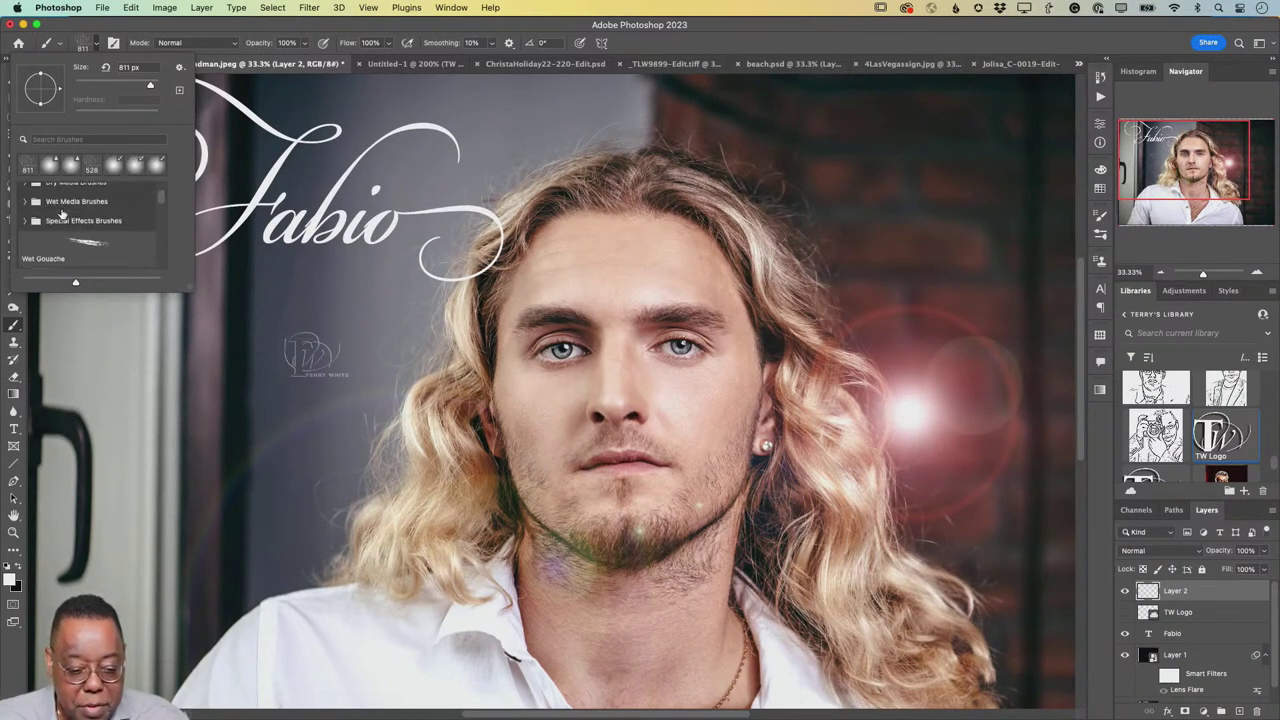
key("r")
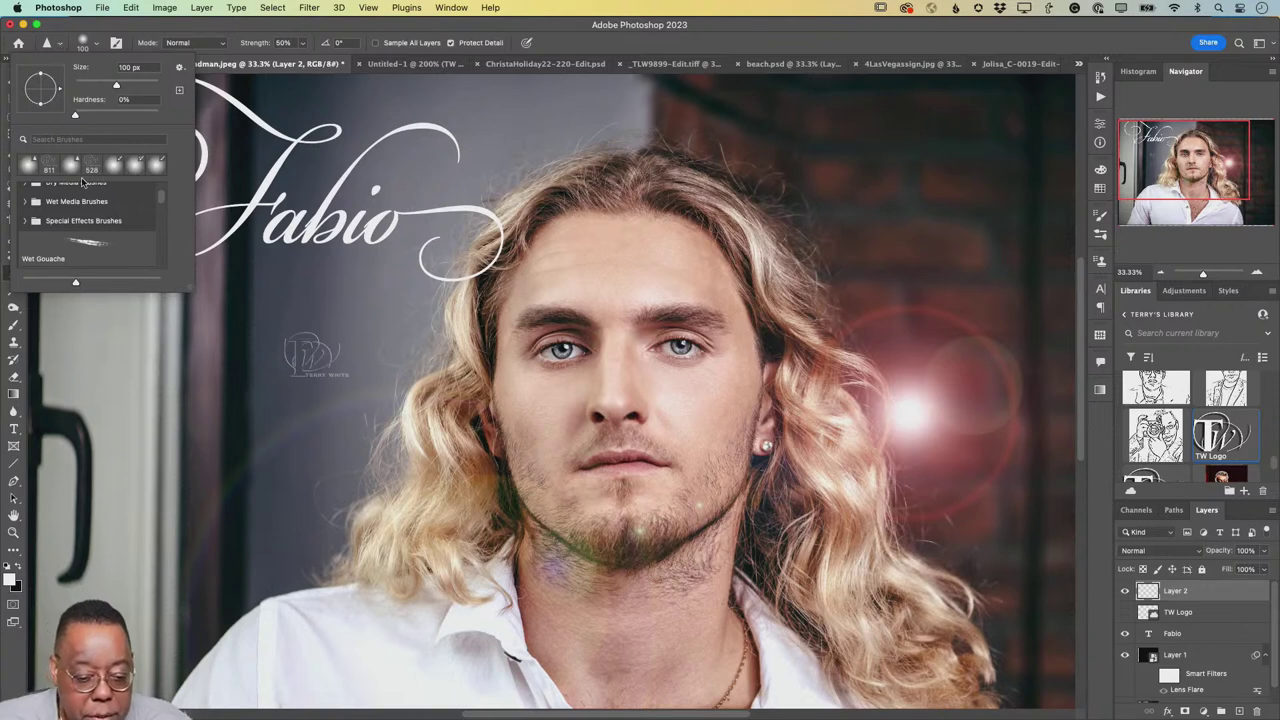
key("b")
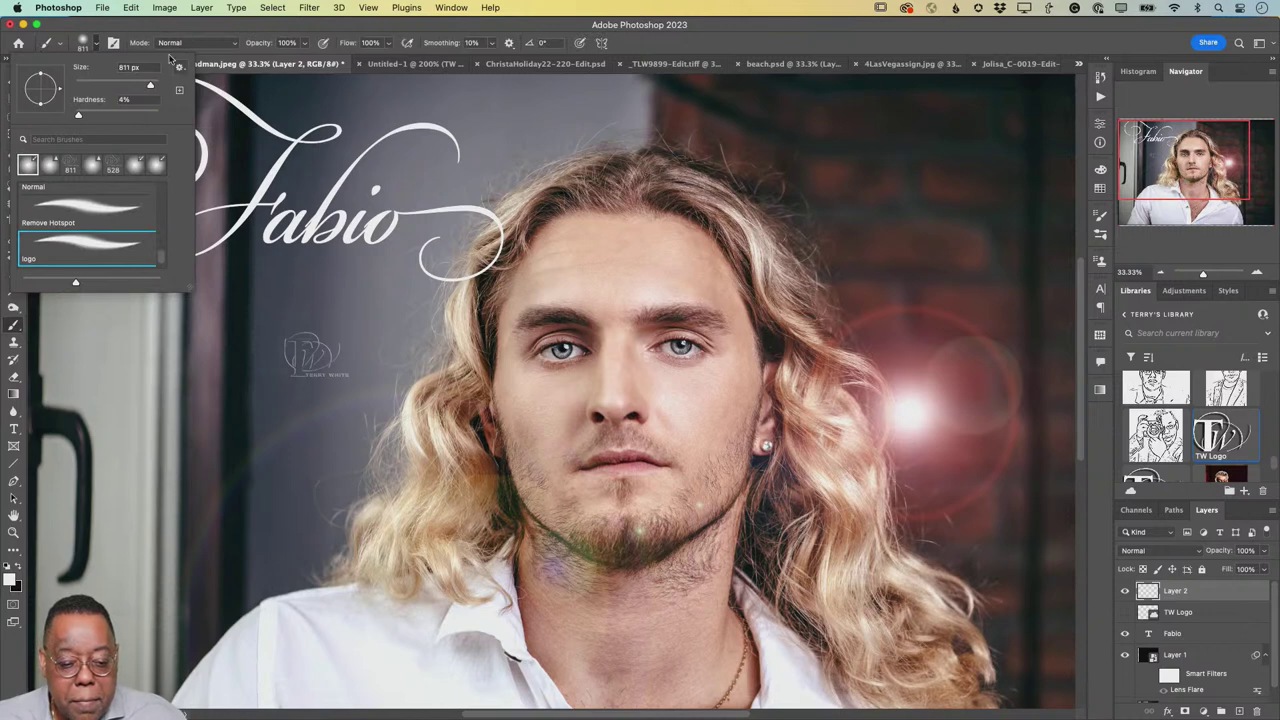
left_click(87, 44)
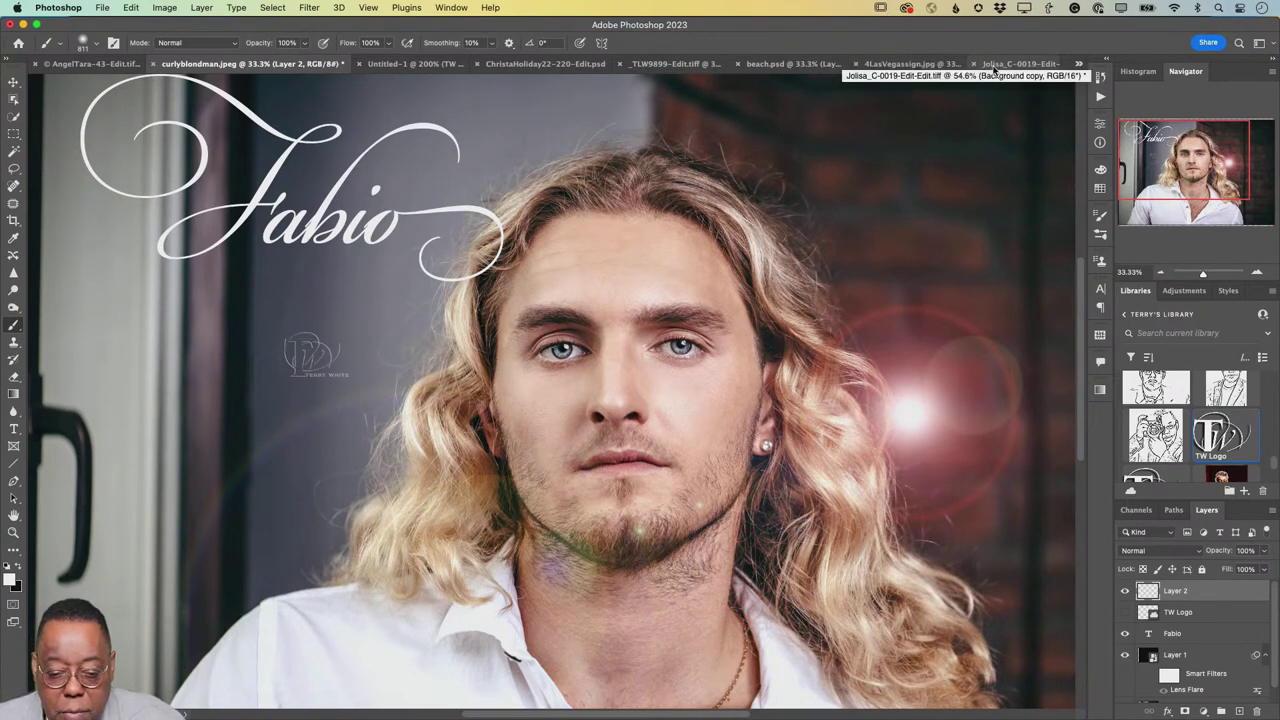
- Switch to ChristaHoliday22-220-Edit.psd, fit the whole portrait in view, and show the Gradients panel floating over the image
left_click(518, 65)
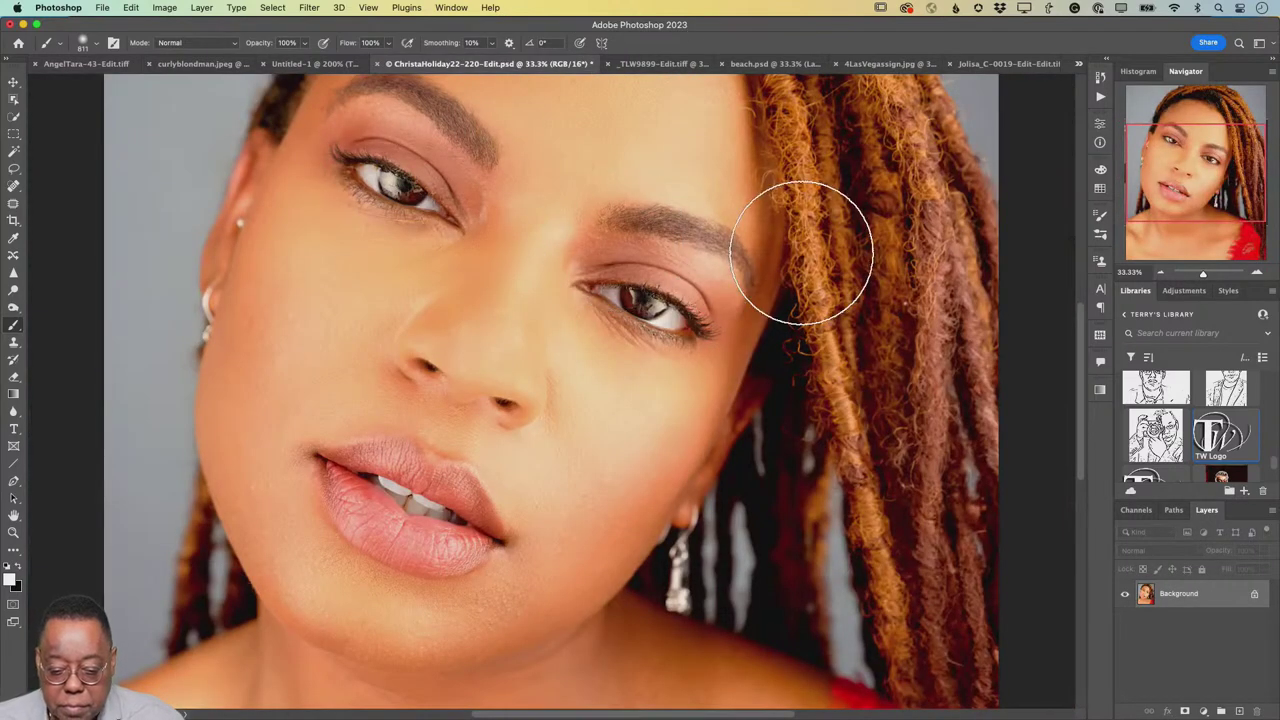
key("super+0")
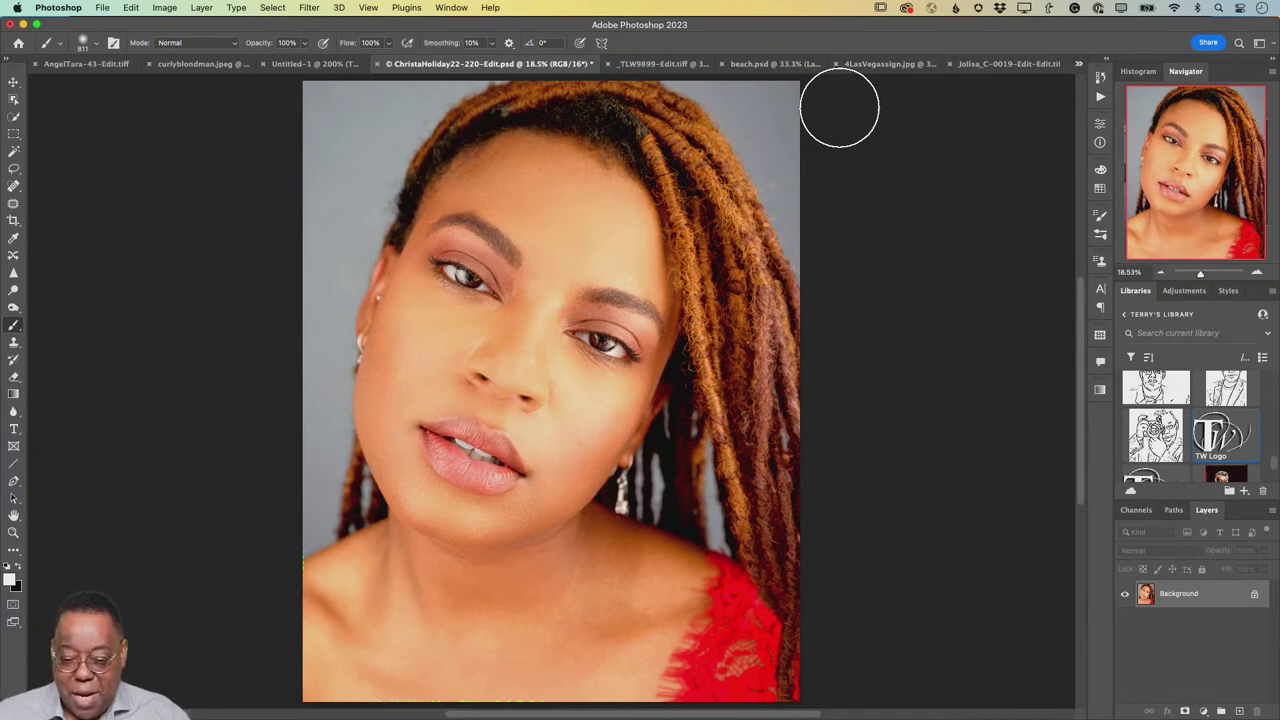
left_click(450, 8)
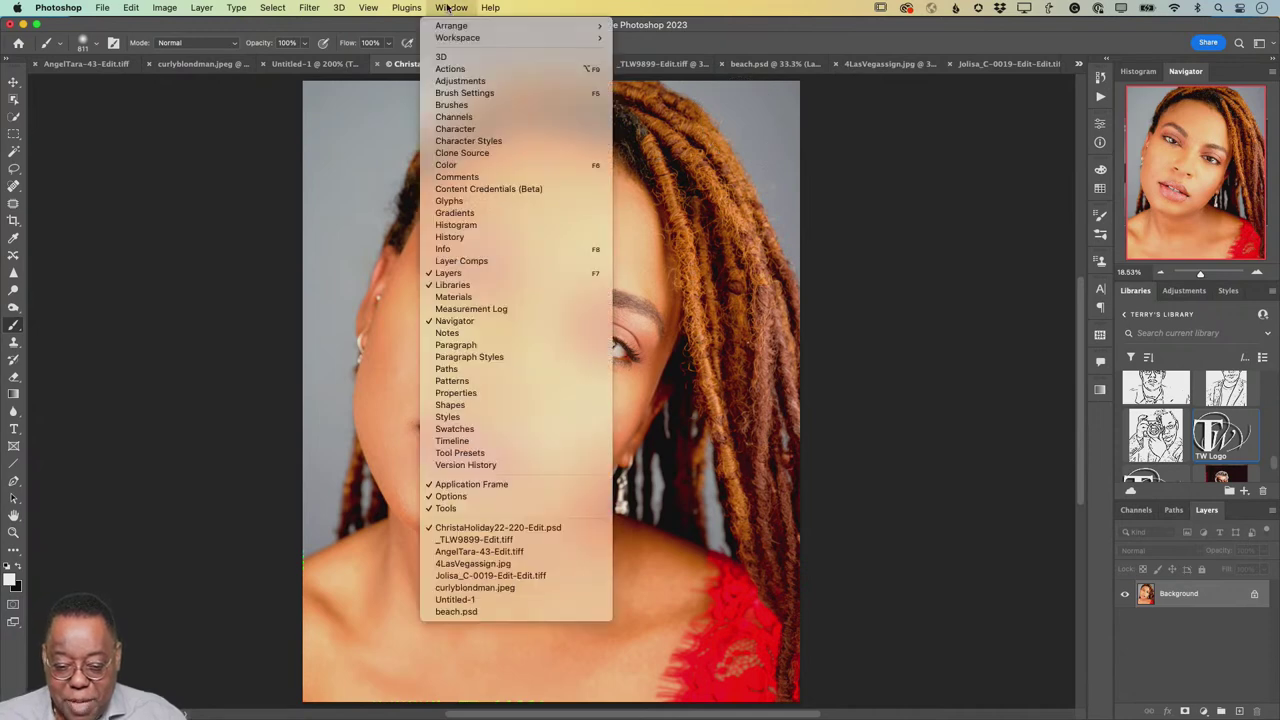
left_click(510, 216)
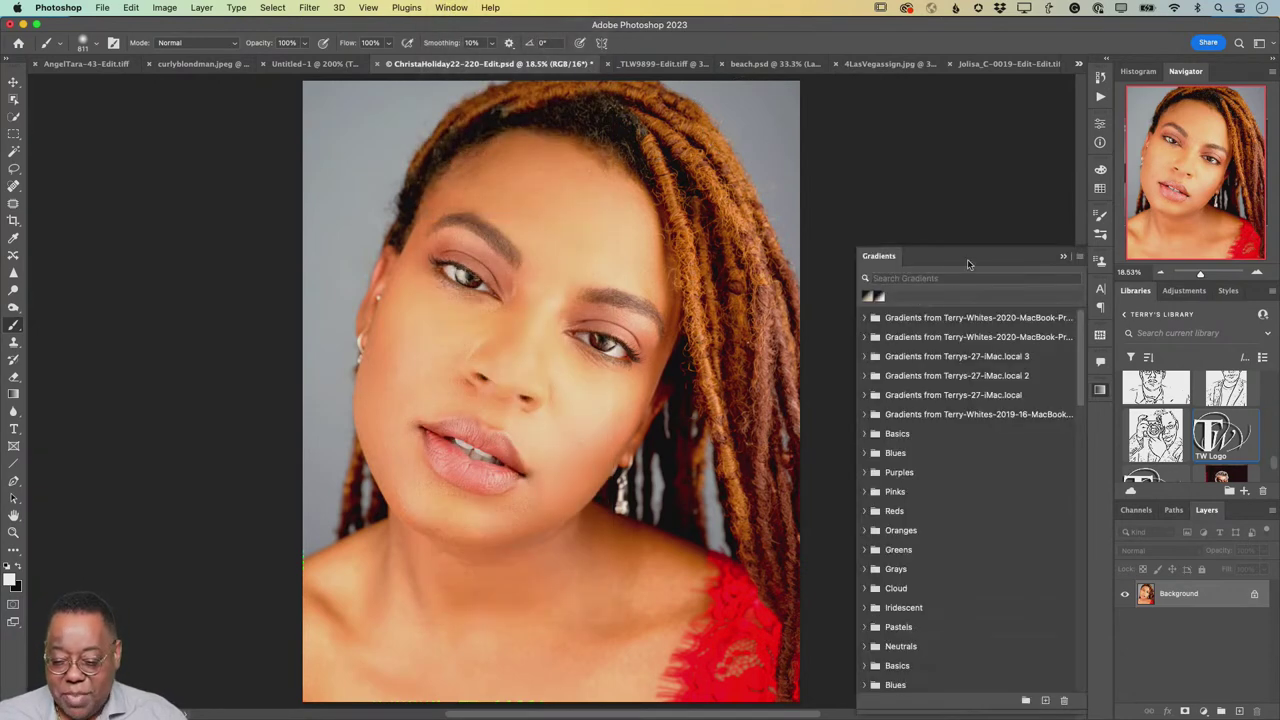
left_click_drag(965, 255, 801, 114)
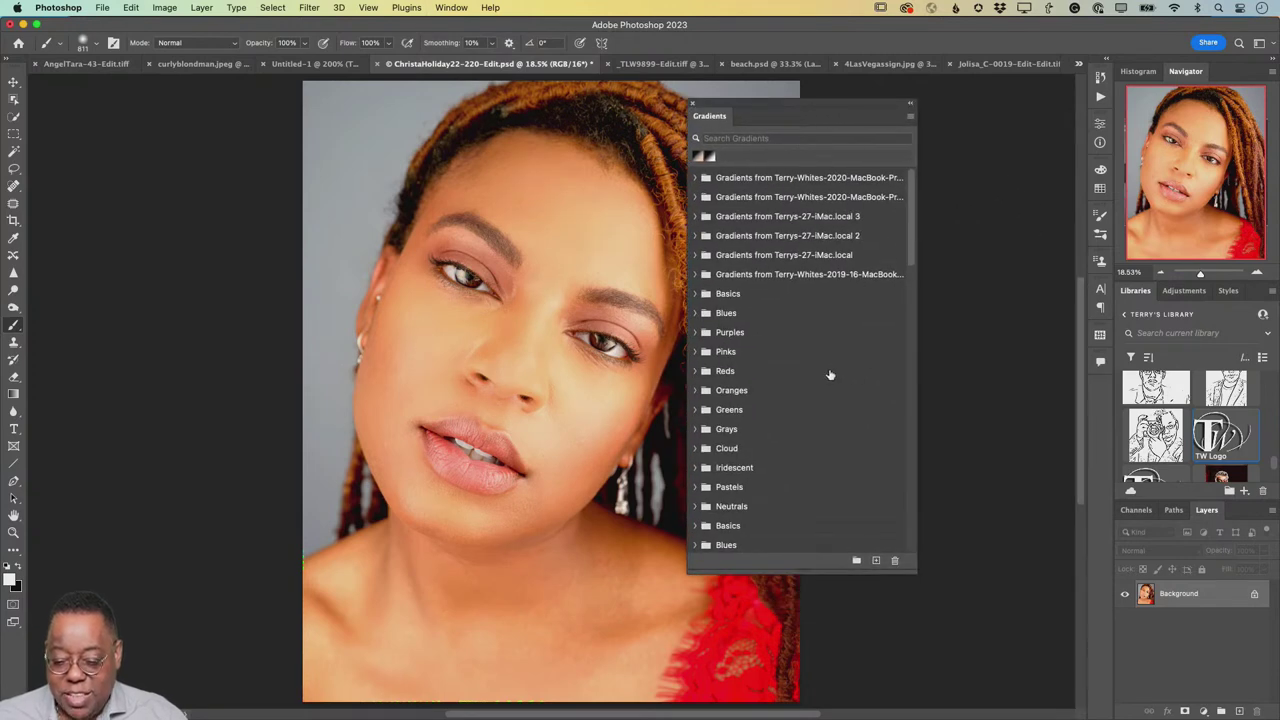
- Examine the gradient presets in the Purples and Blues folders, leaving only Purples expanded
left_click(696, 333)
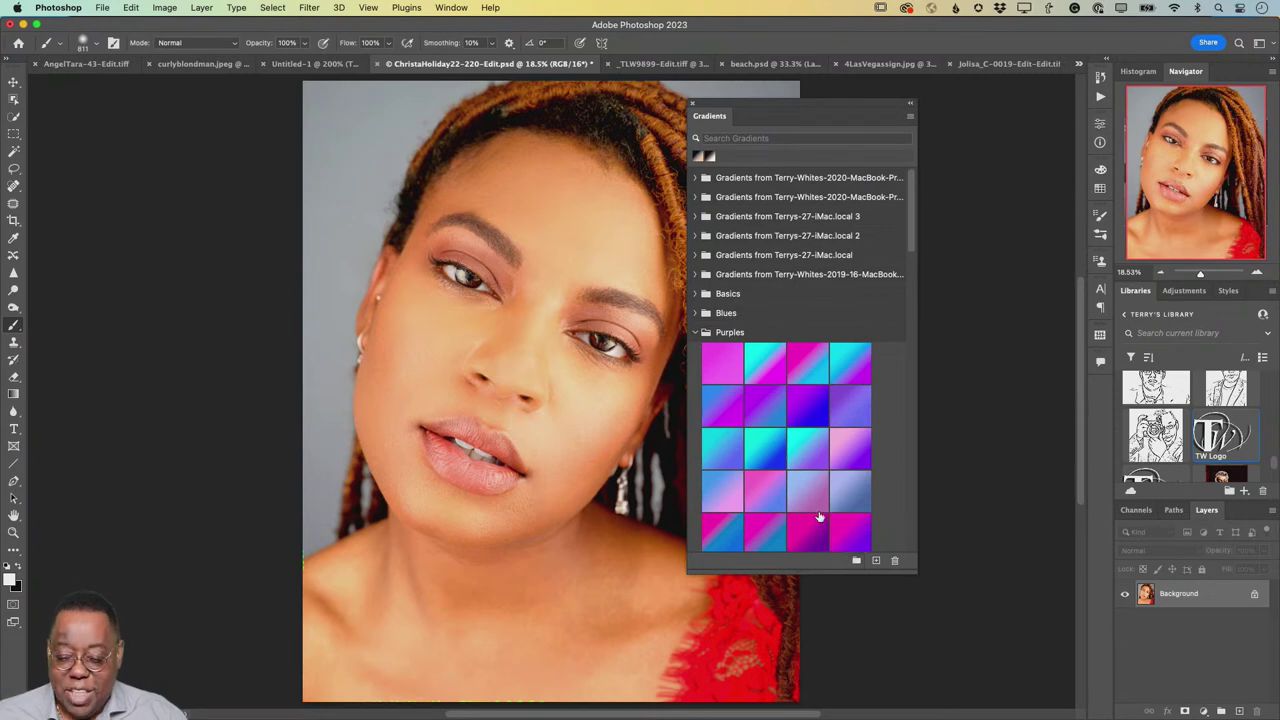
scroll(820, 520, "down", 3)
scroll(820, 517, "up", 3)
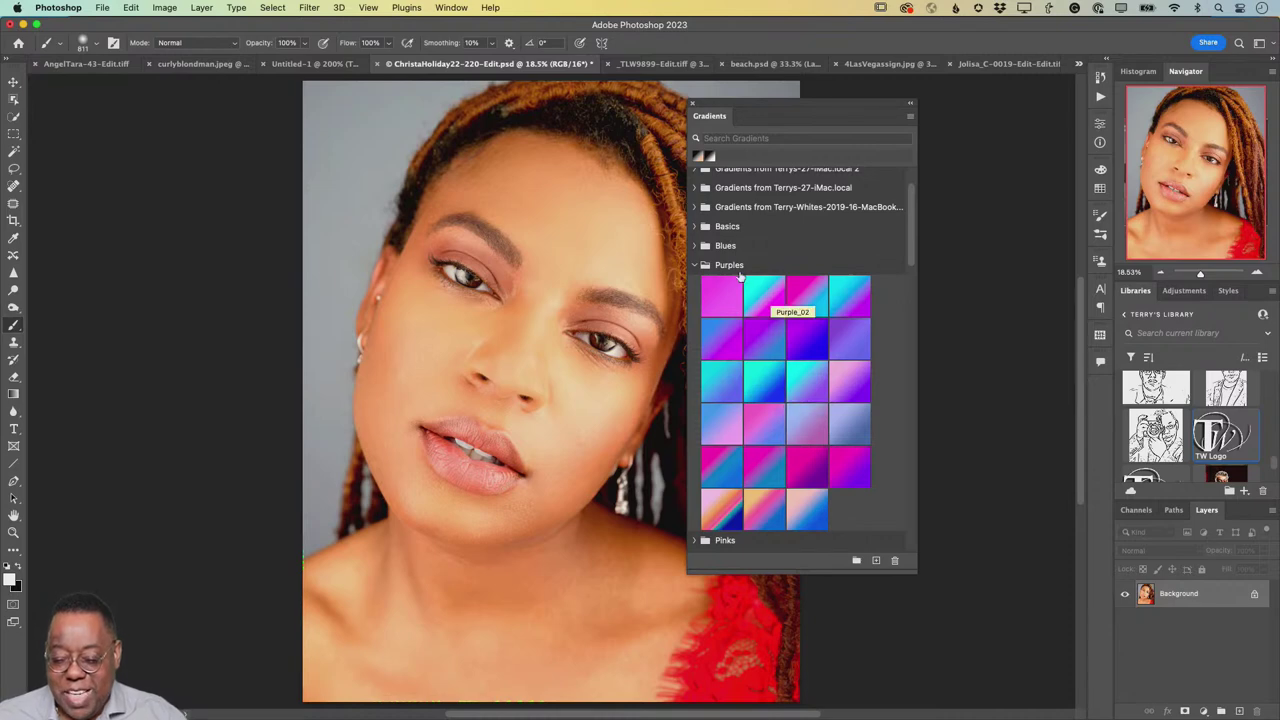
left_click(696, 247)
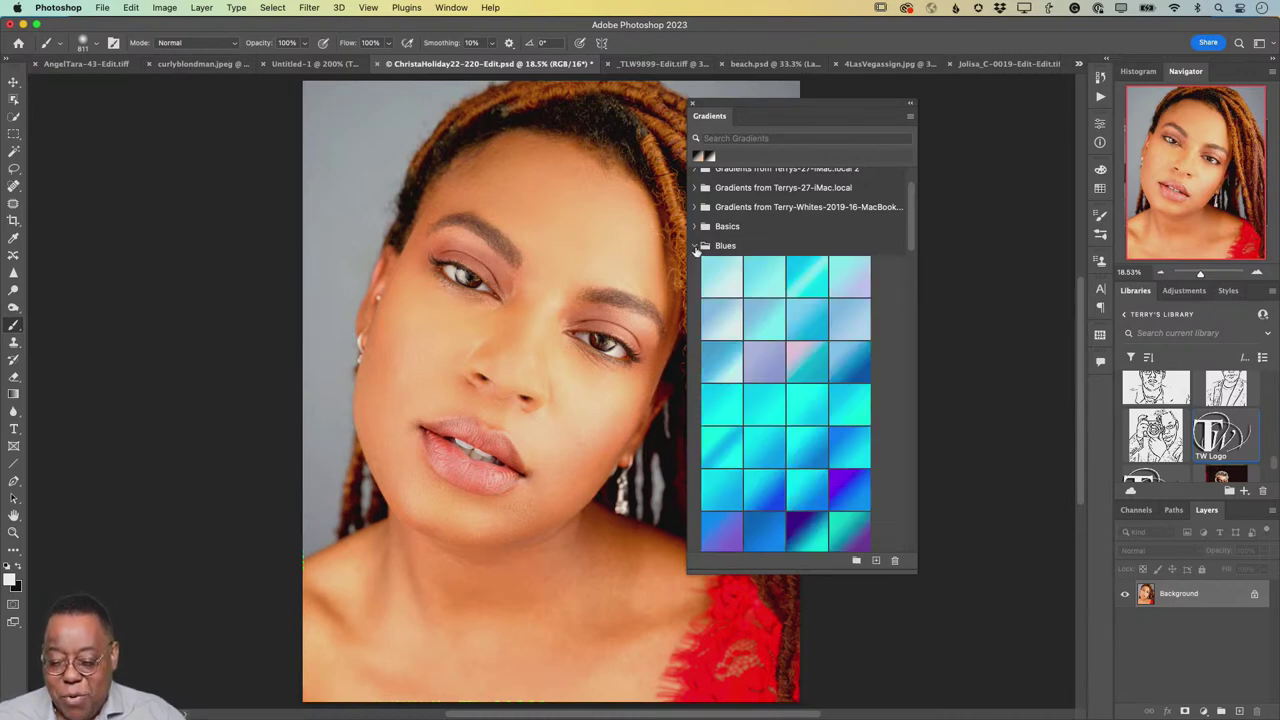
left_click(696, 246)
left_click(695, 265)
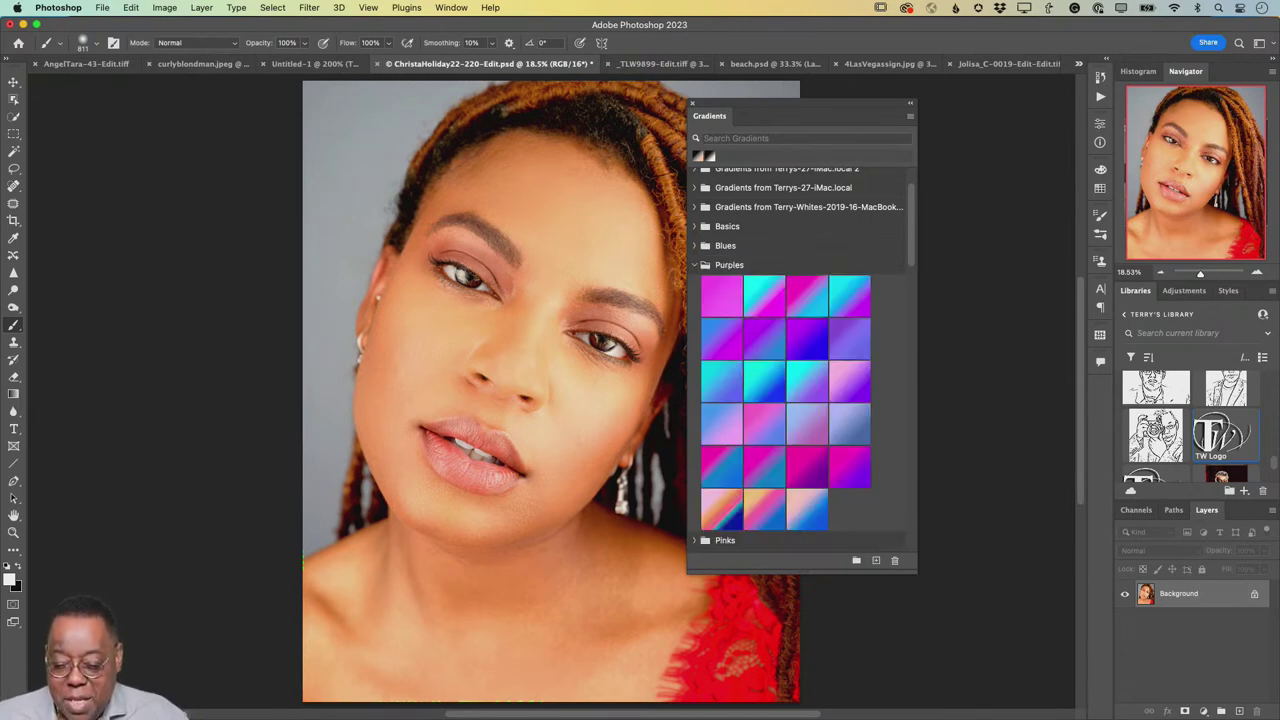
- Collapse the Purples folder, check the Legacy Gradients option, and collapse Photographic Toning inside the Legacy Gradients folder
left_click(695, 265)
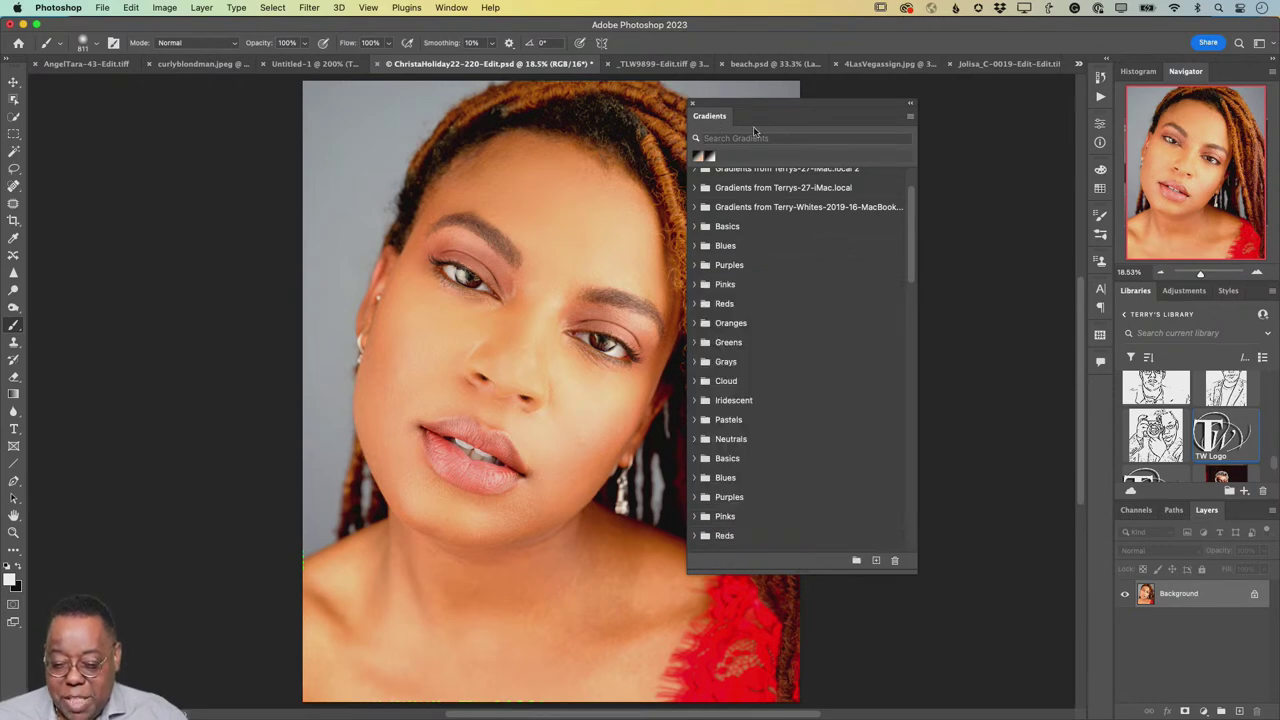
left_click(910, 119)
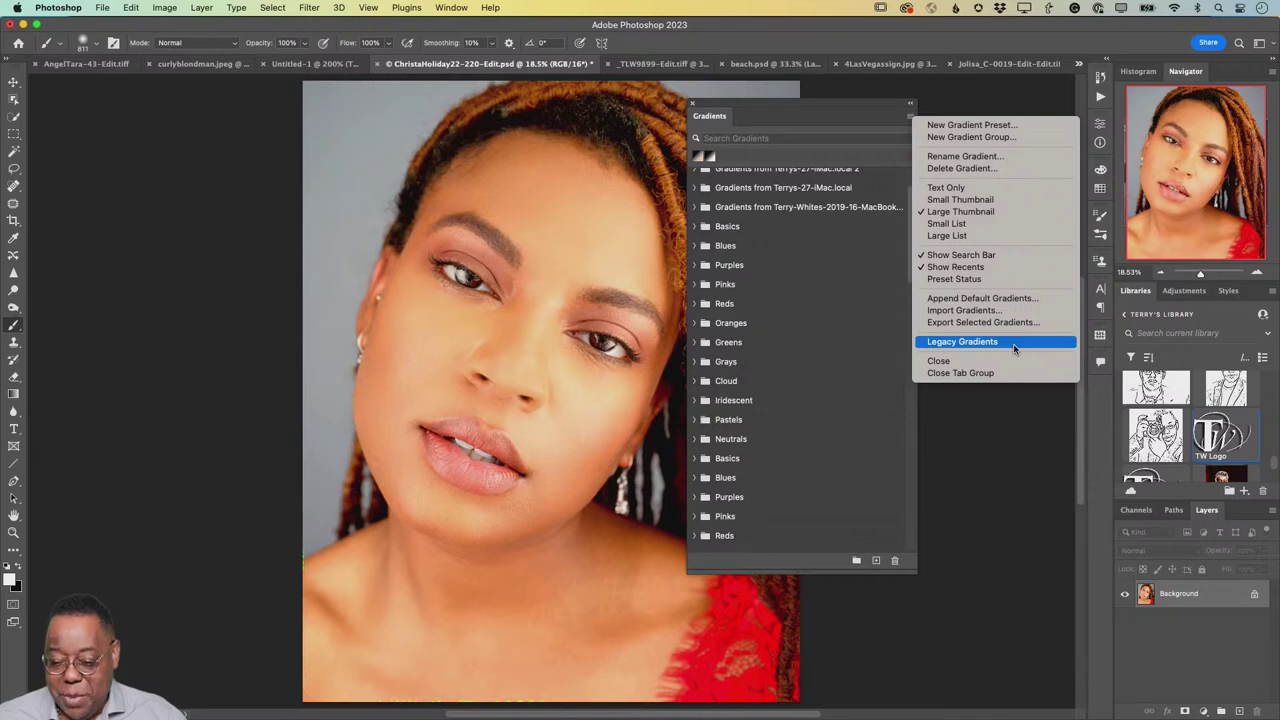
left_click(827, 119)
scroll(799, 459, "down", 15)
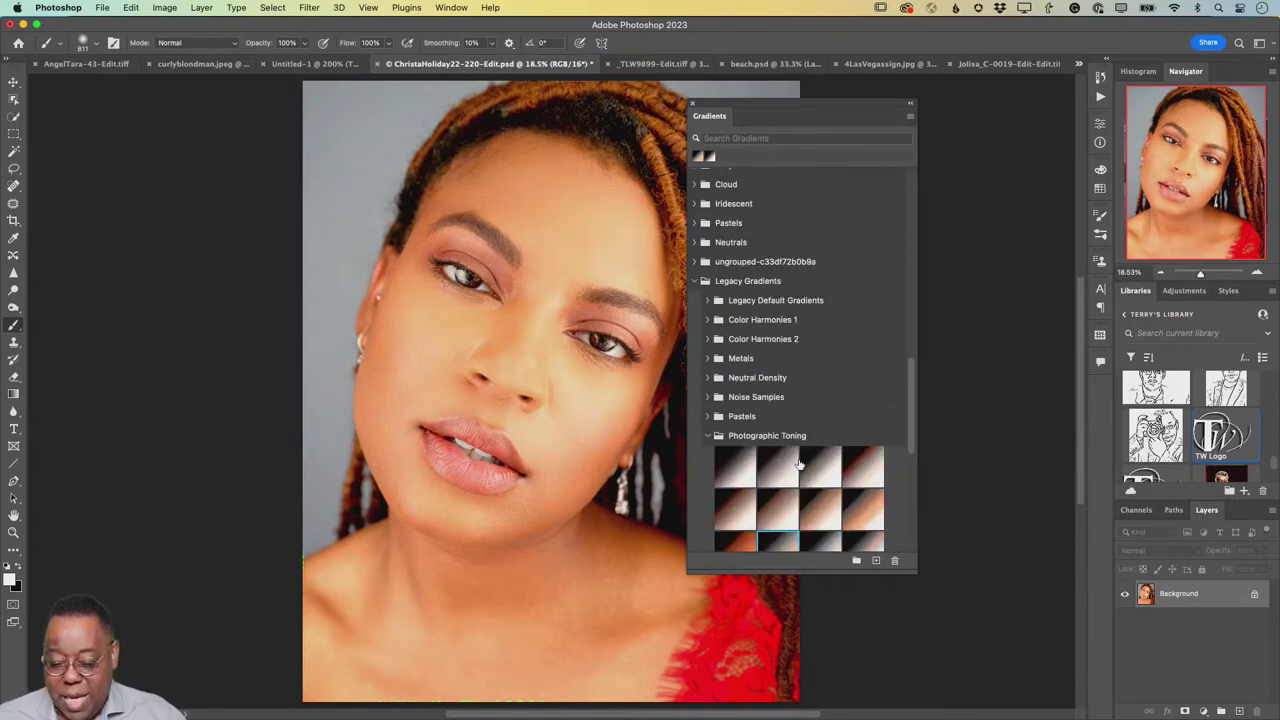
scroll(799, 523, "up", 5)
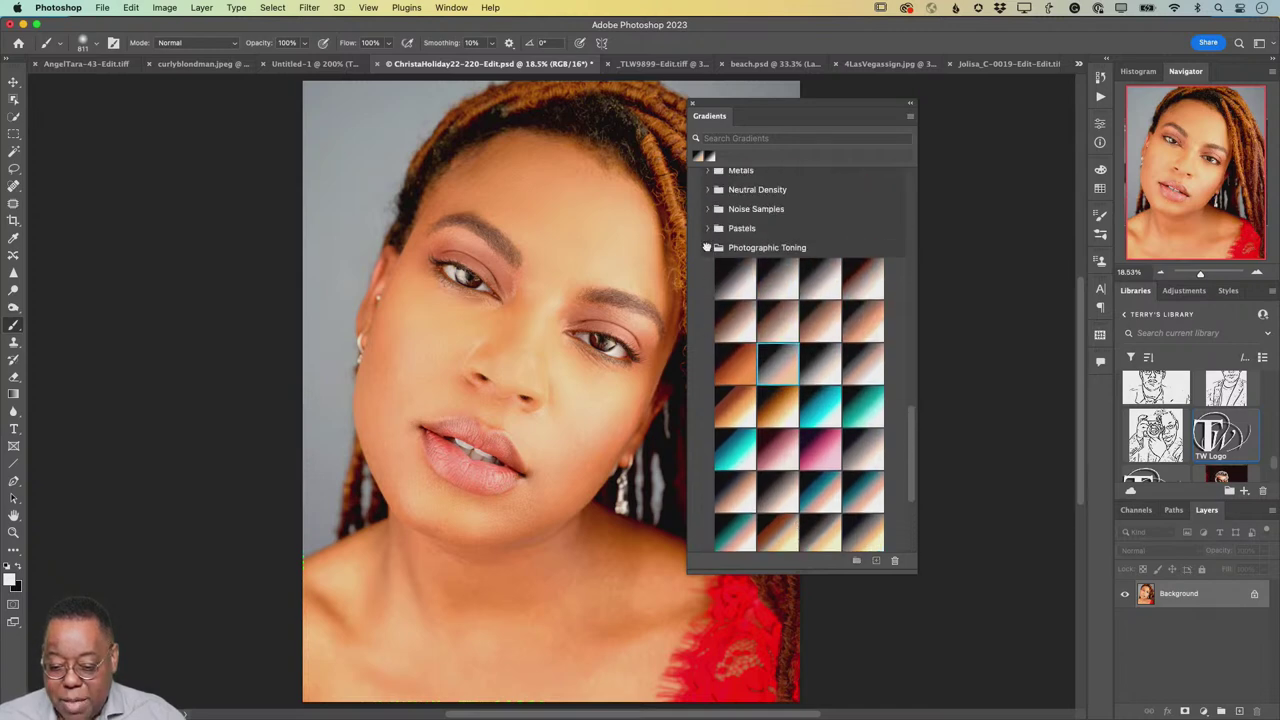
left_click(709, 249)
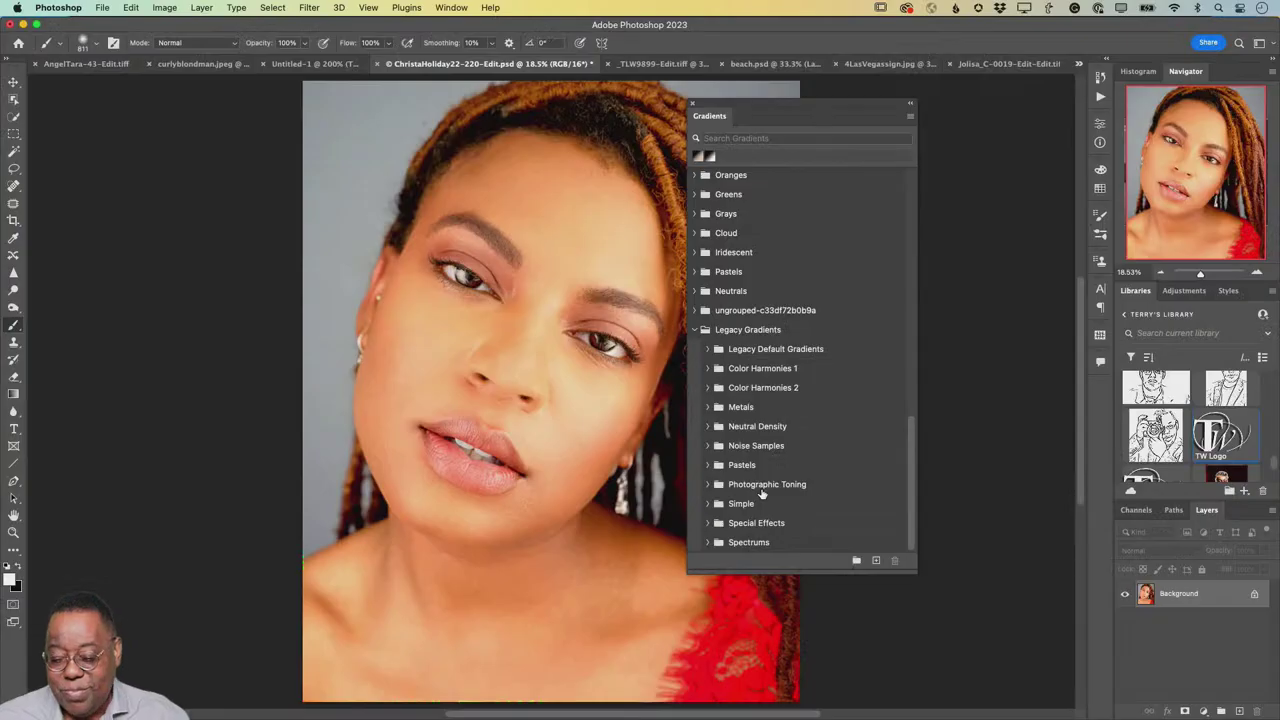
- Move the floating Gradients panel off the portrait and expand its Photographic Toning folder to show the presets
left_click_drag(815, 112, 968, 117)
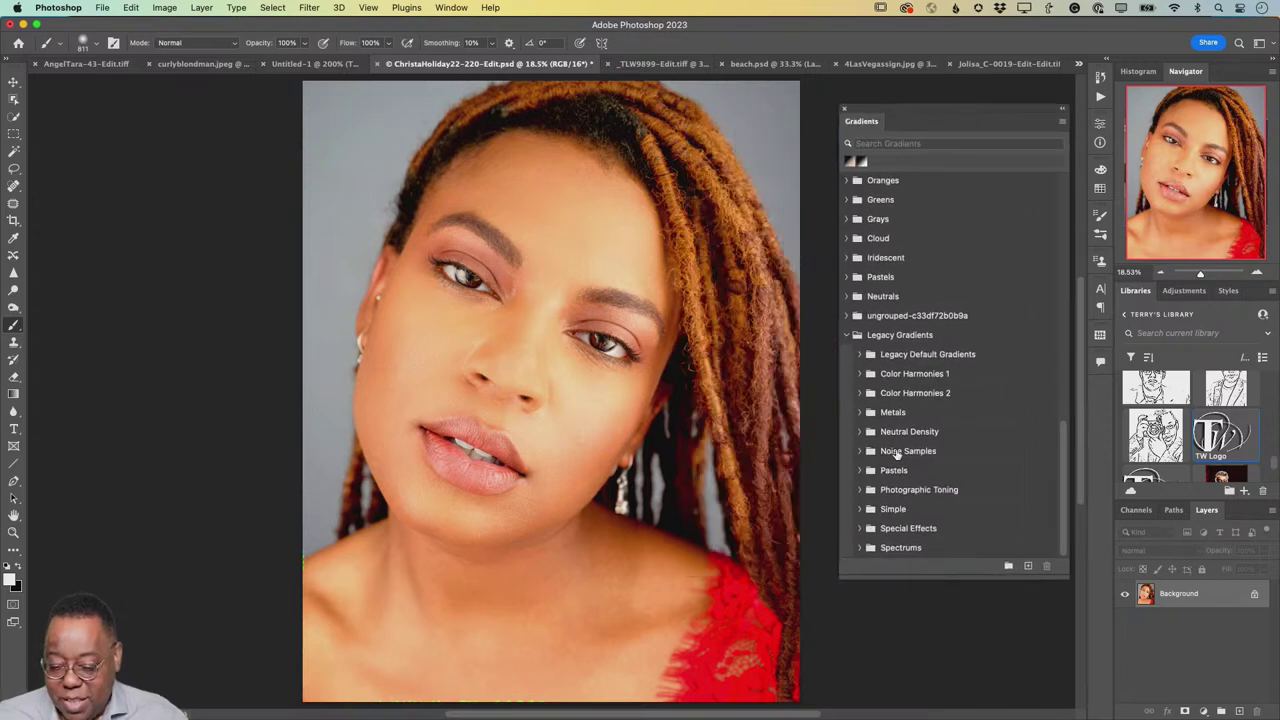
left_click(859, 489)
scroll(908, 503, "down", 10)
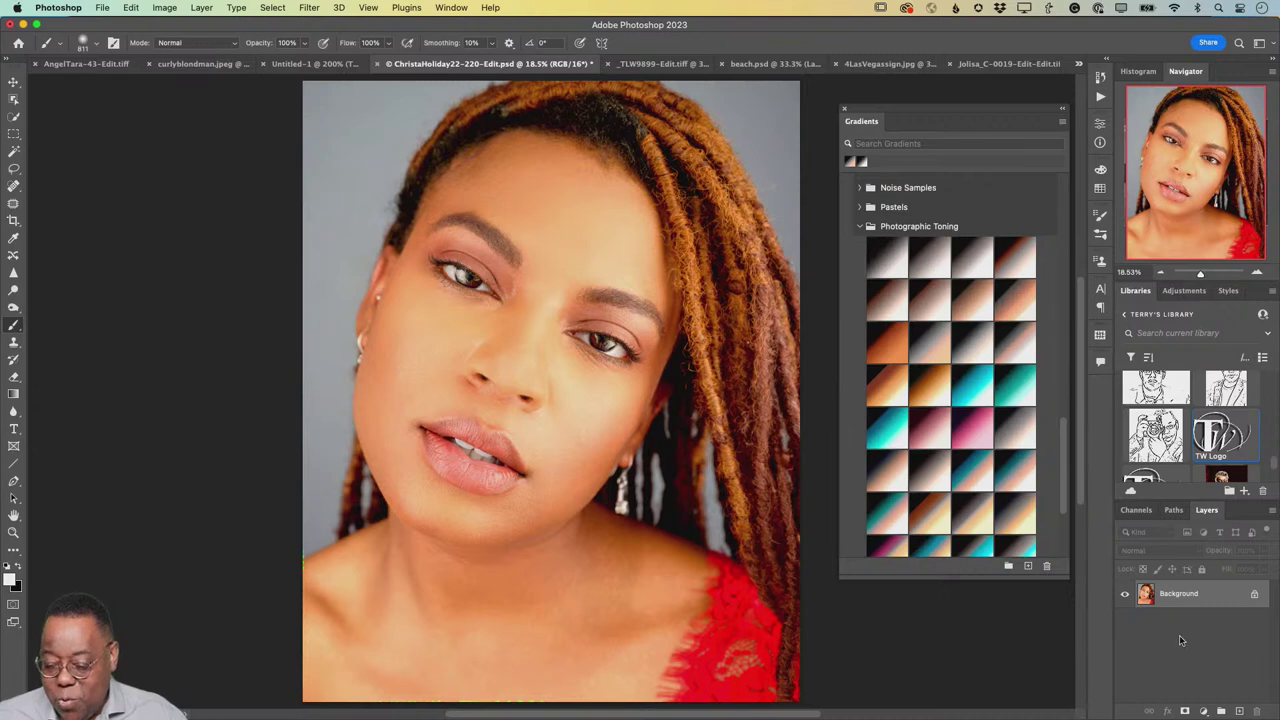
- Add a Gradient Map adjustment layer above the portrait and show the legacy Photographic Toning presets for its gradient
left_click(1205, 711)
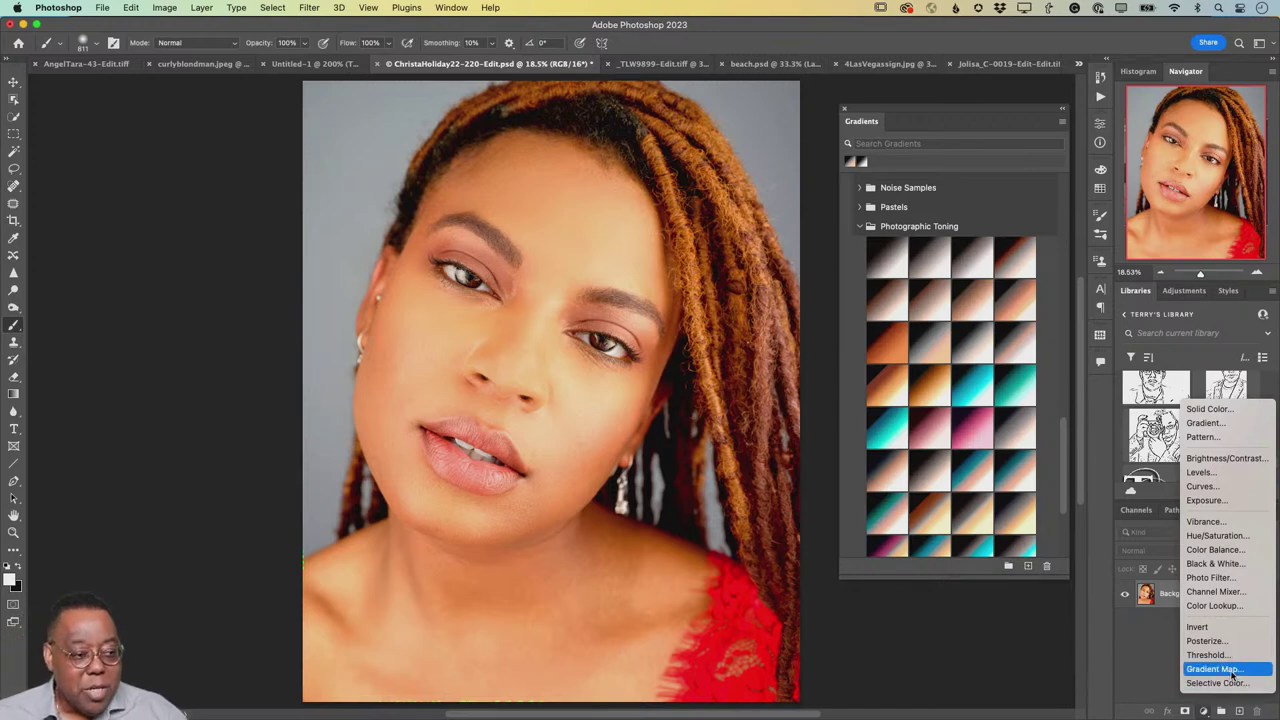
left_click(1232, 676)
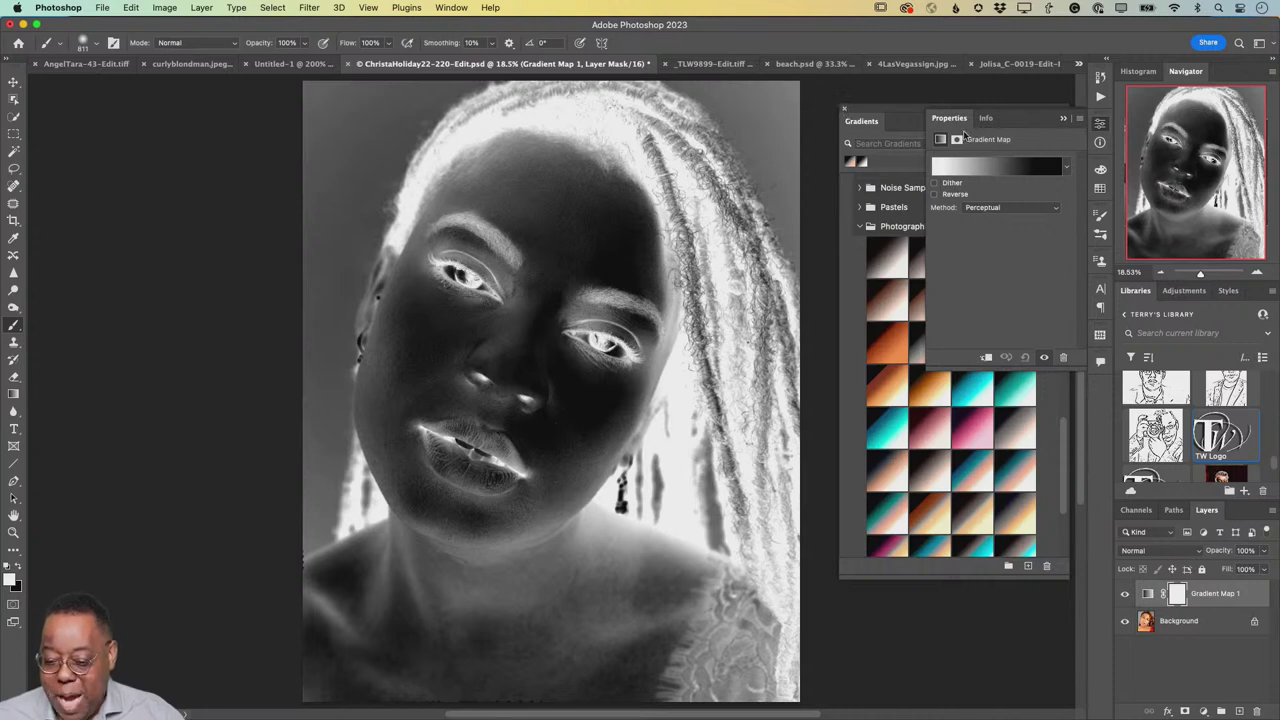
left_click(1066, 168)
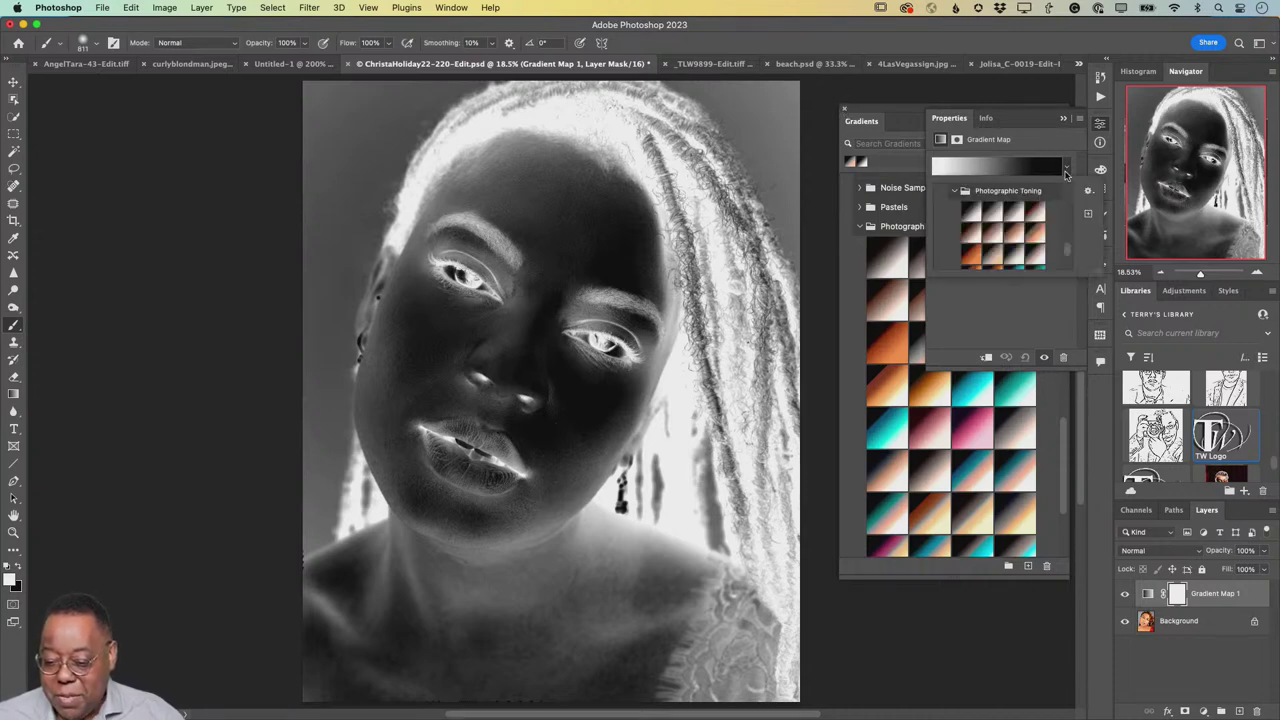
left_click(955, 192)
scroll(986, 215, "up", 5)
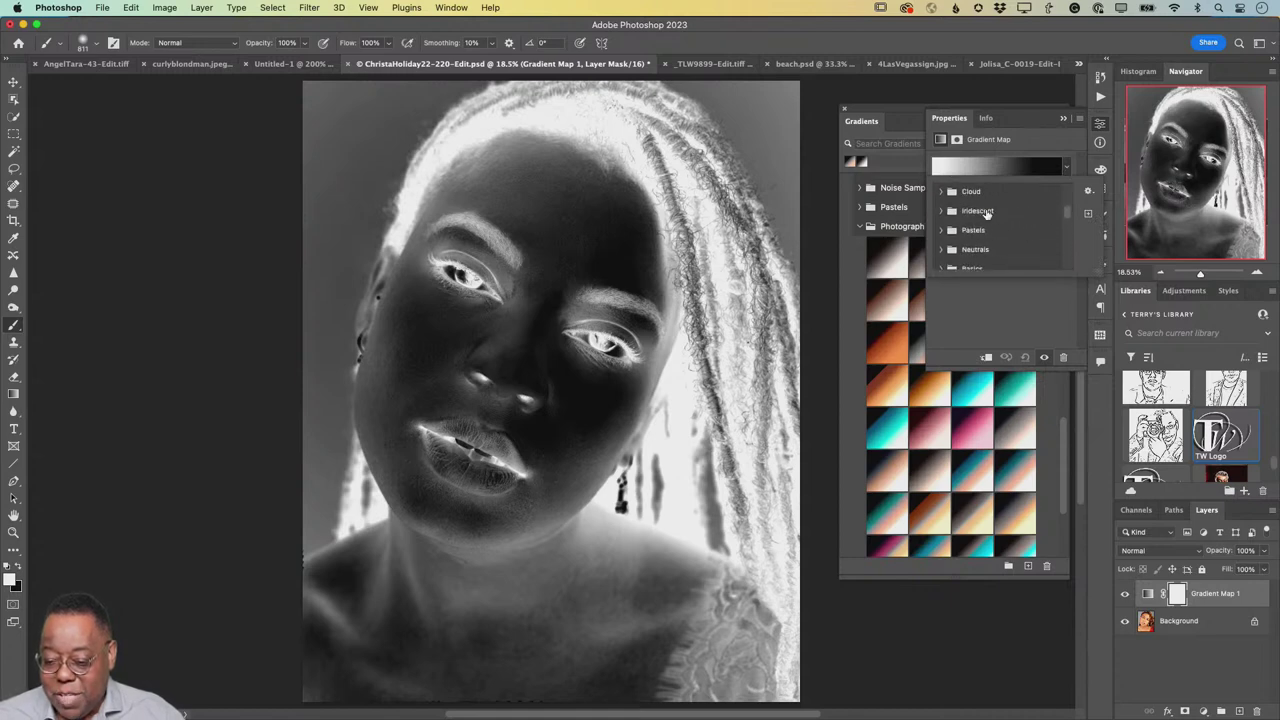
scroll(986, 215, "down", 8)
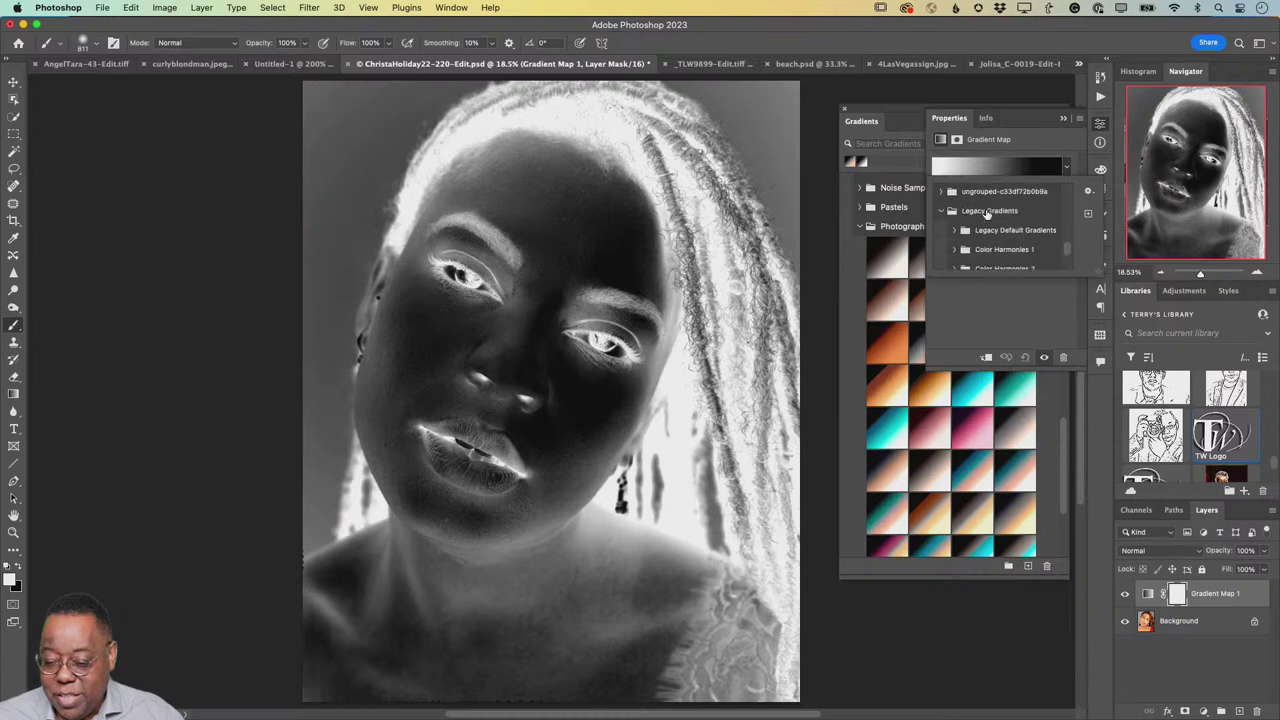
scroll(985, 218, "down", 5)
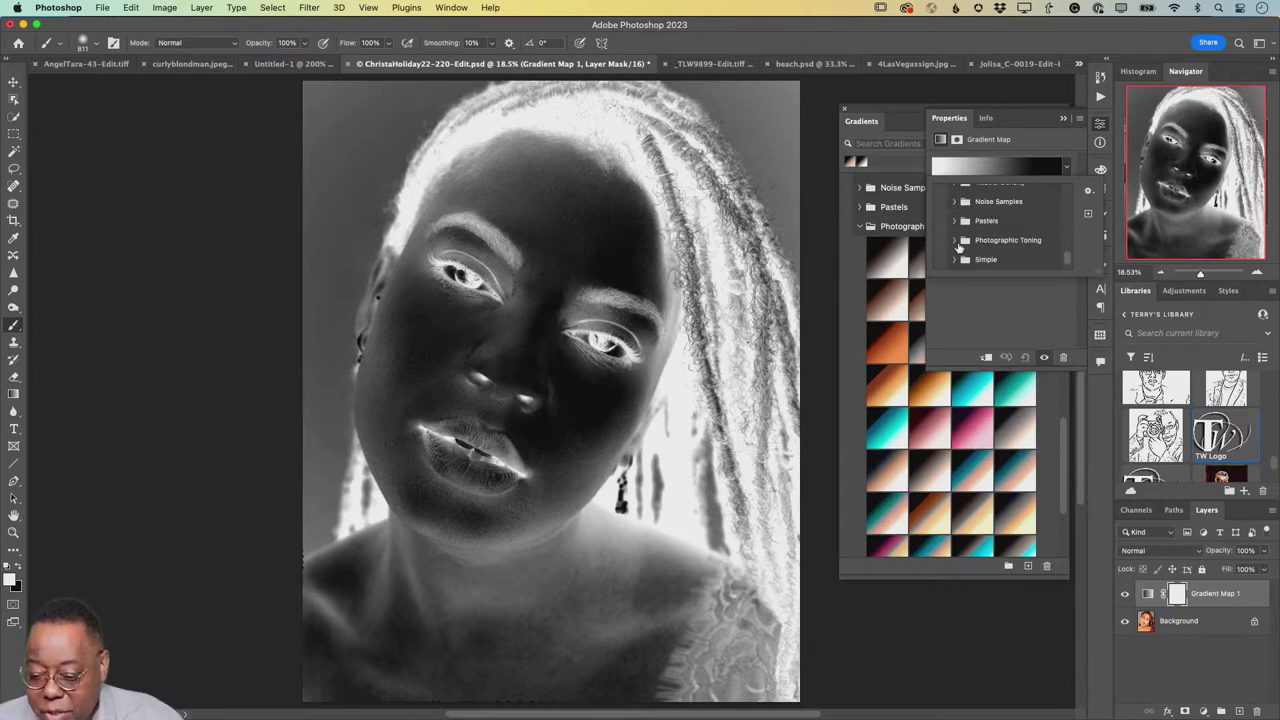
left_click(954, 241)
scroll(1000, 235, "down", 2)
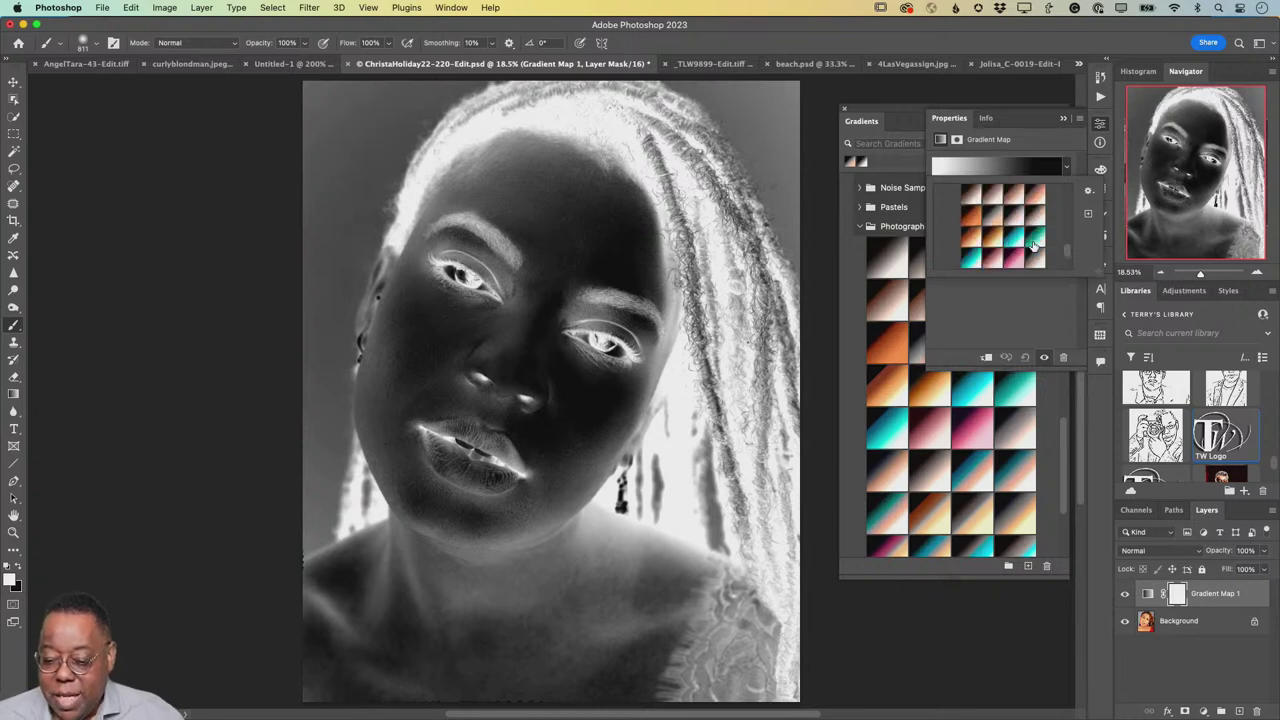
- Try neutral, brown sepia, magenta-pink and salmon-midtone Photographic Toning presets on the portrait's Gradient Map
left_click(972, 212)
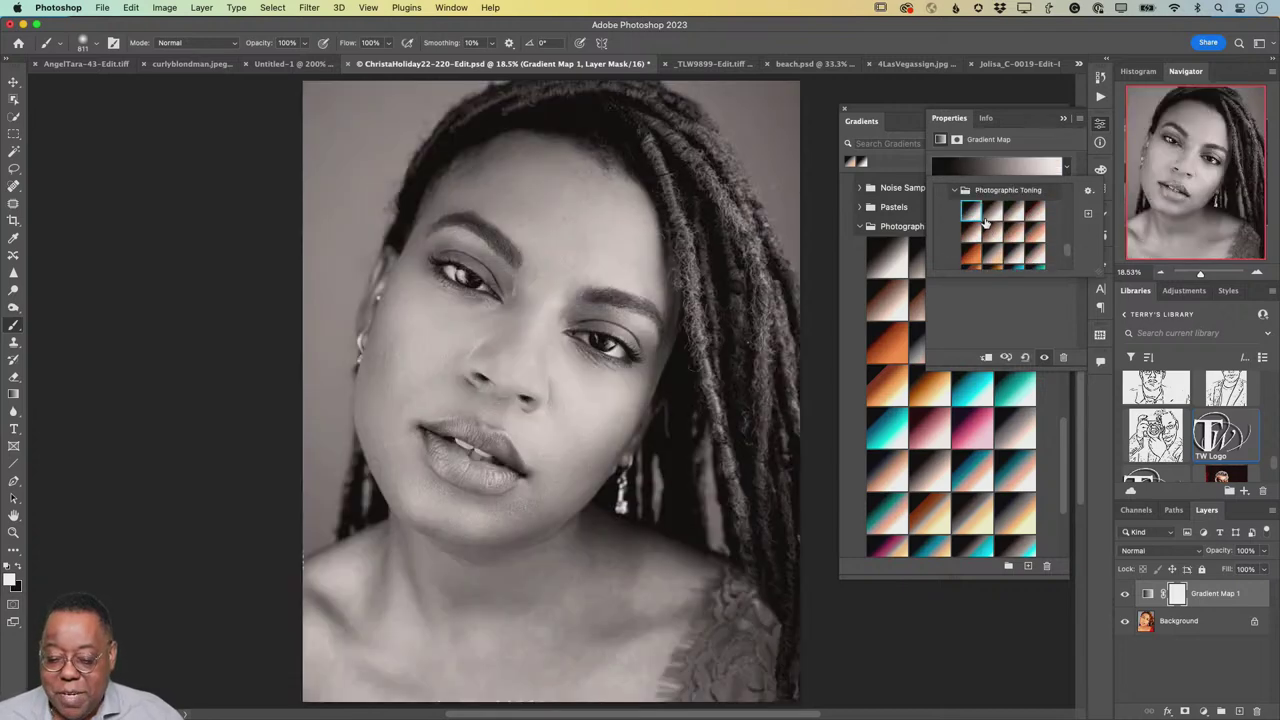
left_click(991, 233)
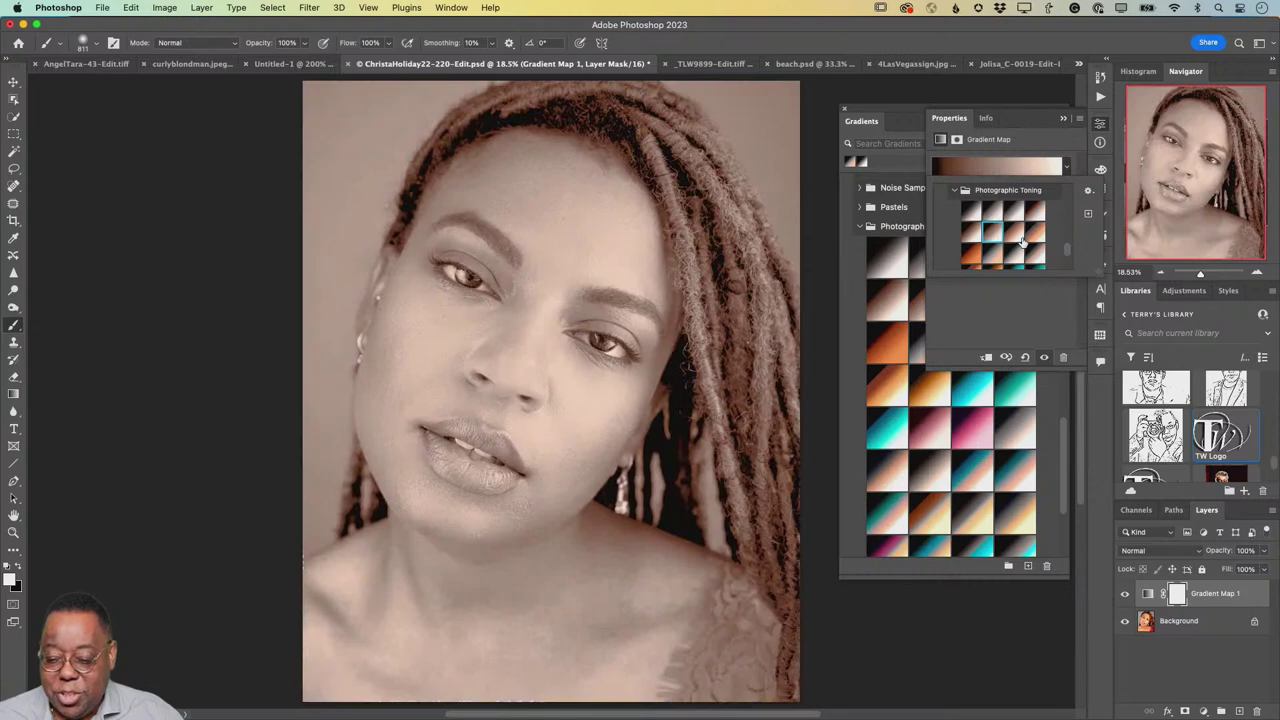
left_click(1020, 254)
scroll(1022, 258, "down", 2)
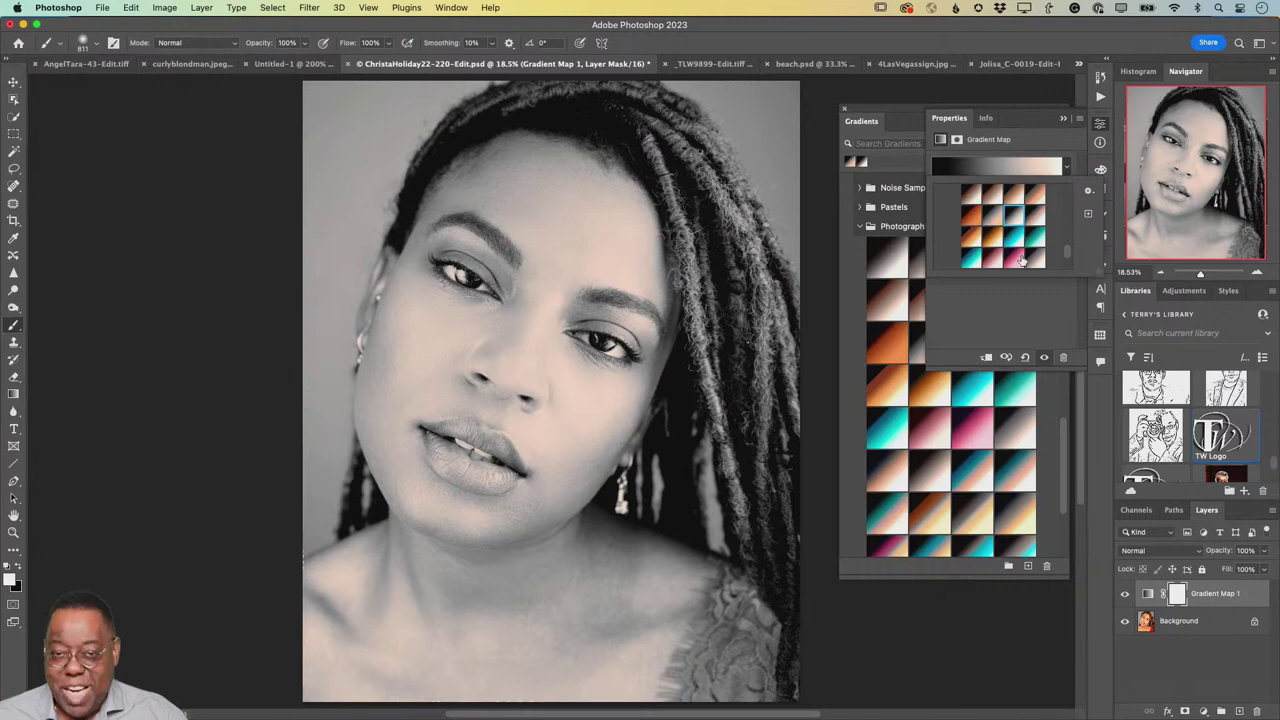
left_click(1016, 258)
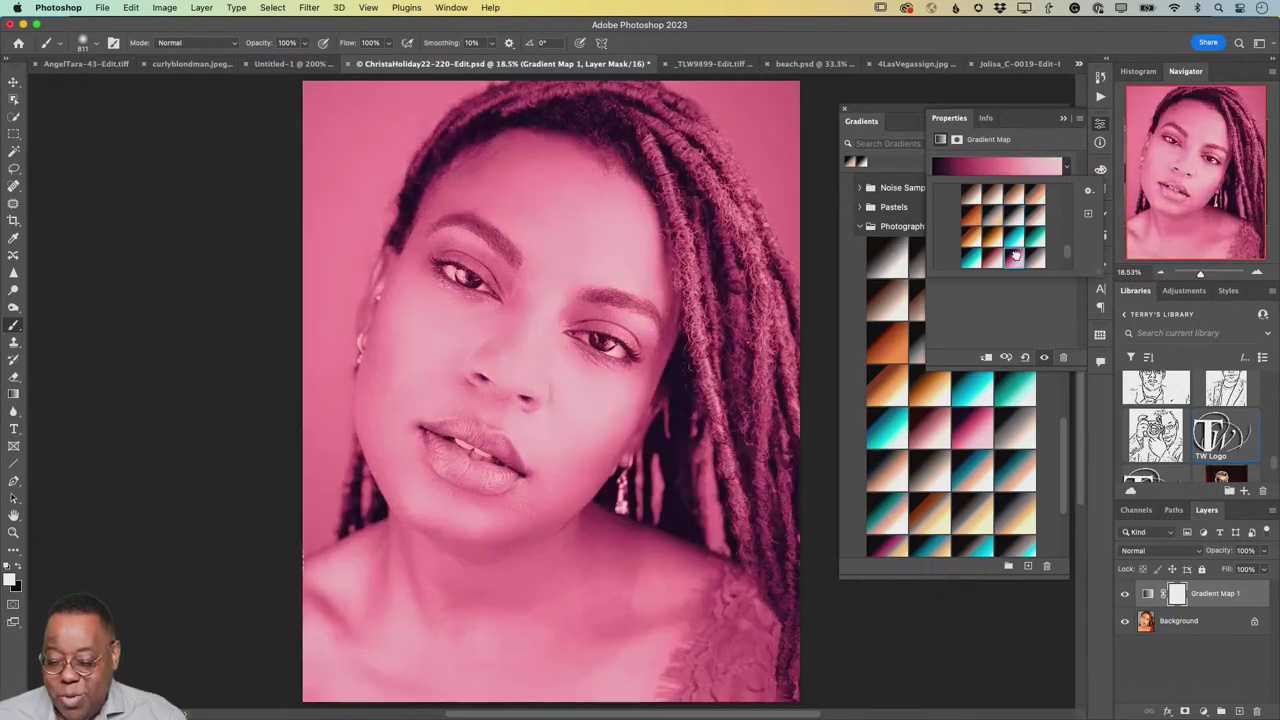
left_click(1008, 237)
left_click(1013, 220)
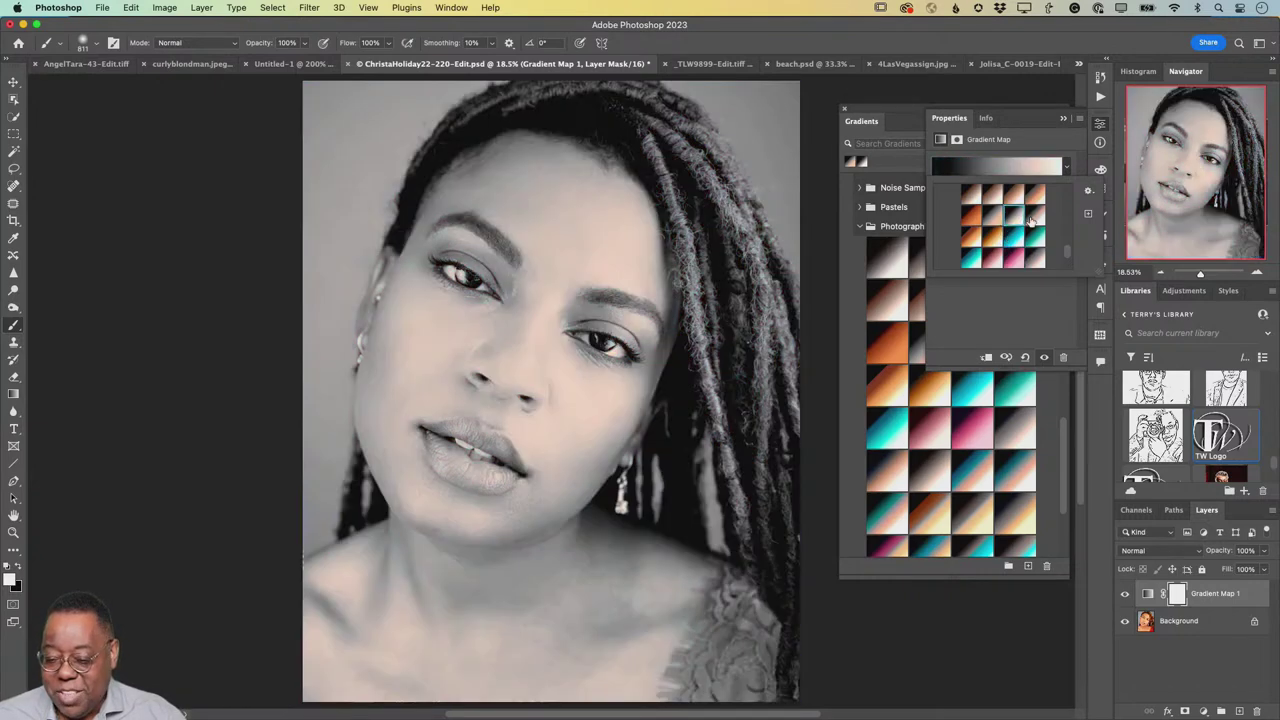
left_click(1031, 218)
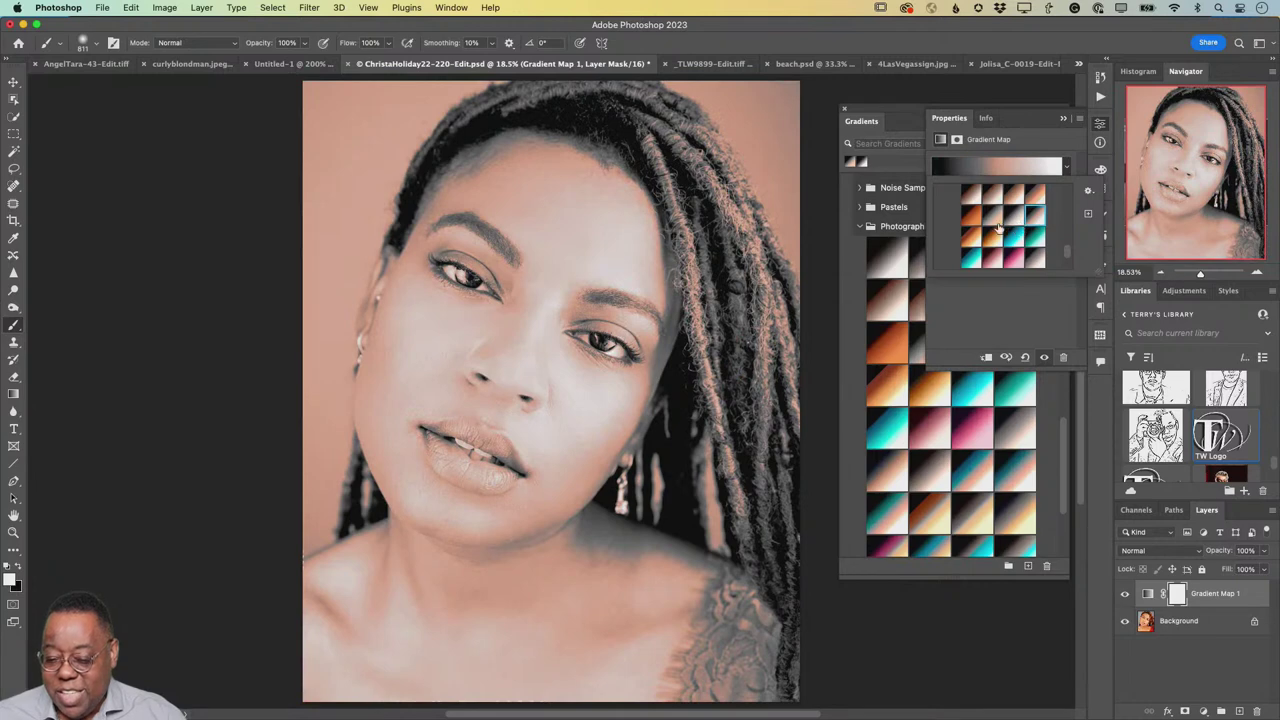
left_click(987, 223)
left_click(1011, 221)
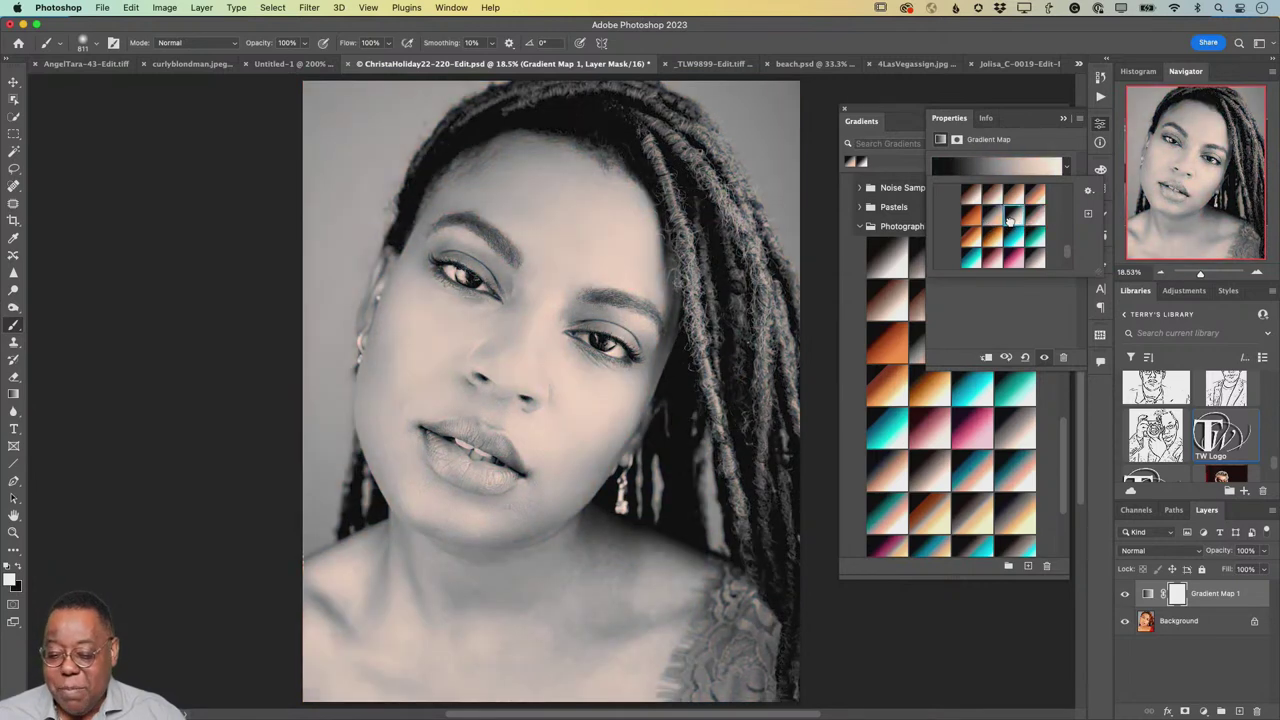
- Try the red-brown shadow, solid orange, warm sepia and teal-to-lilac toning presets on the Gradient Map
scroll(1011, 221, "up", 1)
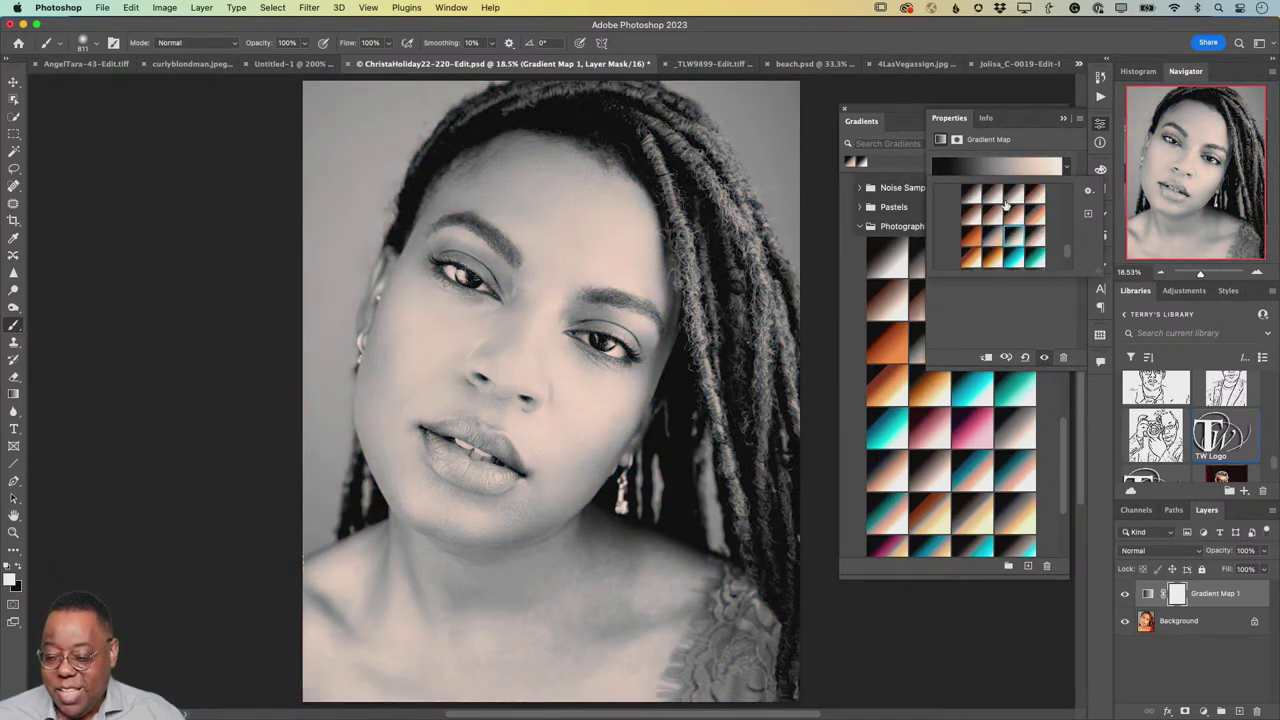
left_click(1034, 200)
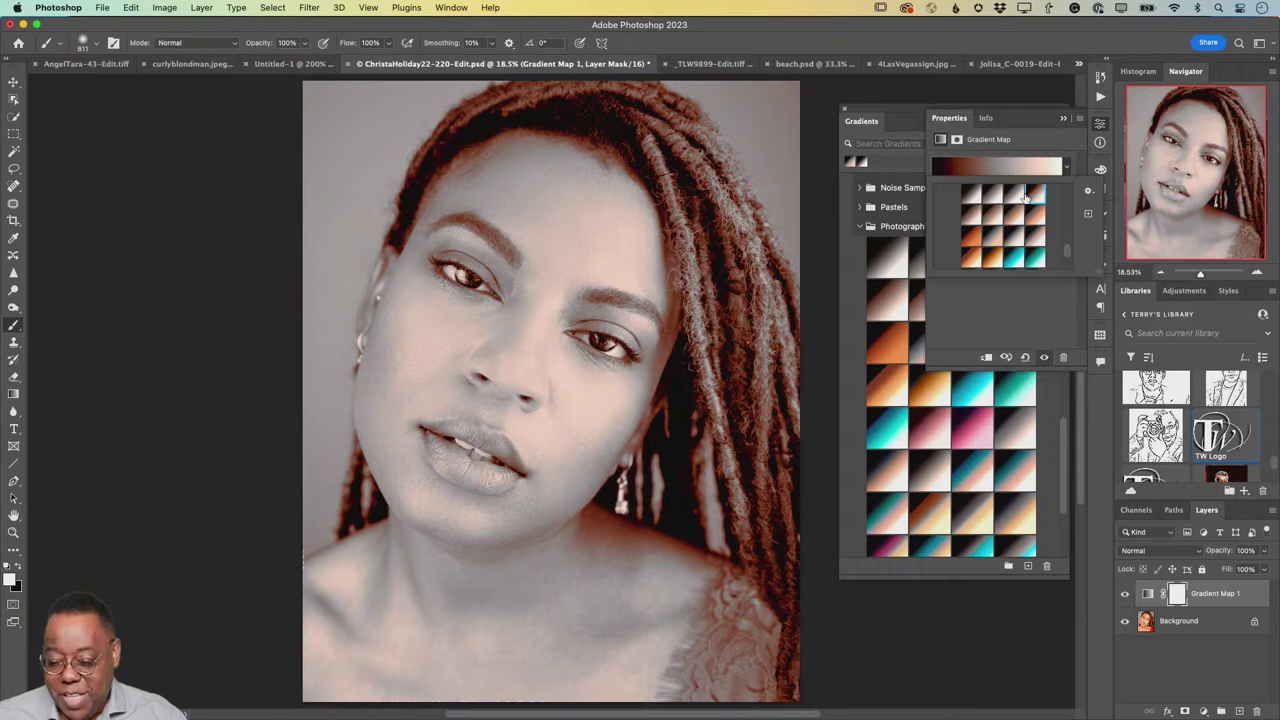
left_click(973, 232)
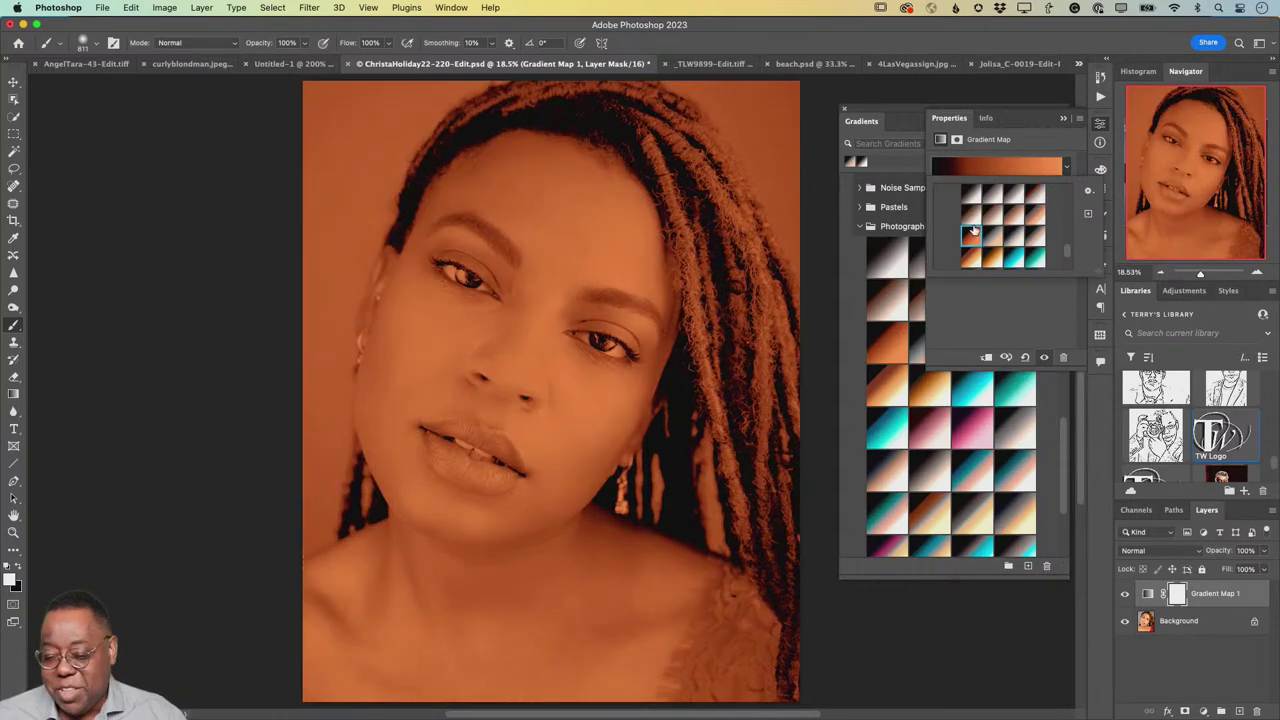
left_click(971, 215)
scroll(996, 232, "down", 8)
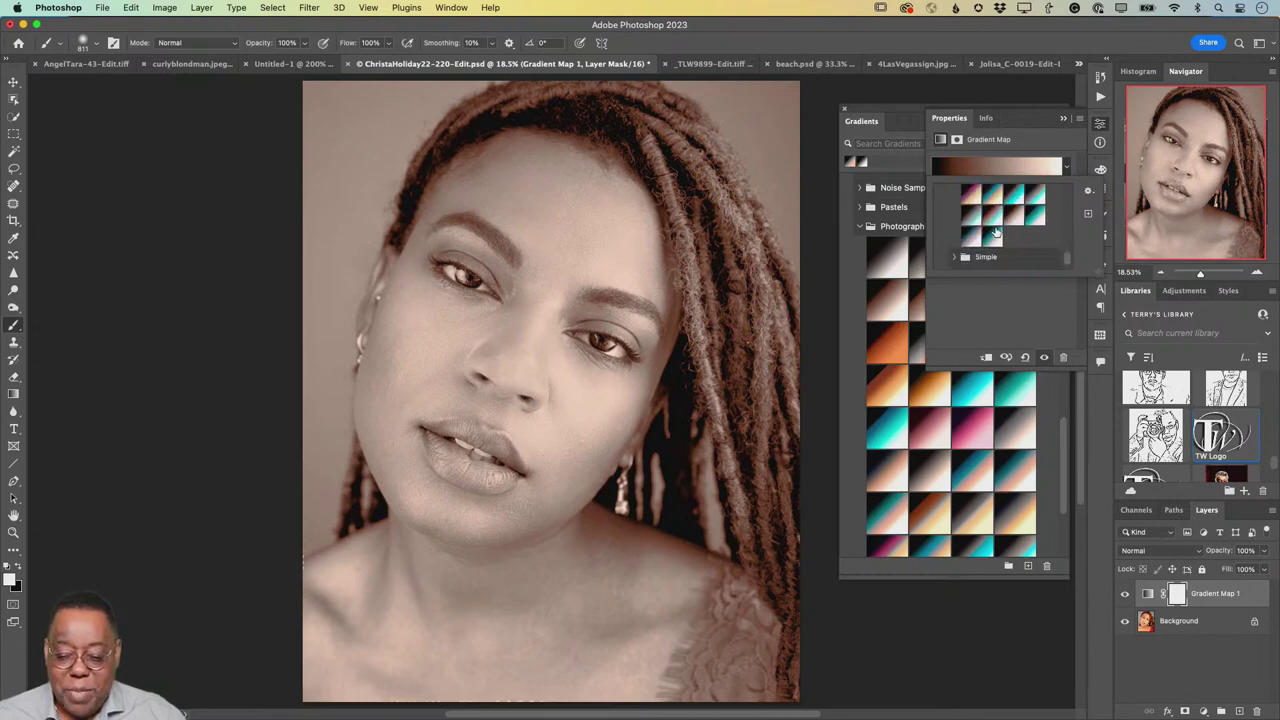
left_click(984, 237)
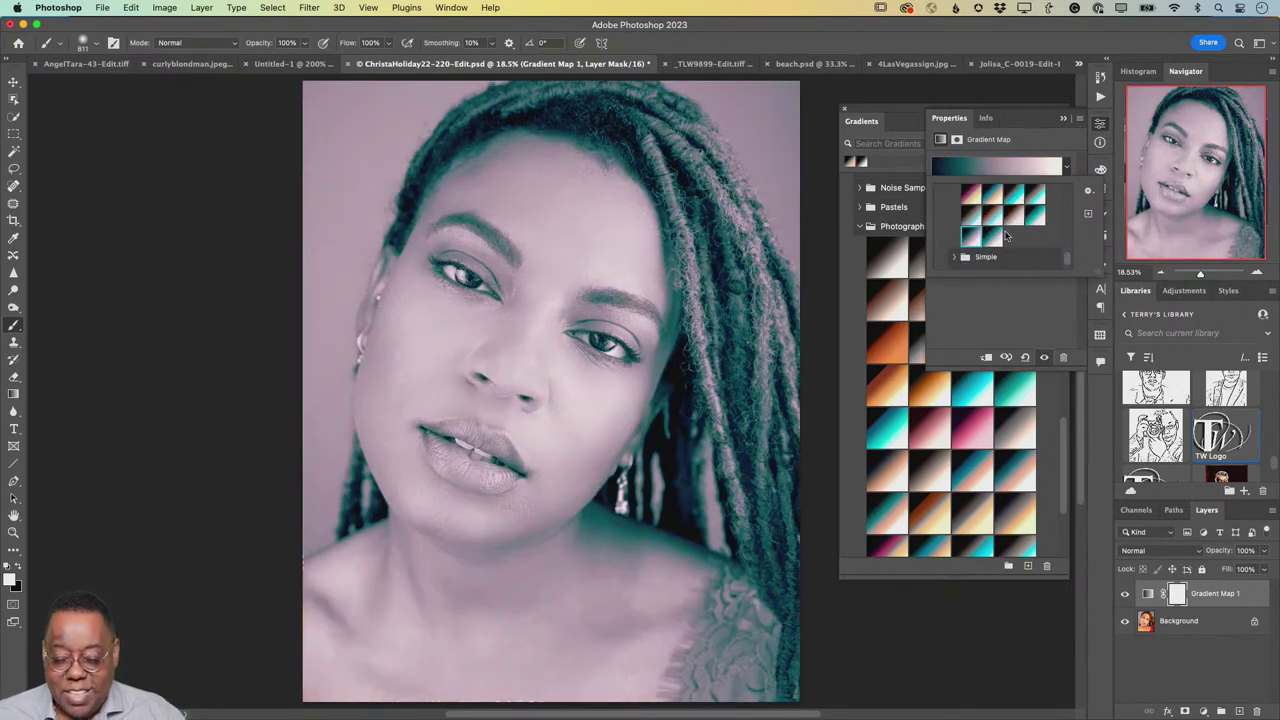
scroll(1024, 216, "up", 4)
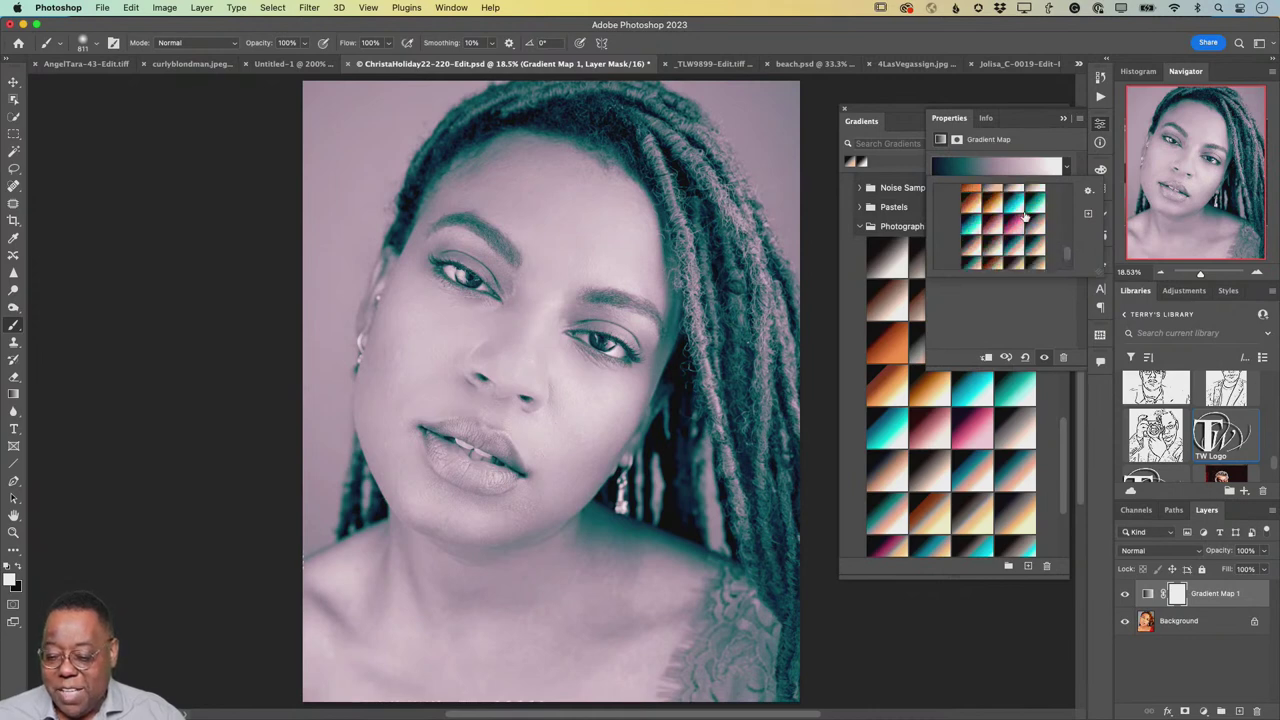
scroll(1024, 216, "up", 2)
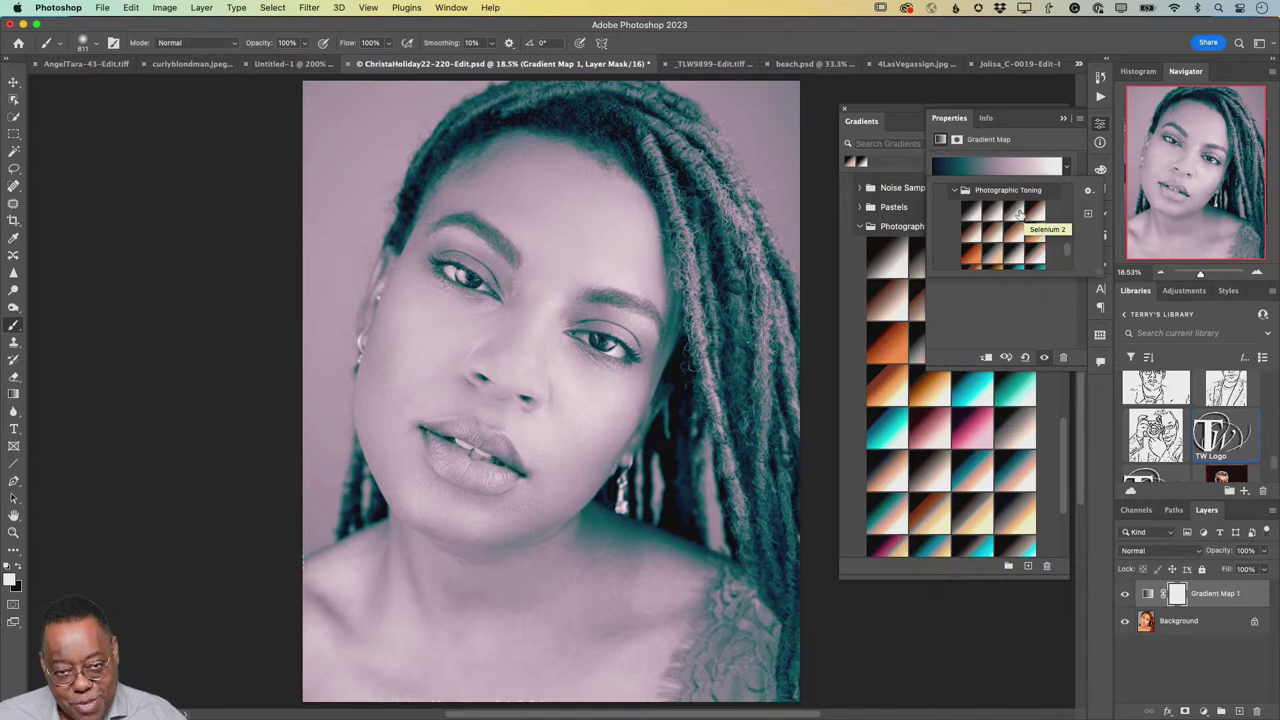
- Compare the first-row toning presets and a brown sepia one, and apply Selenium 2 to the Gradient Map
left_click(1003, 212)
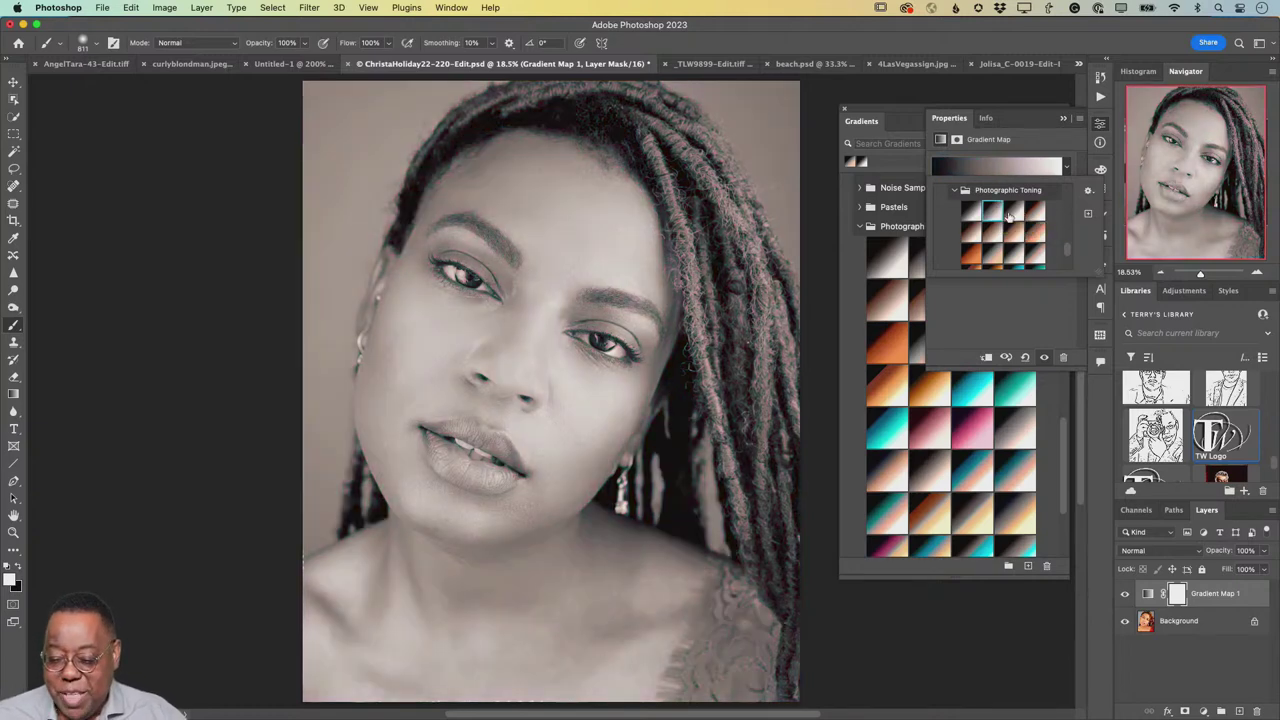
left_click(1015, 212)
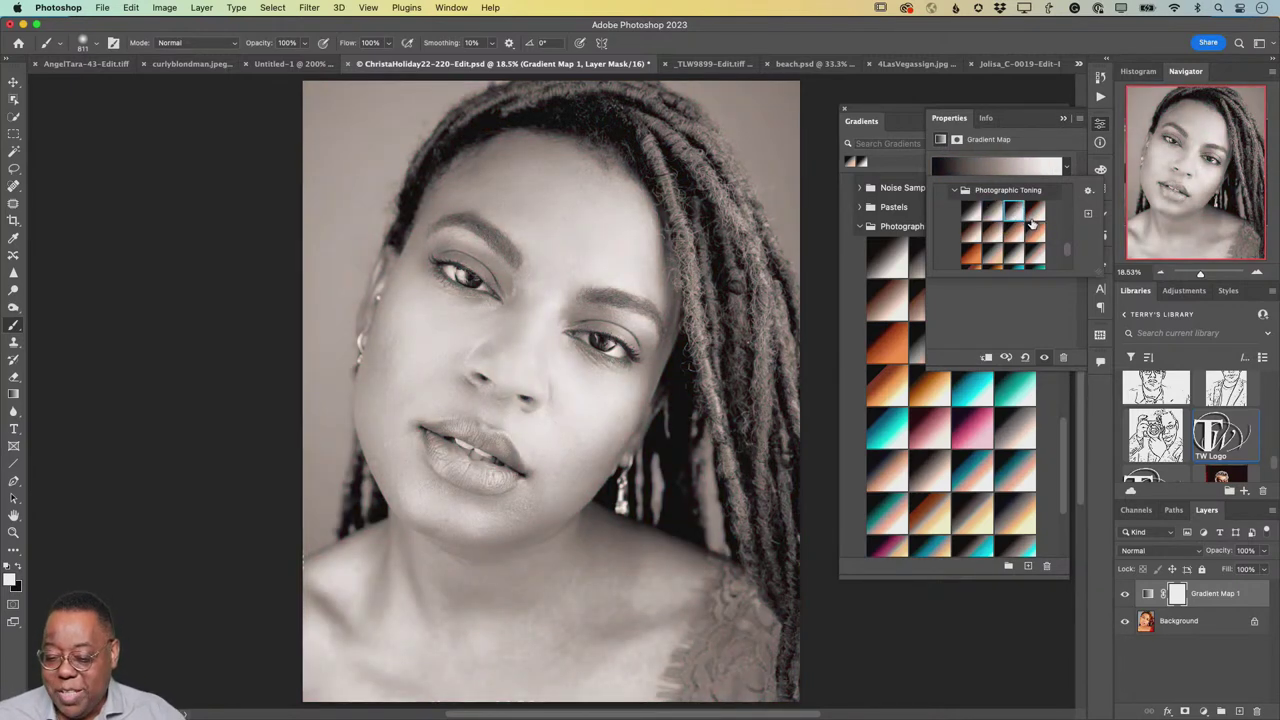
left_click(1033, 212)
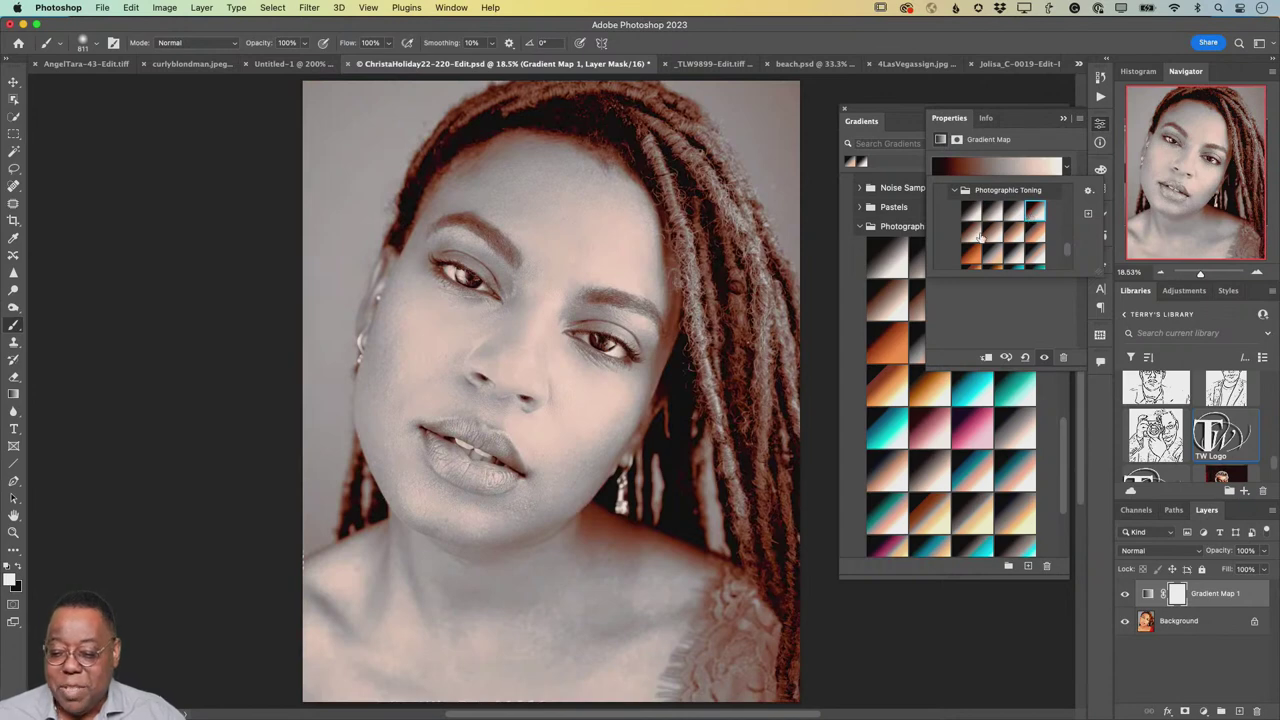
left_click(988, 236)
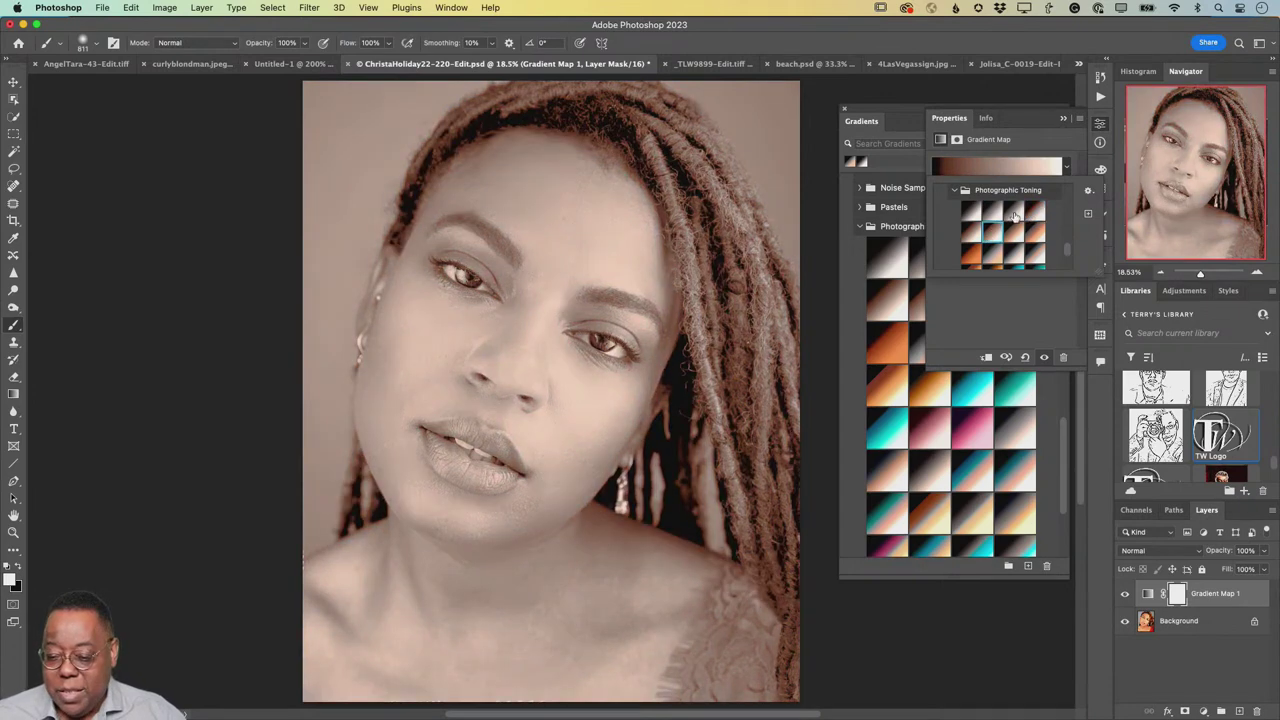
left_click(1012, 214)
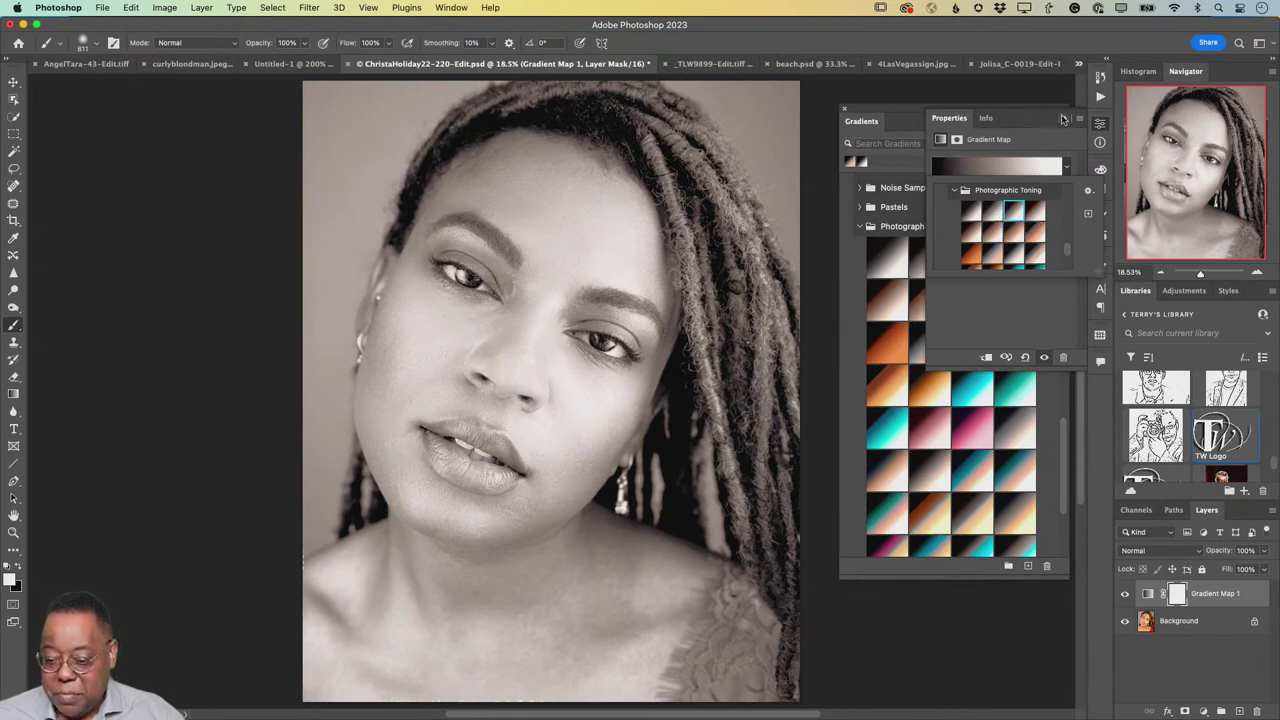
- Collapse the Gradient Map's properties and dock the floating Gradients panel in the collapsed panel strip
left_click(1063, 119)
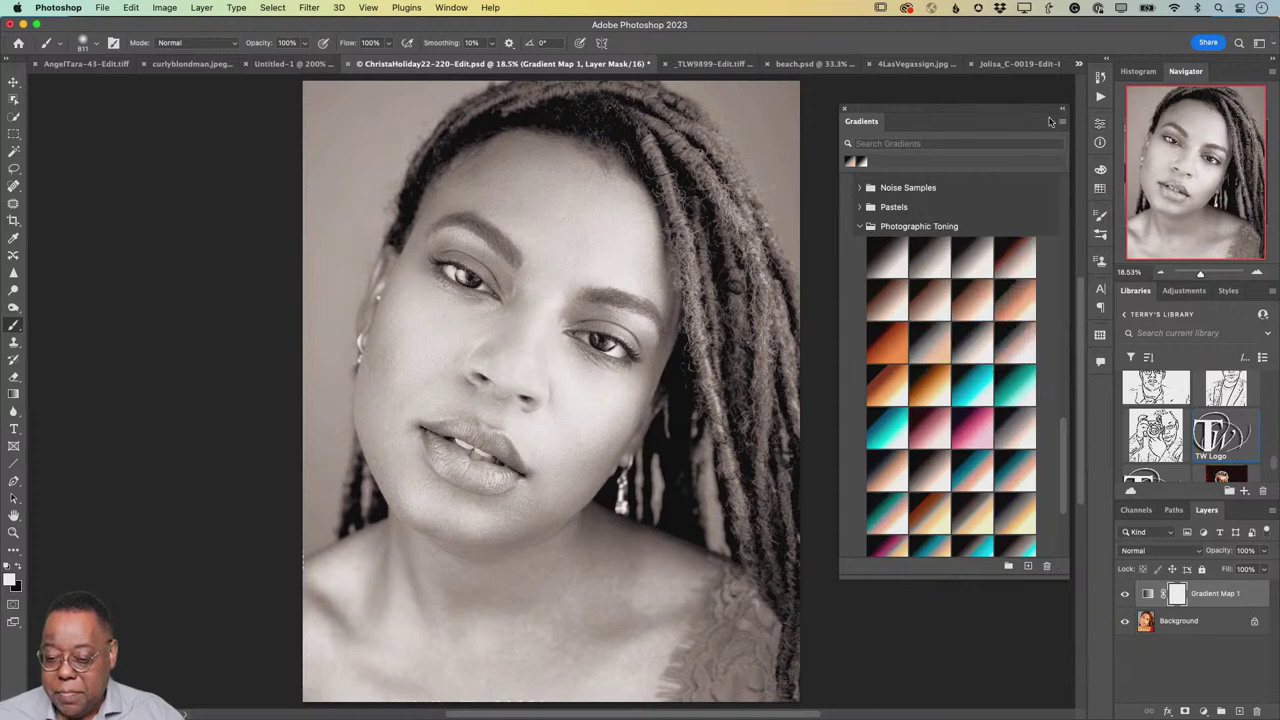
mouse_move(865, 129)
left_mouse_down()
mouse_move(1078, 390)
mouse_move(1102, 386)
left_mouse_up()
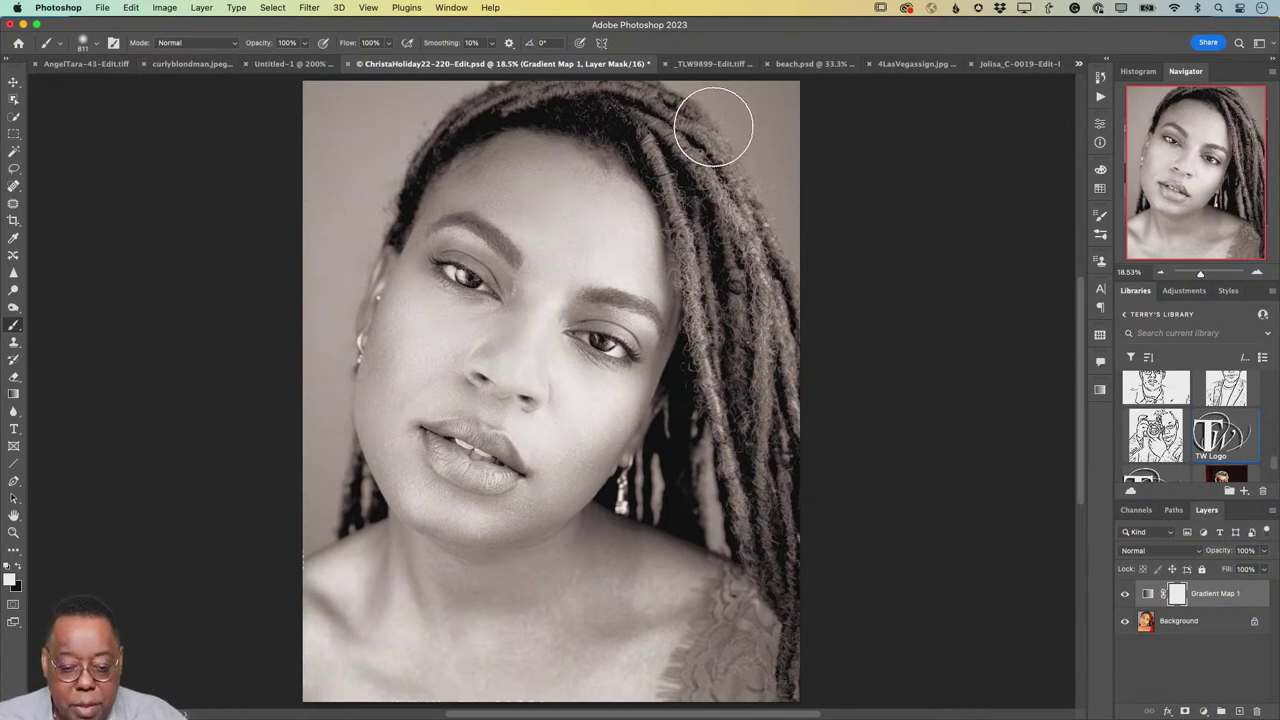
- Switch to the _TLW9899-Edit.tiff document of the four jets and unlock its Background layer
left_click(713, 63)
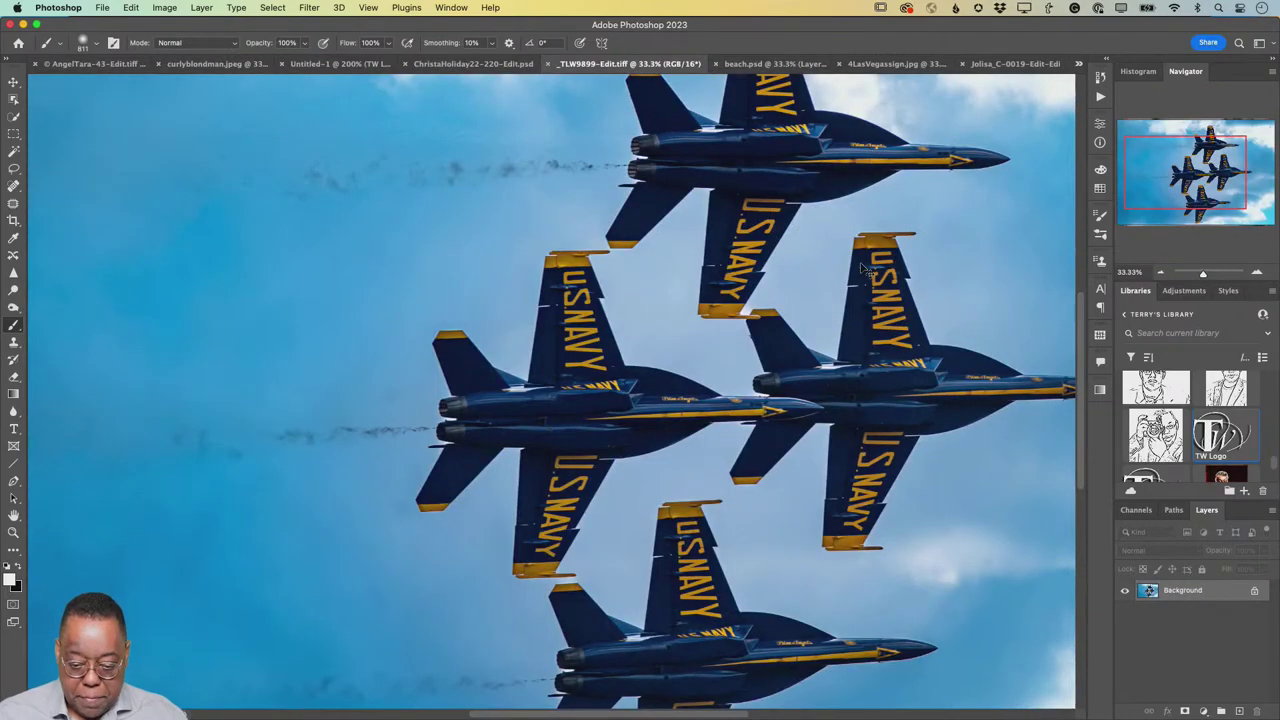
key("super+minus")
key("super+minus")
key("super+minus")
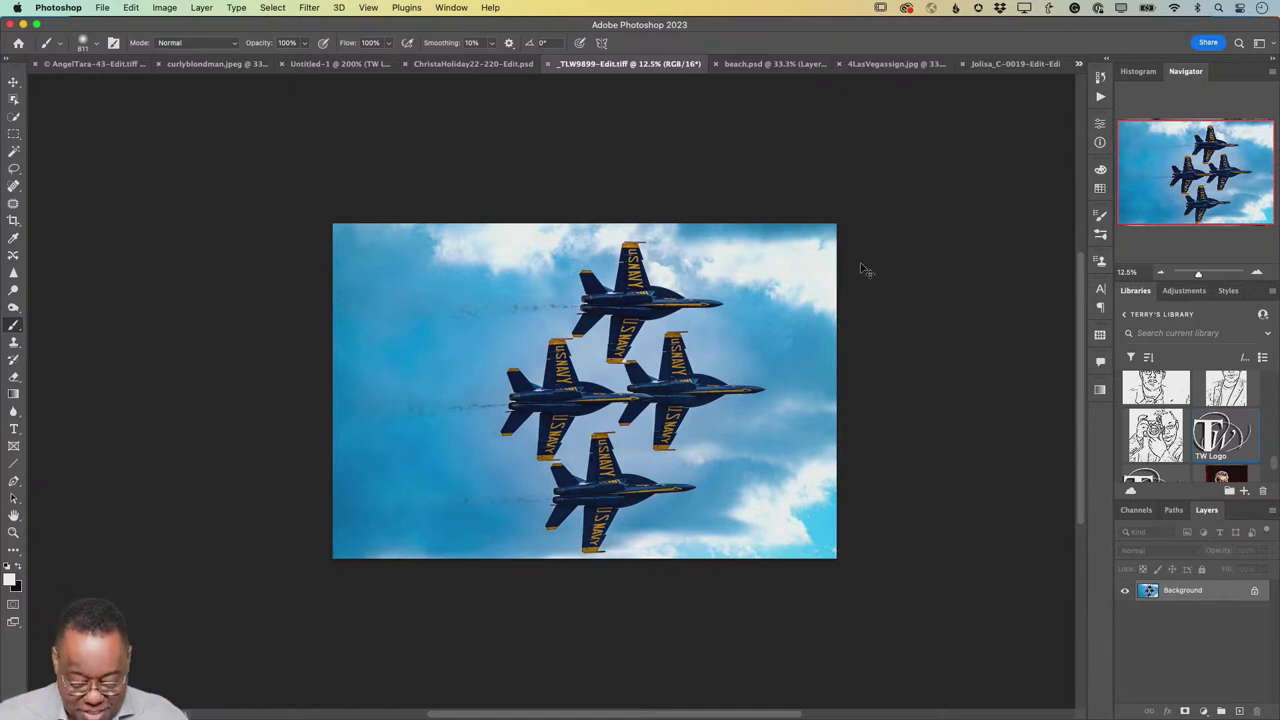
key("super+minus")
key("super+plus")
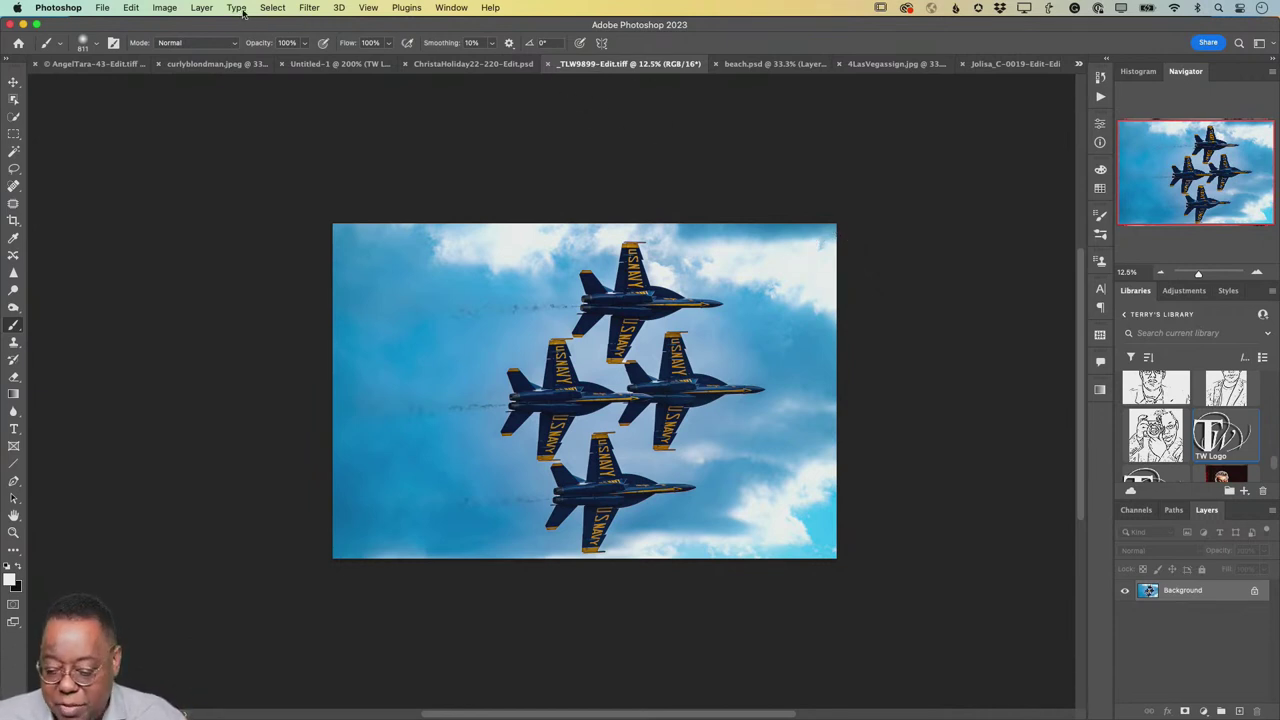
left_click(1254, 590)
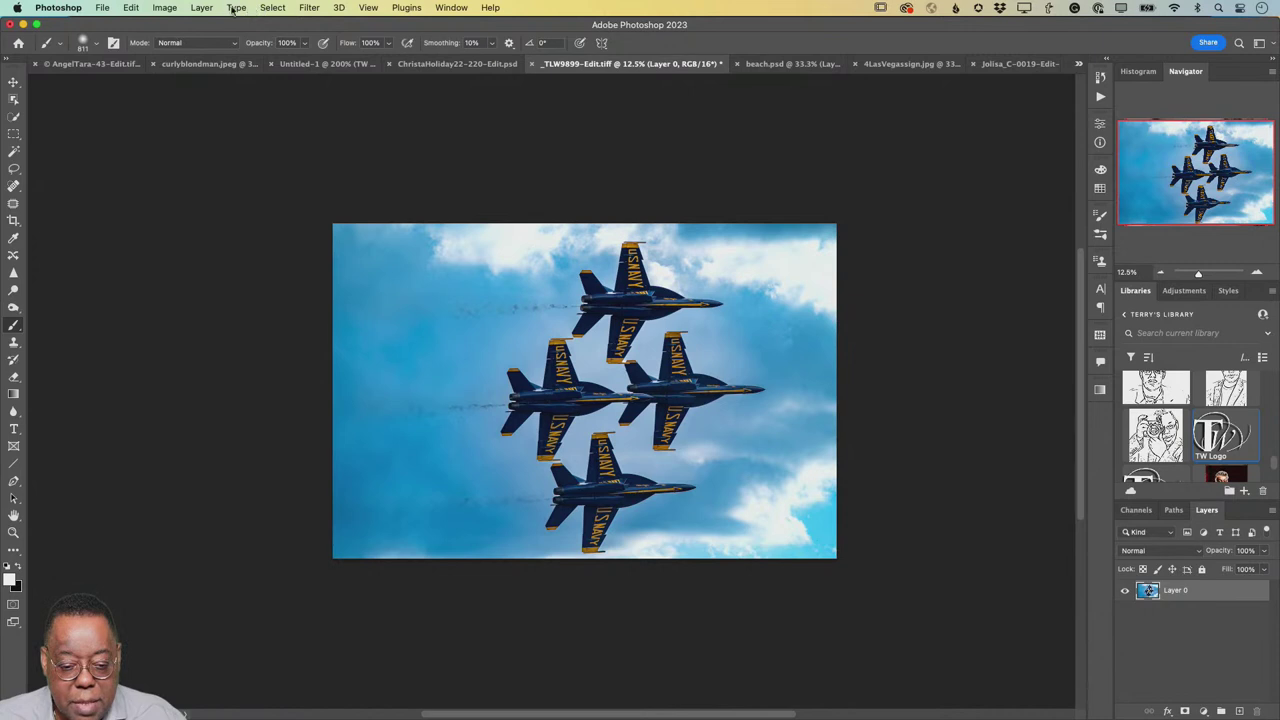
- Extend the canvas to 10000 pixels wide, anchored at the middle-left so the added space falls right of the jets
left_click(165, 8)
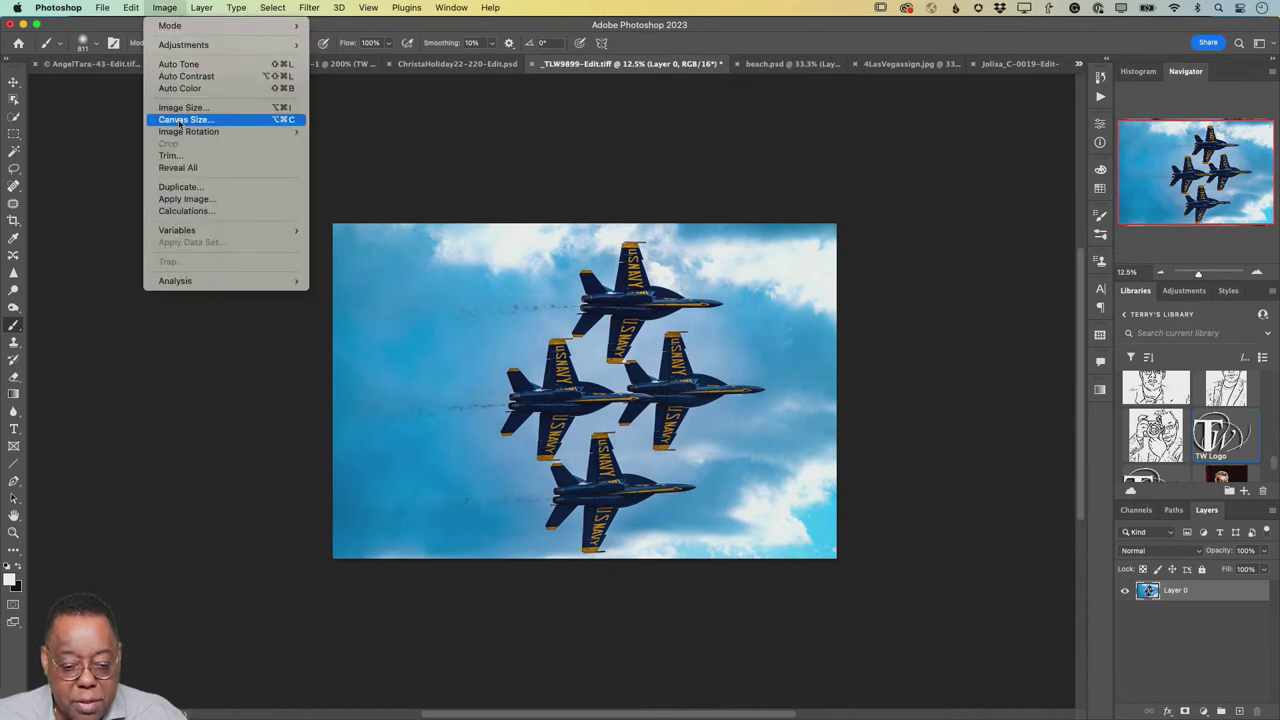
left_click(181, 120)
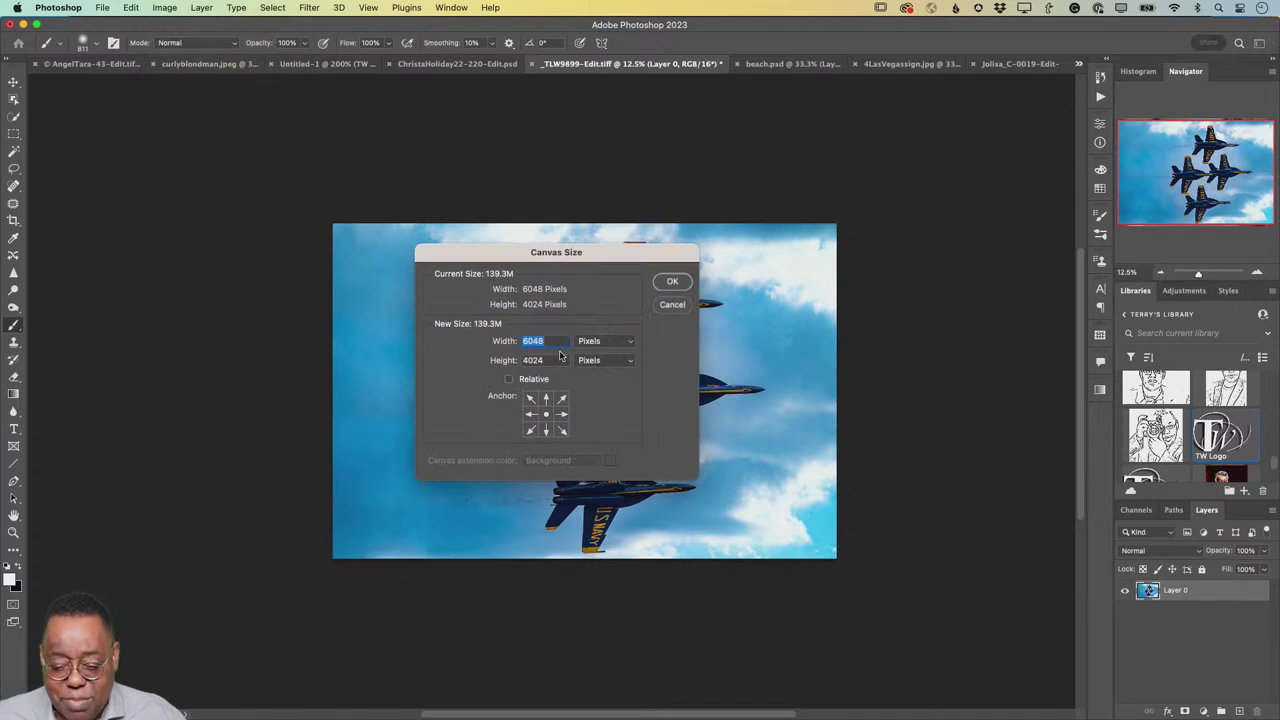
type("10000")
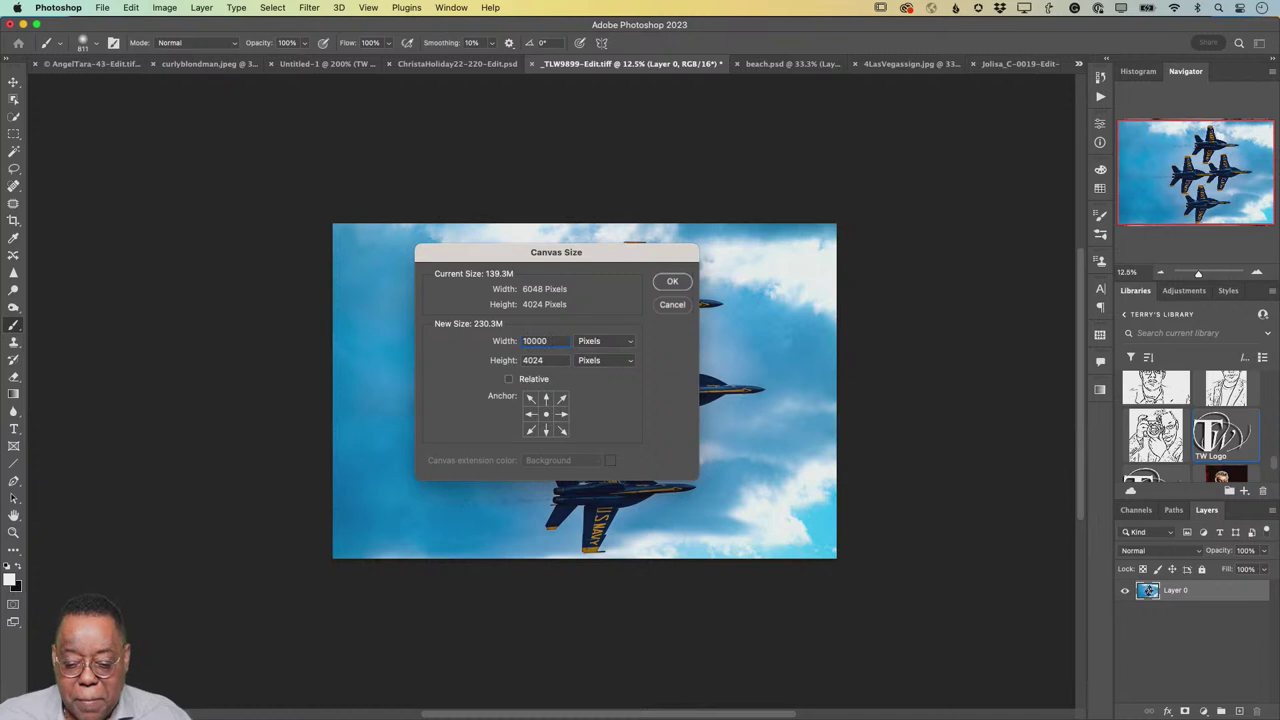
left_click(530, 414)
left_click(680, 284)
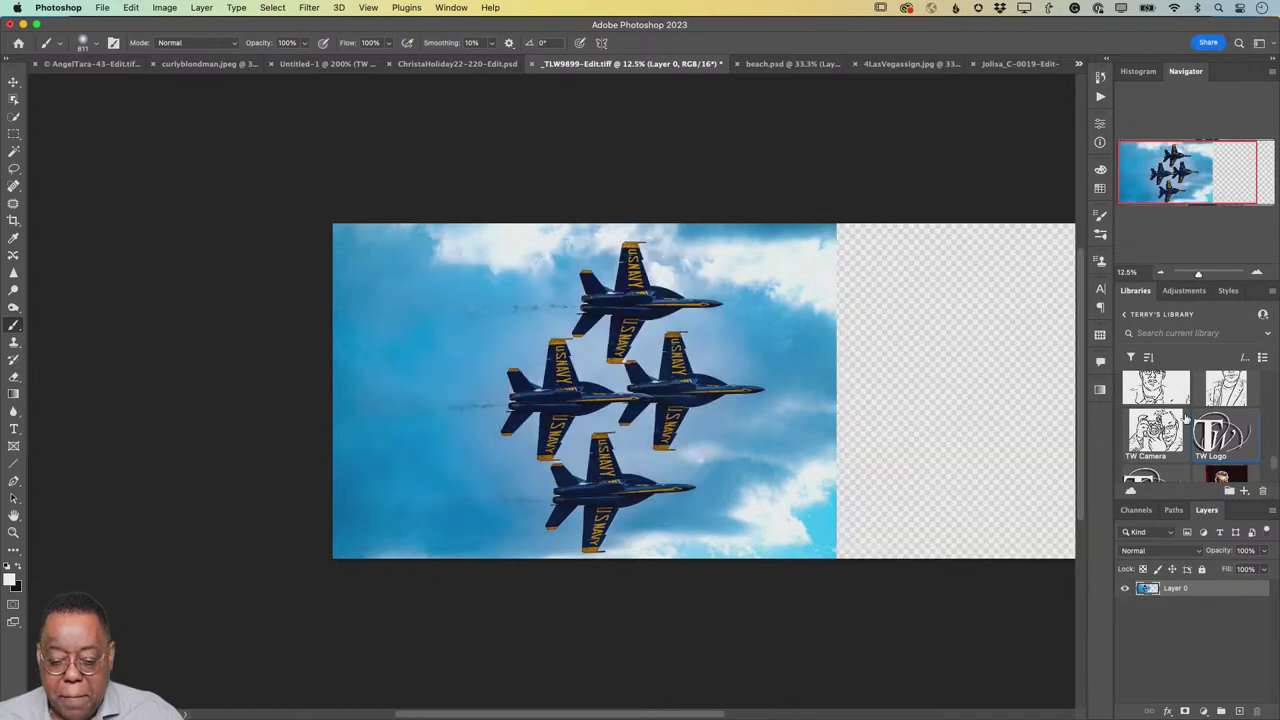
- Try stretching the jets layer across the empty canvas to 165.34% width with Free Transform
scroll(992, 398, "up", 1)
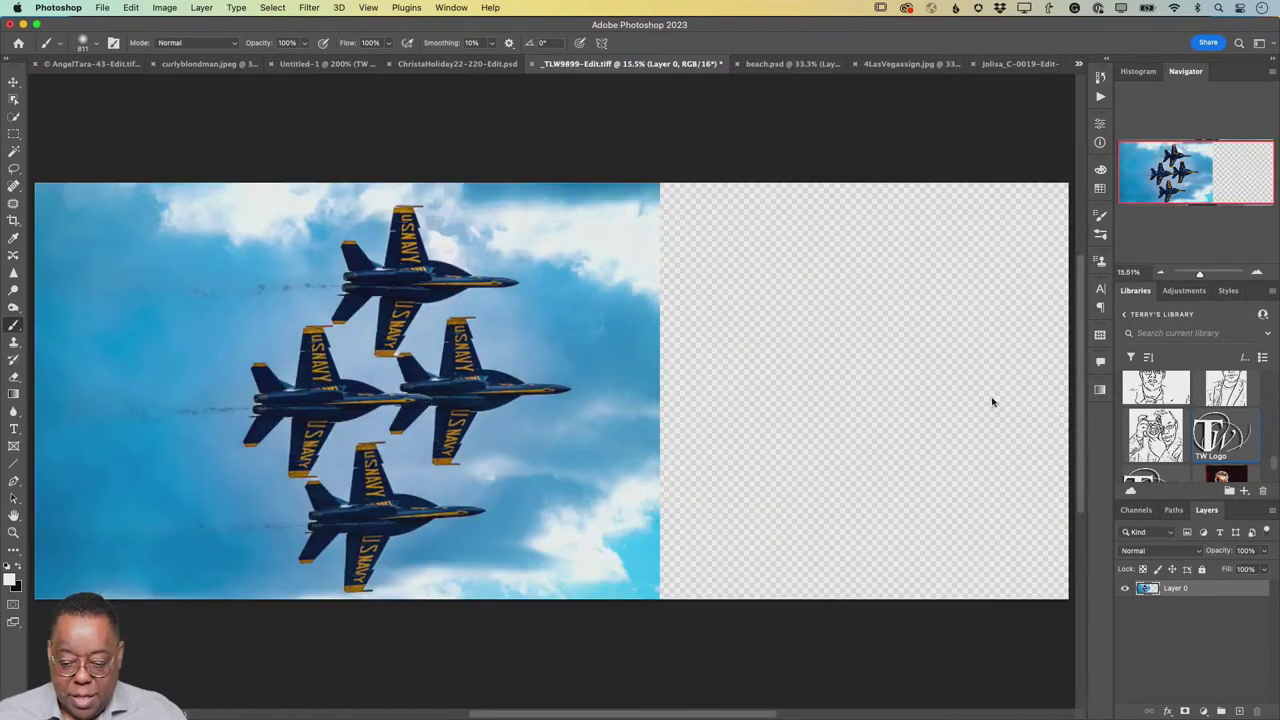
scroll(992, 398, "down", 1)
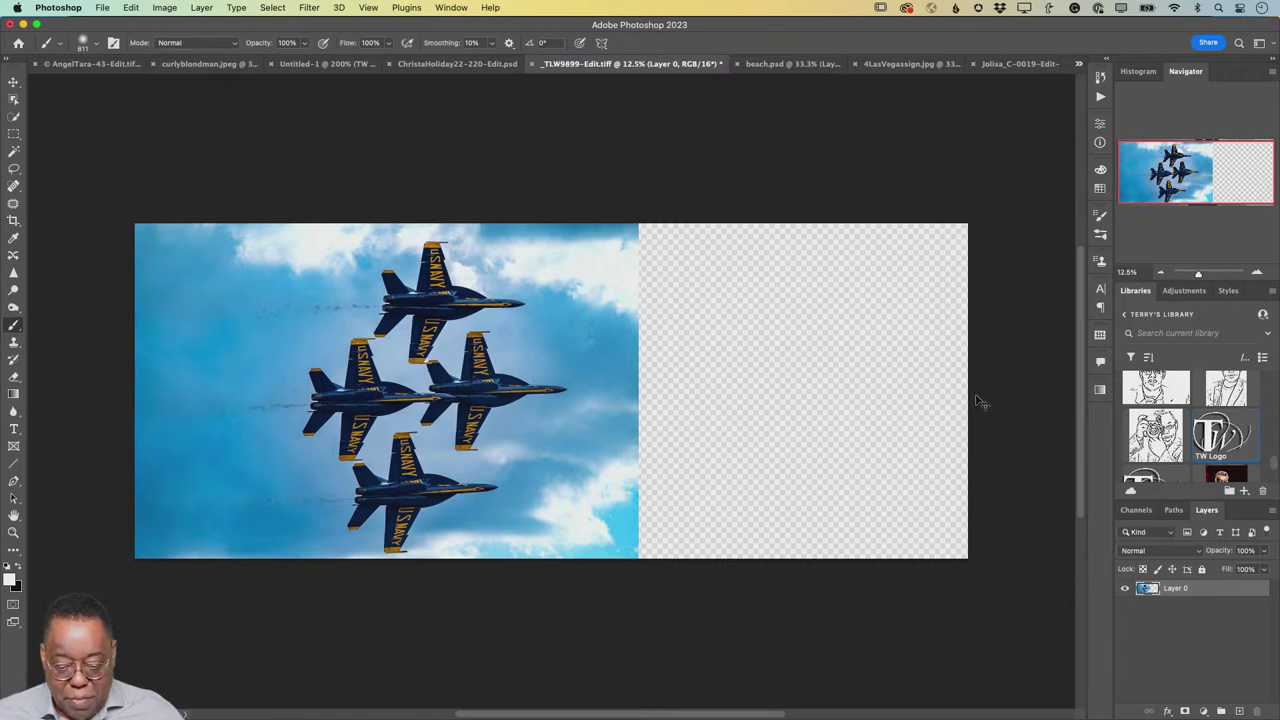
key("super+t")
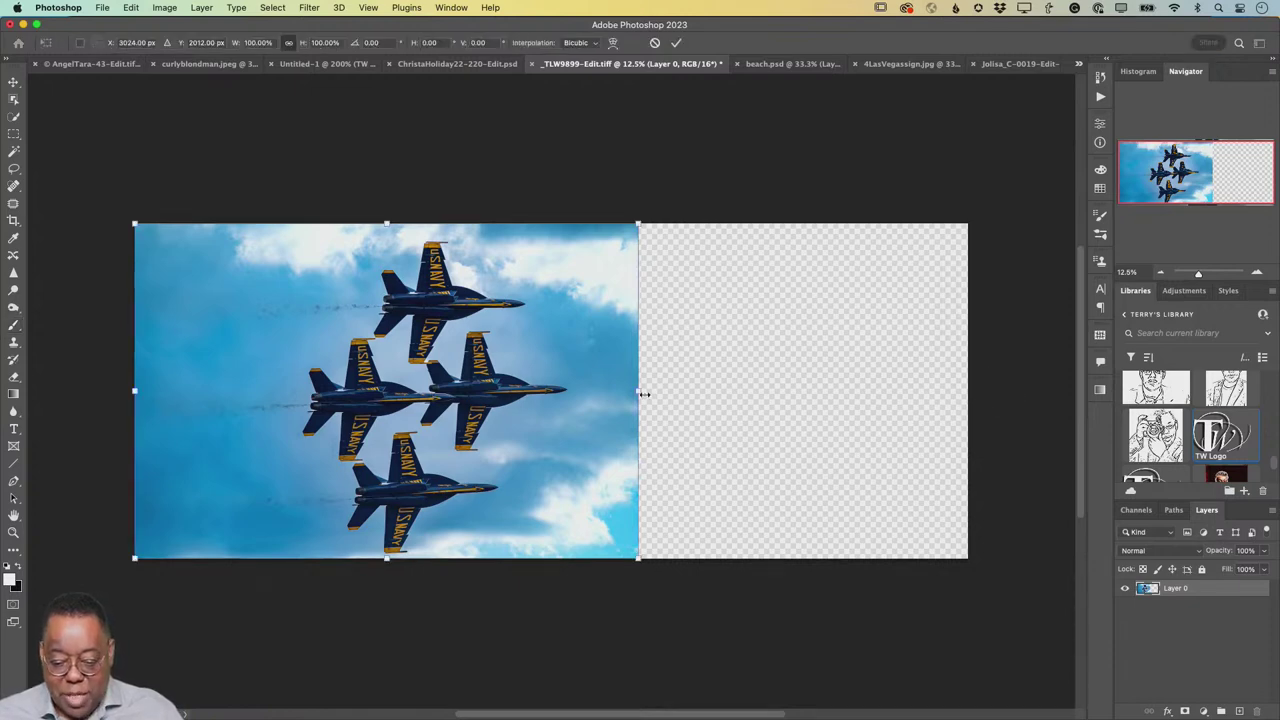
left_click_drag(638, 391, 870, 423)
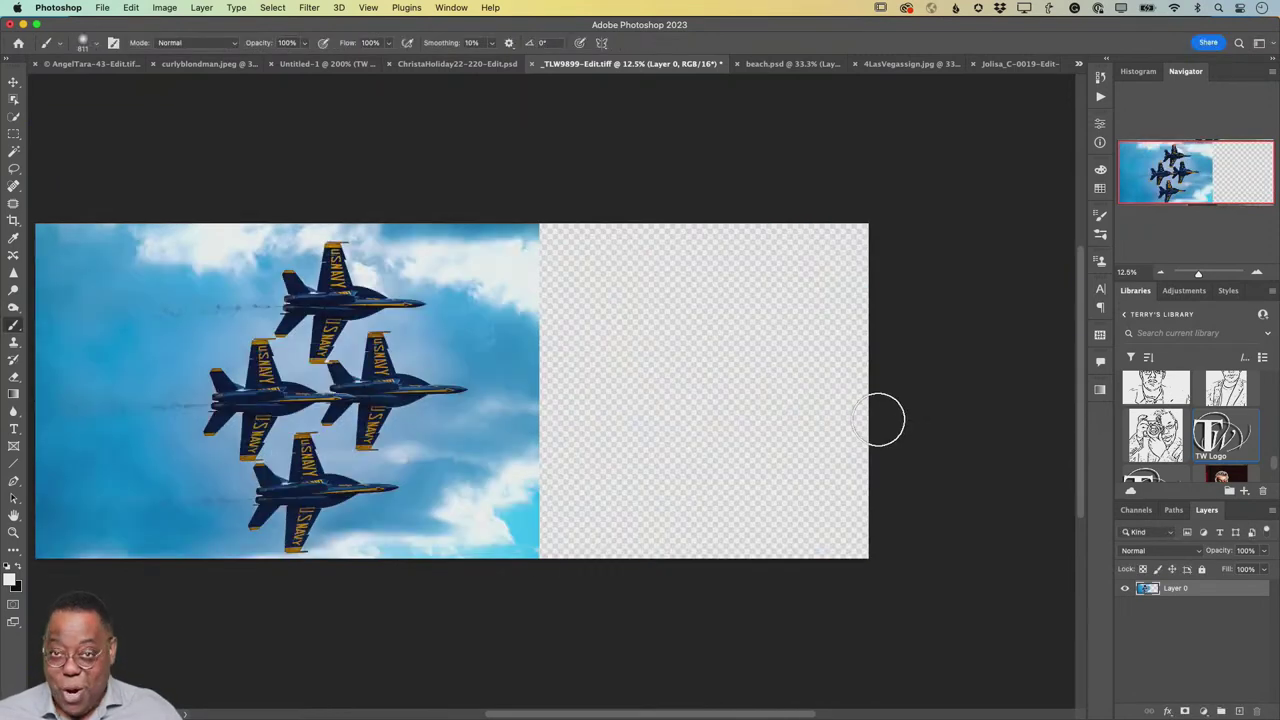
scroll(878, 420, "left", 3)
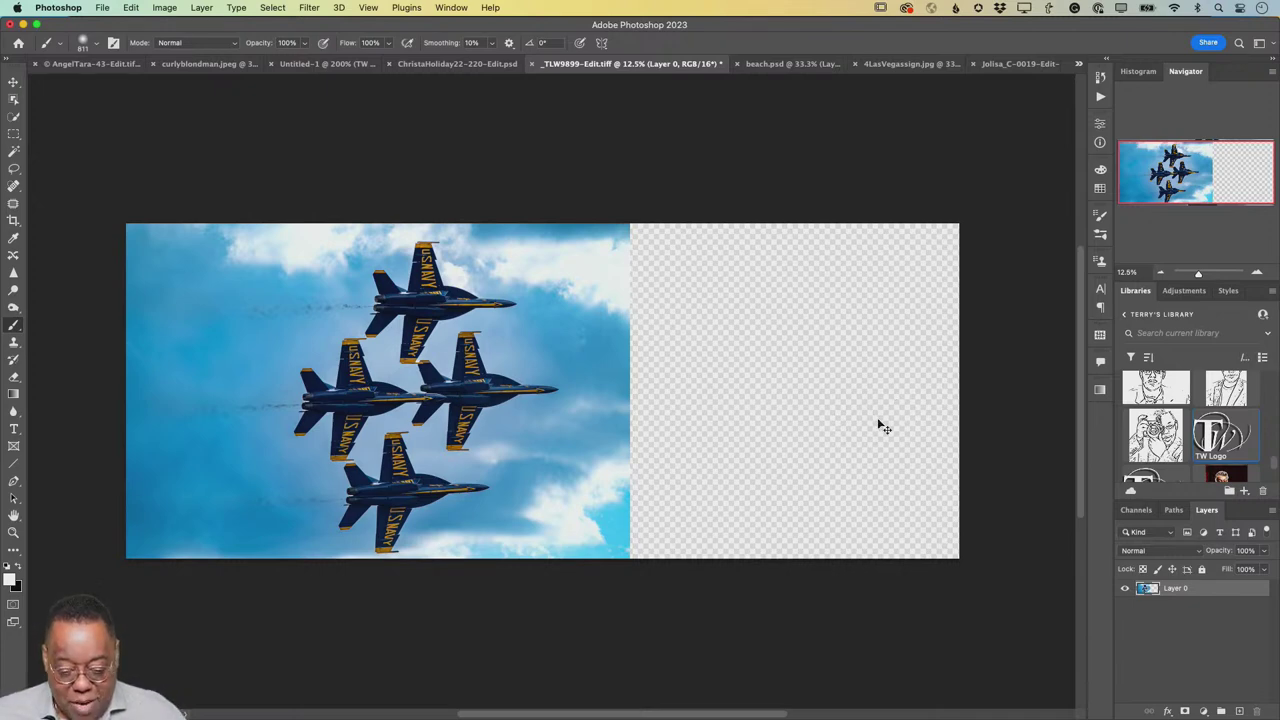
key("super+t")
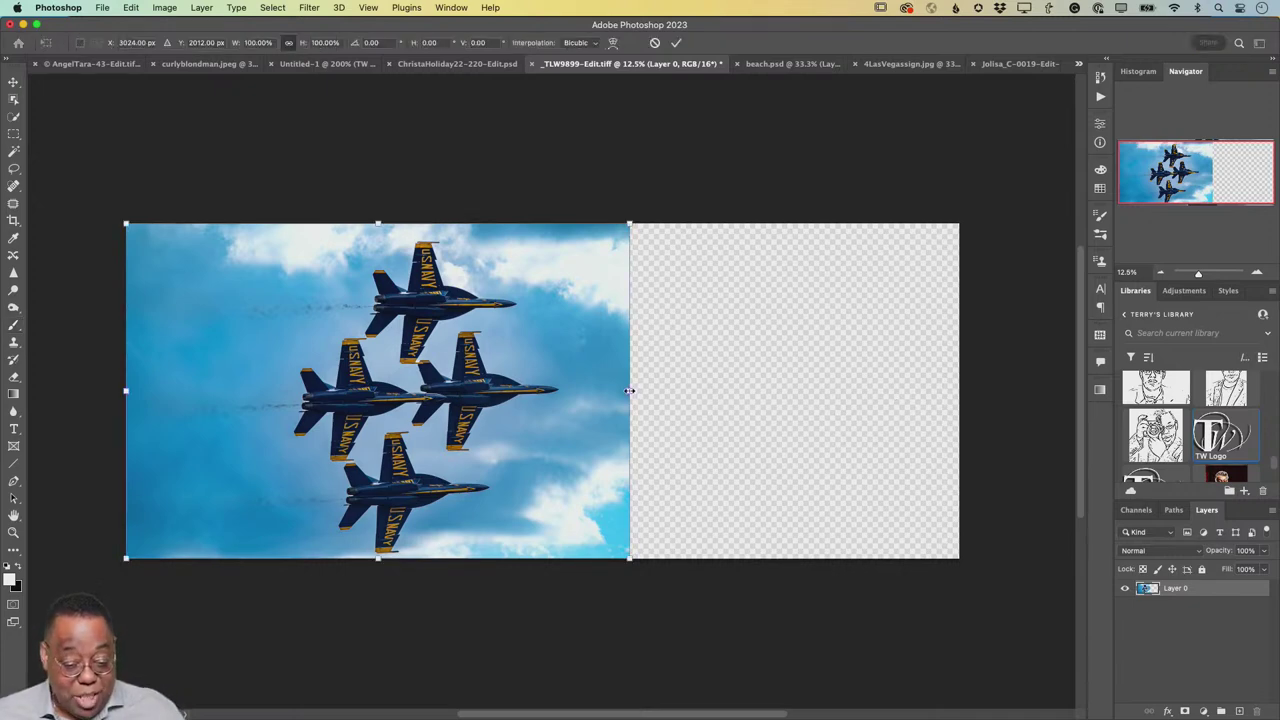
left_click_drag(629, 391, 1020, 392)
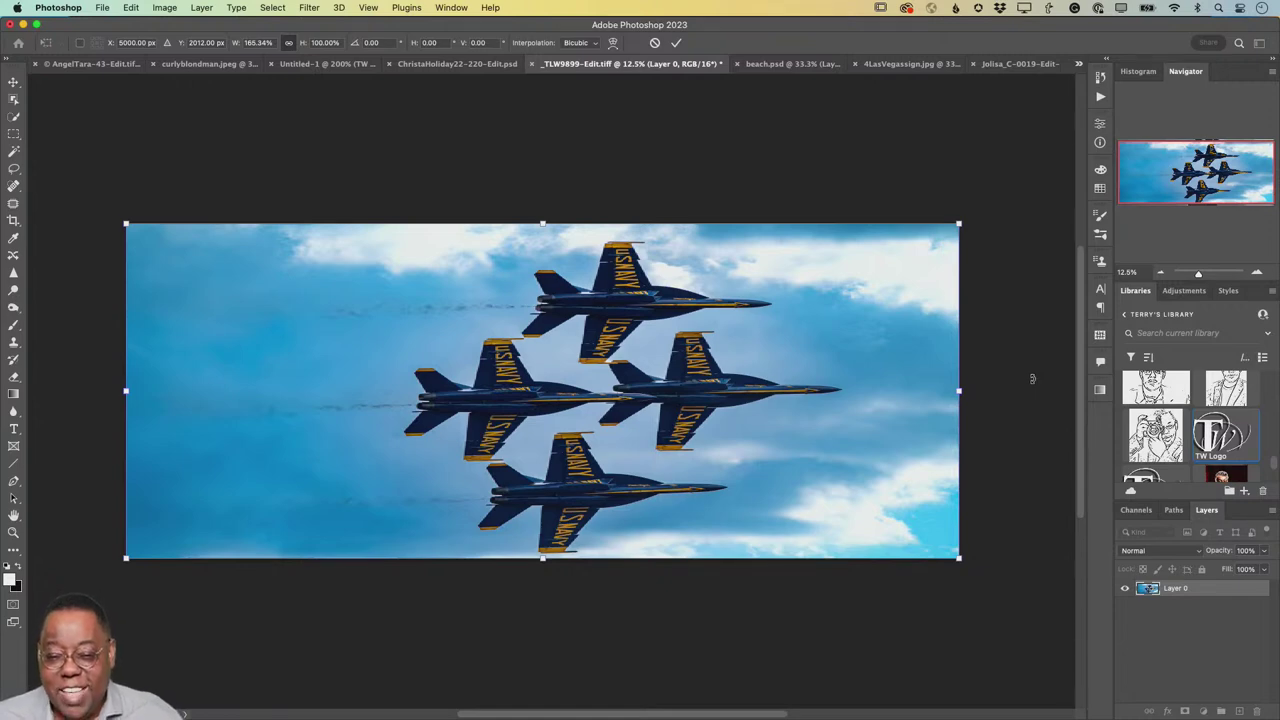
key("Escape")
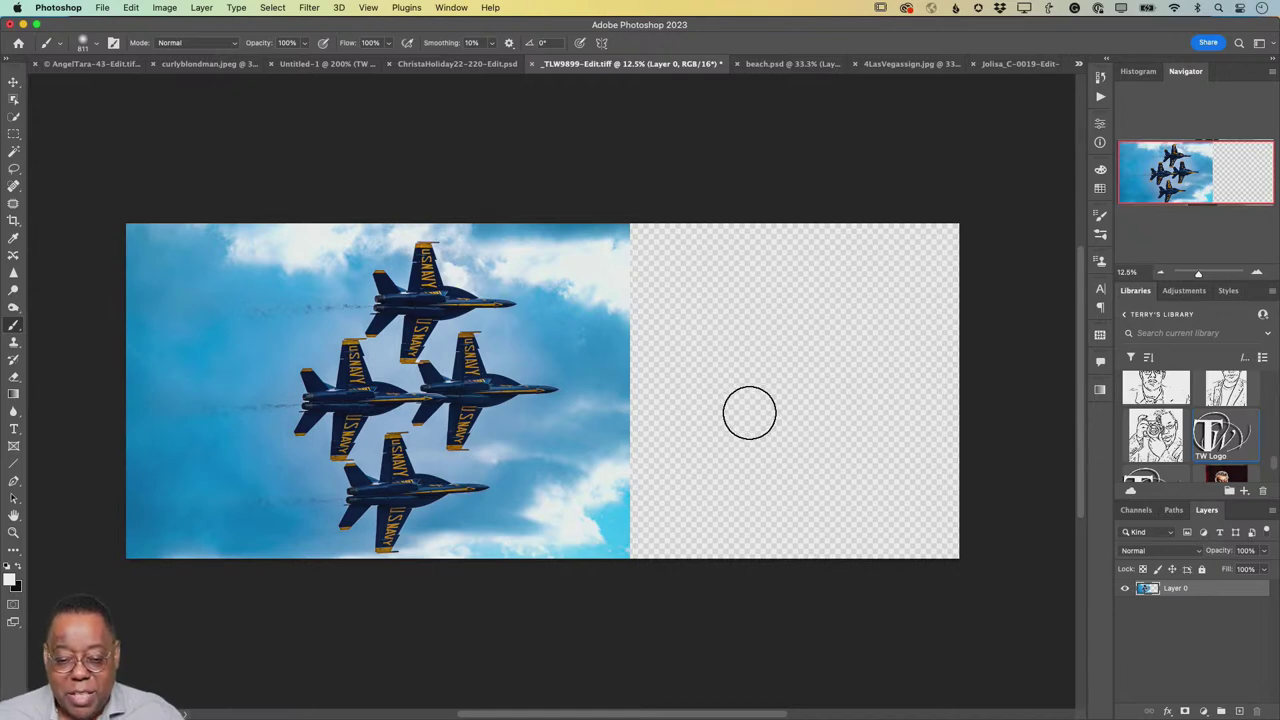
- Select the four jets with the Select Subject command
left_click(272, 8)
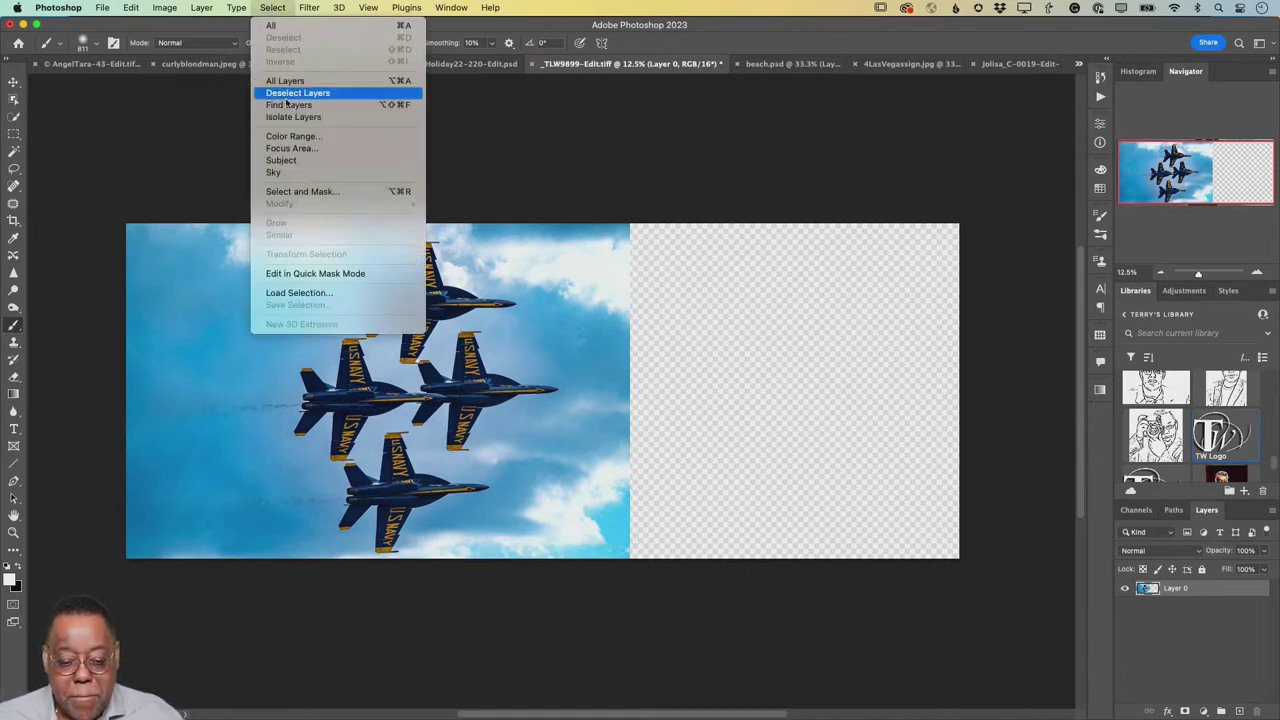
left_click(298, 161)
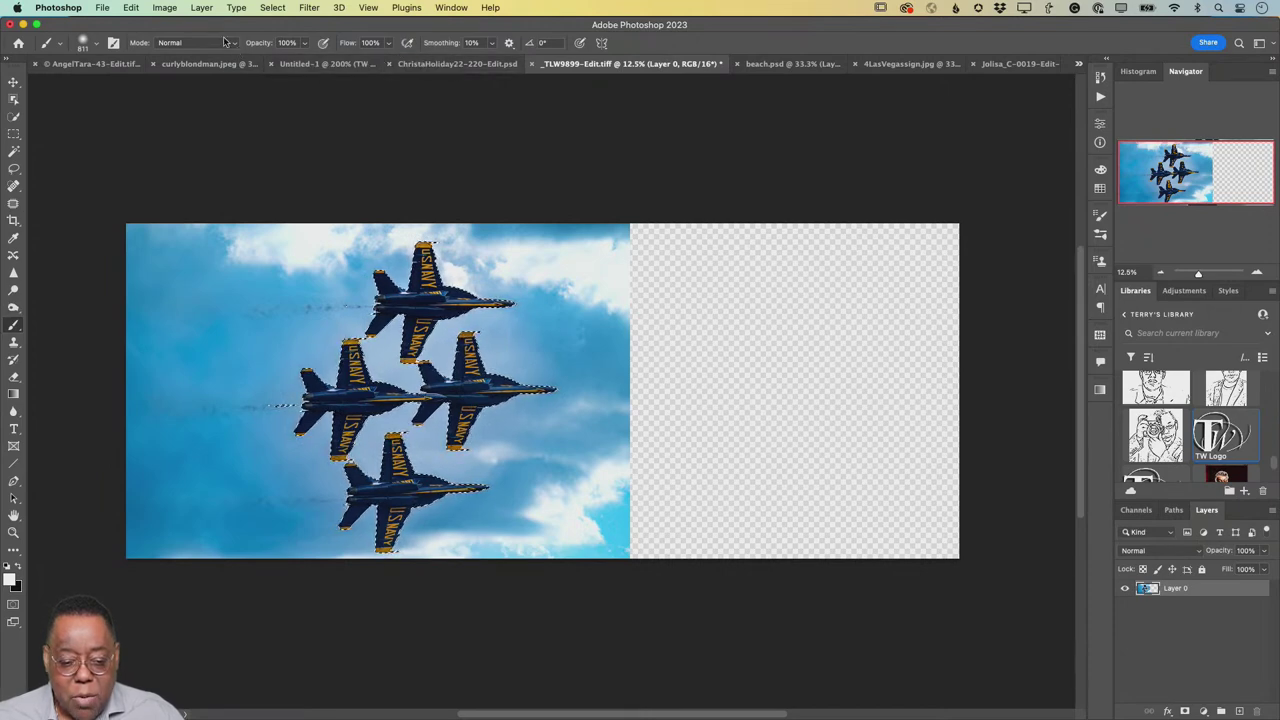
left_click(166, 8)
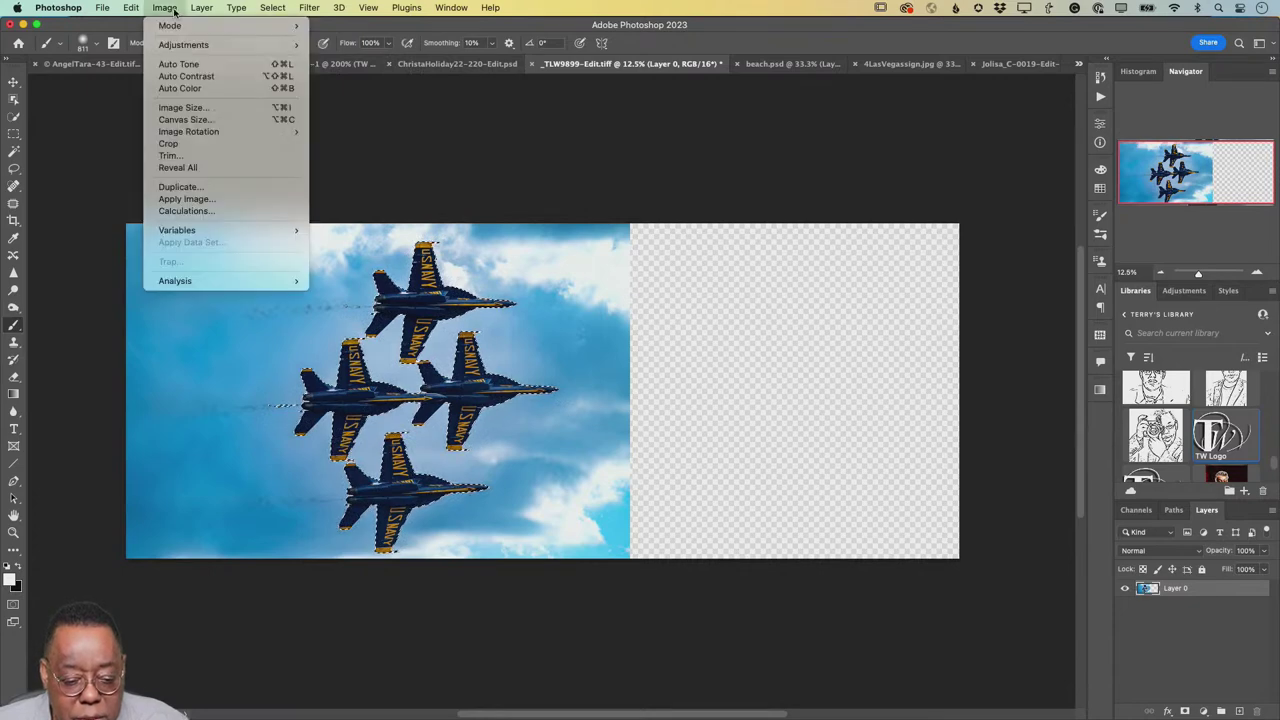
left_click(175, 10)
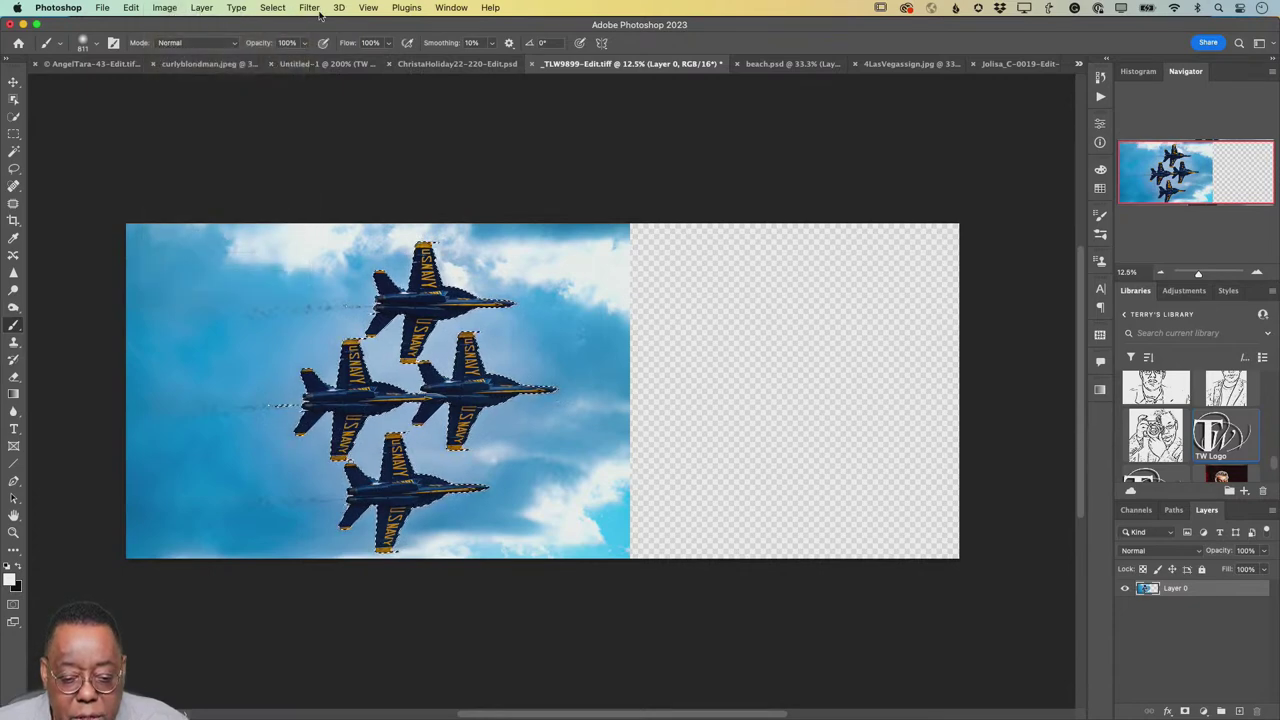
left_click(199, 8)
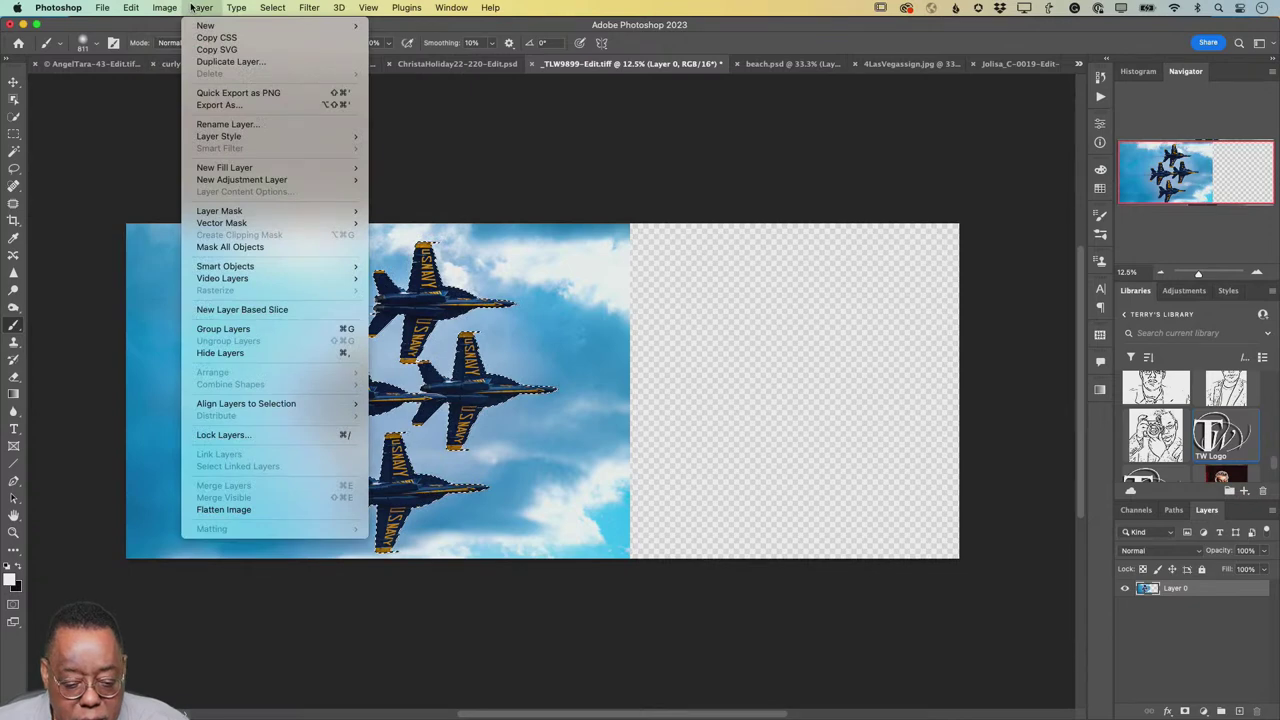
left_click(193, 8)
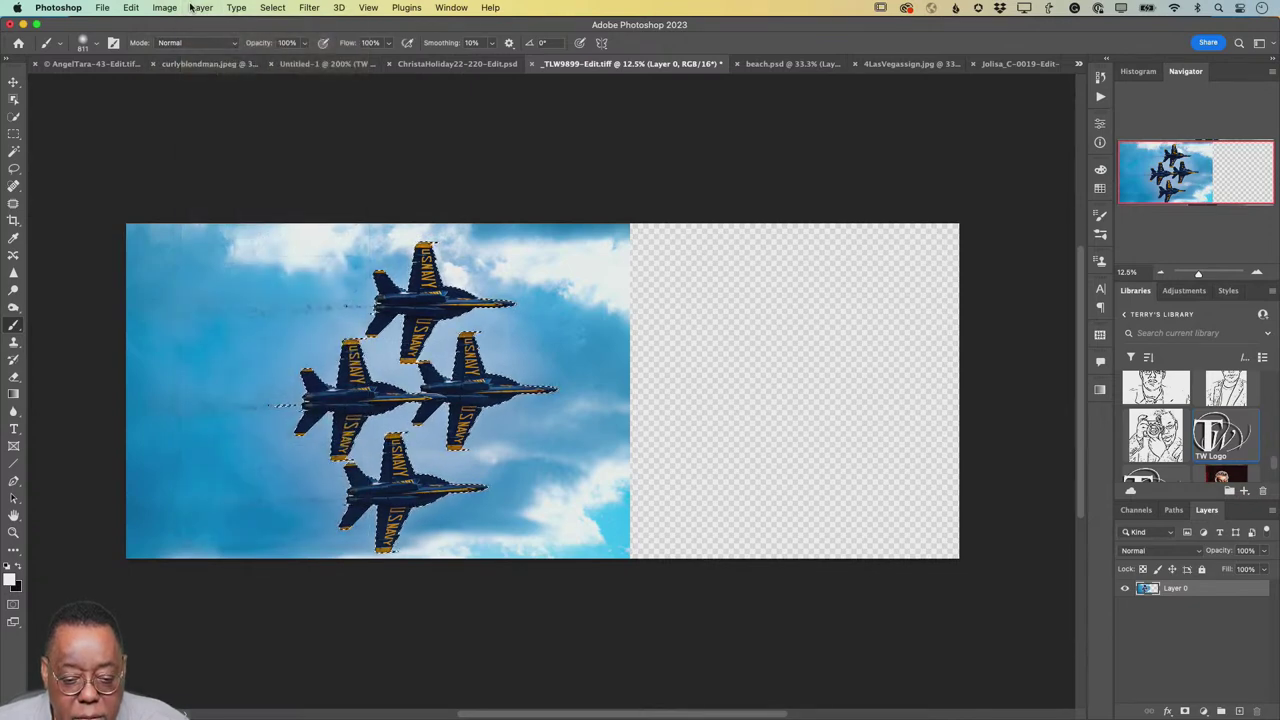
- Save the jets selection as a new channel named BlueAngels and deselect it
left_click(278, 8)
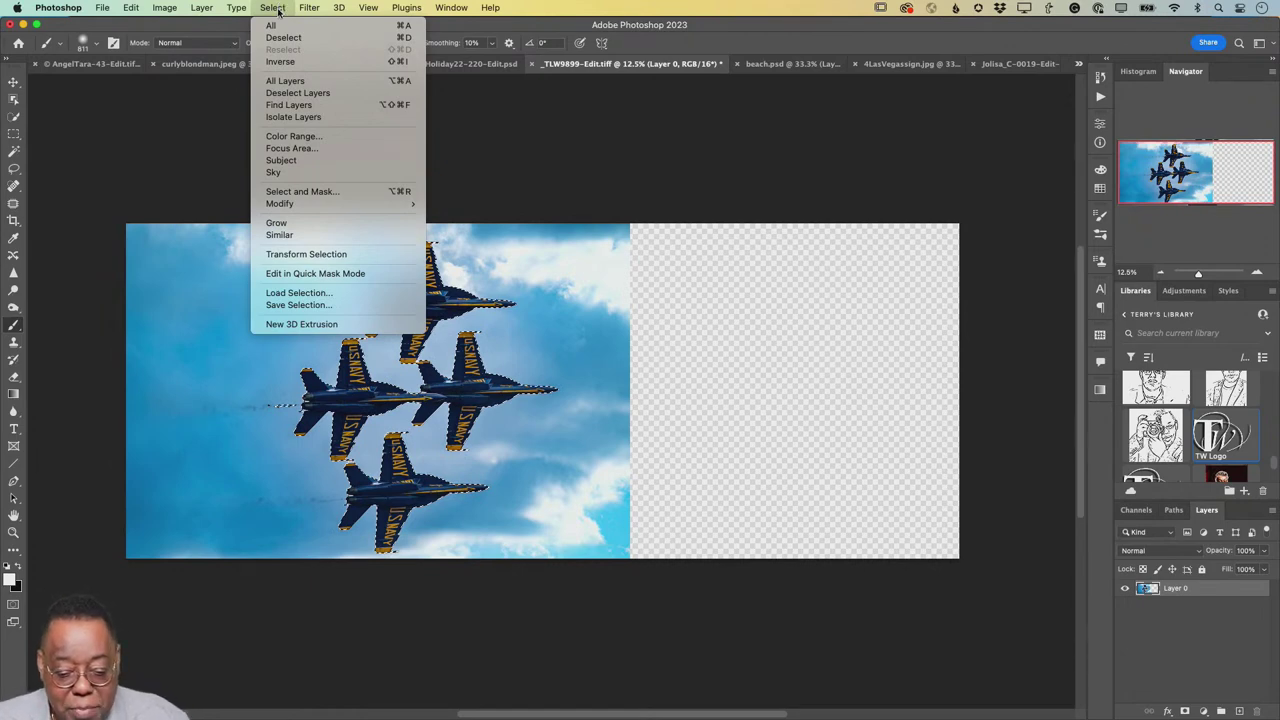
left_click(345, 313)
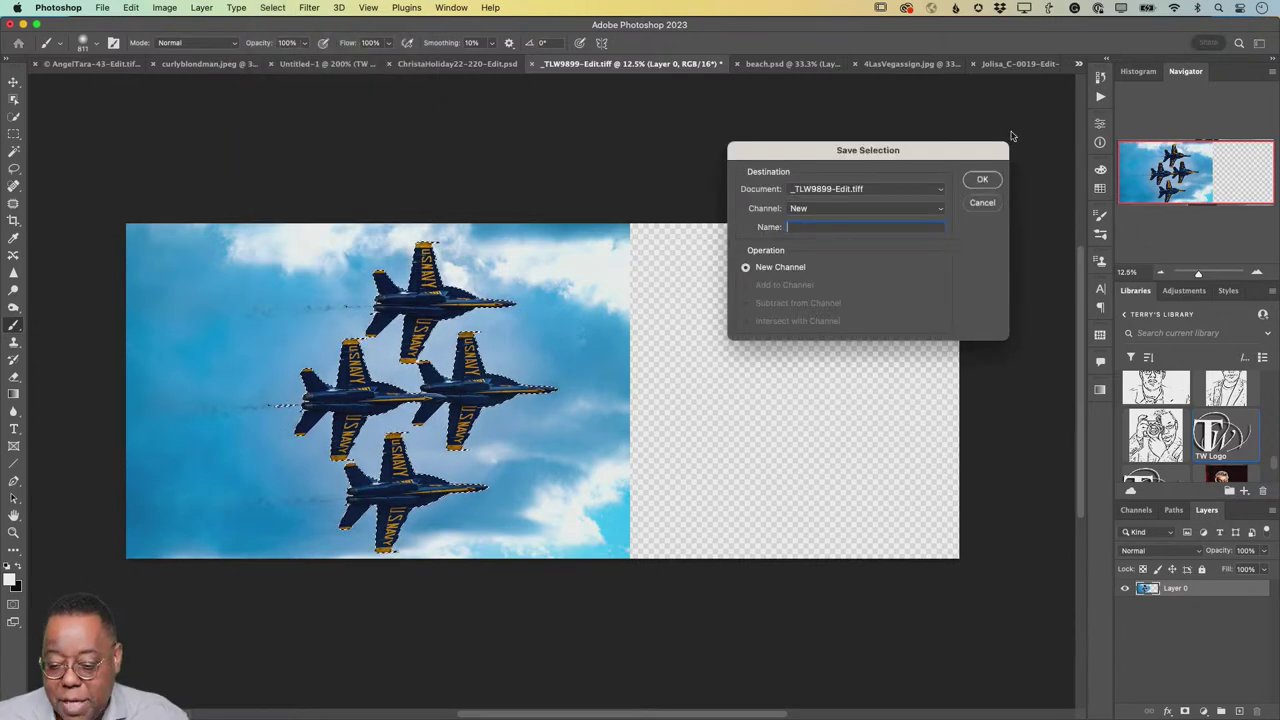
left_click_drag(971, 150, 688, 123)
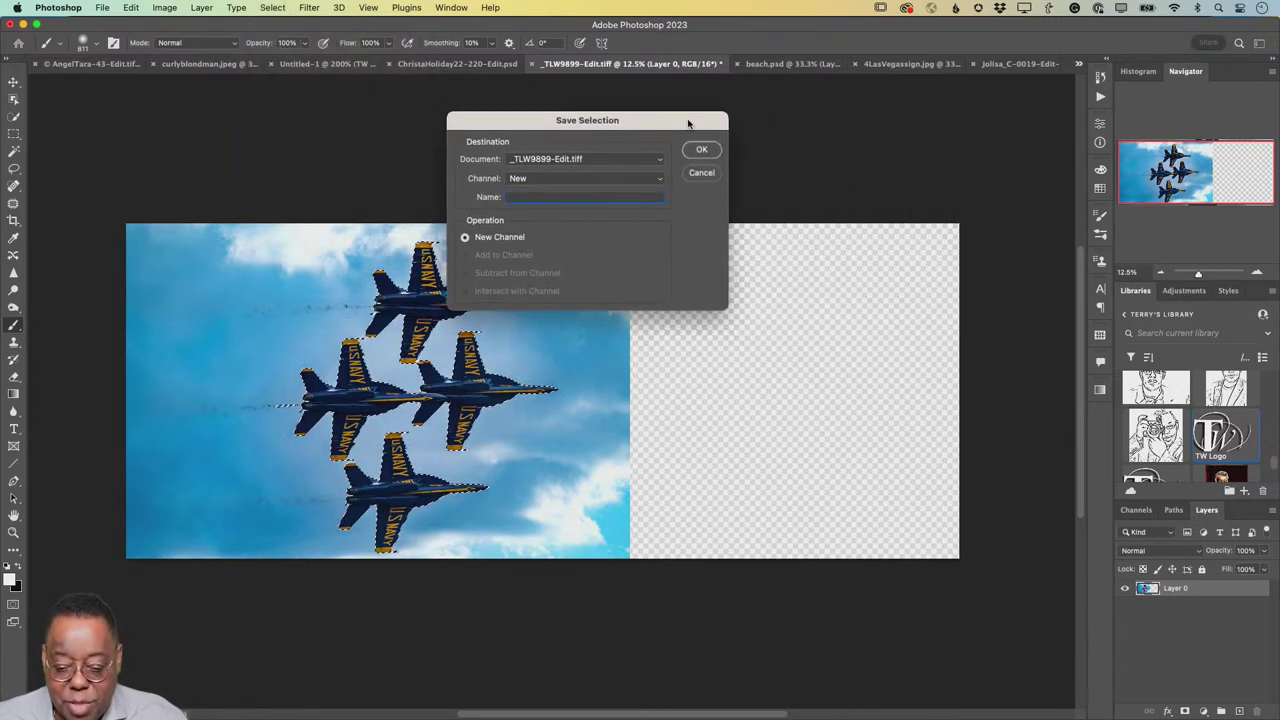
type("BlueAngels")
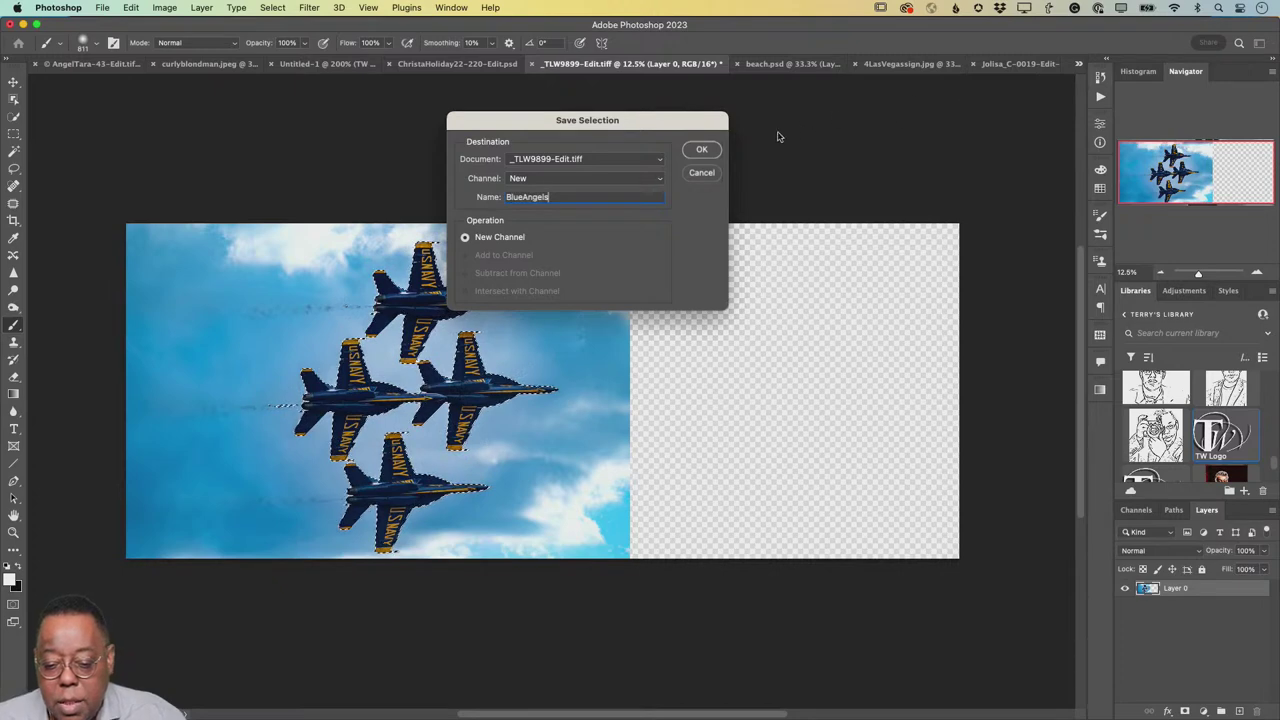
left_click(702, 150)
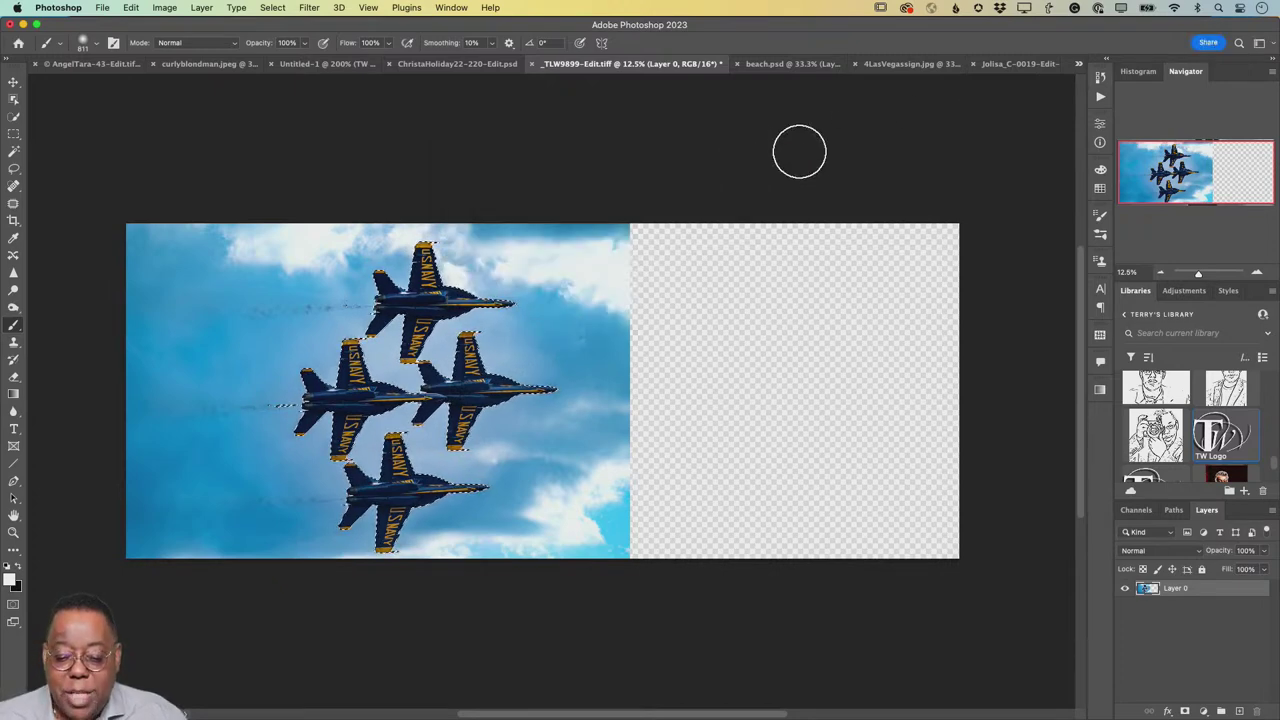
key("super+d")
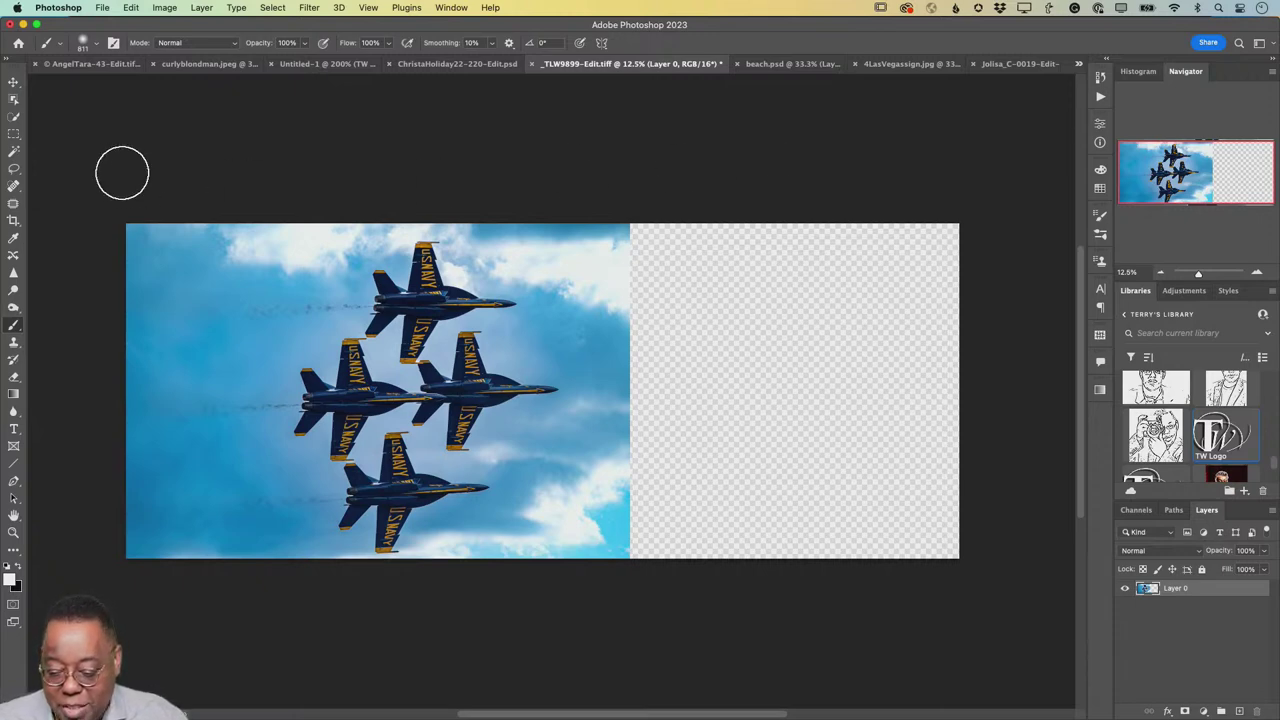
- Start Content-Aware Scale on the jets layer, try None as the protected area, and set Protect to BlueAngels
left_click(131, 7)
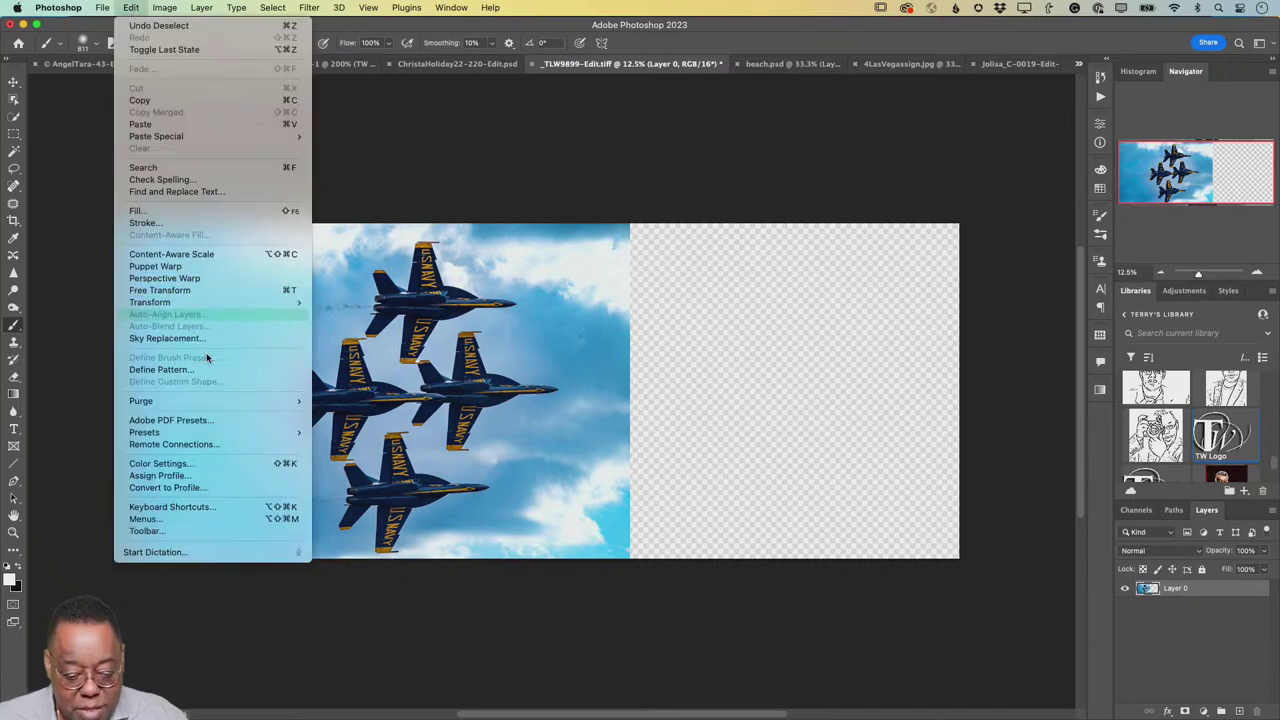
left_click(213, 256)
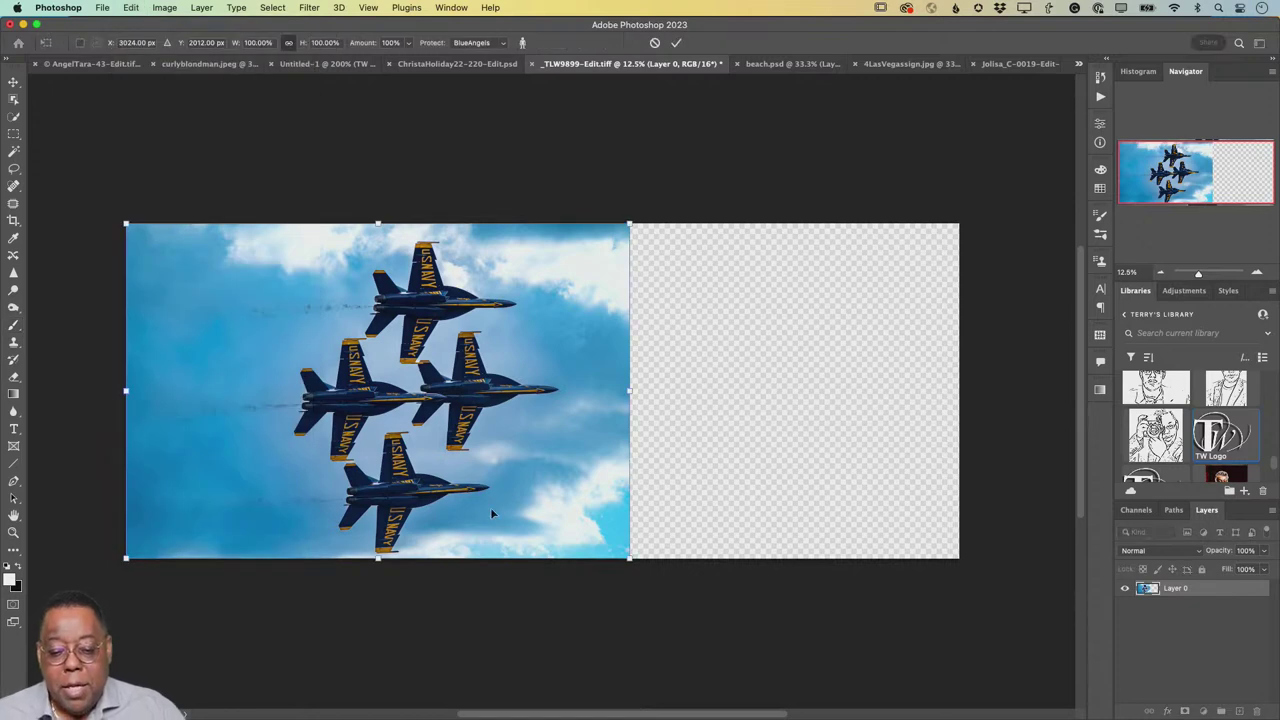
left_click(505, 47)
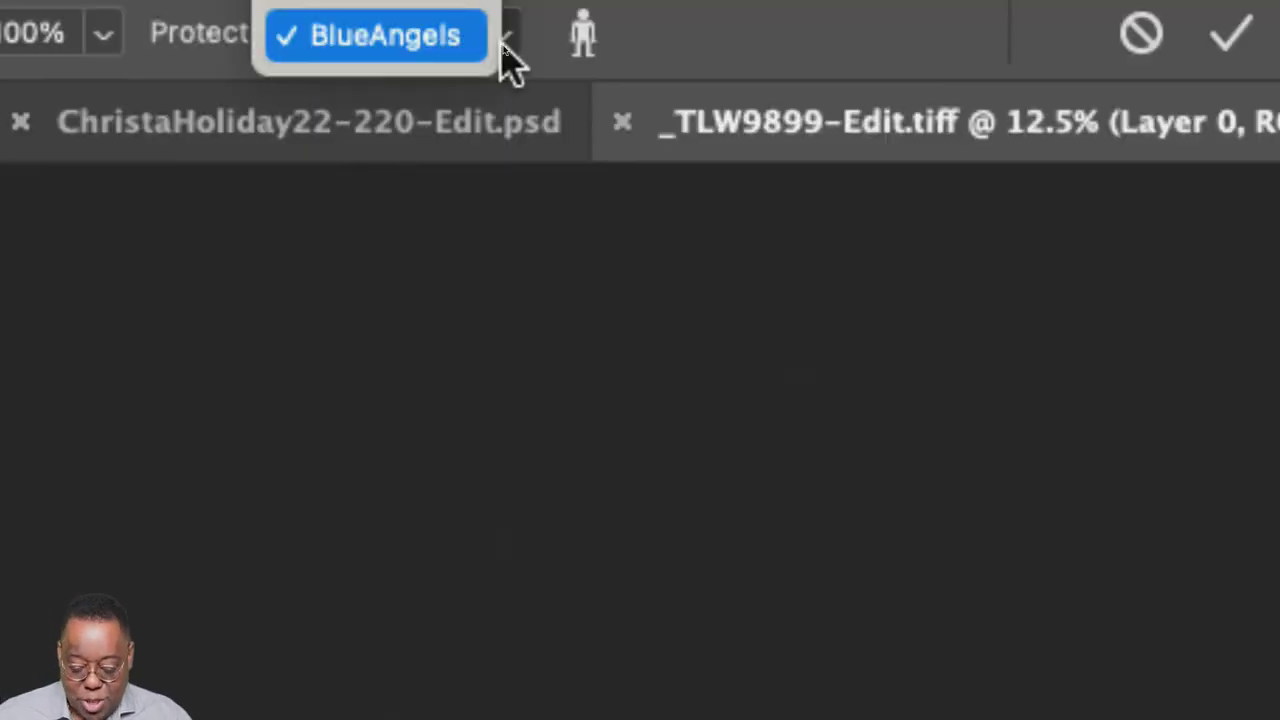
left_click(455, 6)
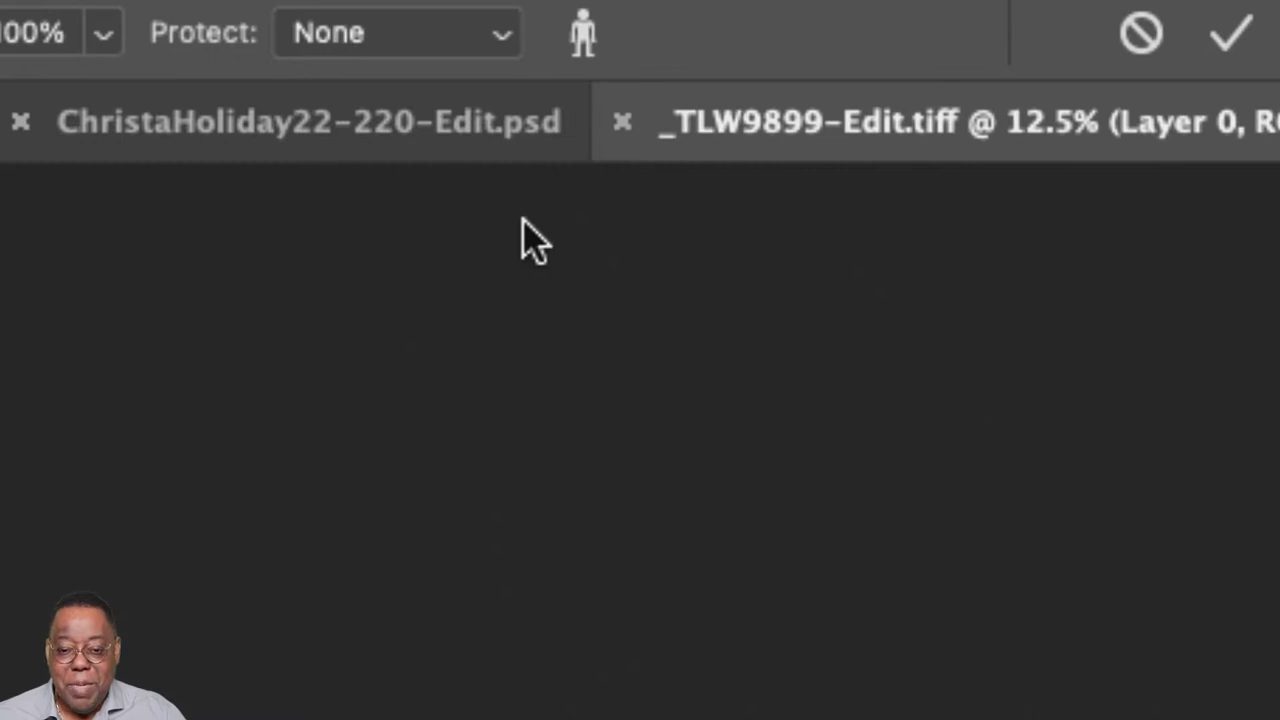
left_click(507, 44)
left_click(468, 86)
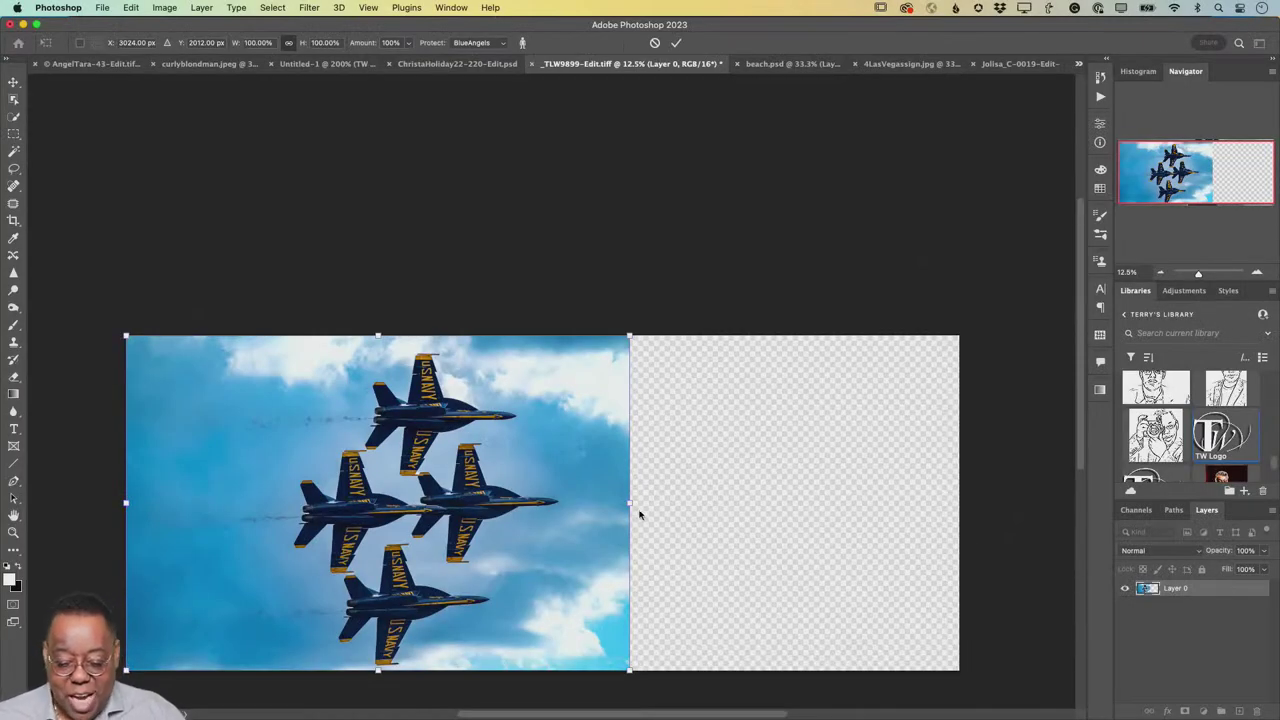
- Try the protected scaling by stretching the jets layer across the canvas to 165.34% and narrowing it to 61.97% width
left_click_drag(629, 503, 958, 524)
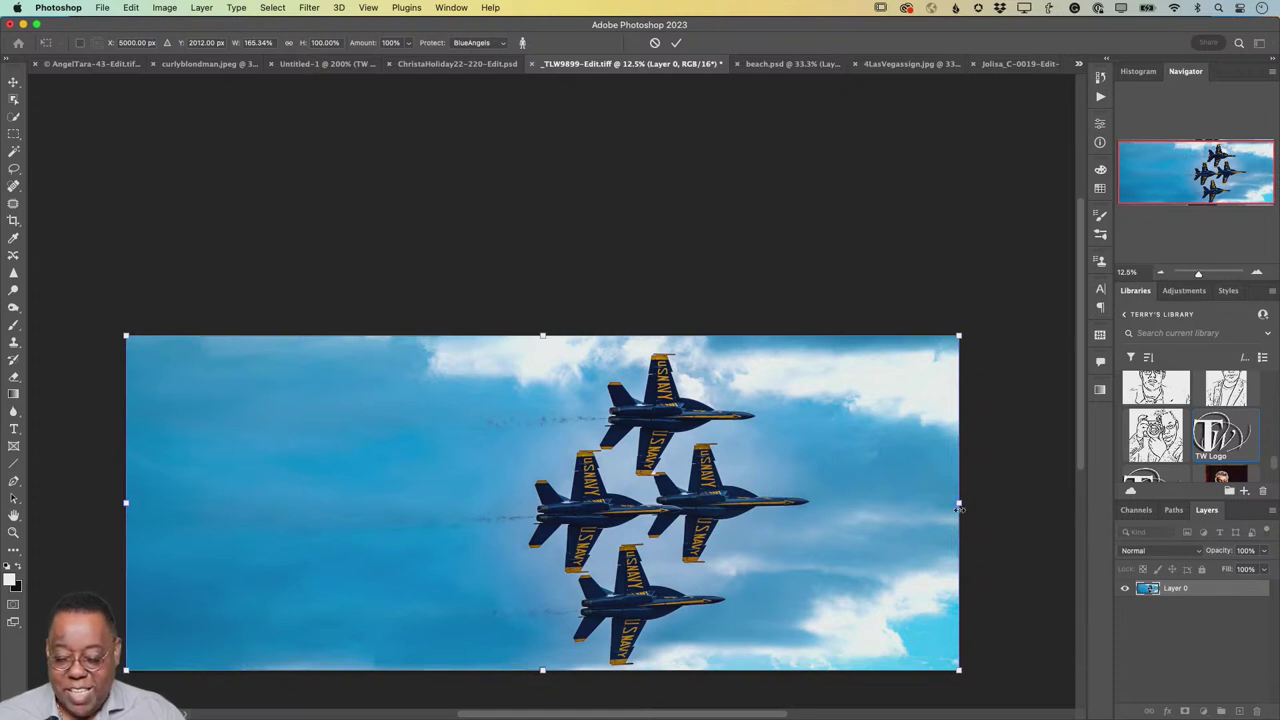
left_click_drag(958, 503, 438, 475)
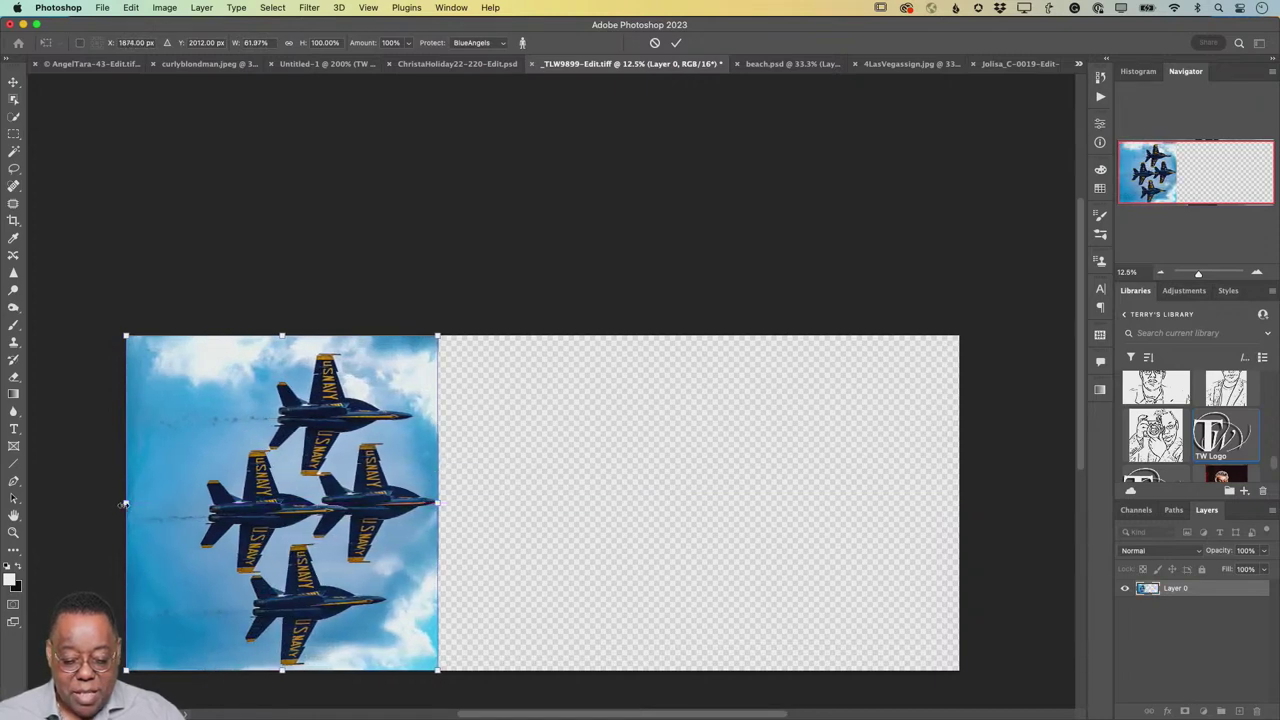
mouse_move(126, 503)
left_mouse_down()
mouse_move(149, 502)
mouse_move(101, 502)
mouse_move(126, 502)
left_mouse_up()
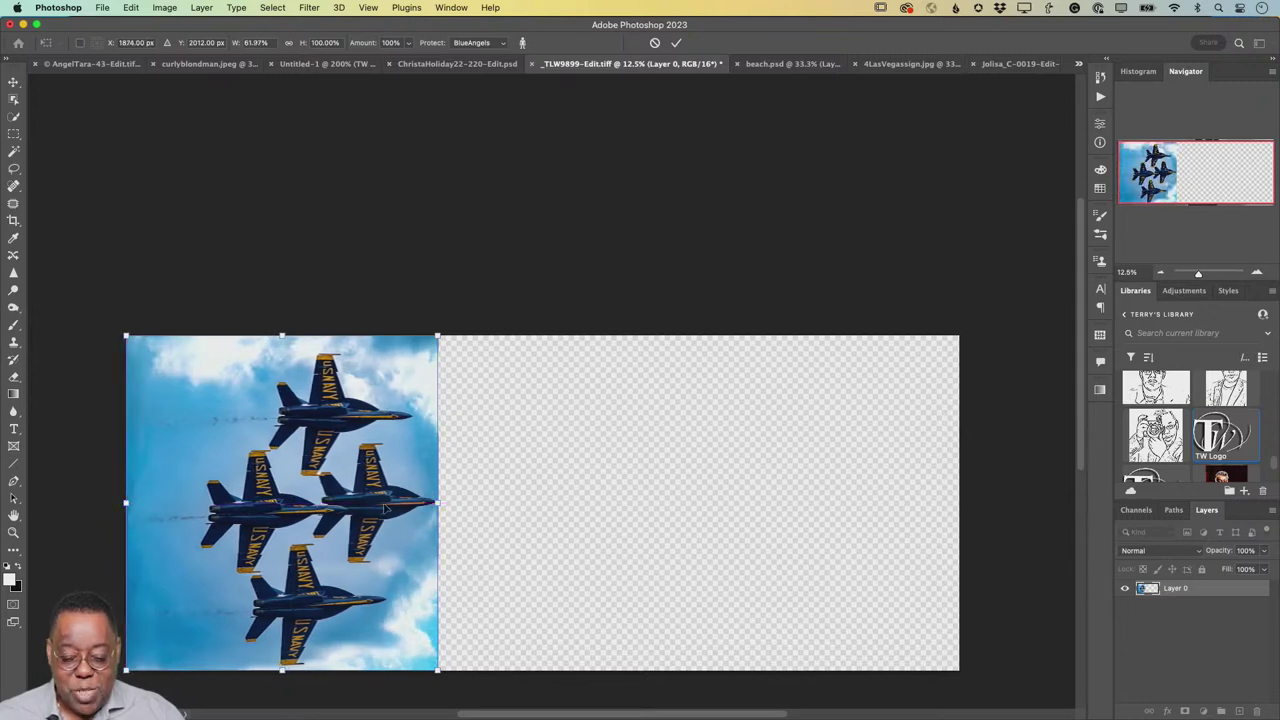
- Stretch the jets layer to the canvas's far edge at 165.34% width, apply the Content-Aware Scale, and switch to the Brush tool
left_click_drag(440, 506, 963, 505)
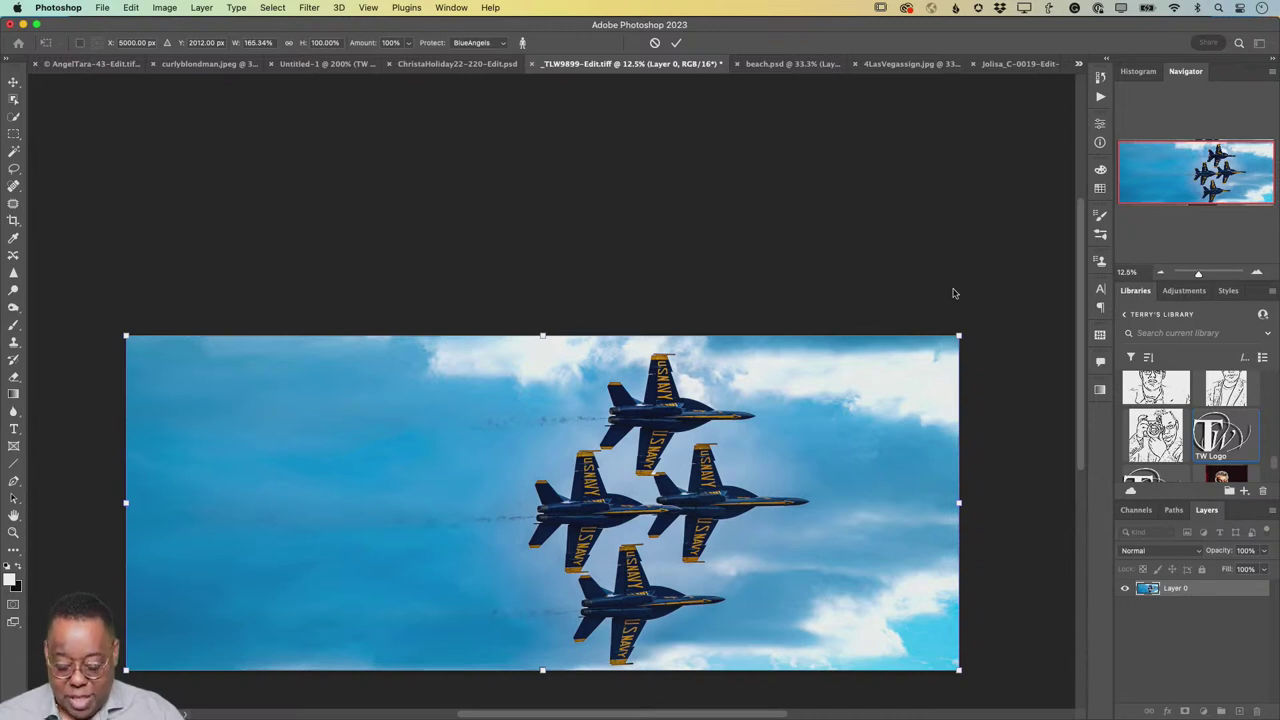
key("Return")
key("b")
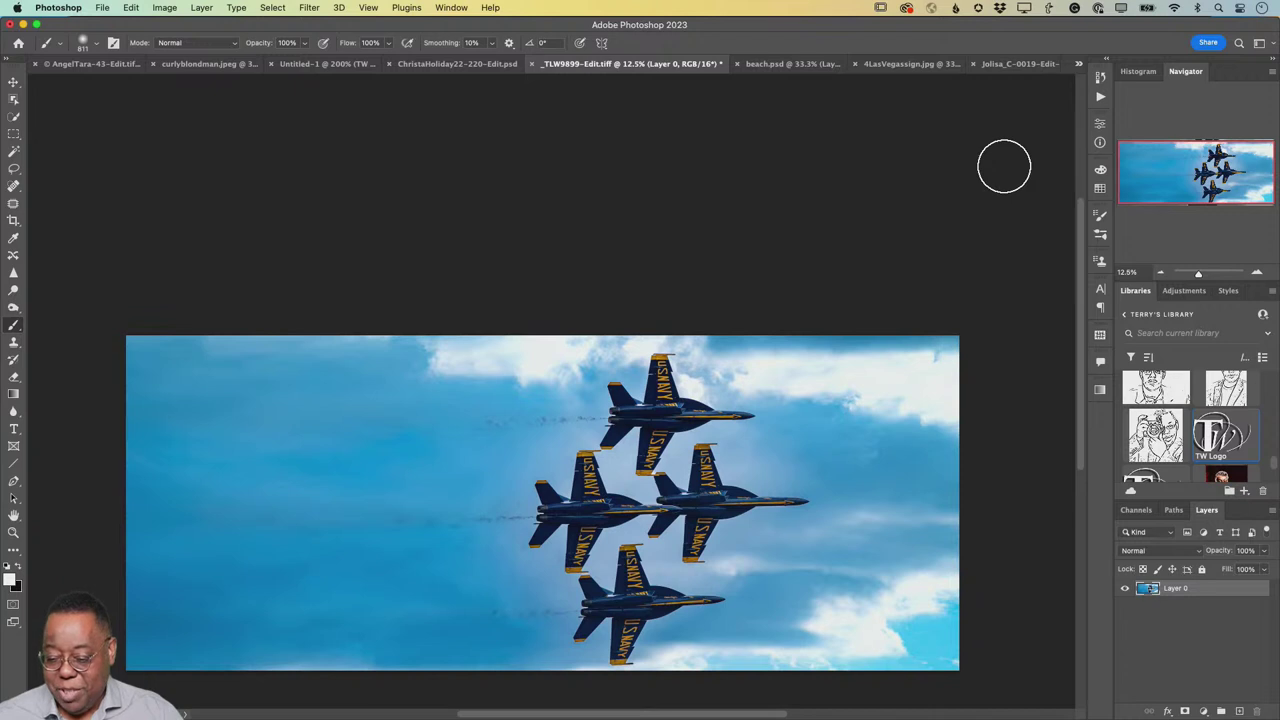
- Open the Adobe Live 2022 library and look through its stored images and graphics
scroll(1188, 440, "down", 2)
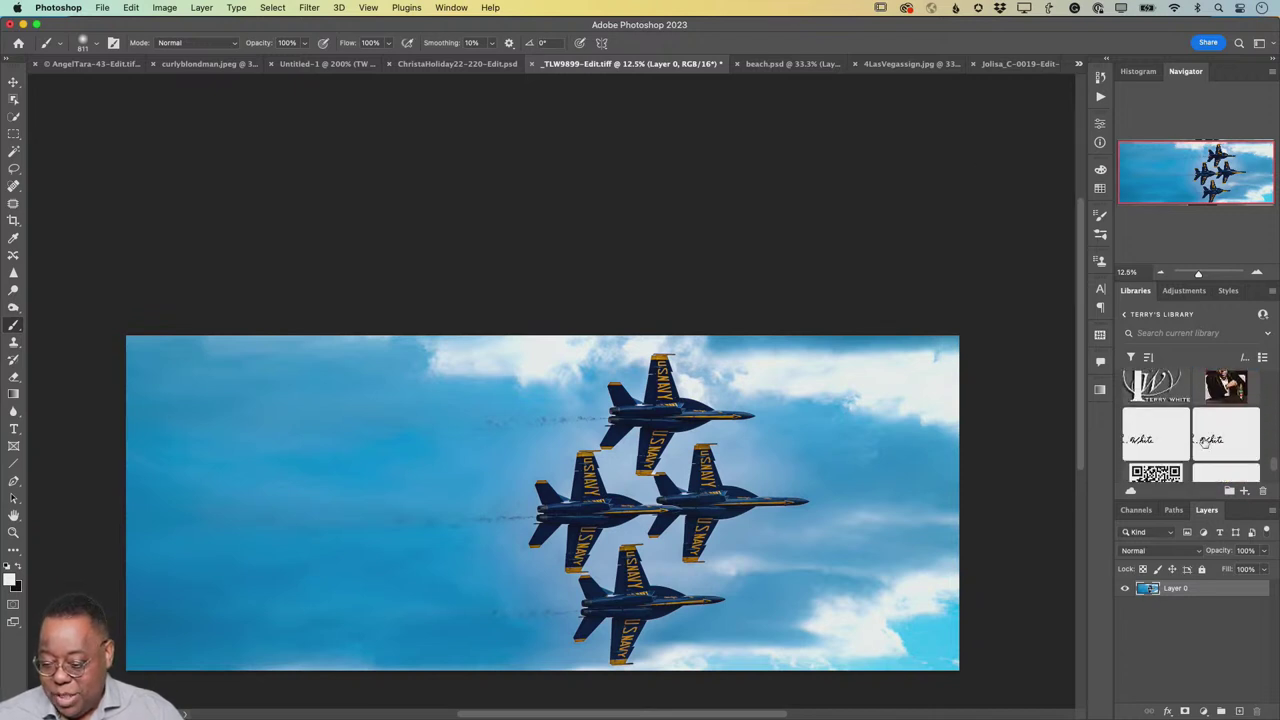
left_click(1124, 314)
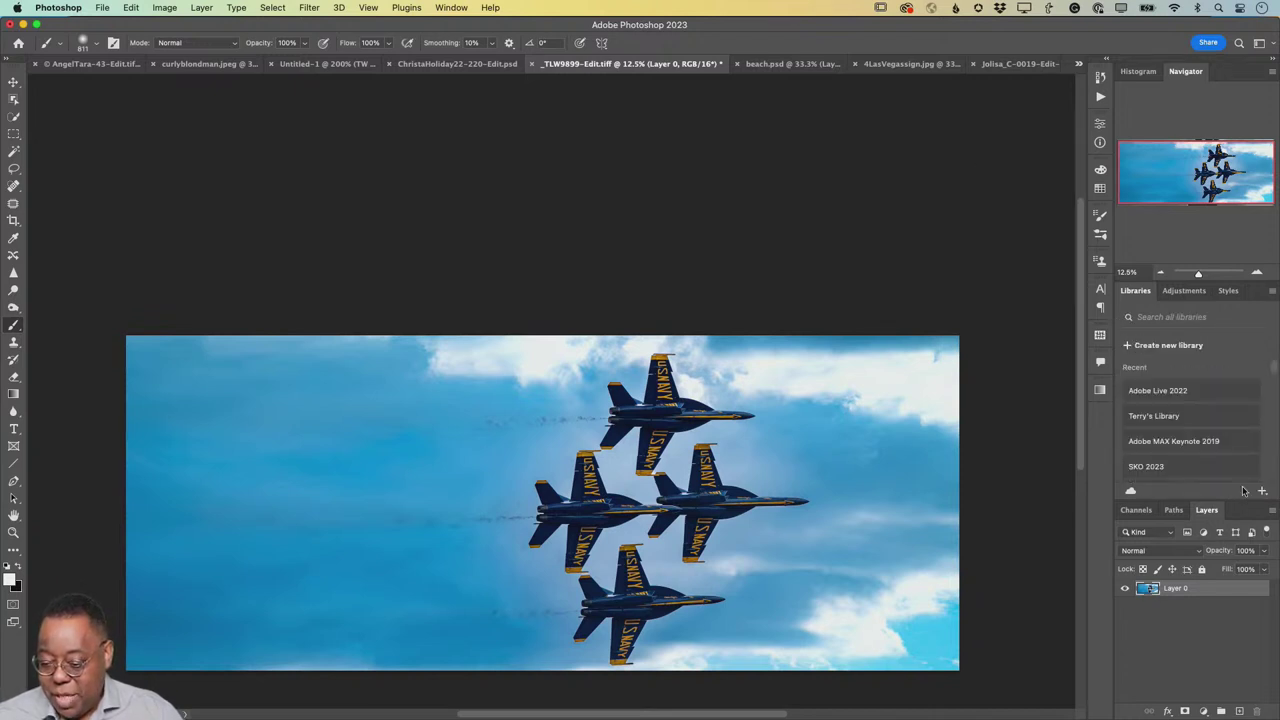
left_click(1189, 390)
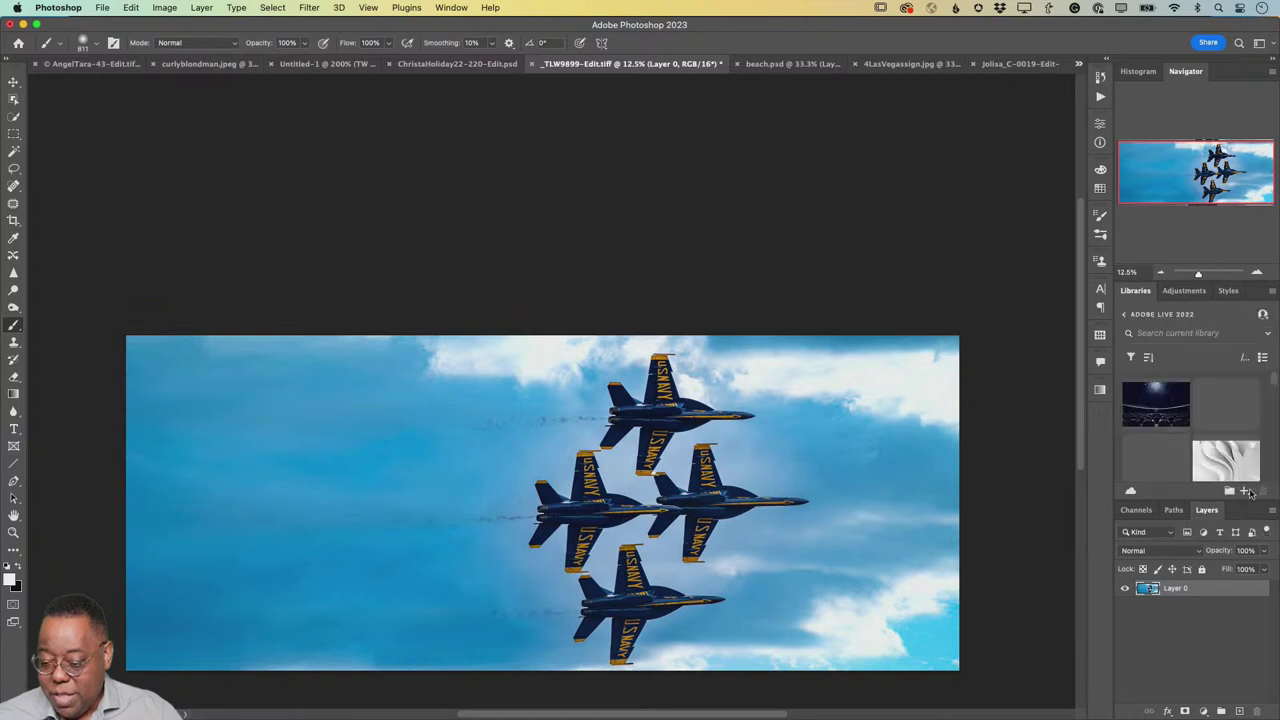
scroll(1239, 450, "down", 2)
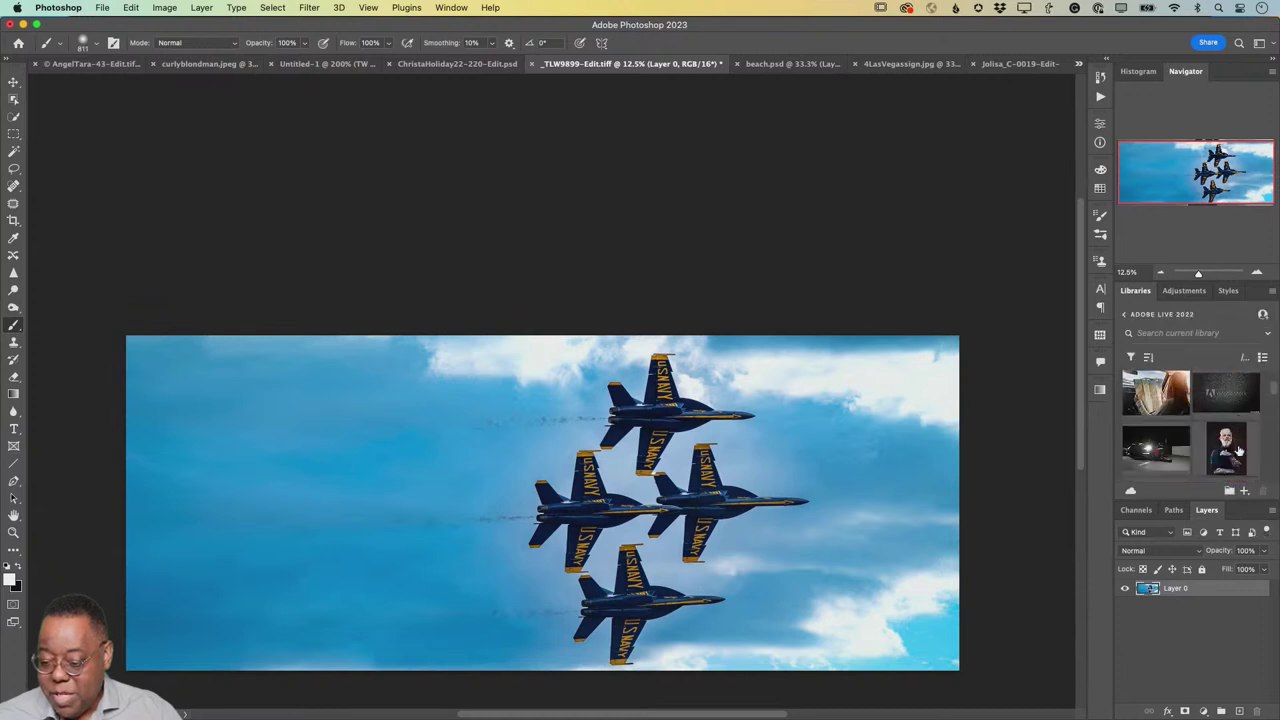
scroll(1239, 450, "down", 4)
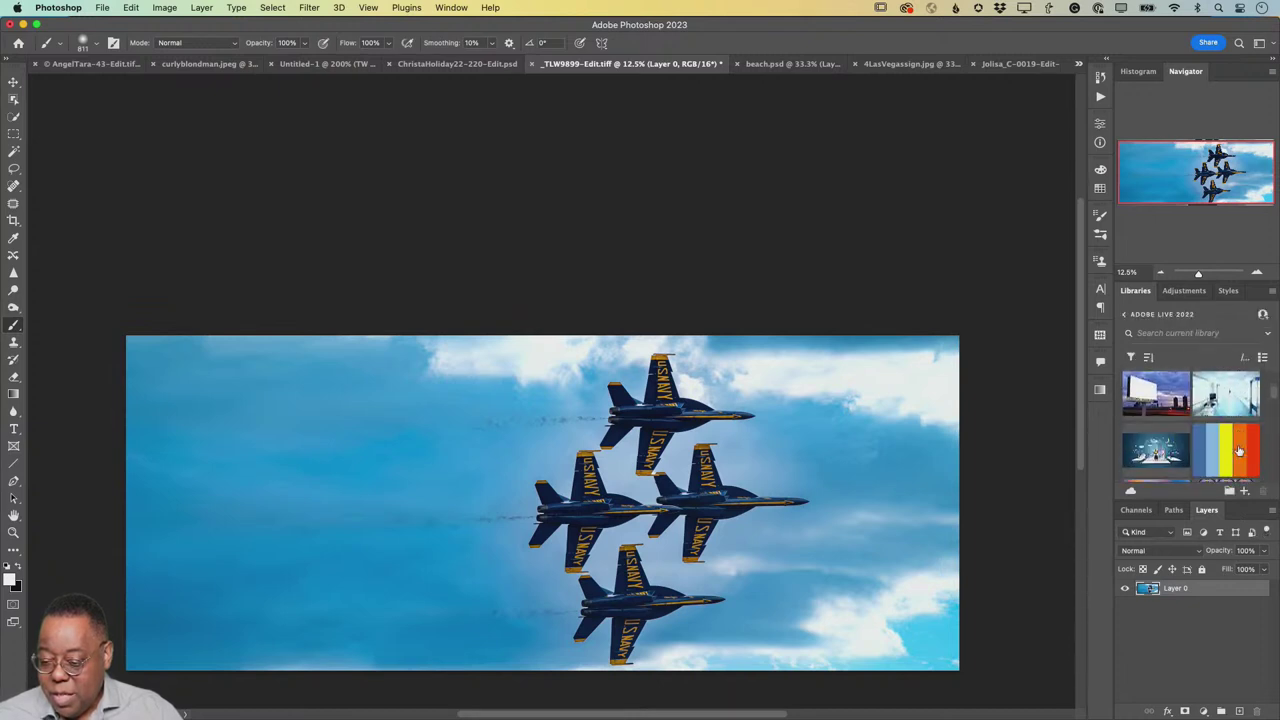
scroll(1239, 450, "down", 2)
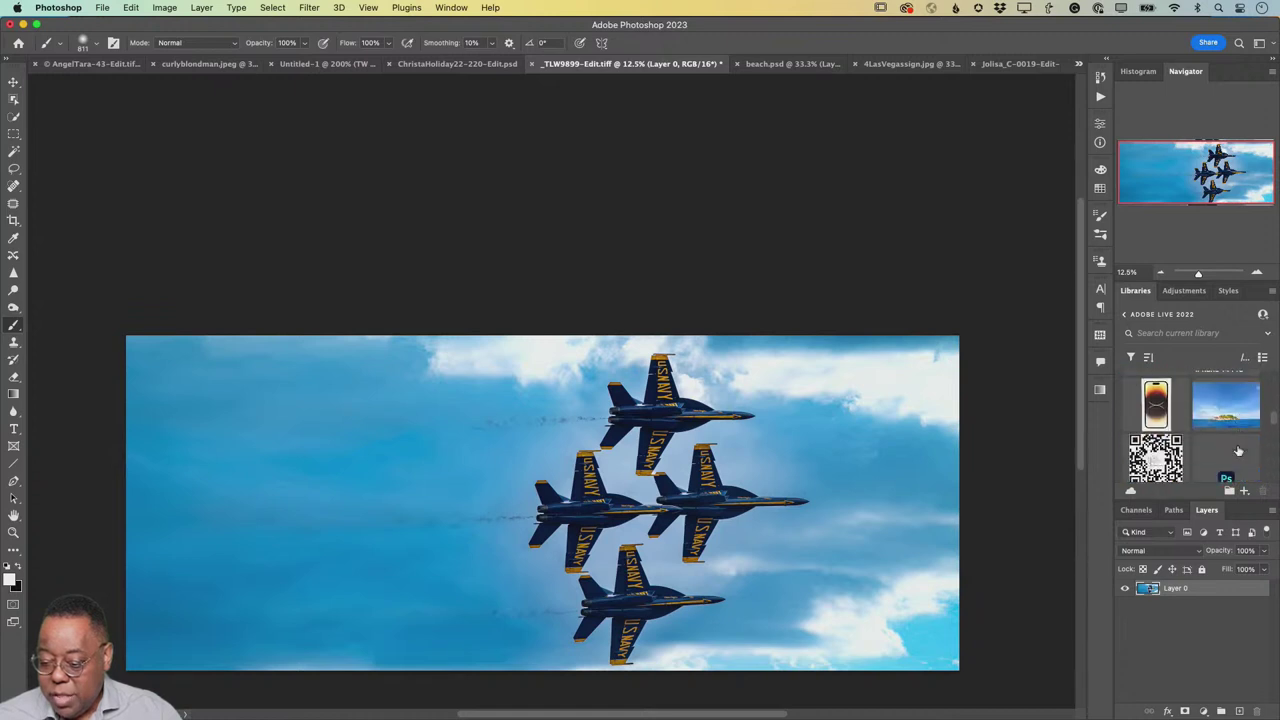
scroll(1239, 451, "down", 2)
scroll(1238, 452, "down", 2)
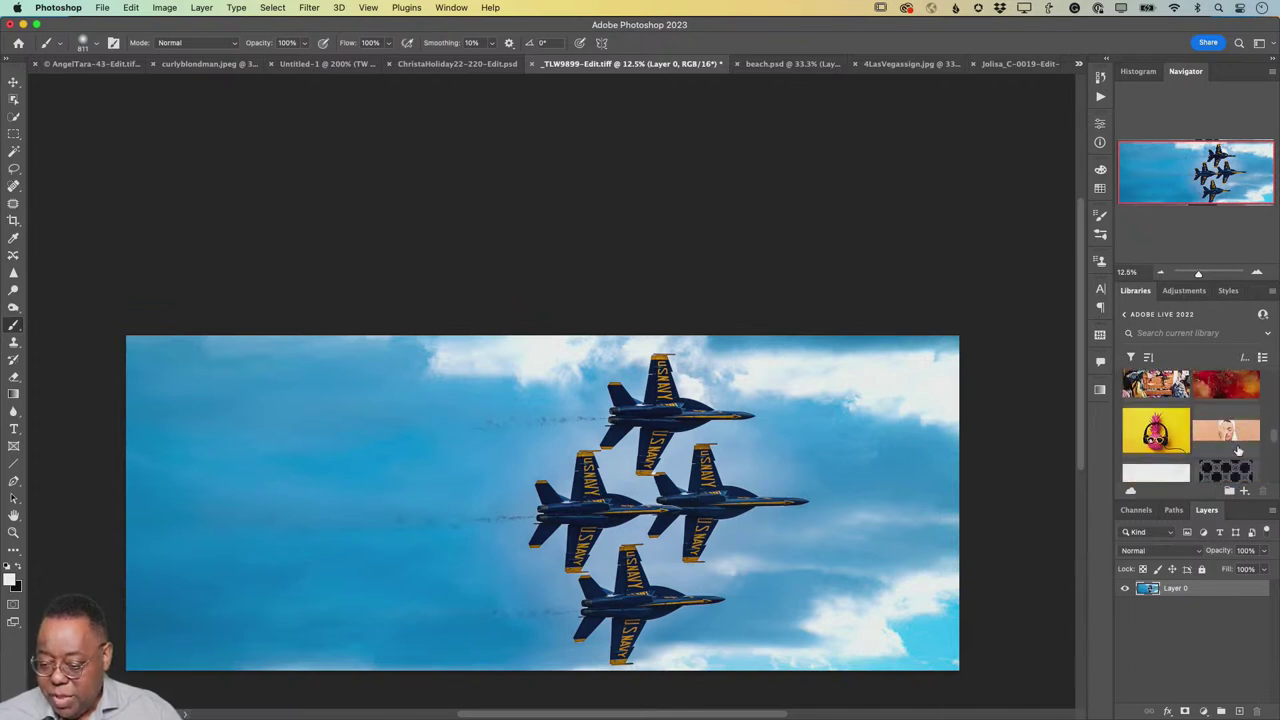
scroll(1239, 451, "down", 1)
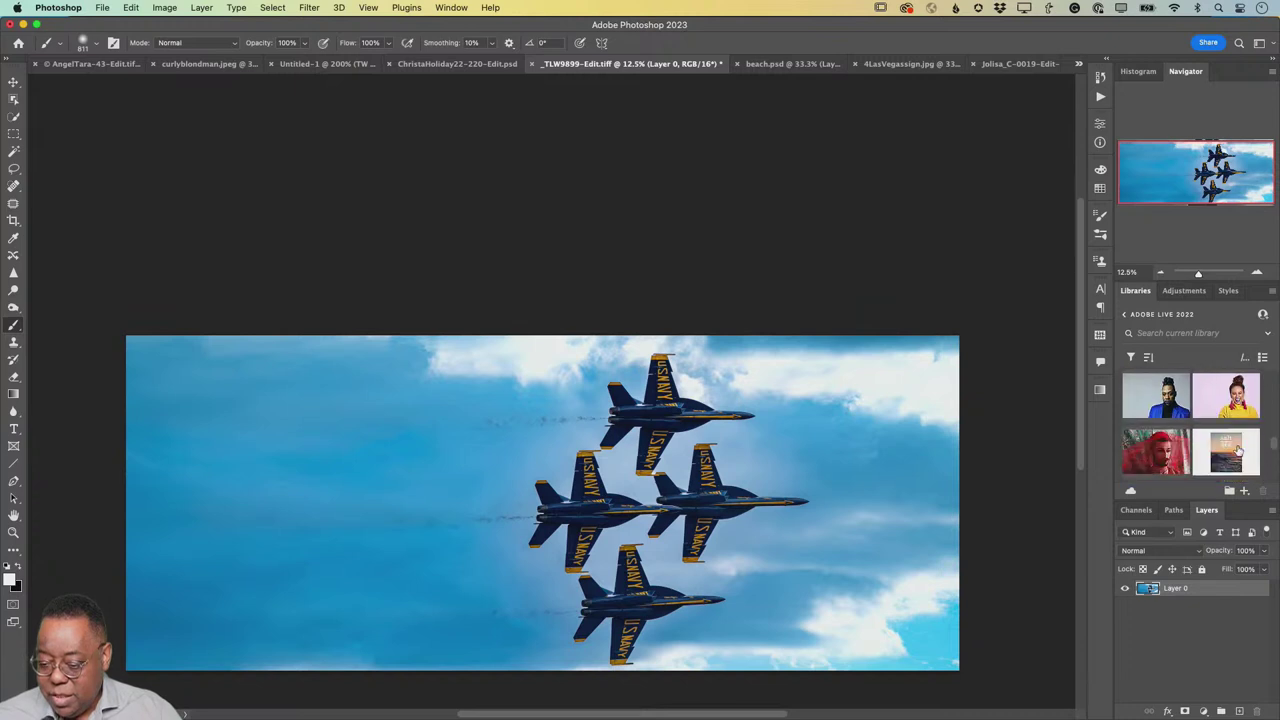
scroll(1239, 451, "down", 1)
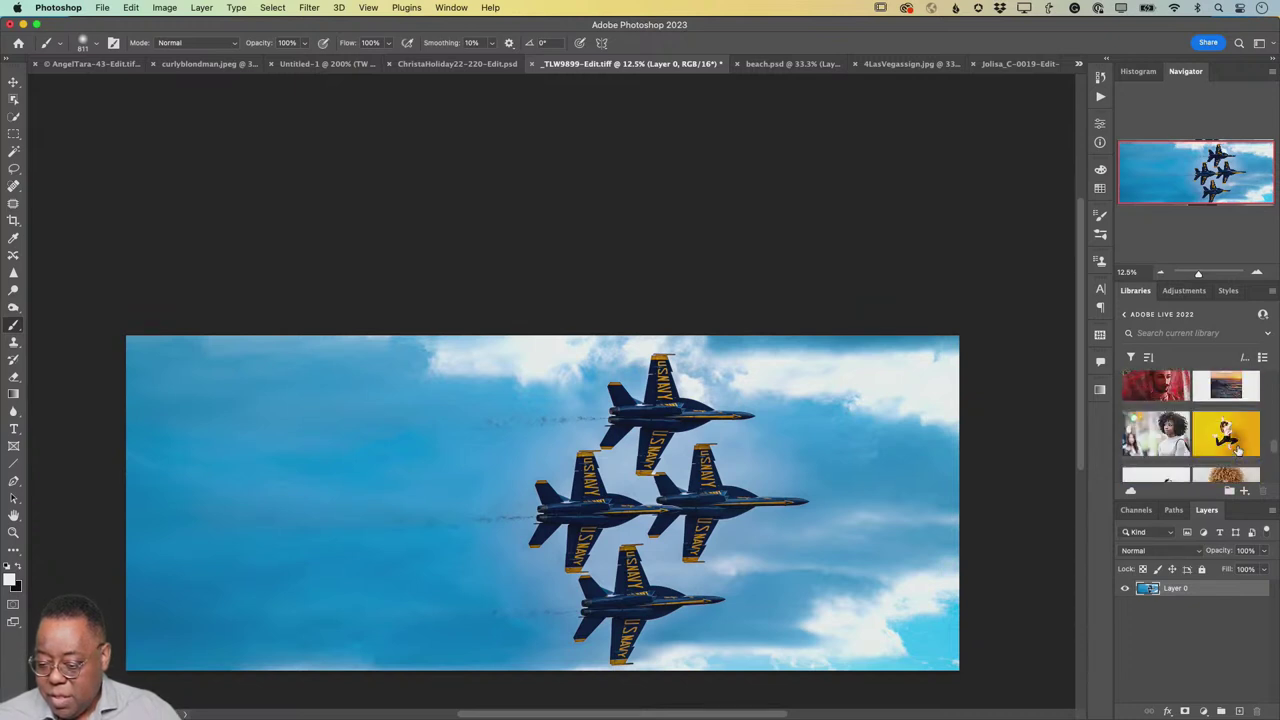
scroll(1239, 451, "down", 3)
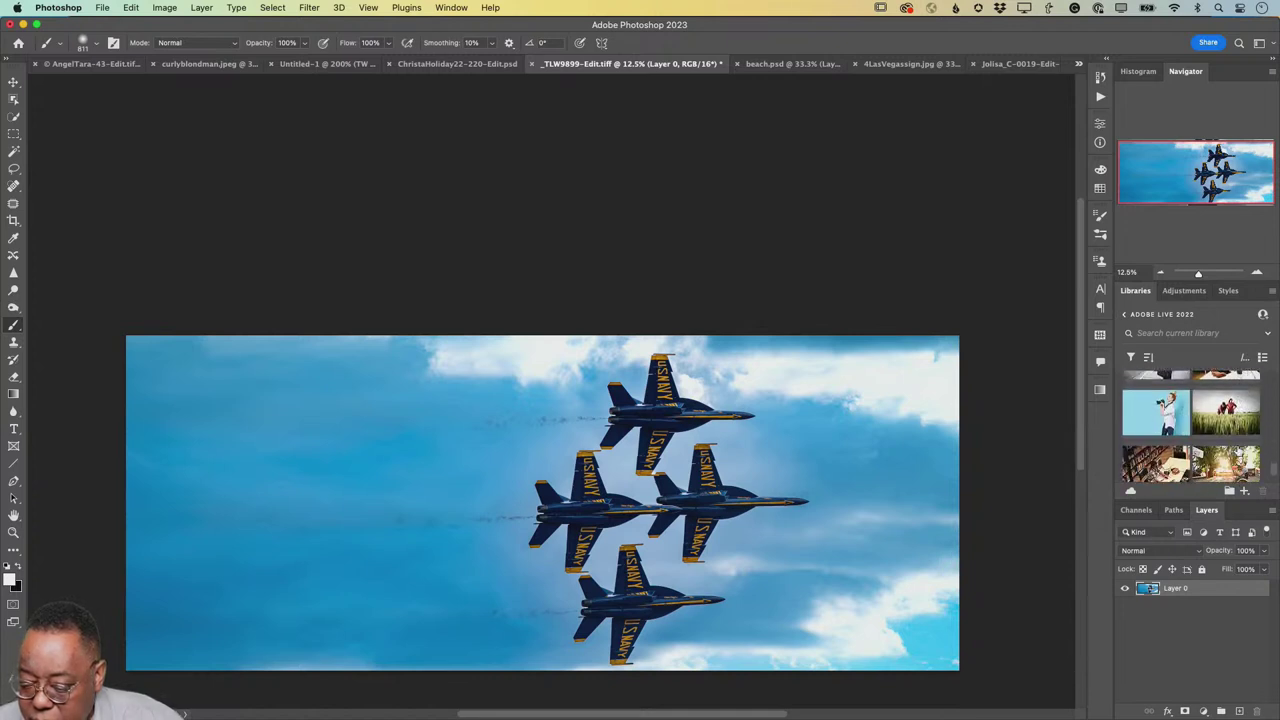
scroll(1238, 451, "up", 1)
scroll(1239, 451, "up", 1)
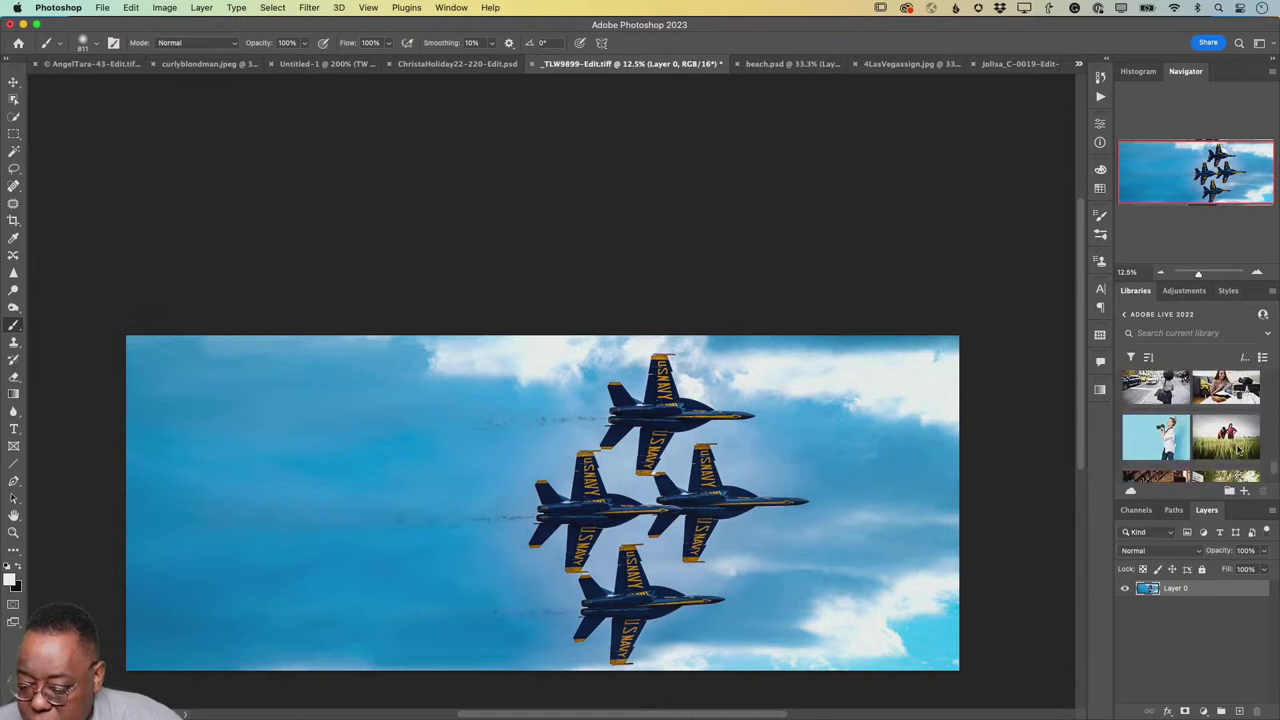
scroll(1238, 451, "up", 1)
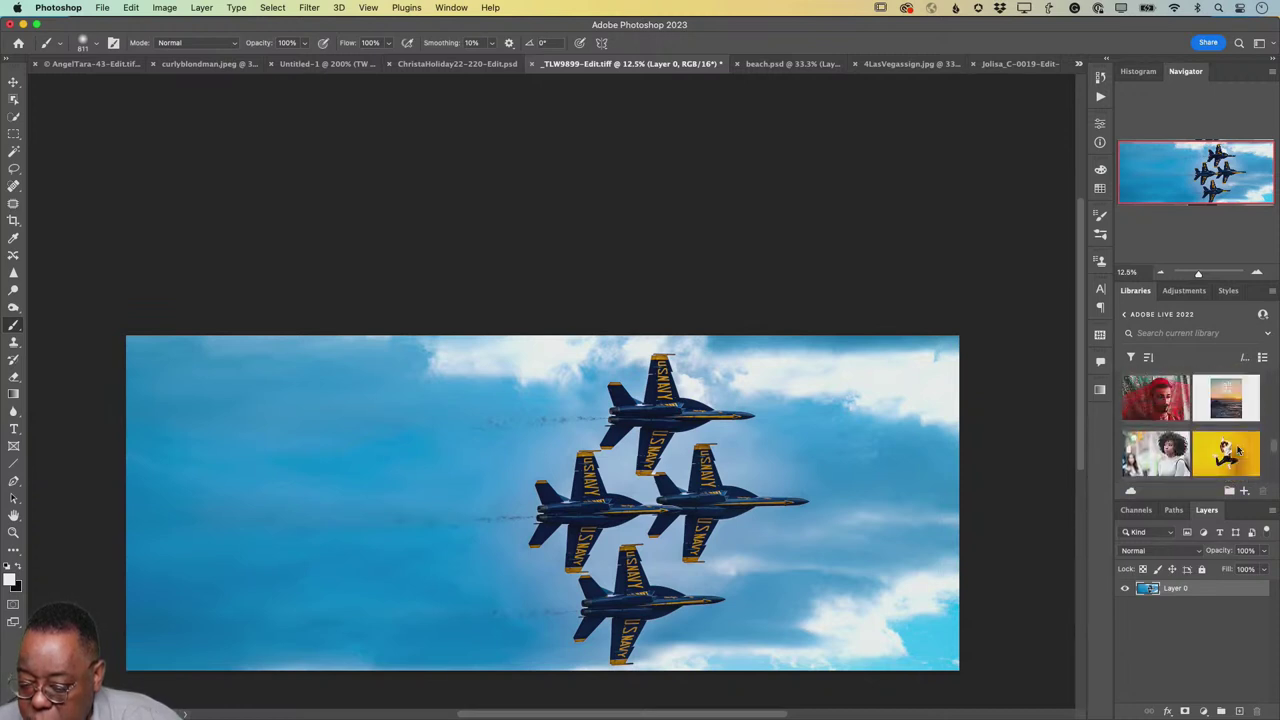
scroll(1238, 451, "up", 1)
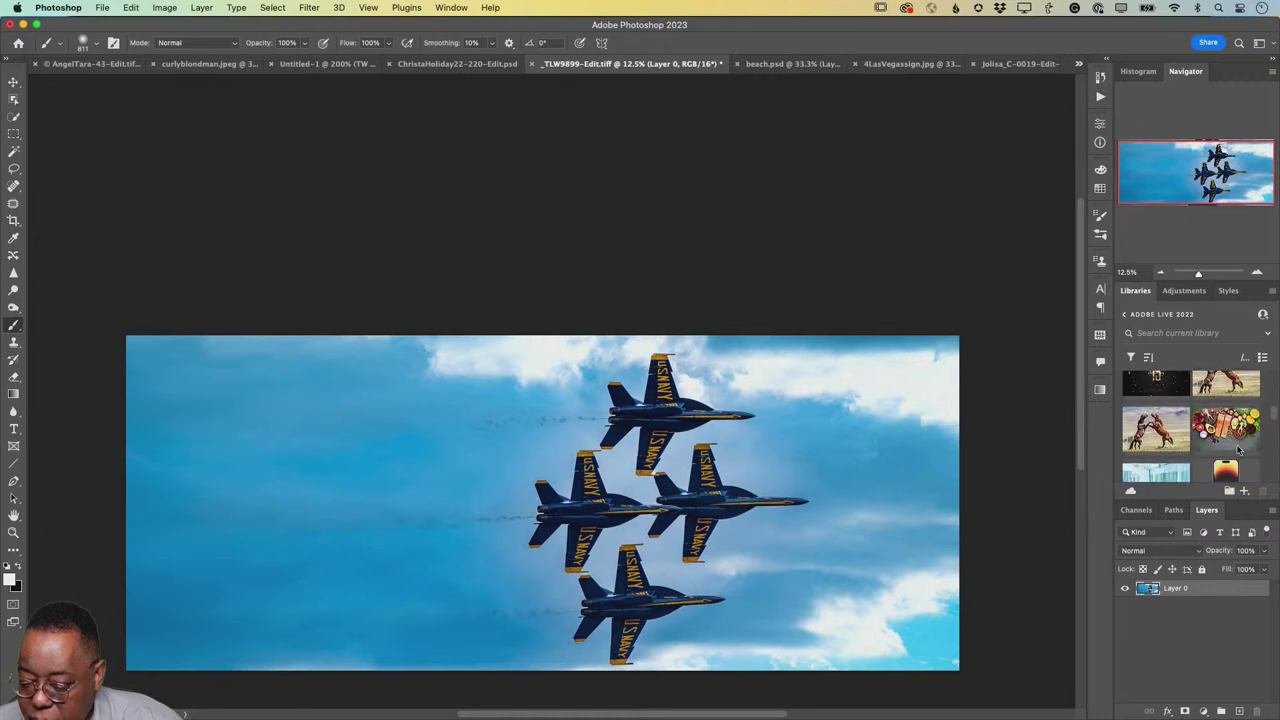
scroll(1238, 451, "down", 3)
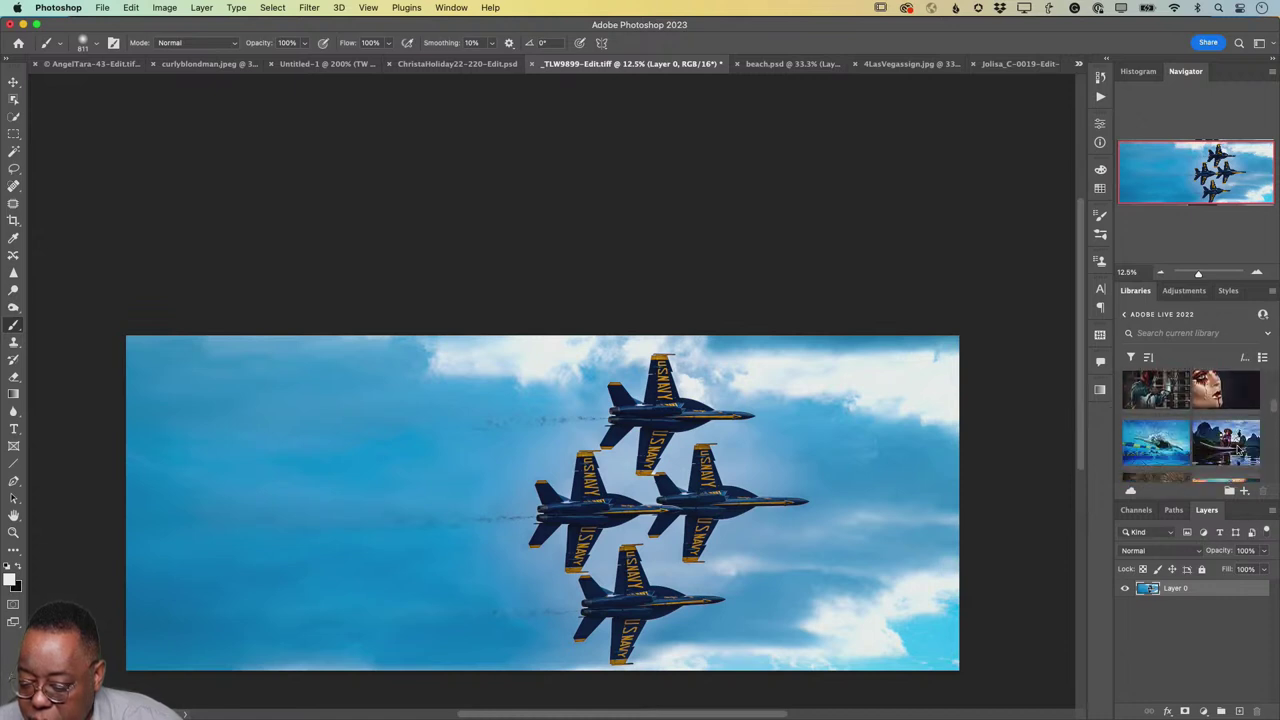
scroll(1238, 451, "up", 3)
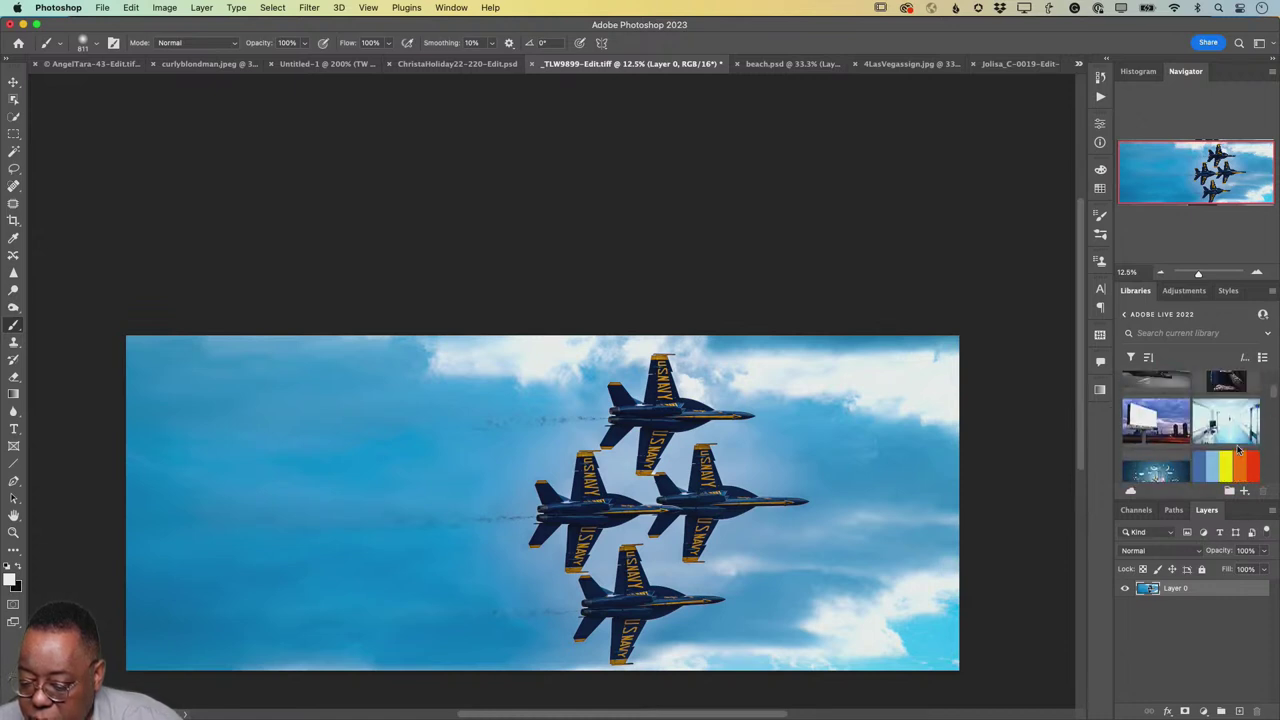
scroll(1238, 451, "up", 2)
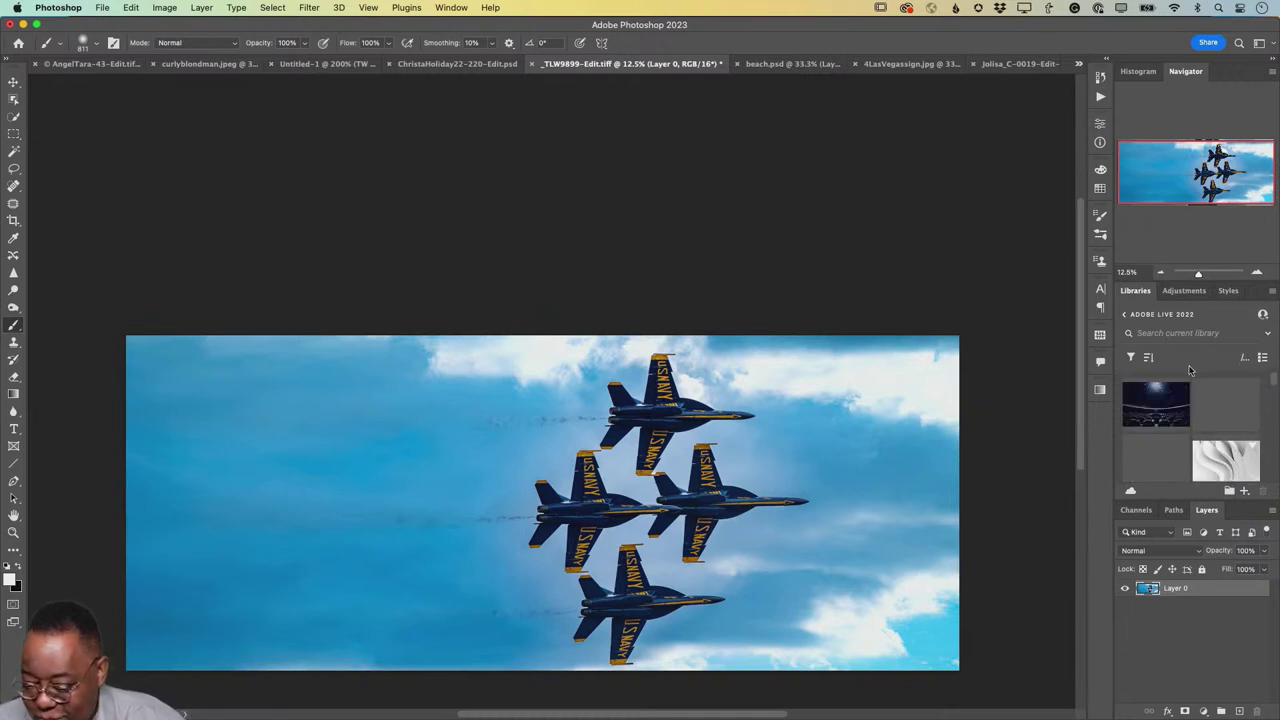
- Return to the list of libraries, look through it, and open the What's New Oct 2022 library
left_click(1124, 314)
scroll(1200, 430, "down", 2)
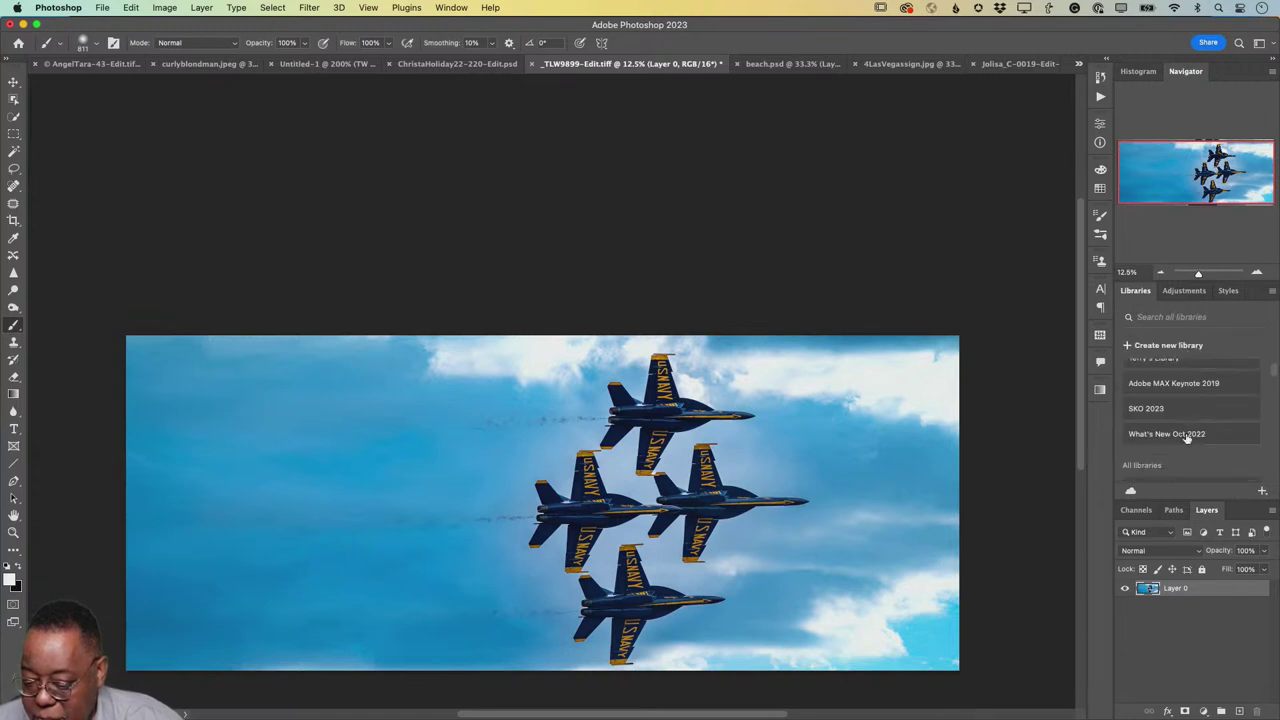
scroll(1194, 436, "down", 5)
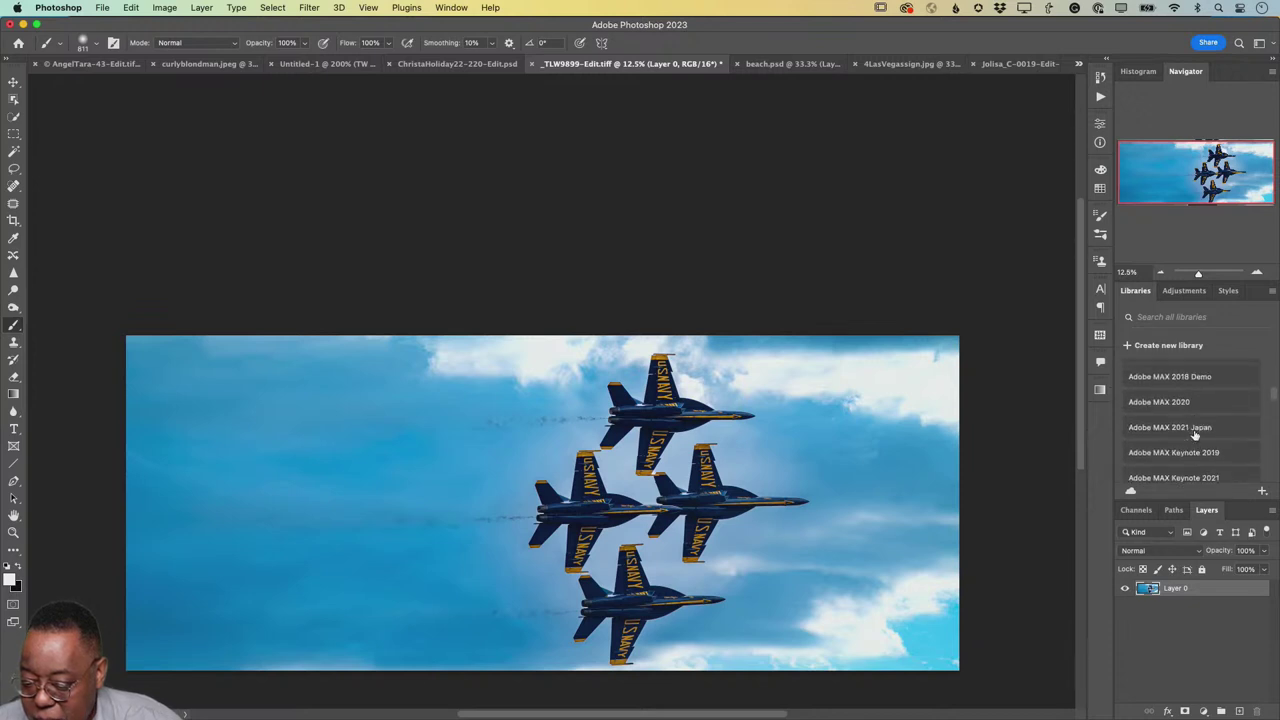
scroll(1194, 436, "down", 10)
scroll(1194, 436, "down", 10)
scroll(1194, 436, "down", 3)
scroll(1194, 436, "down", 1)
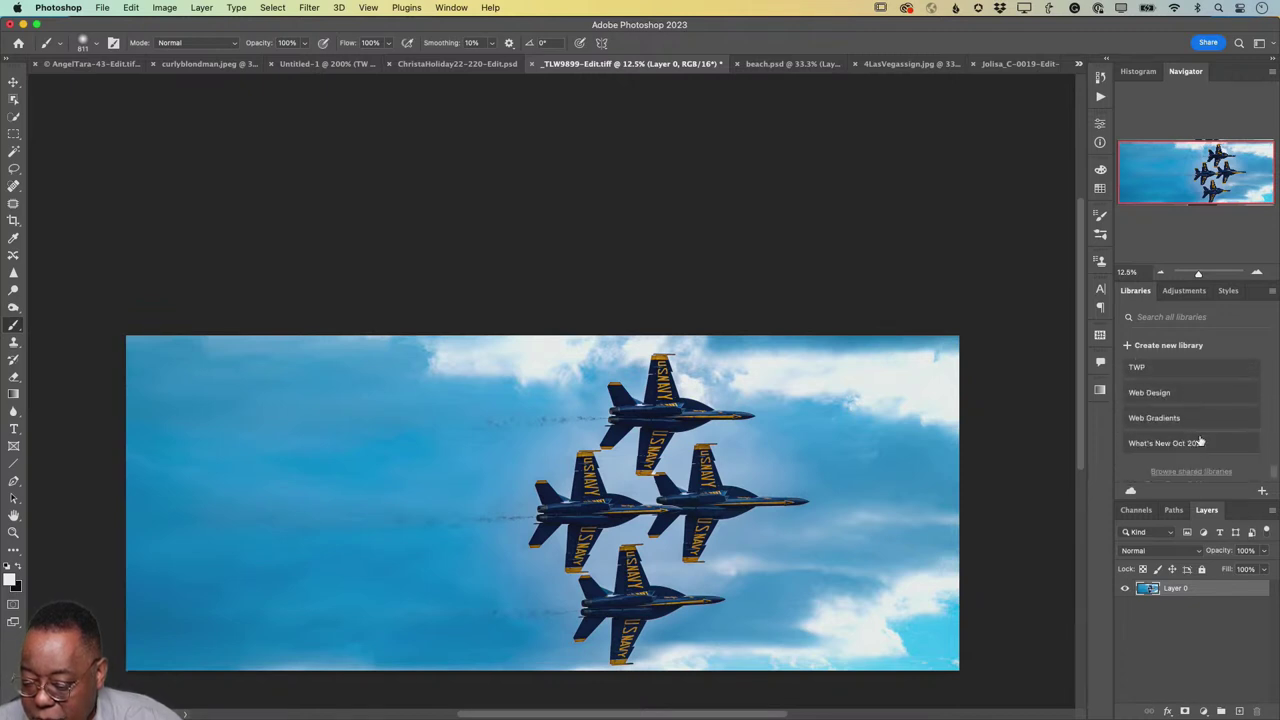
scroll(1200, 441, "up", 8)
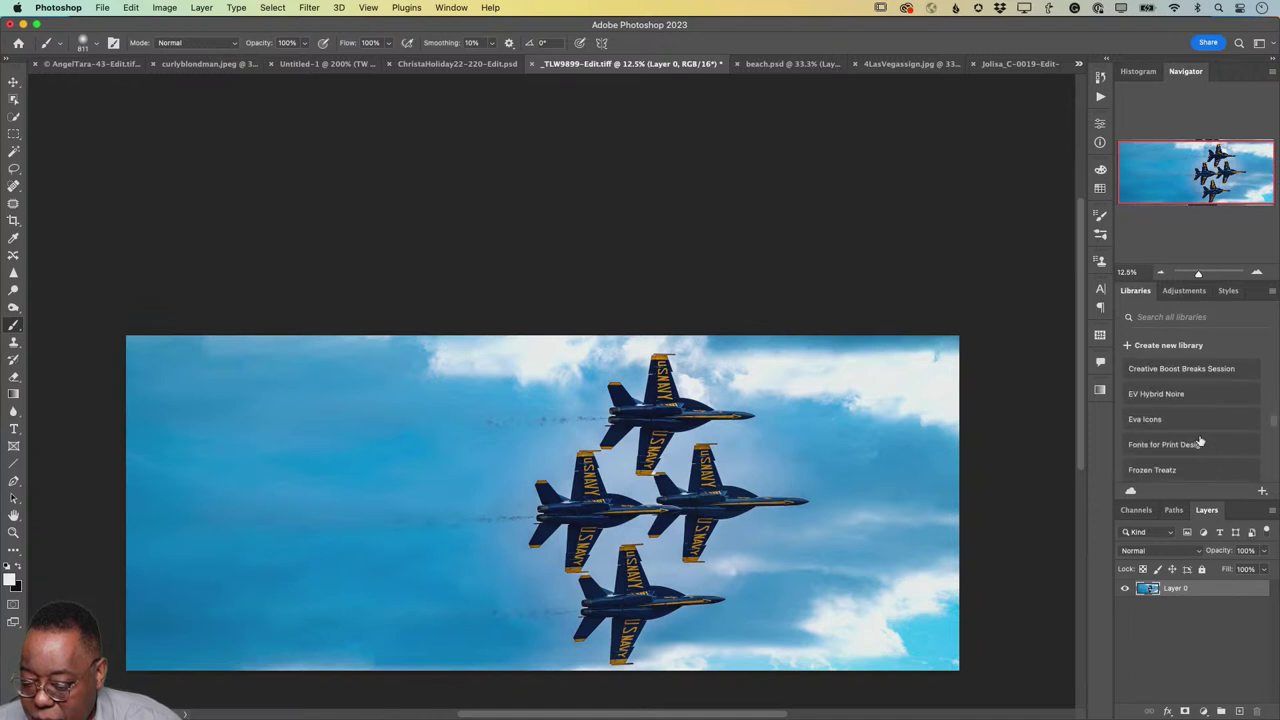
scroll(1200, 441, "up", 4)
scroll(1200, 441, "down", 6)
left_click(1195, 422)
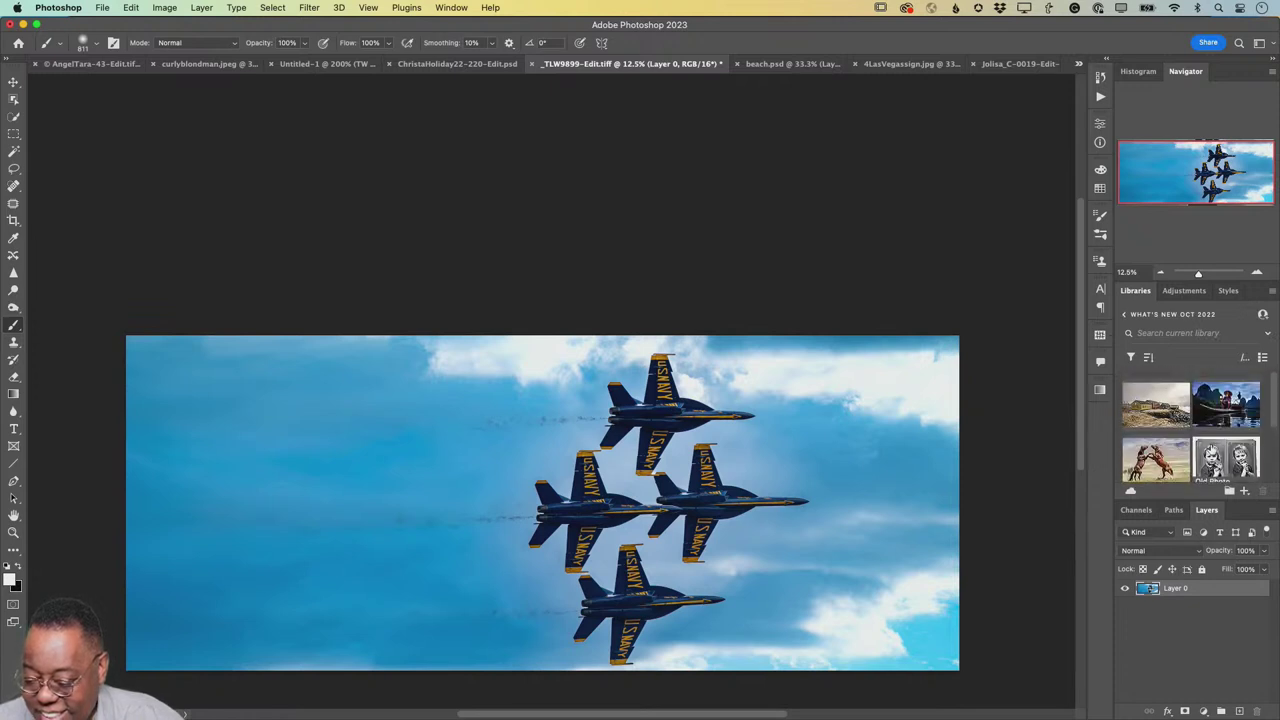
- Leave the What's New Oct 2022 library, look through the full list of libraries, and open the Ps Getting Started library
left_click(1123, 314)
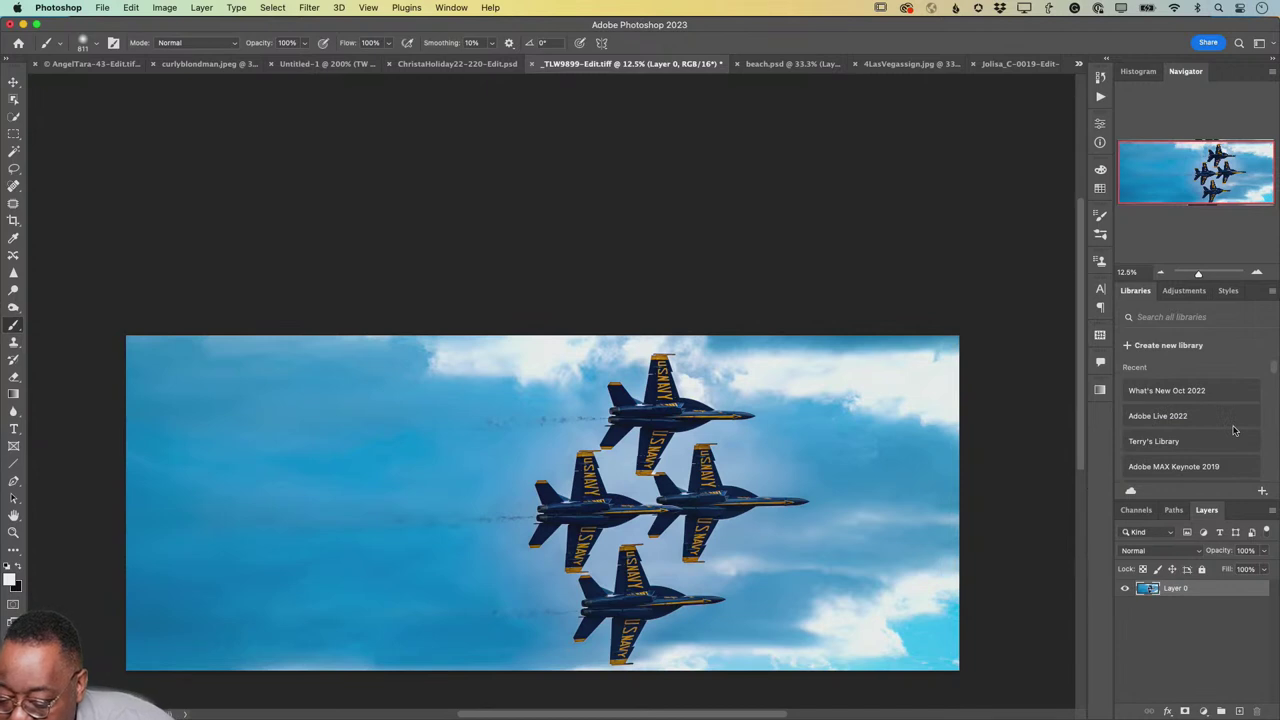
scroll(1234, 431, "down", 2)
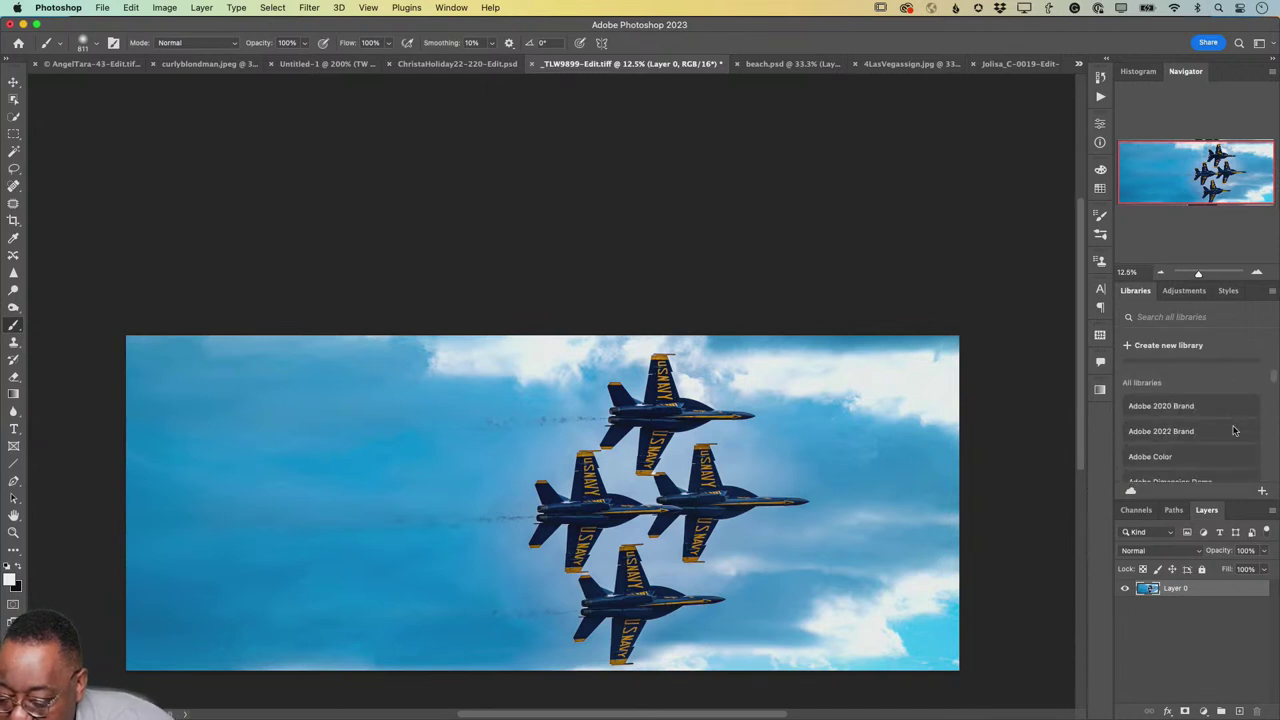
scroll(1234, 431, "down", 4)
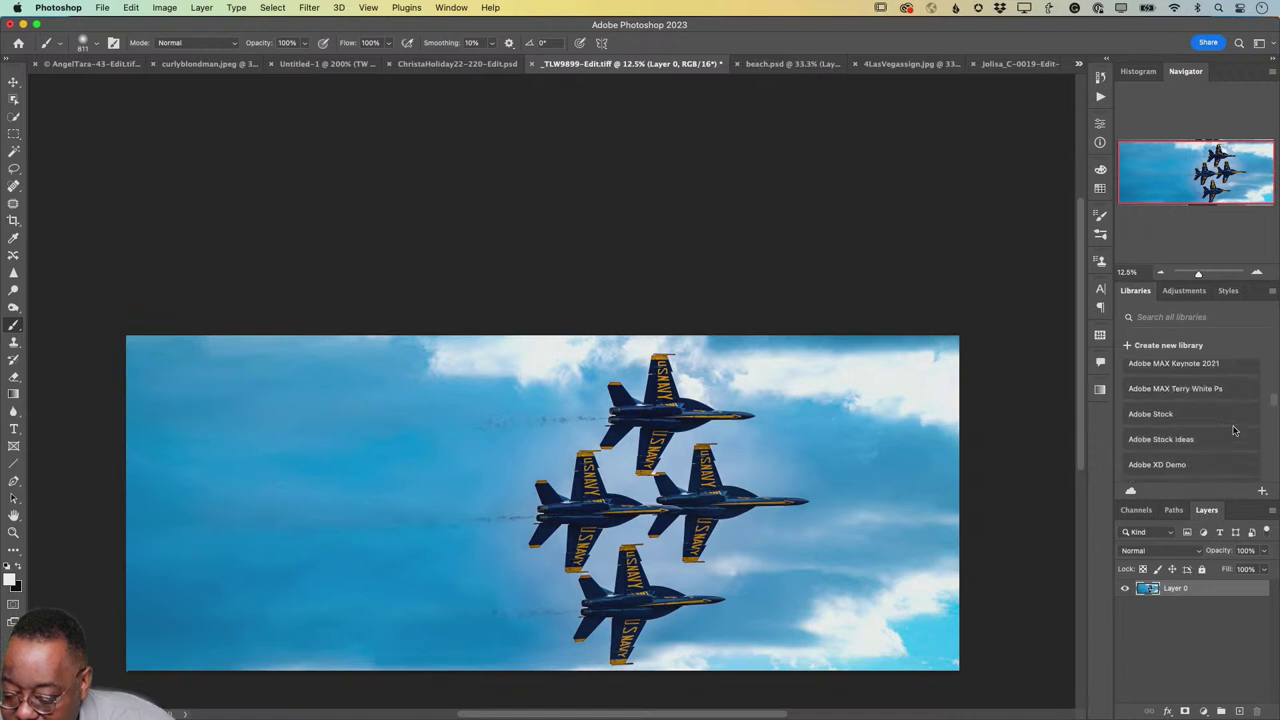
scroll(1234, 431, "down", 5)
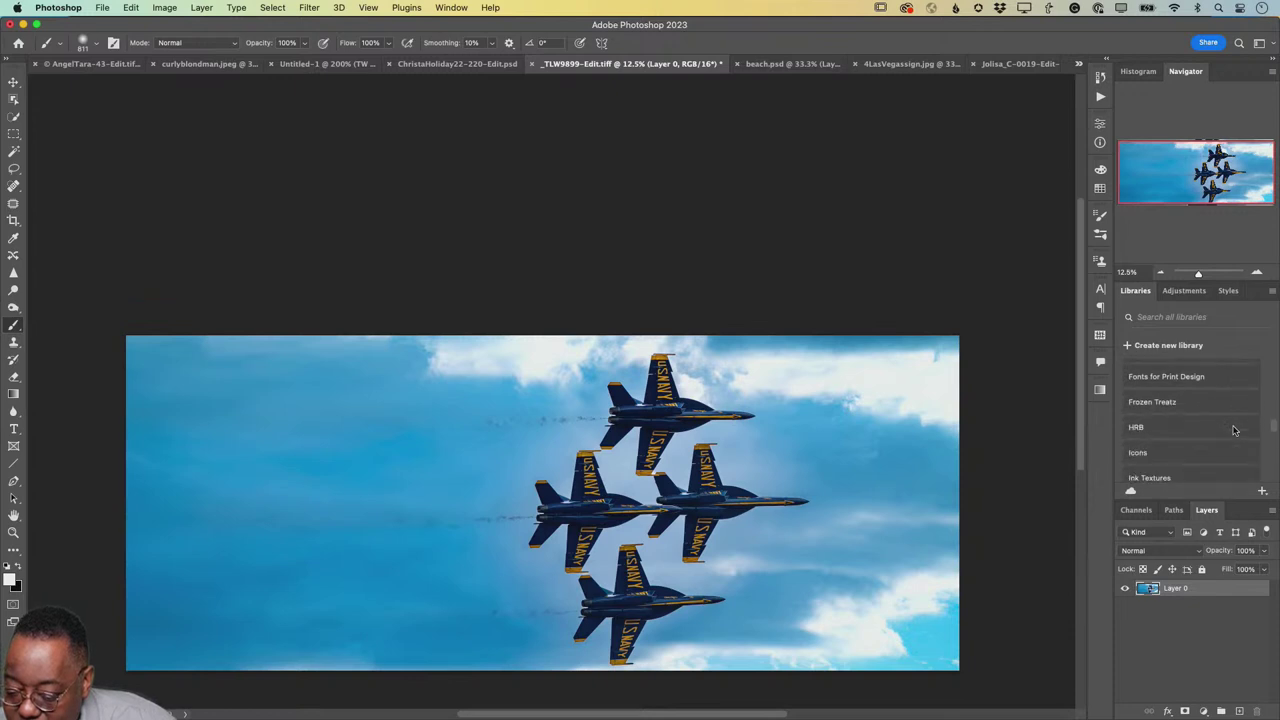
scroll(1234, 431, "down", 5)
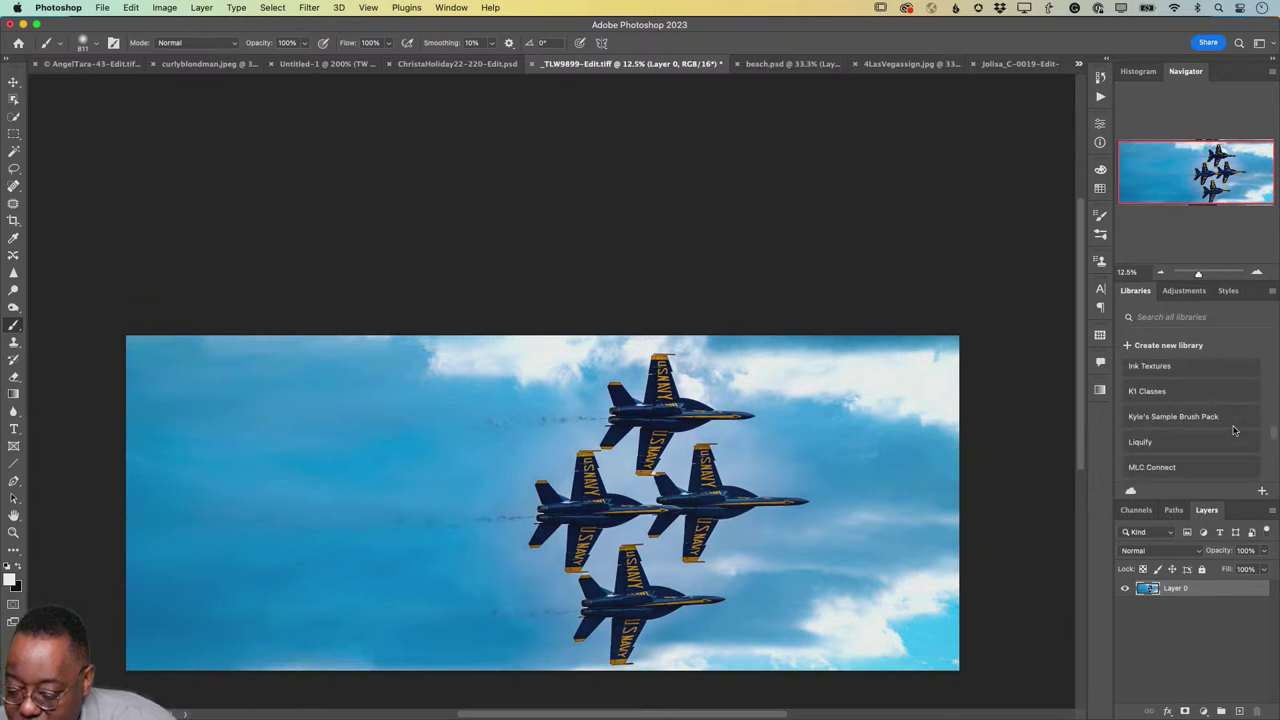
scroll(1234, 431, "down", 2)
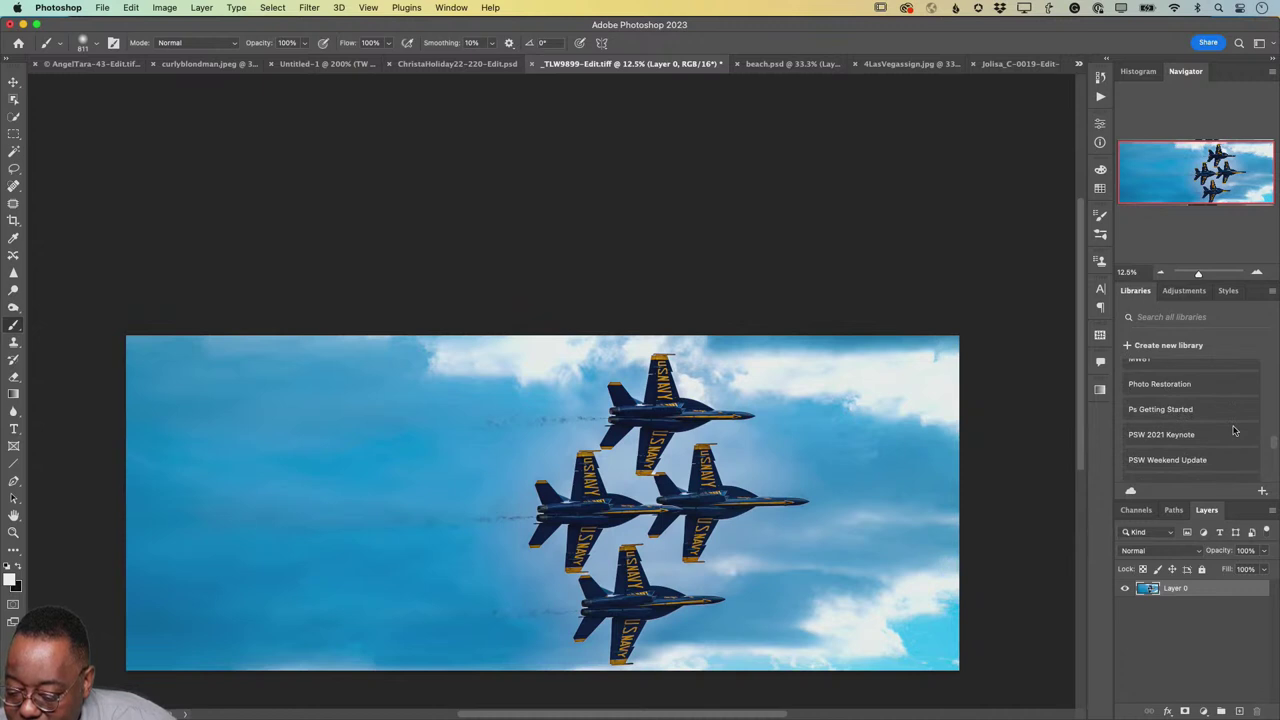
scroll(1234, 431, "down", 4)
scroll(1234, 431, "down", 5)
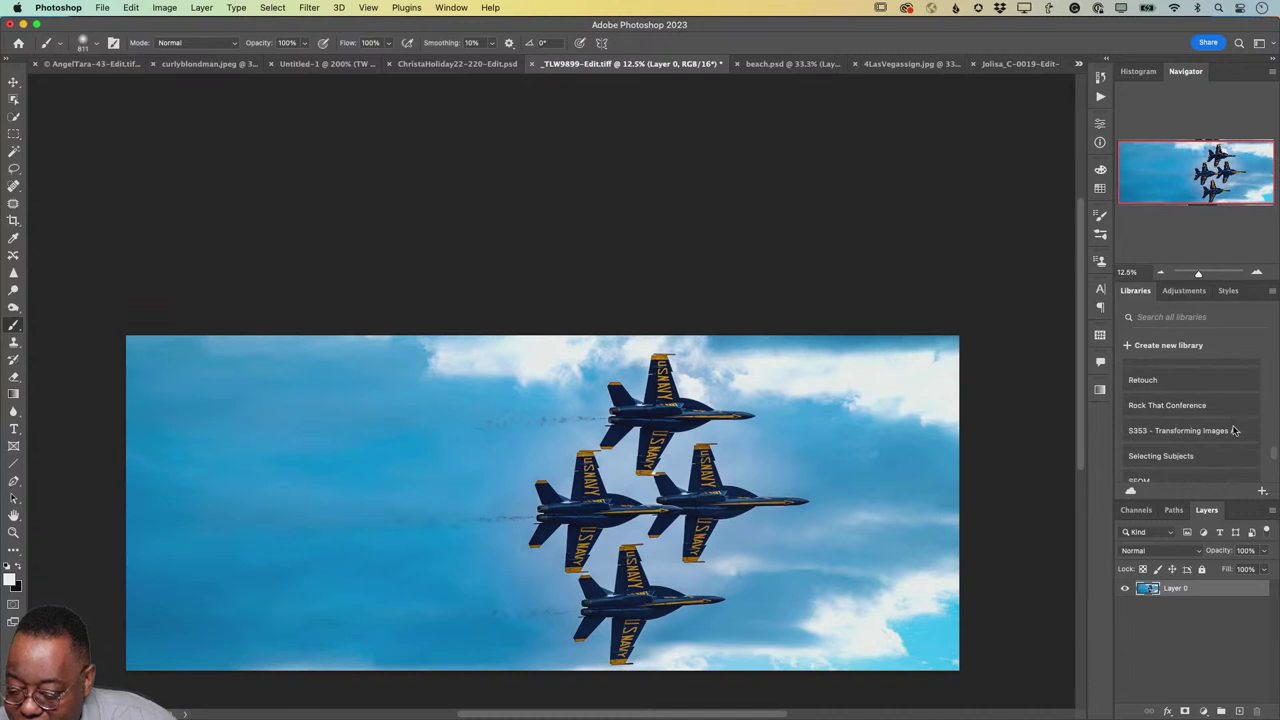
scroll(1234, 431, "down", 5)
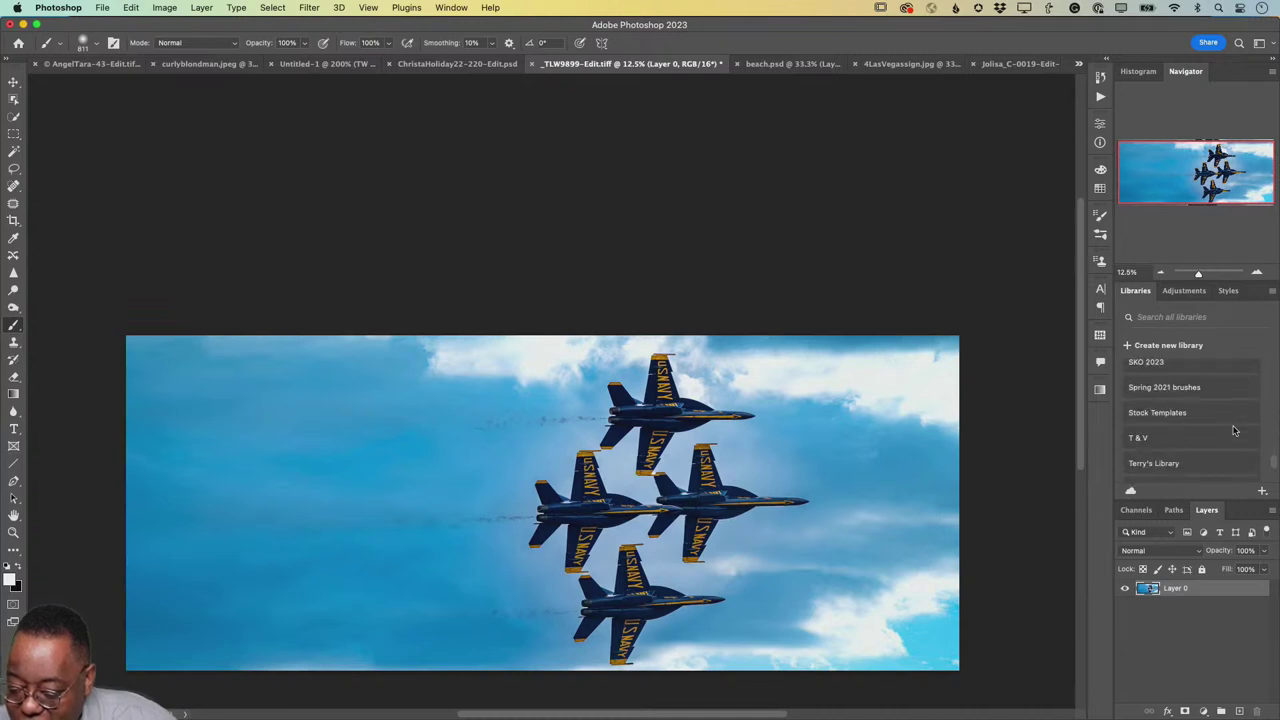
scroll(1234, 431, "up", 15)
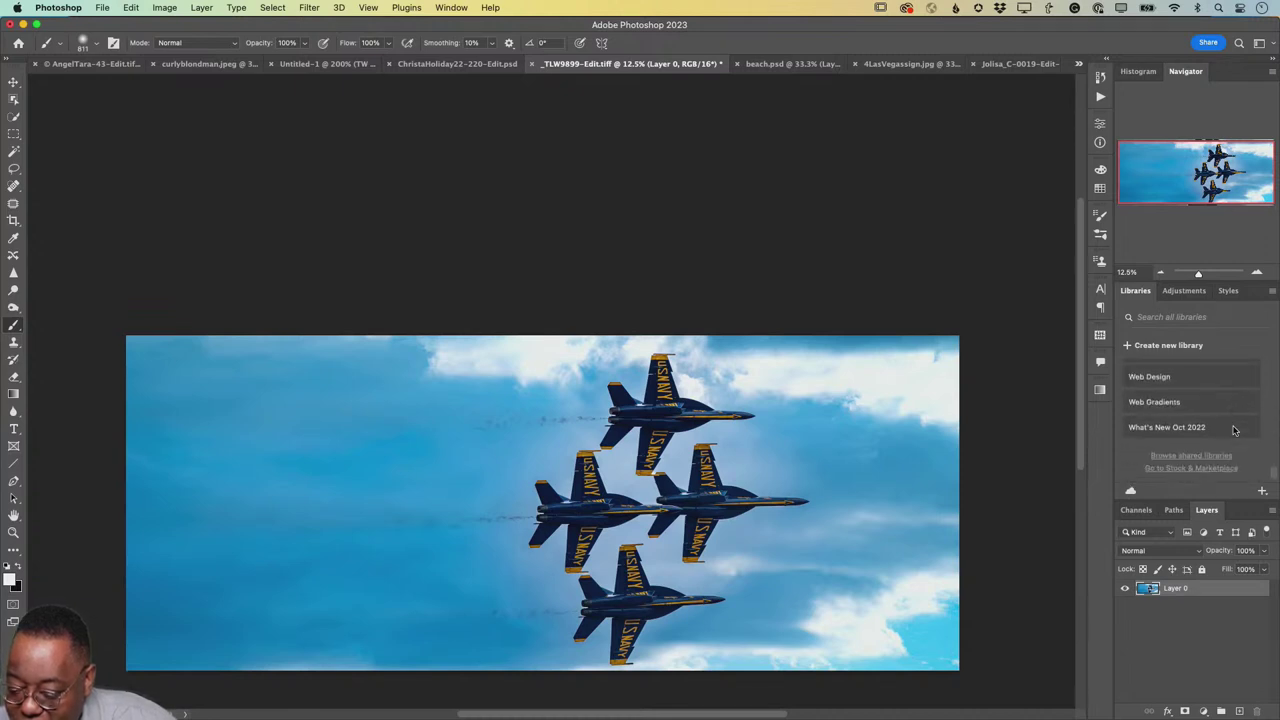
scroll(1232, 432, "down", 2)
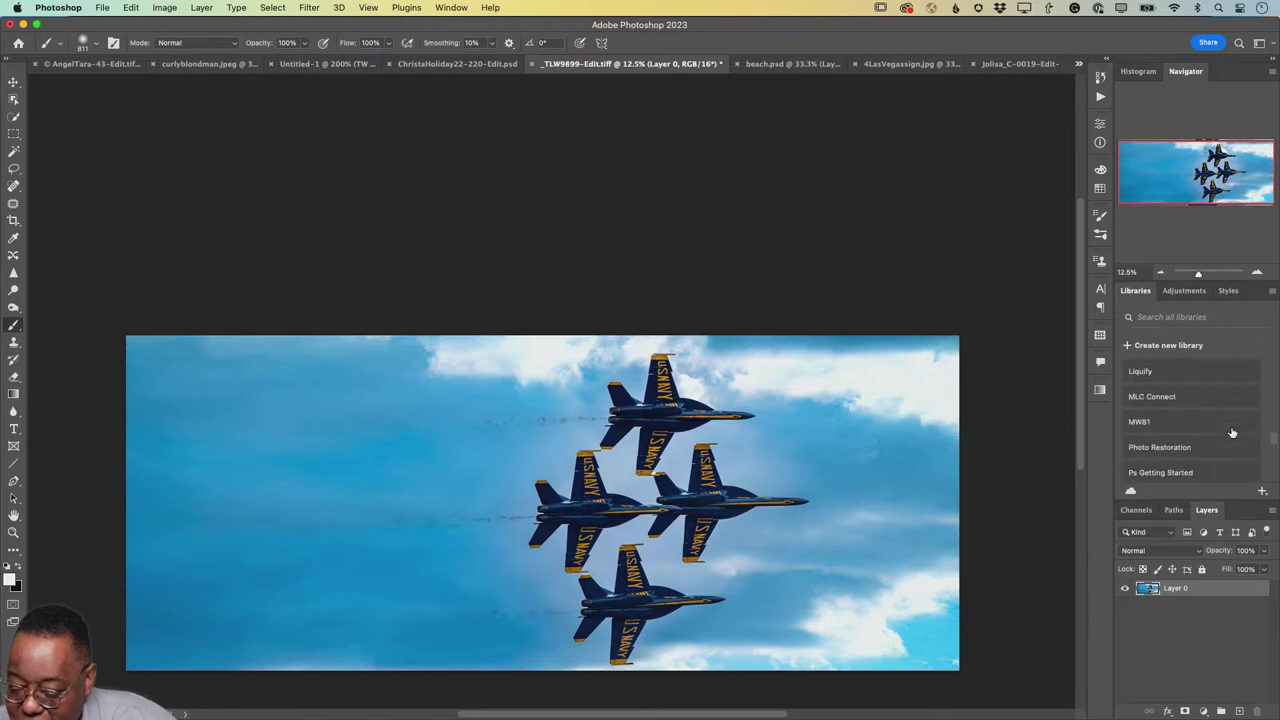
scroll(1232, 432, "down", 4)
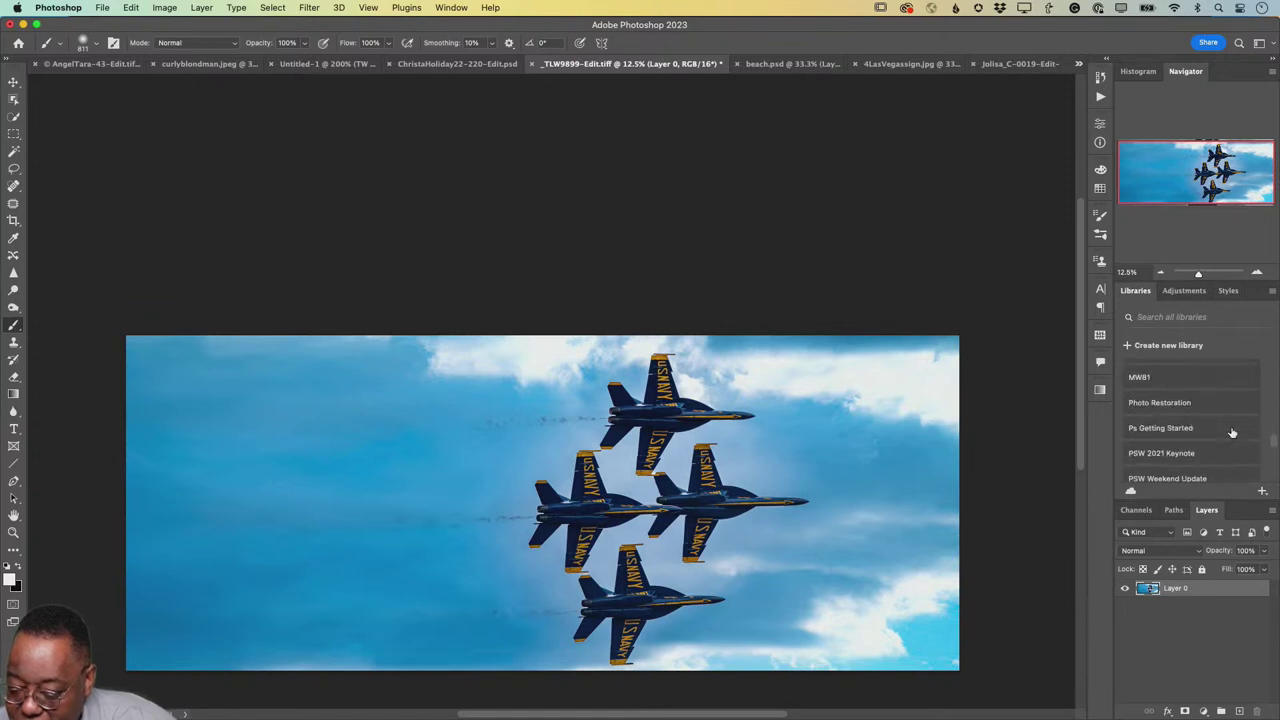
scroll(1232, 432, "up", 1)
scroll(1232, 432, "up", 1)
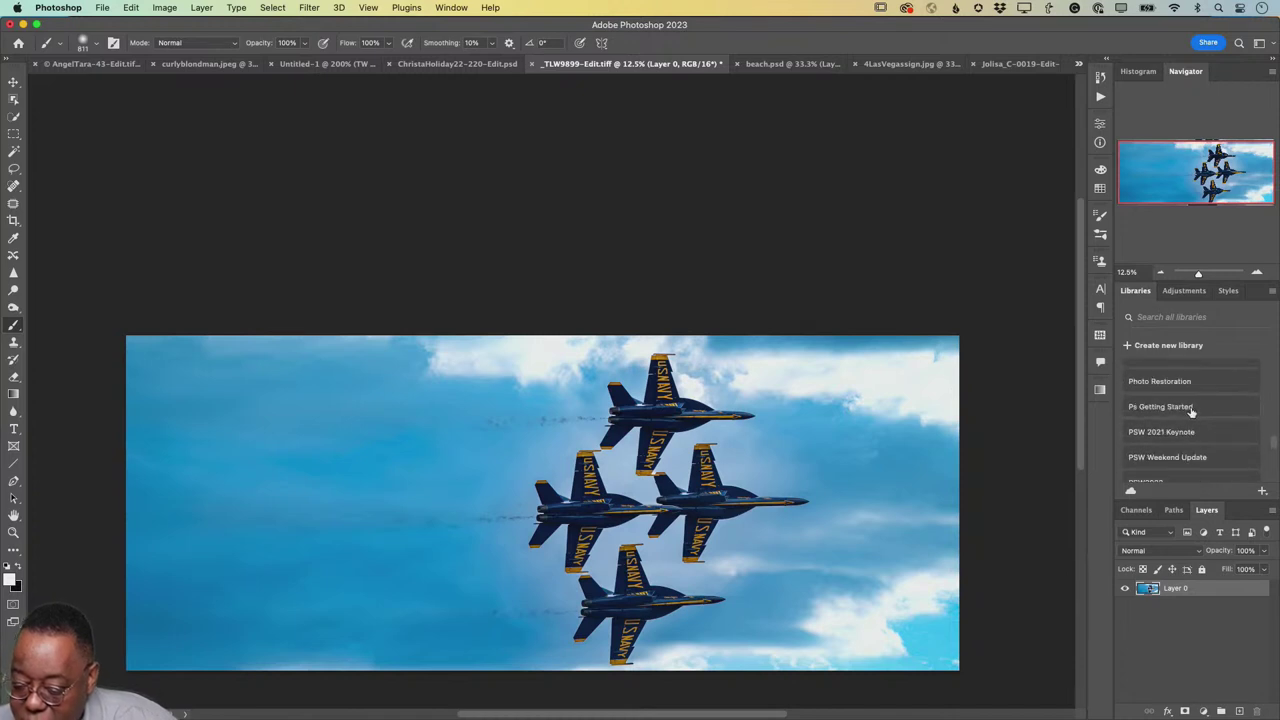
left_click(1194, 410)
- Find the photo of two running deer in the library, open it as a document, and unlock its background layer
scroll(1245, 460, "down", 5)
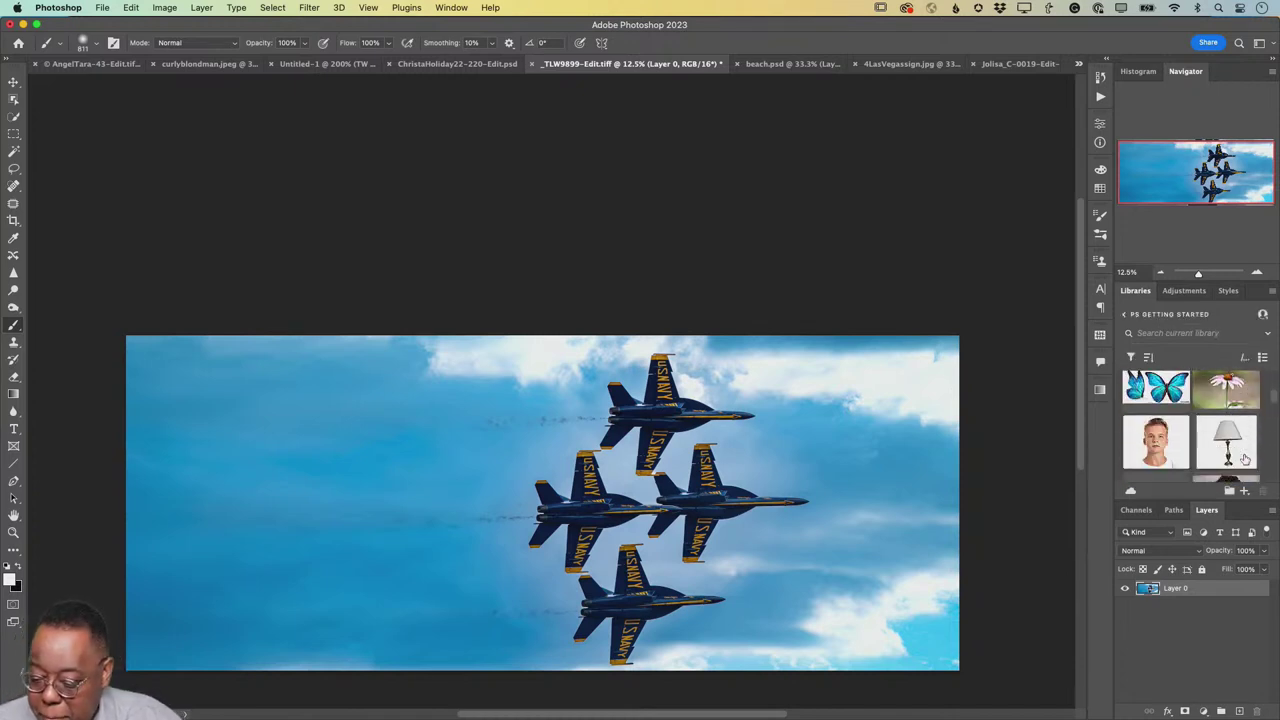
scroll(1245, 459, "down", 2)
scroll(1245, 459, "down", 6)
scroll(1245, 459, "down", 6)
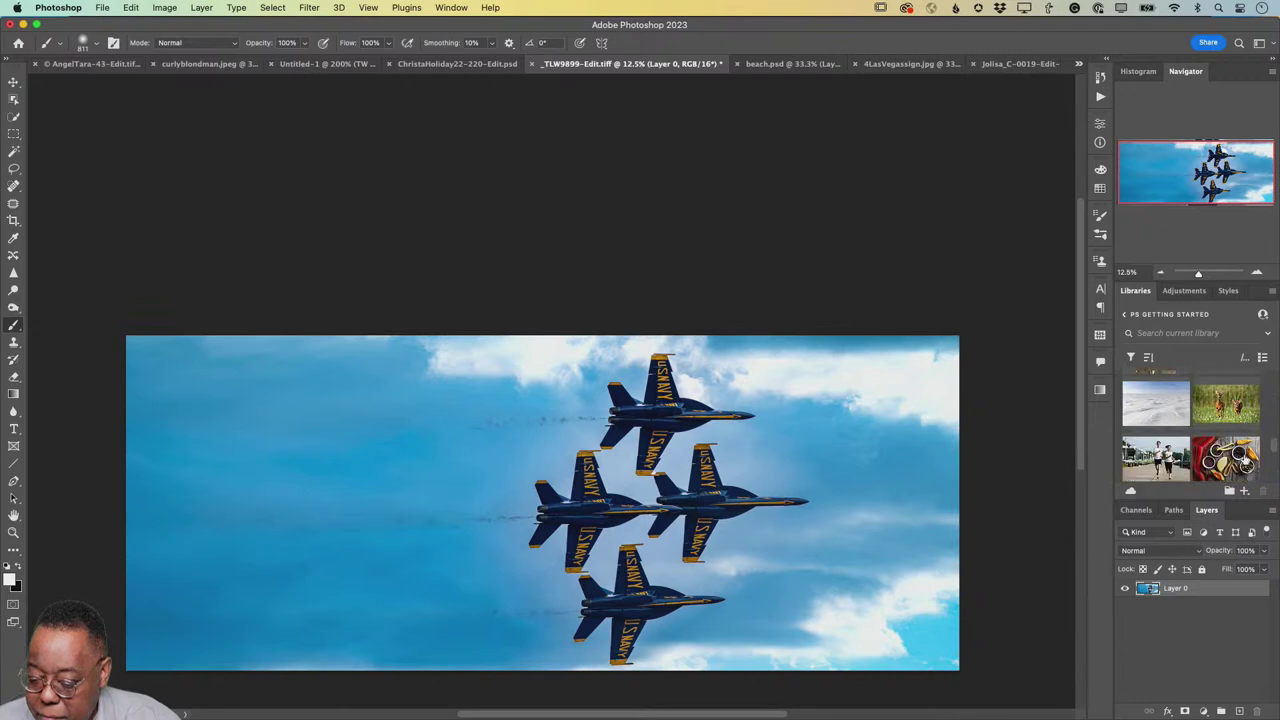
double_click(1237, 406)
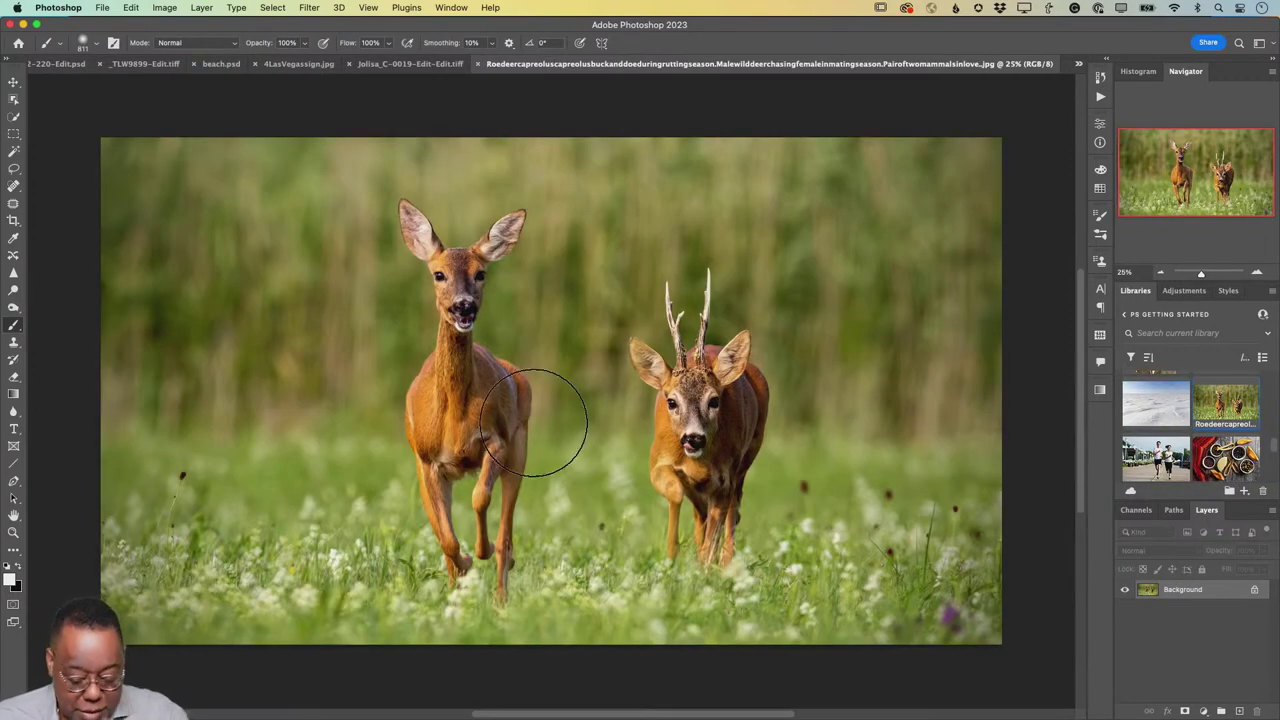
key("super+minus")
key("super+minus")
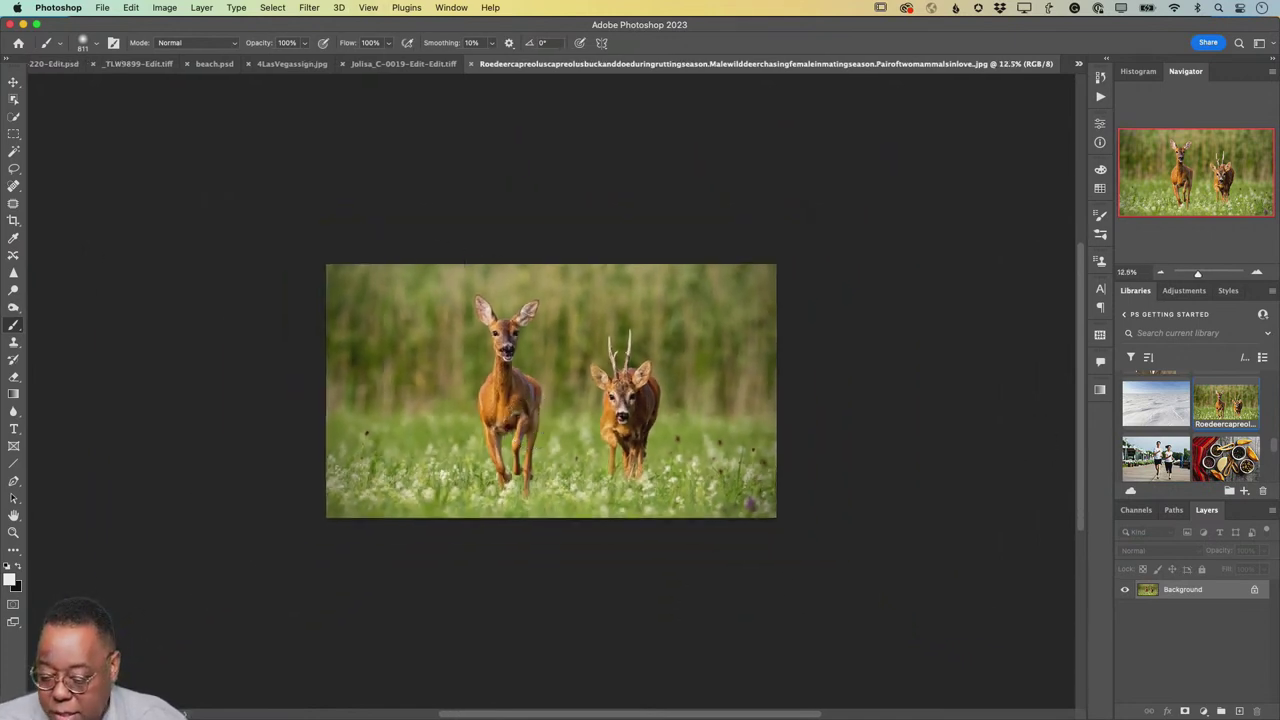
left_click(1254, 589)
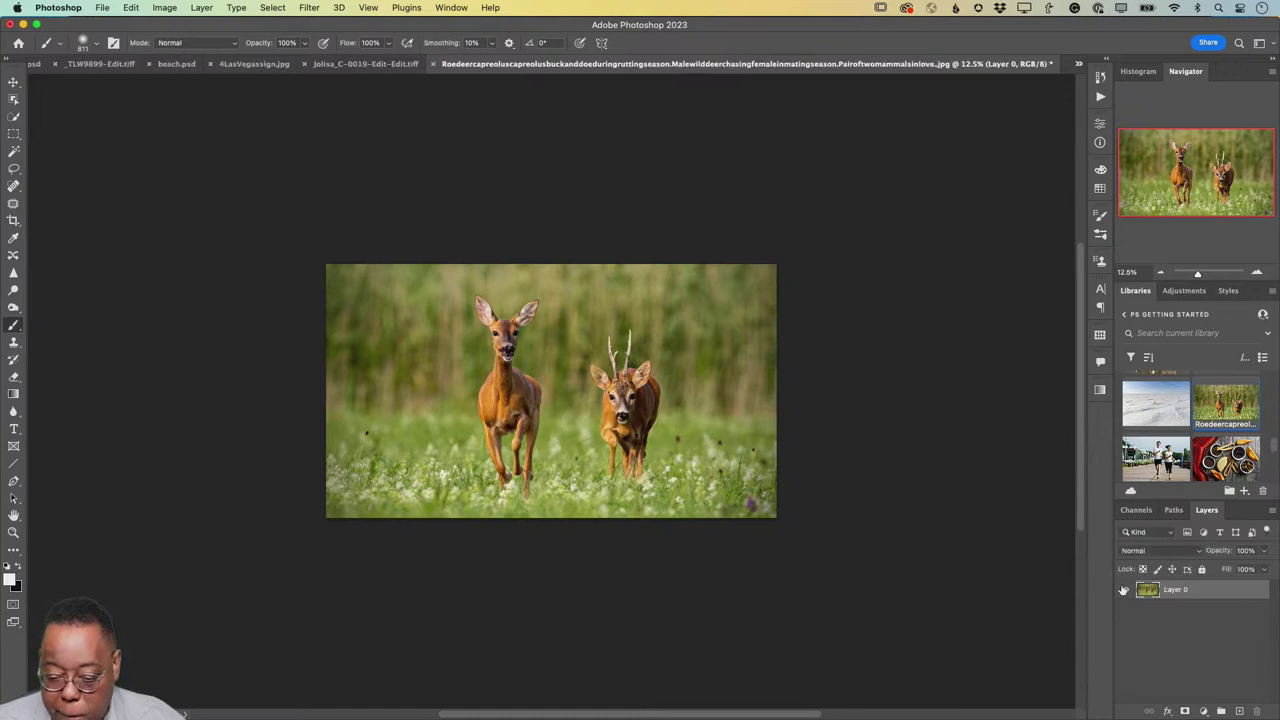
- Select both deer with Select Subject, save the selection as a new channel named deer, and deselect
left_click(279, 8)
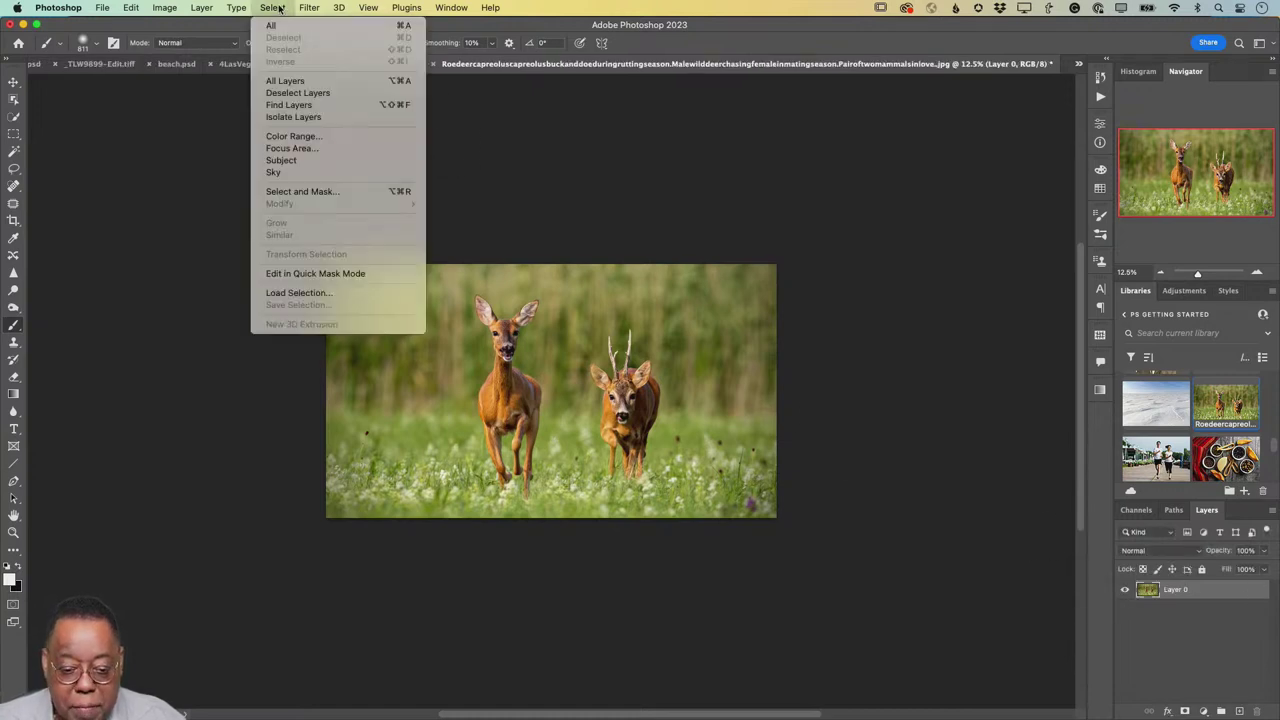
left_click(306, 160)
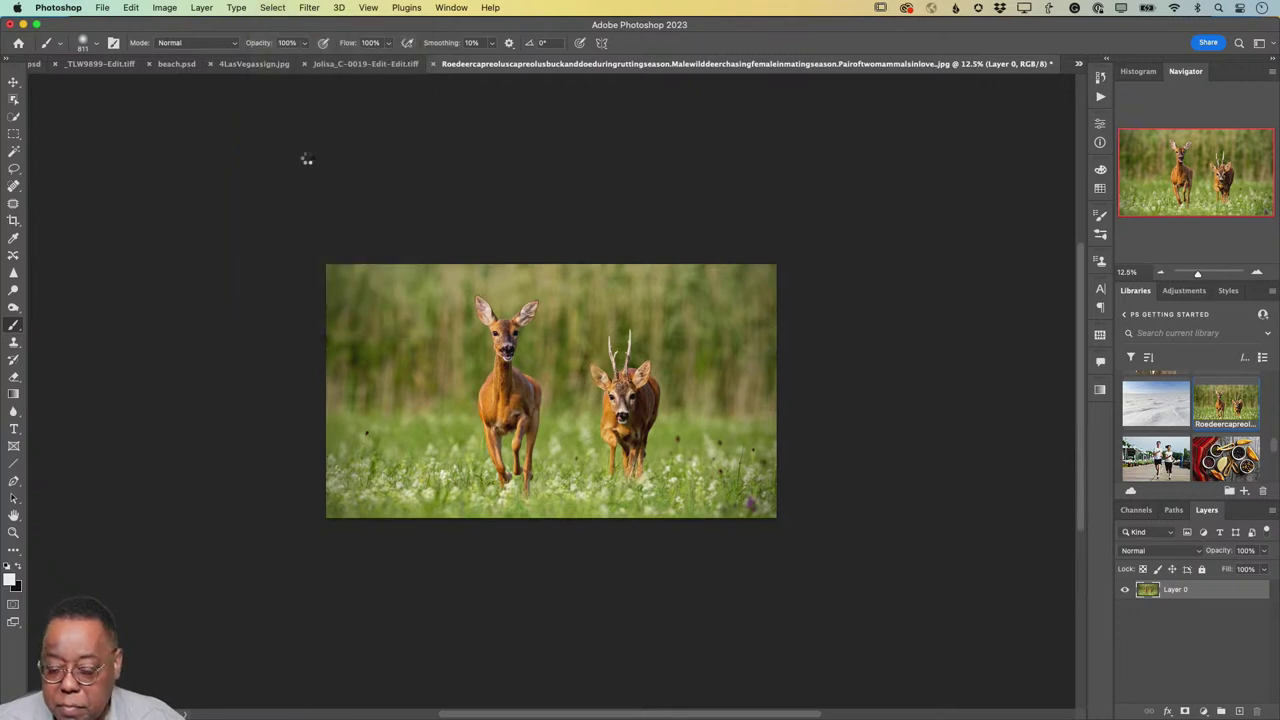
left_click(272, 7)
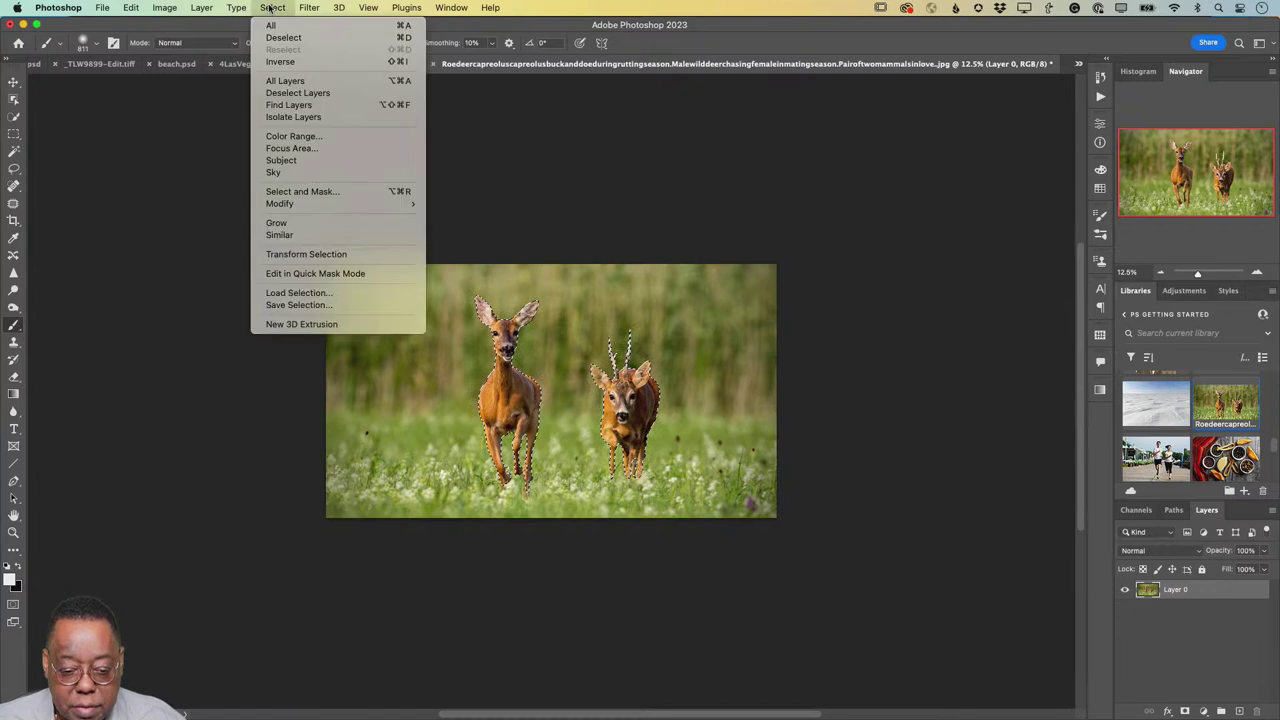
left_click(320, 303)
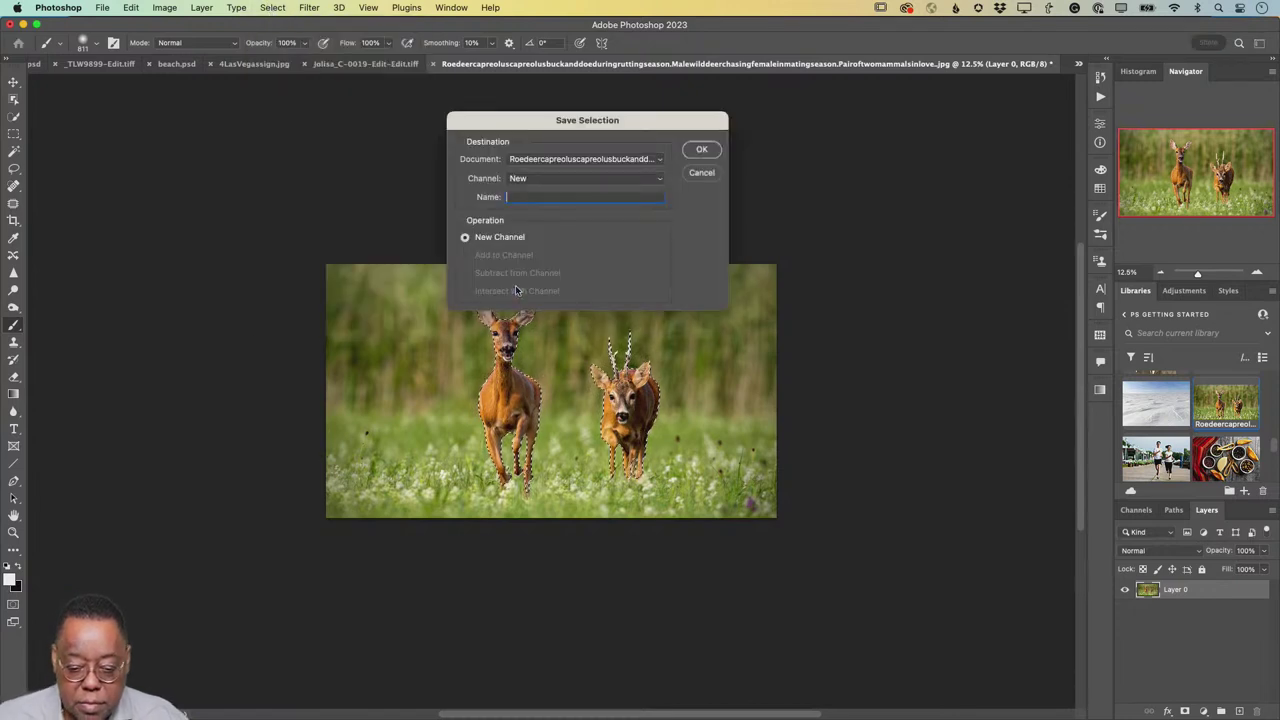
type("deer")
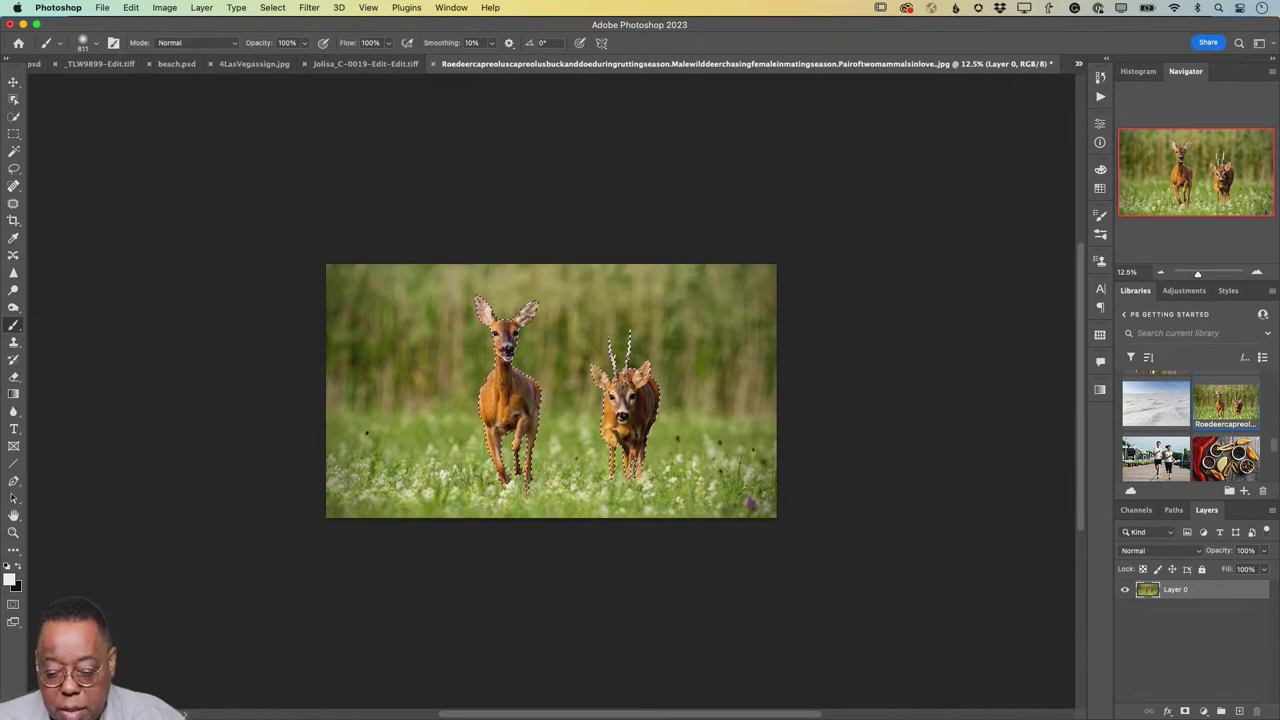
key("super+d")
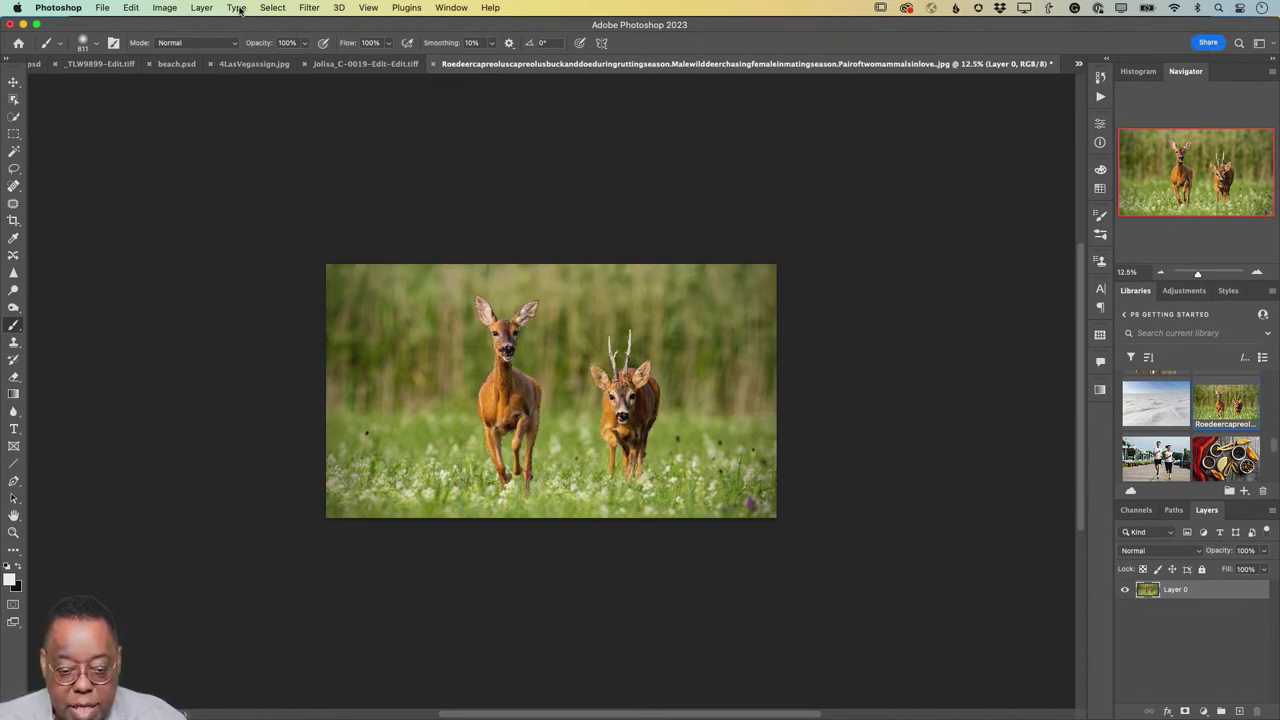
left_click(203, 8)
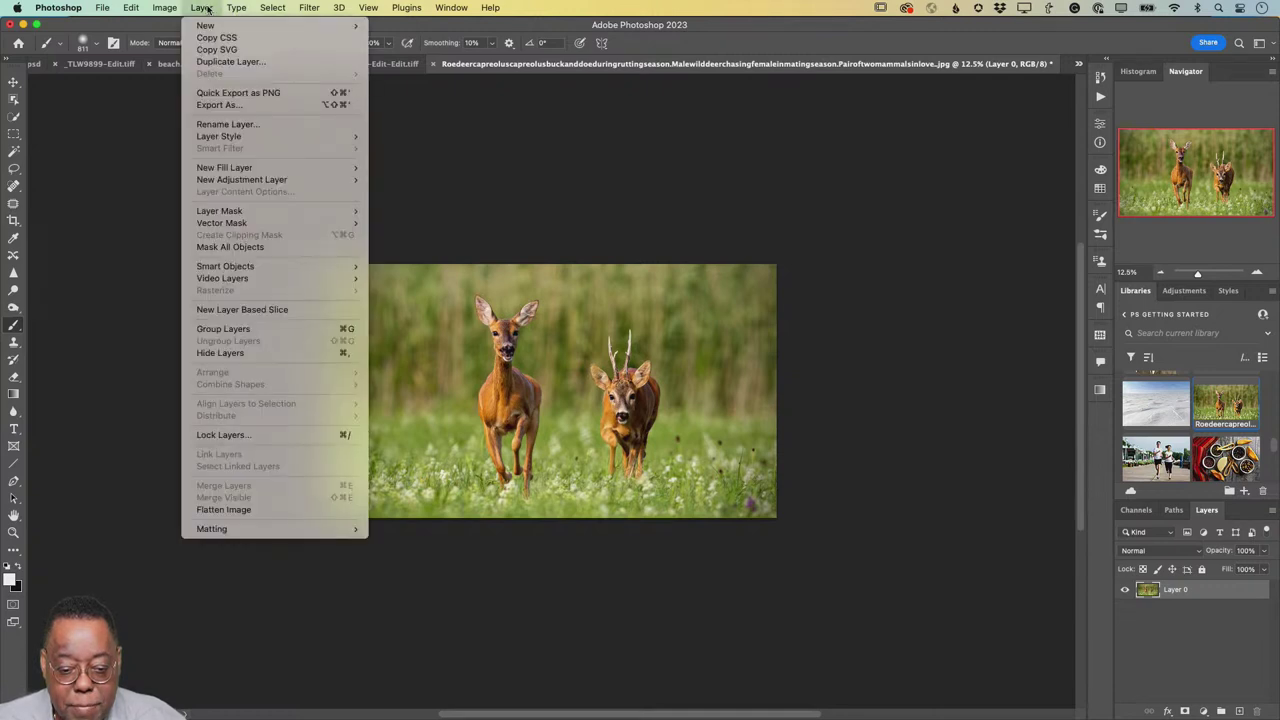
mouse_move(165, 8)
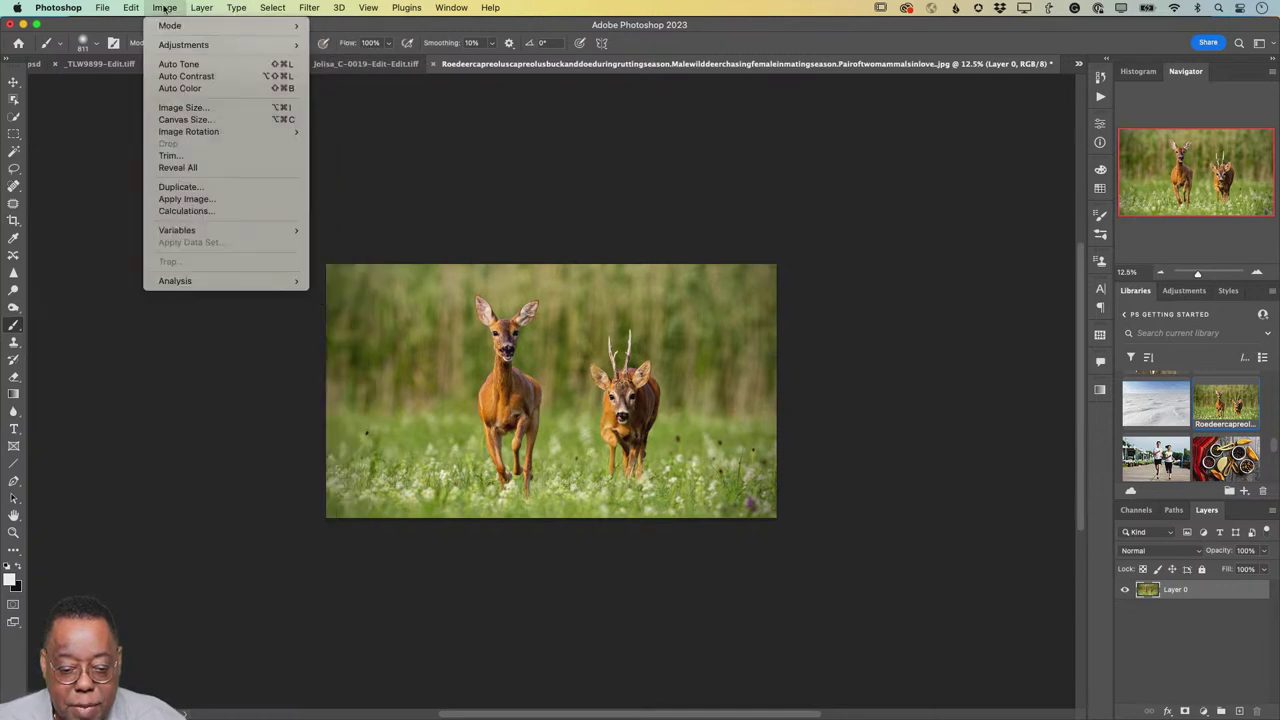
left_click(200, 113)
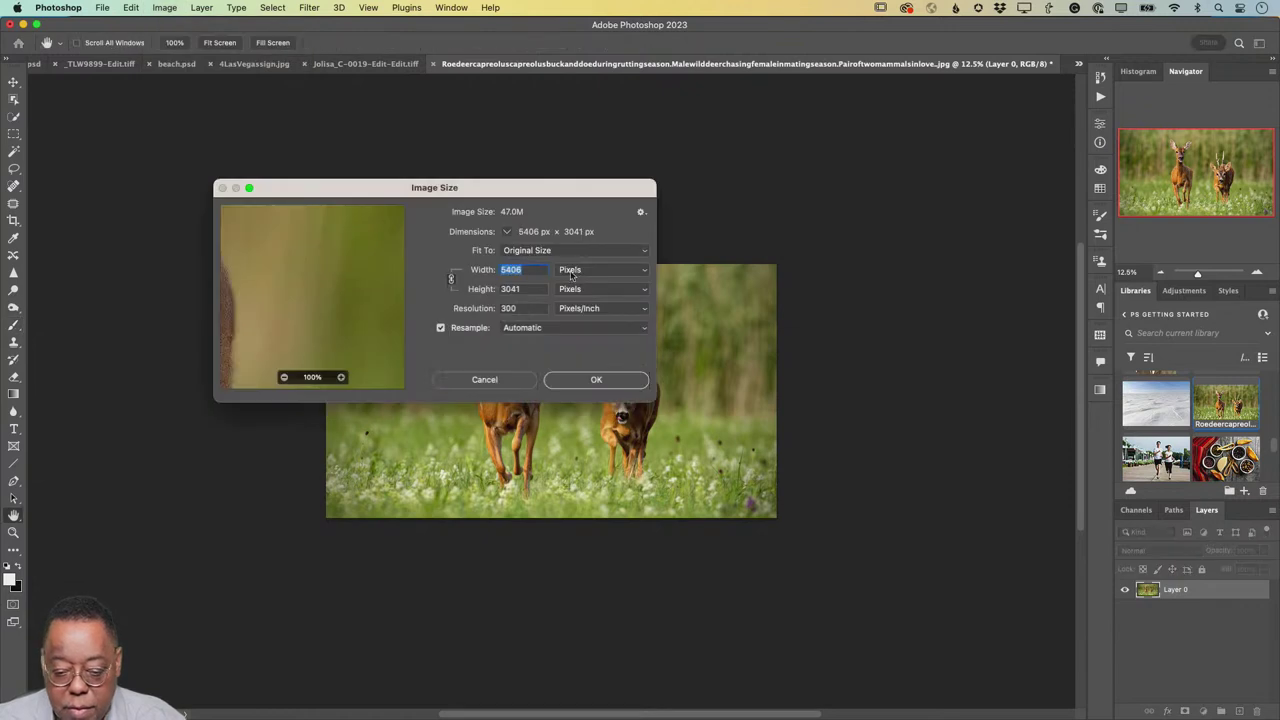
type("15000")
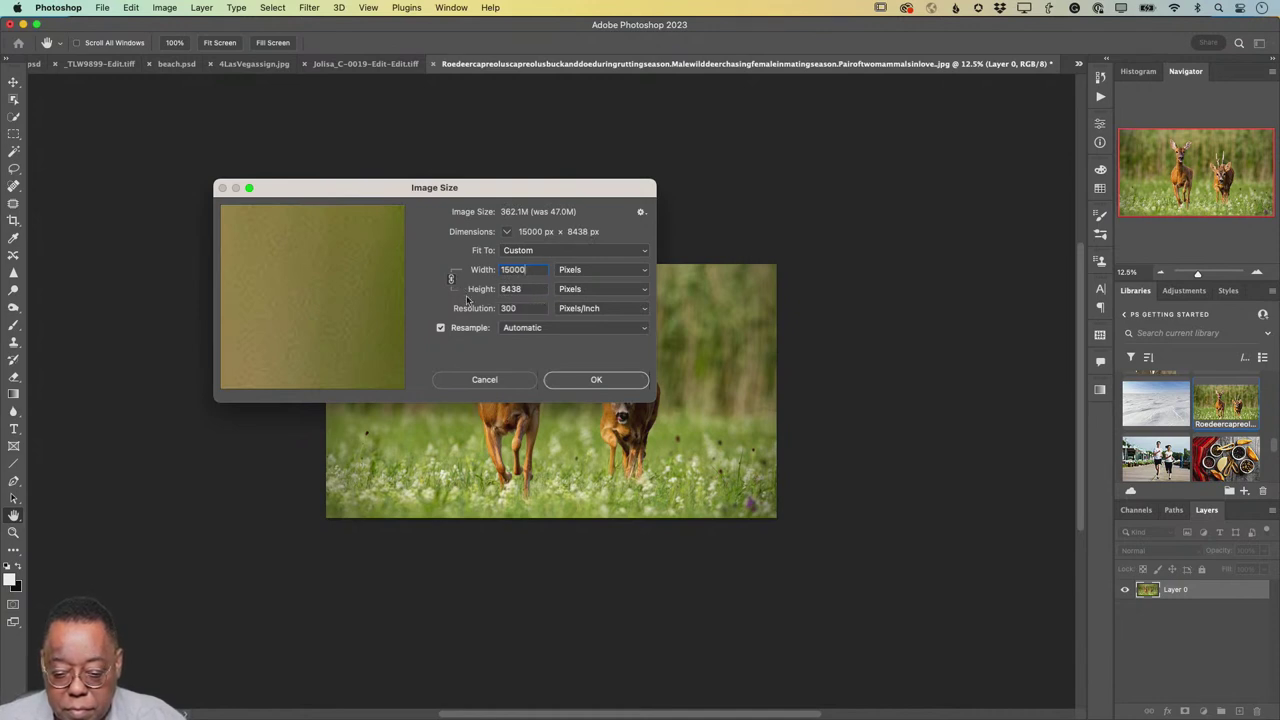
left_click(508, 379)
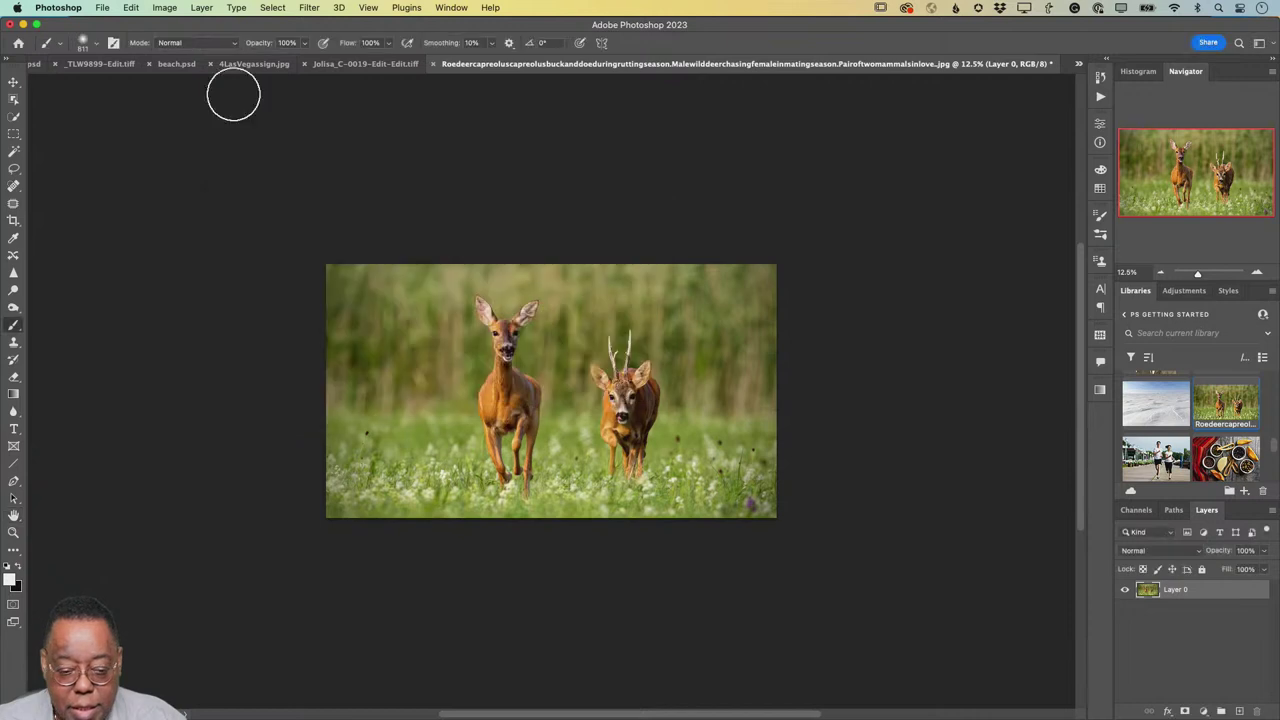
- Extend the canvas width to 15000 pixels around the centred deer photo and fit the whole canvas in view
left_click(203, 7)
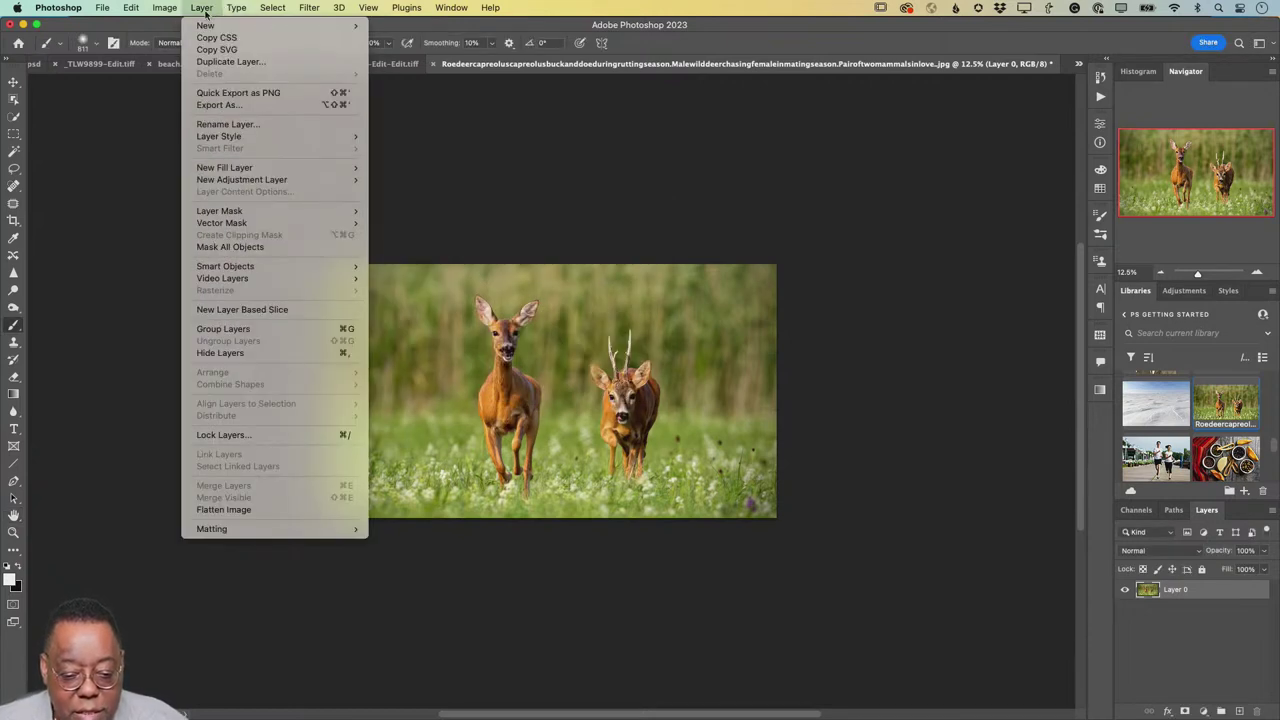
left_click(188, 121)
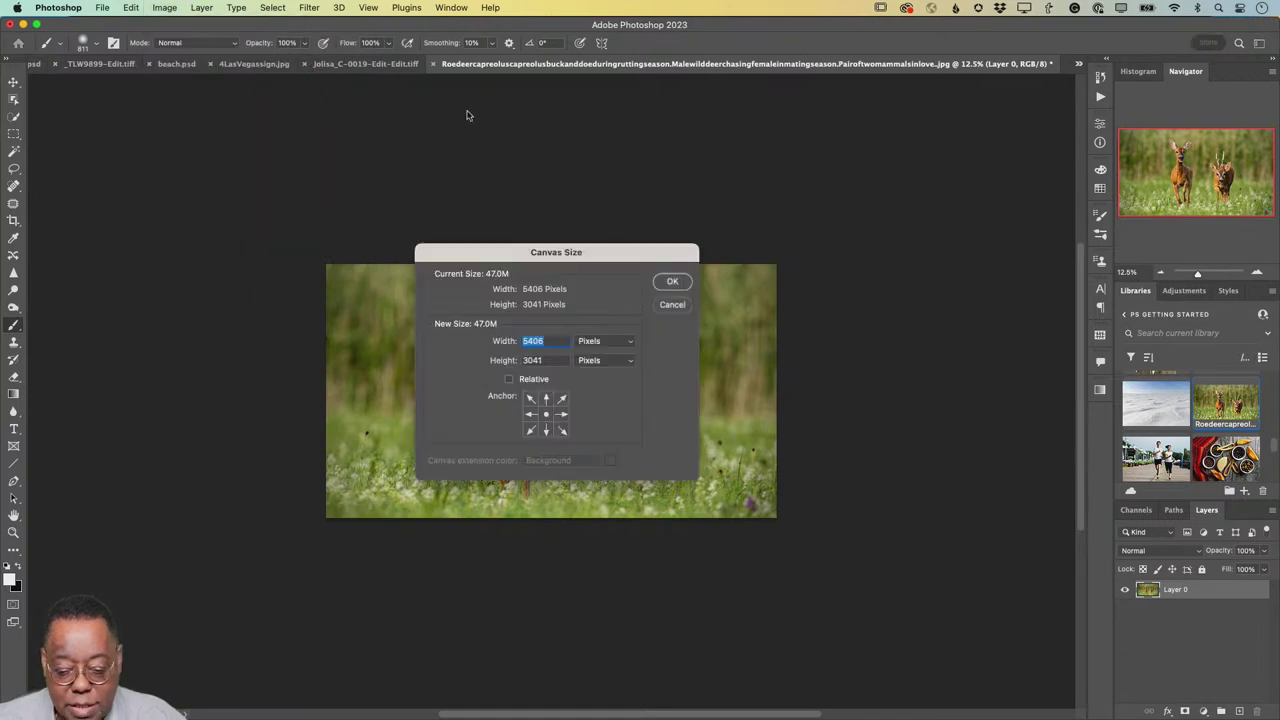
type("15")
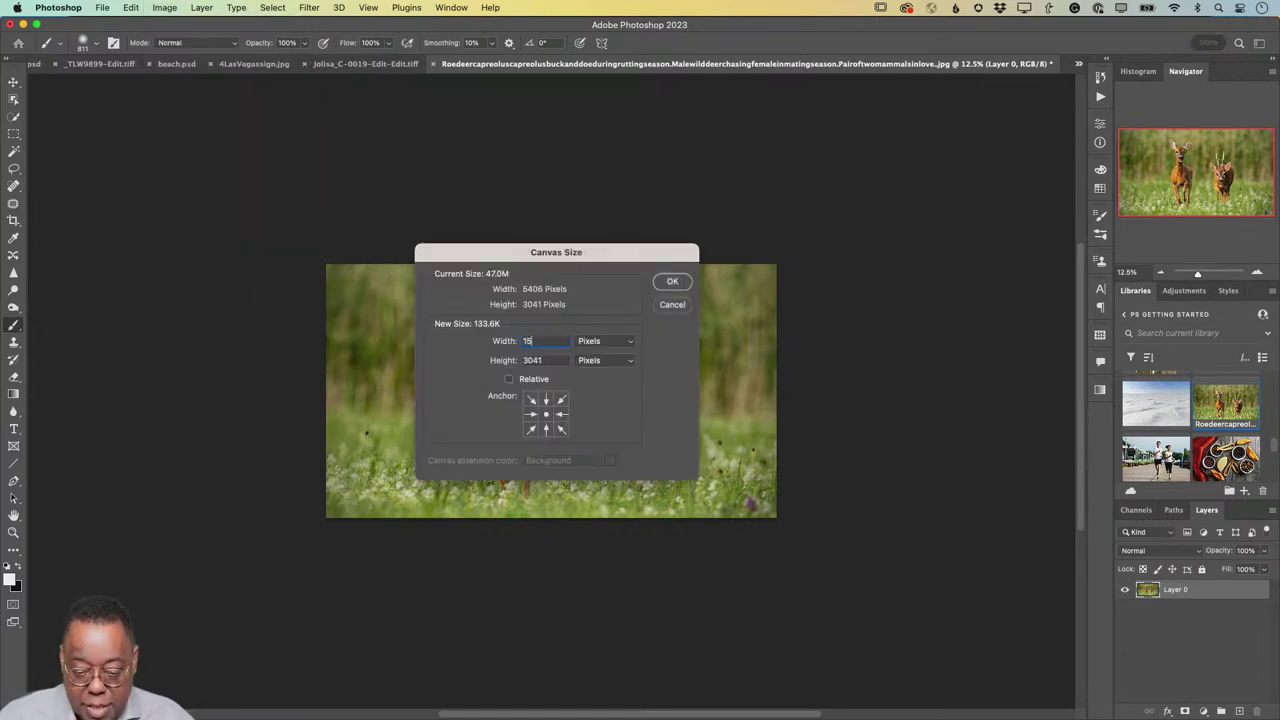
type("000")
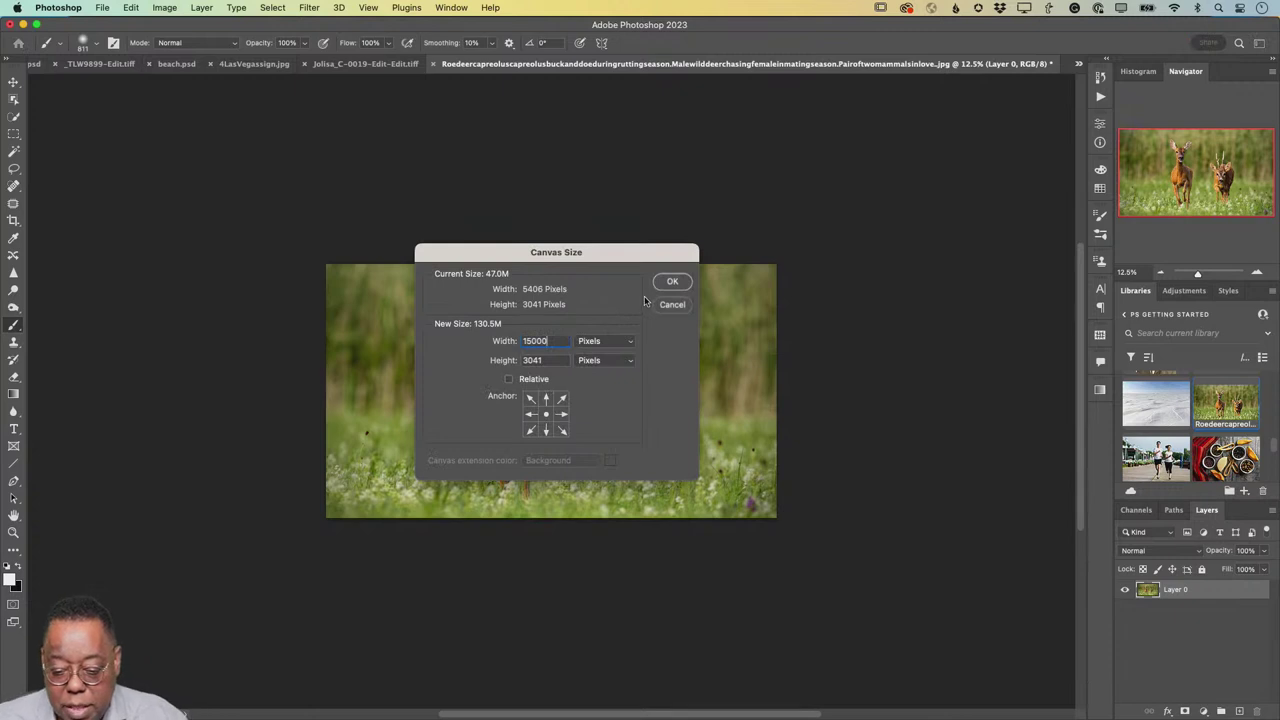
left_click(673, 282)
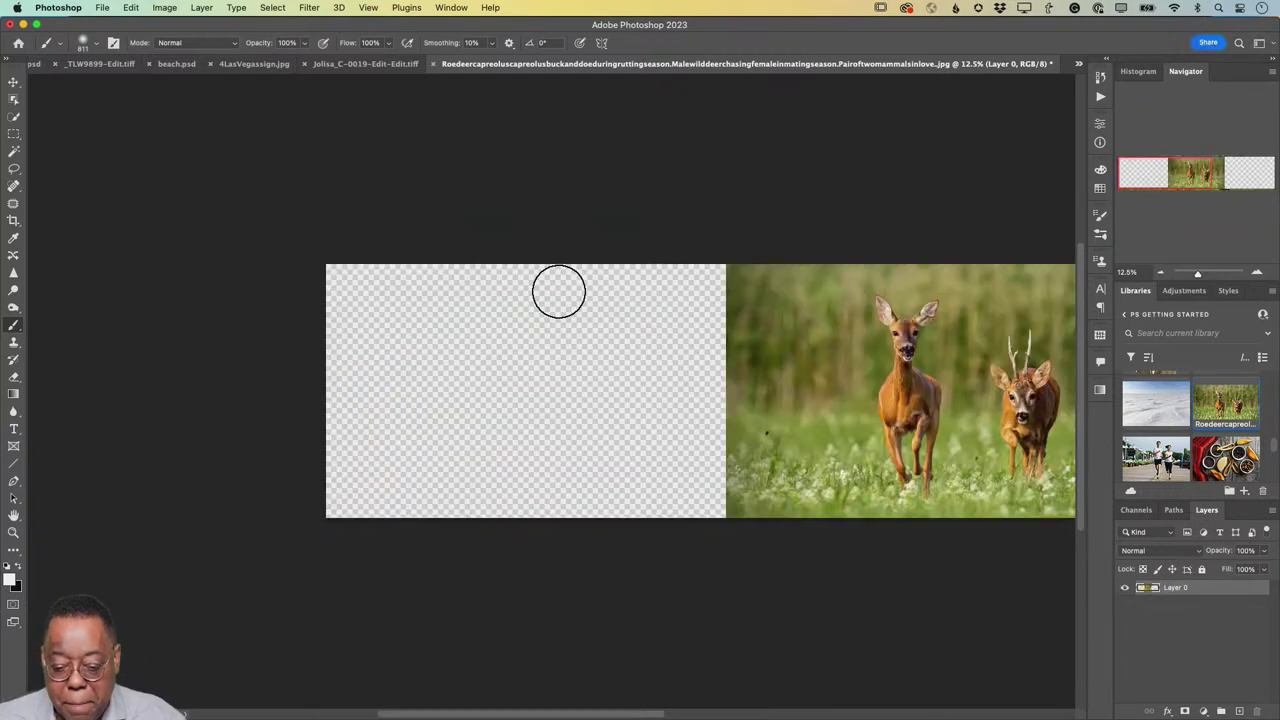
key("super+0")
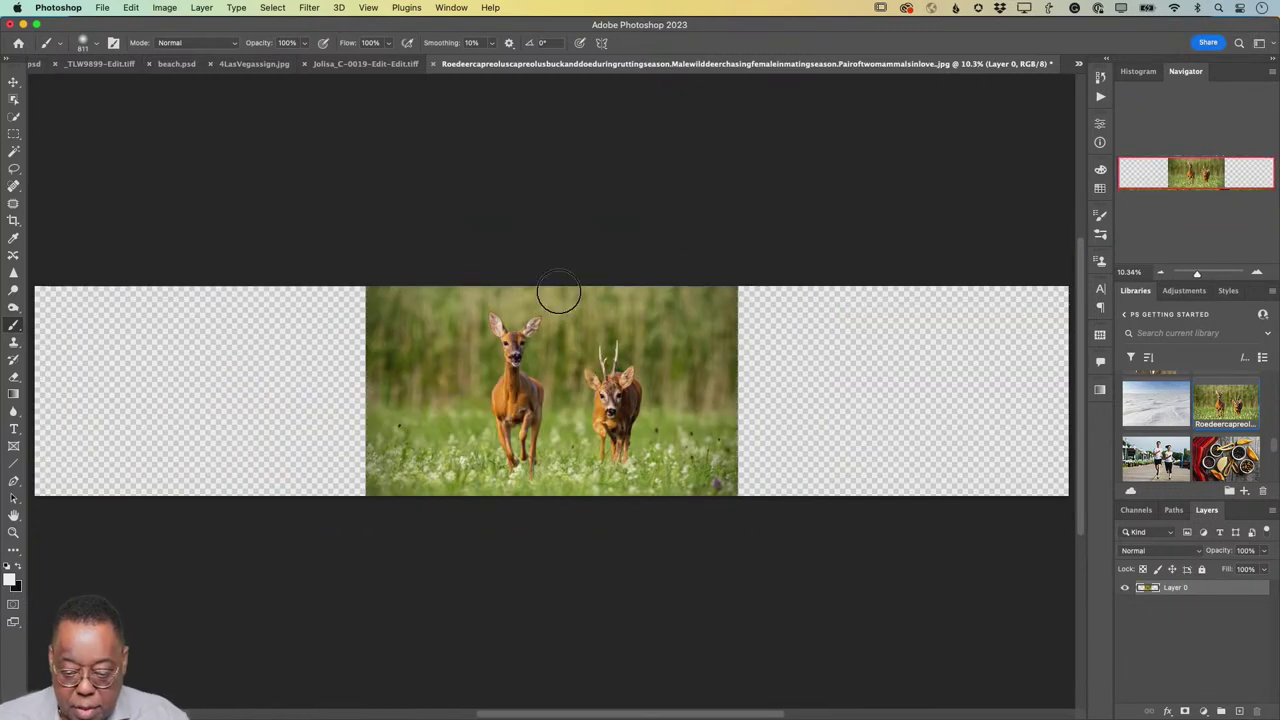
- Try Content-Aware Scale with the deer selection protected, stretching the photo to both canvas edges at 277.47% width, and cancel the transform
left_click(130, 7)
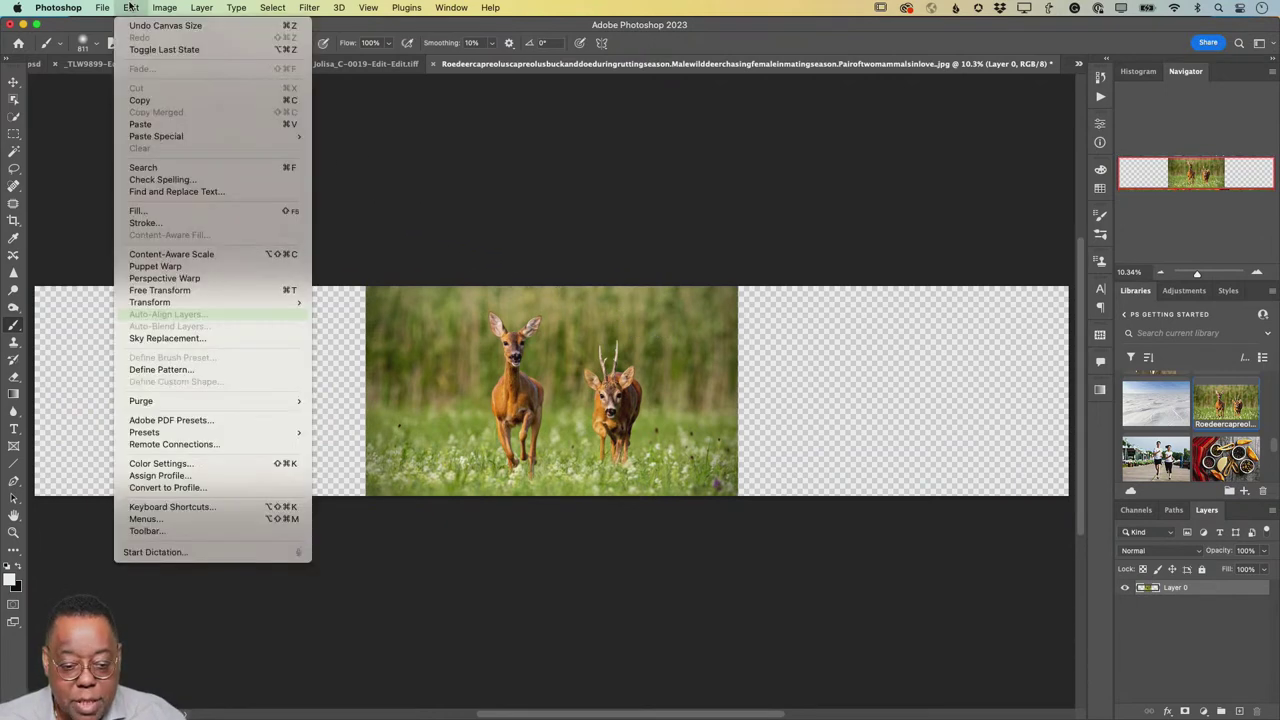
left_click(197, 256)
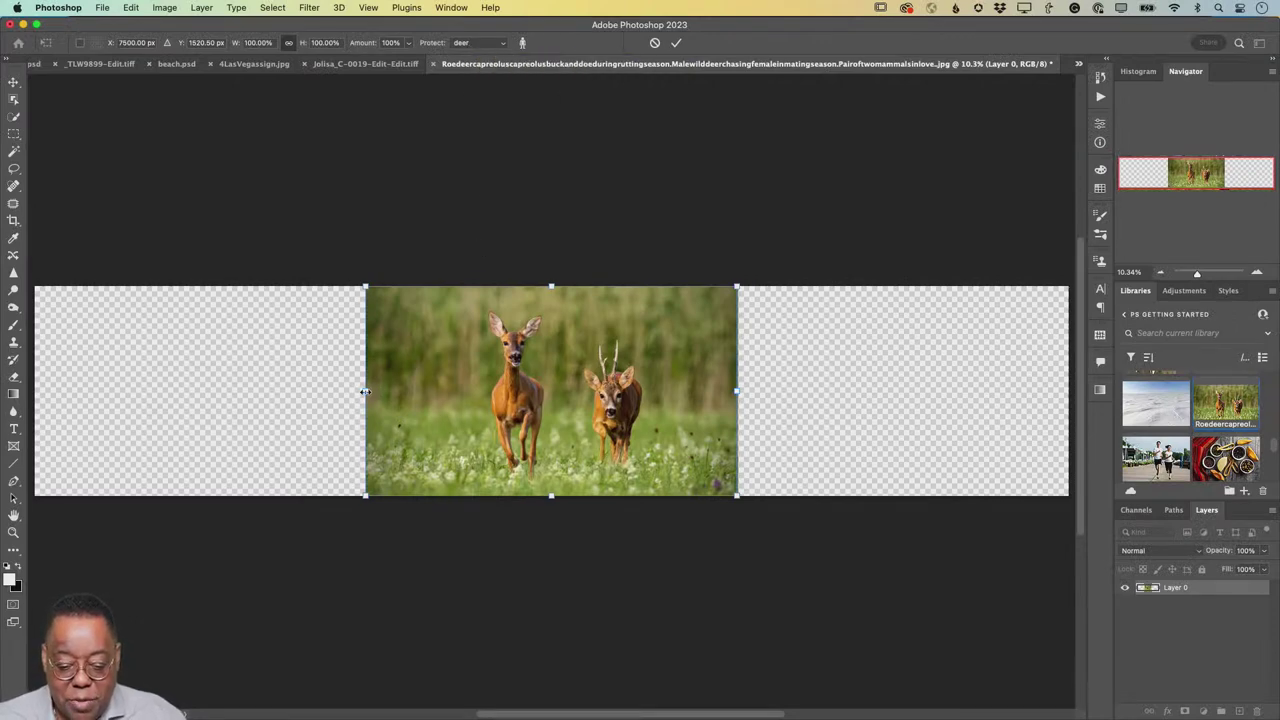
left_click_drag(365, 392, 37, 389)
key("super+z")
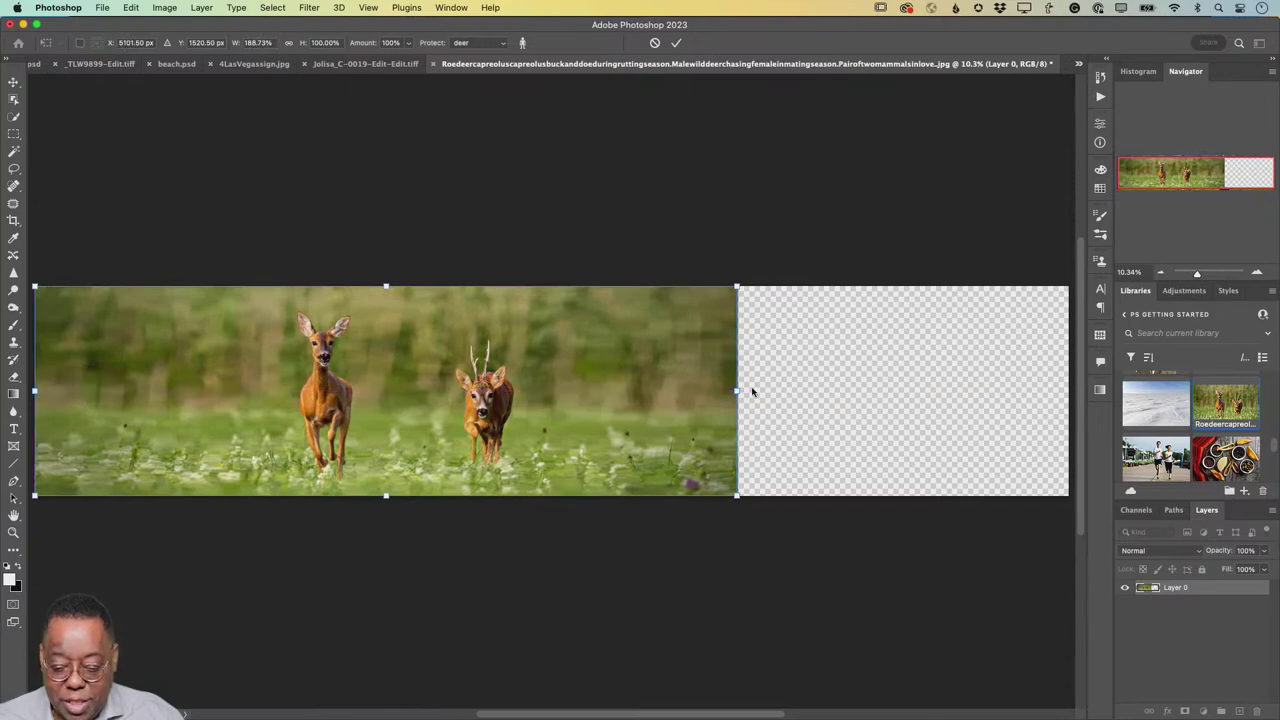
left_click_drag(738, 390, 1068, 391)
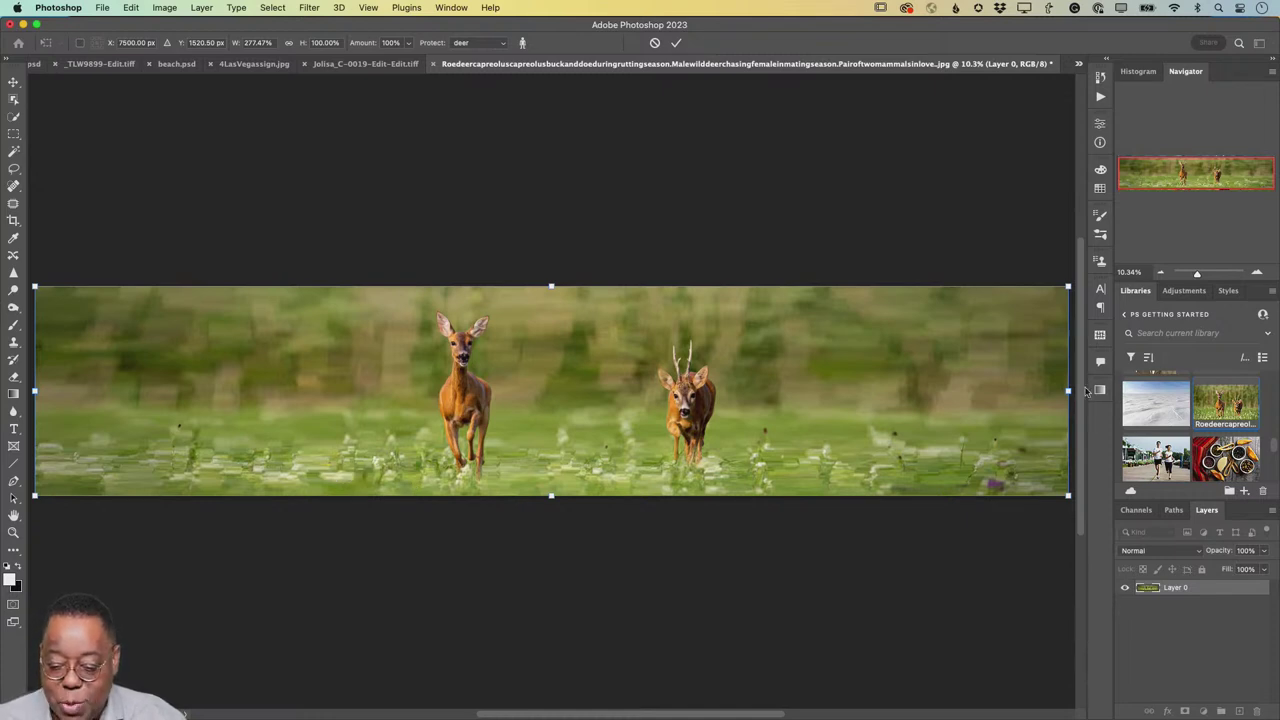
mouse_move(1068, 391)
left_mouse_down()
mouse_move(745, 389)
mouse_move(954, 397)
left_mouse_up()
key("Escape")
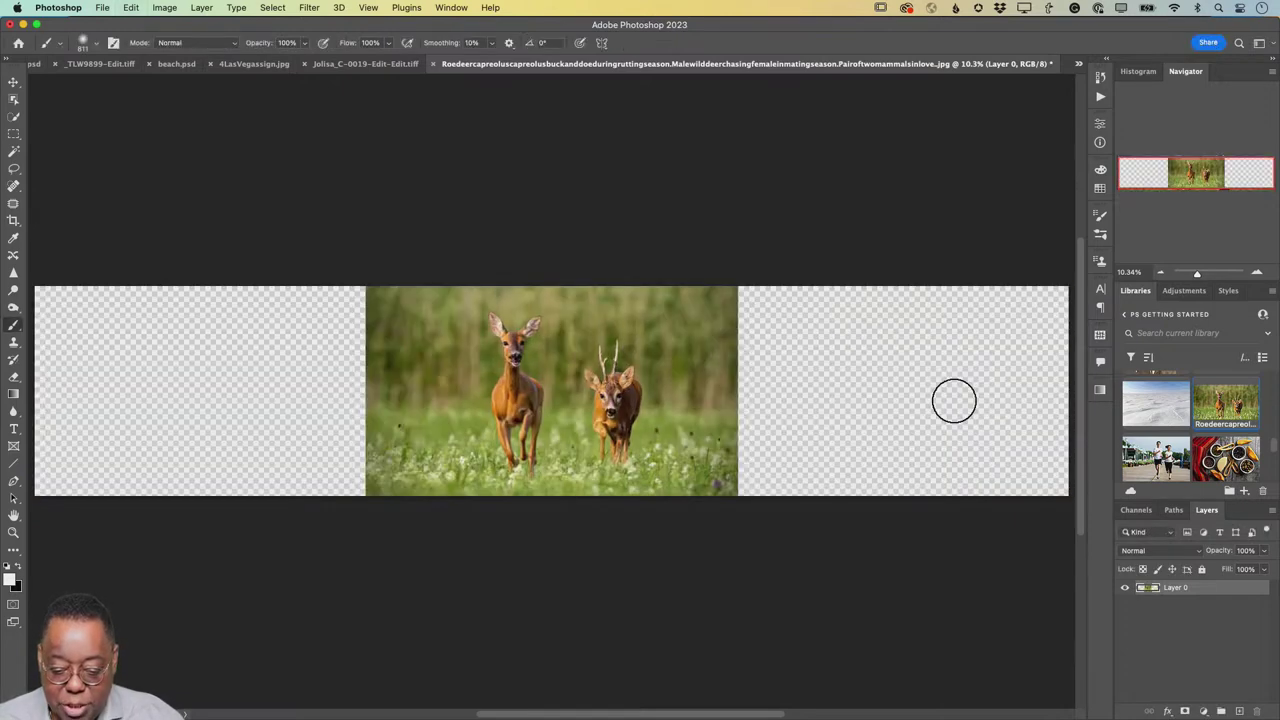